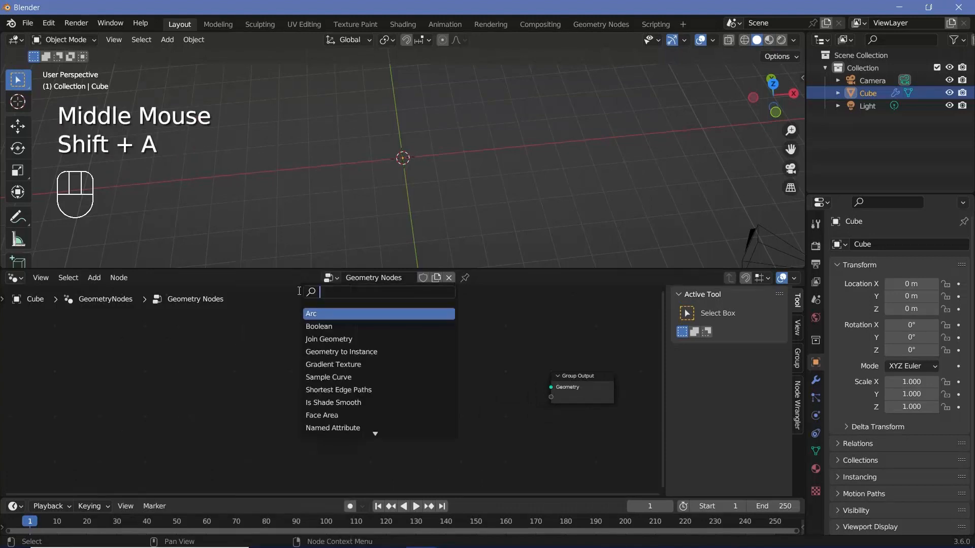
Add a Grid node and connect its Mesh output to the Group Output's Geometry input
type("grid")
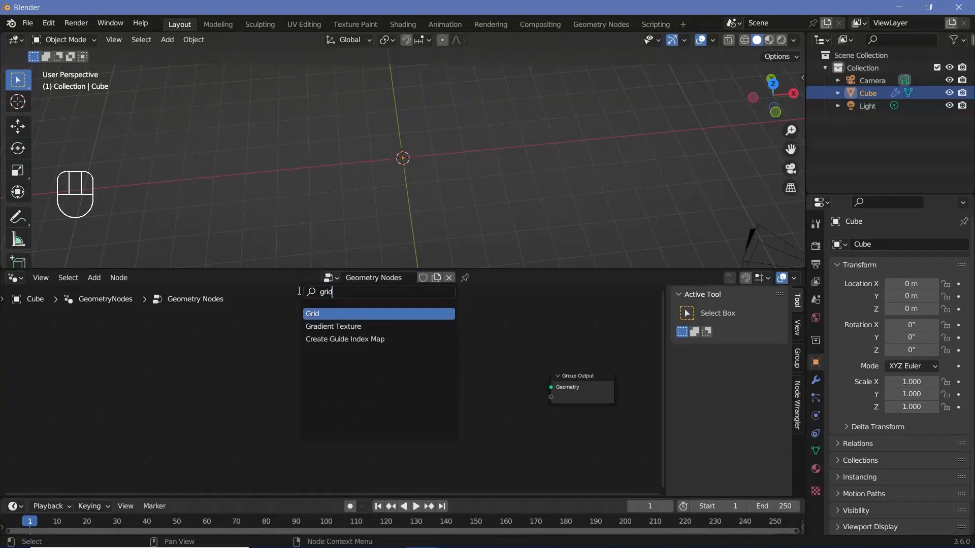
key("Return")
left_click(233, 374)
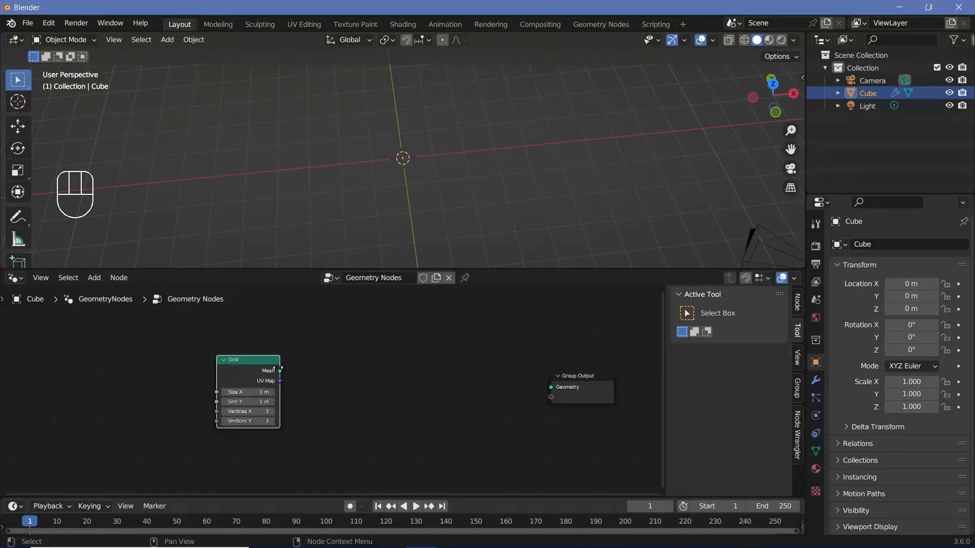
left_click_drag(279, 371, 551, 390)
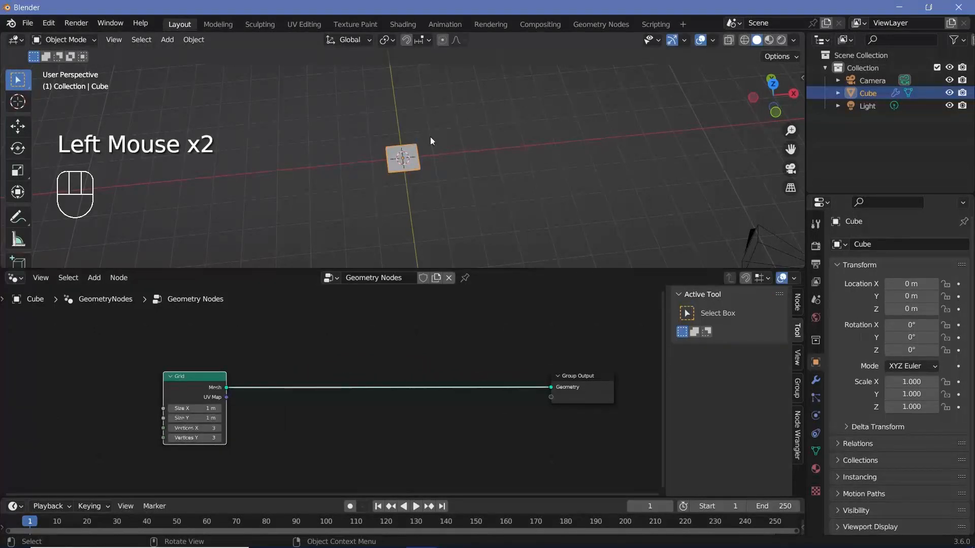
Set the Grid node's Size X and Size Y to 10 m
scroll(215, 404, "up", 2)
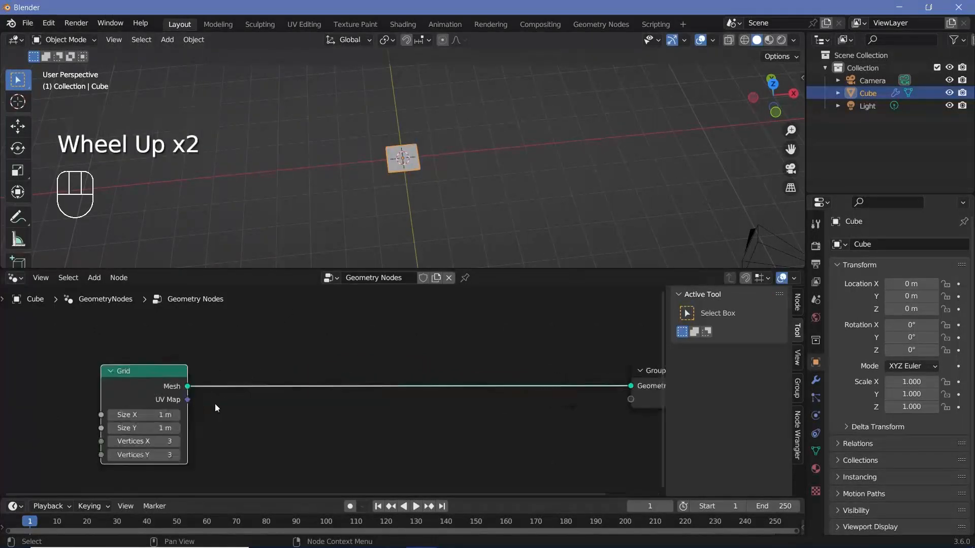
middle_click_drag(215, 403, 328, 383)
left_click_drag(246, 394, 246, 407, "shift")
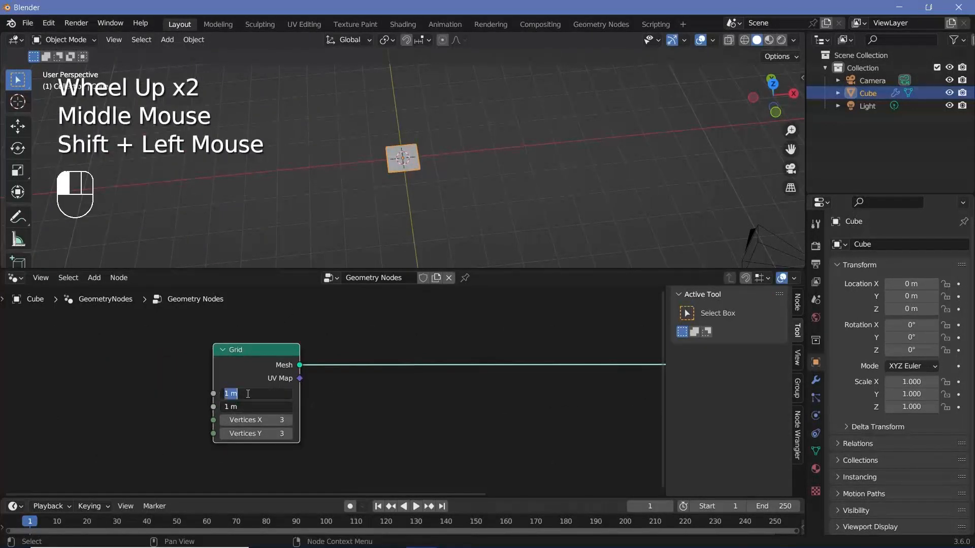
type("10")
key("Return")
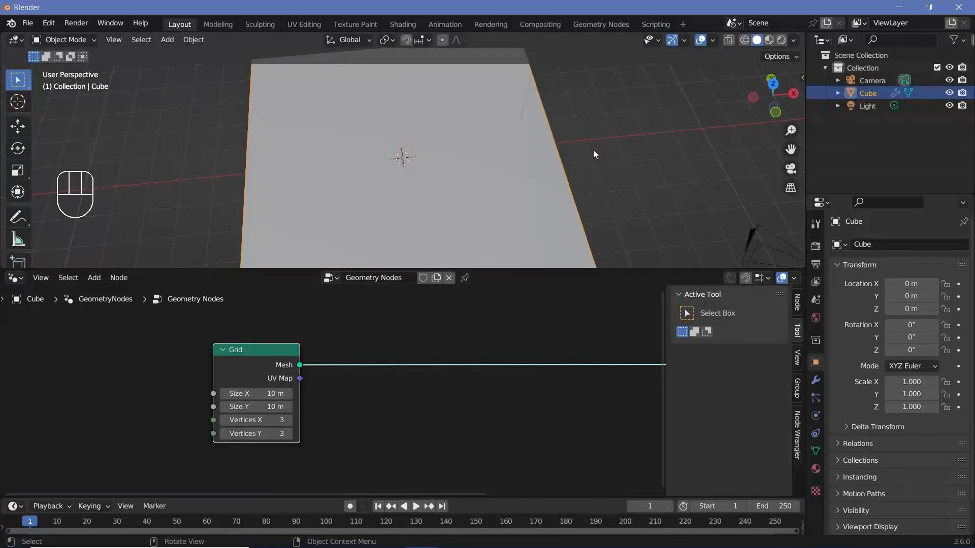
Insert a Distribute Points on Faces node on the link between the Grid and the Group Output
middle_click_drag(430, 394, 306, 389)
scroll(306, 389, "up", 3)
key("shift+a")
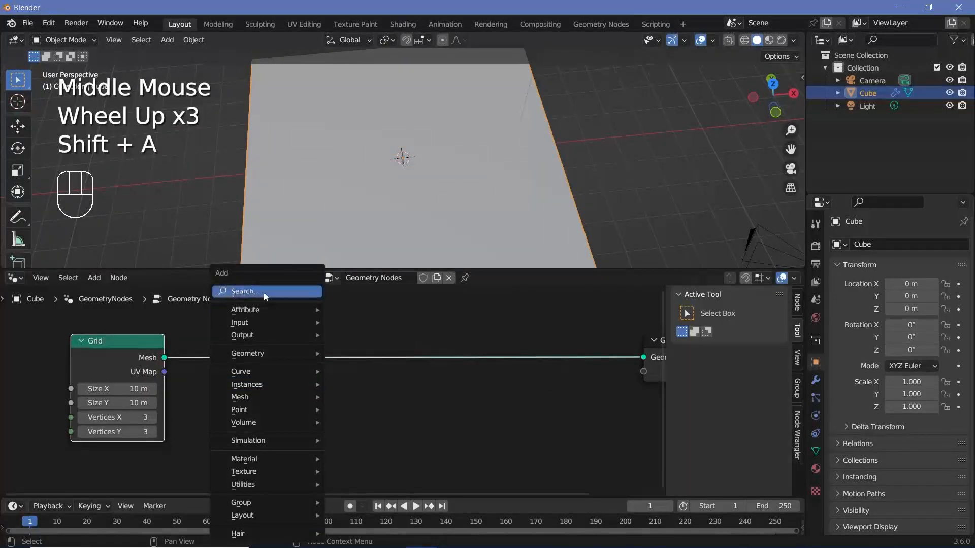
left_click(263, 291)
type("distr")
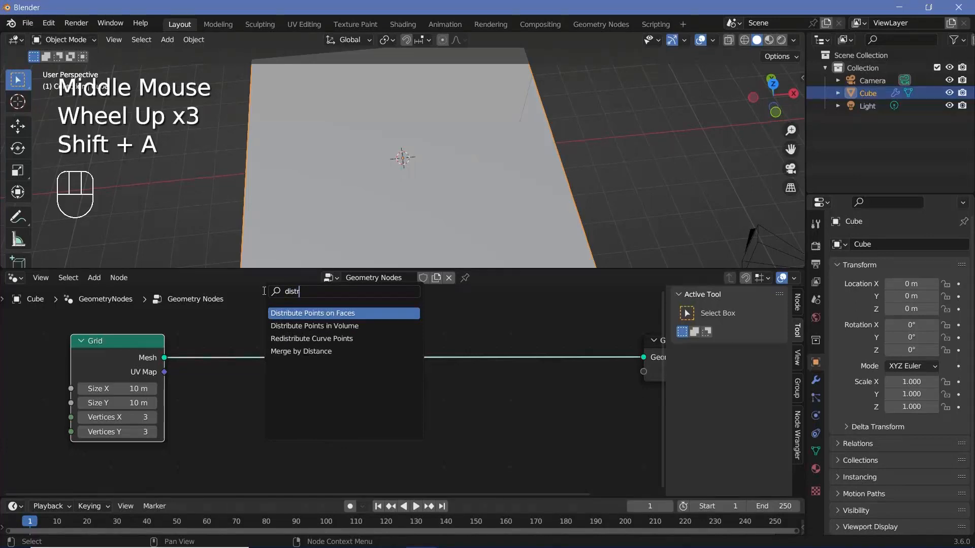
key("Return")
left_click(250, 352)
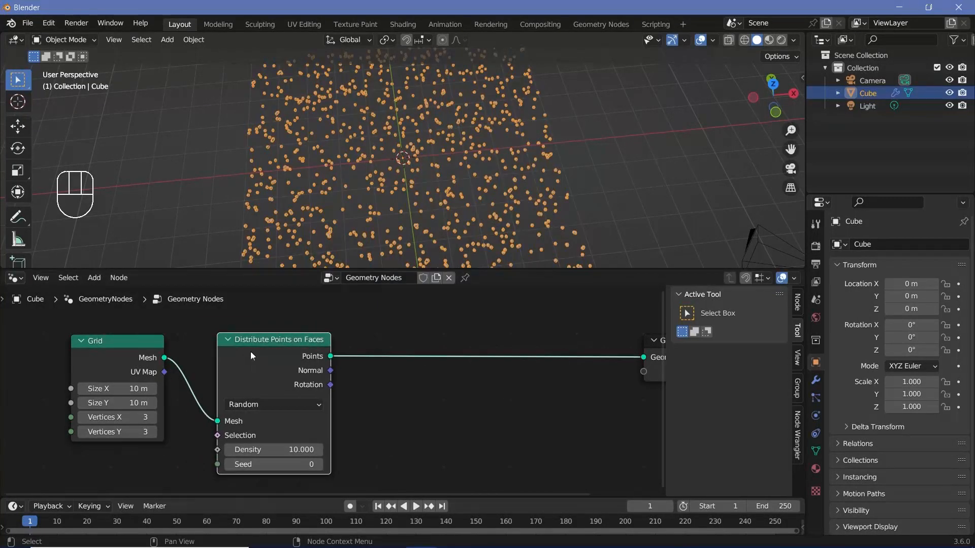
Set the density of the Distribute Points on Faces node to 1000
double_click(233, 448)
type("1000")
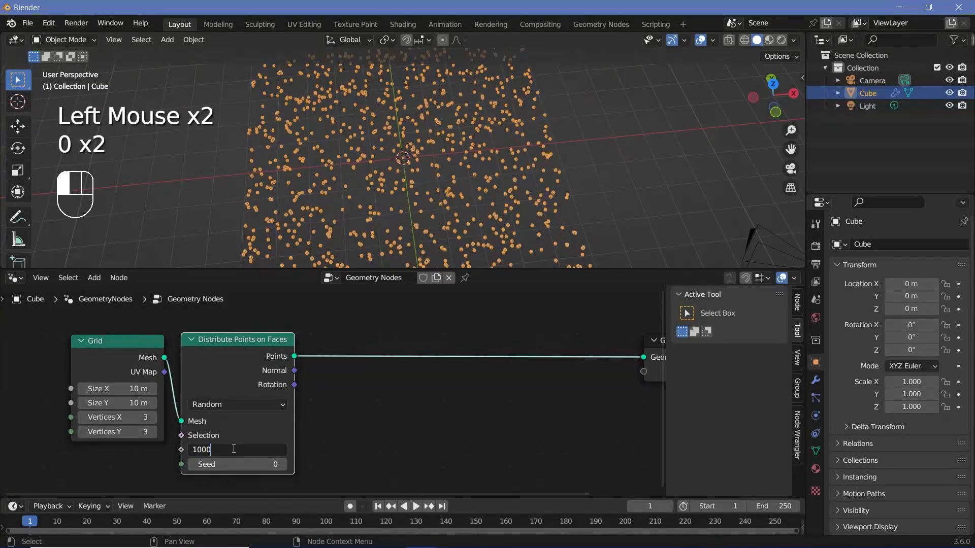
key("Return")
middle_click_drag(409, 203, 408, 165, "shift")
Make room beside the point distribution node and insert a Delete Geometry node before the Group Output
left_click(227, 370)
left_click_drag(226, 370, 82, 367)
scroll(428, 236, "down", 2)
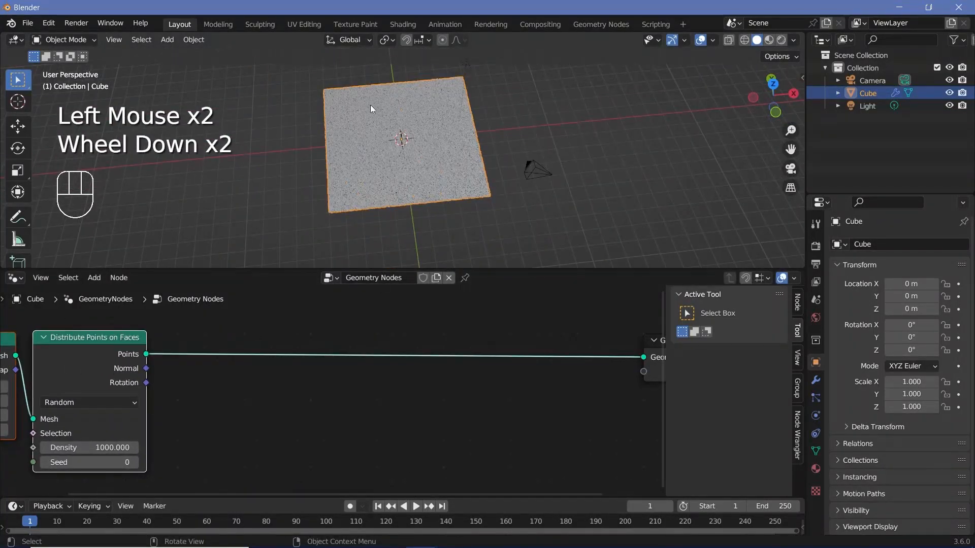
key("shift+a")
type("d")
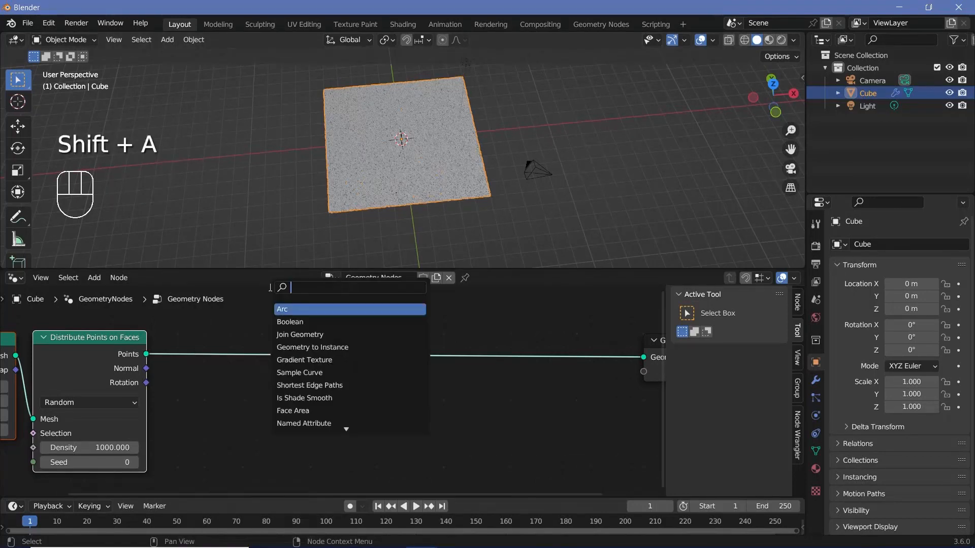
type("ele")
key("Return")
left_click(223, 343)
scroll(191, 437, "down", 2)
middle_click_drag(191, 436, 244, 391)
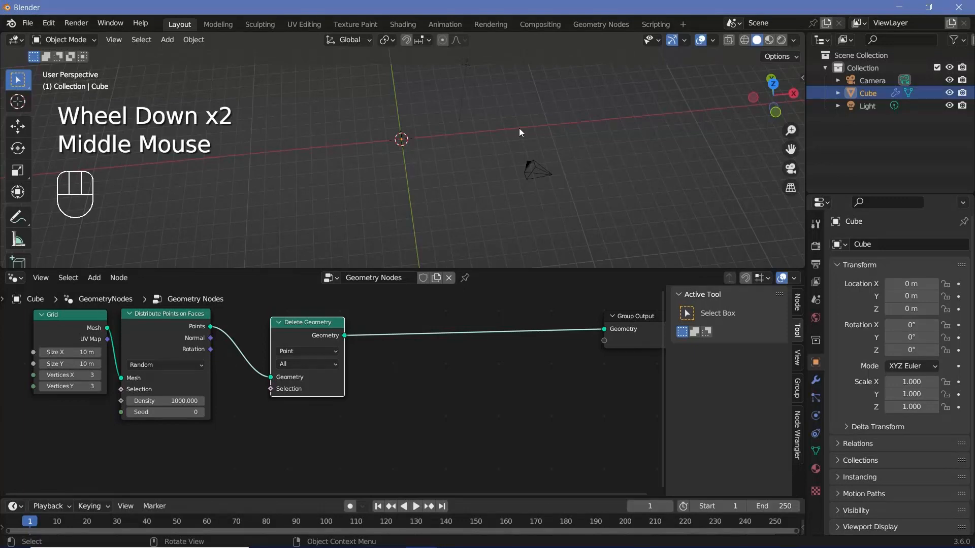
Add a Position node in the free space below the Grid and Distribute Points on Faces nodes
middle_click_drag(178, 336, 234, 293)
key("shift+a")
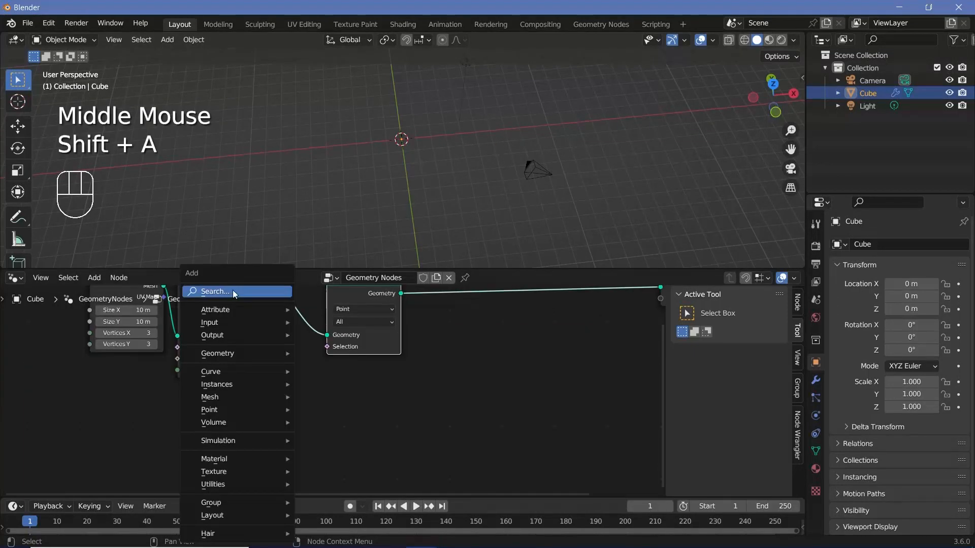
left_click(235, 292)
type("posit")
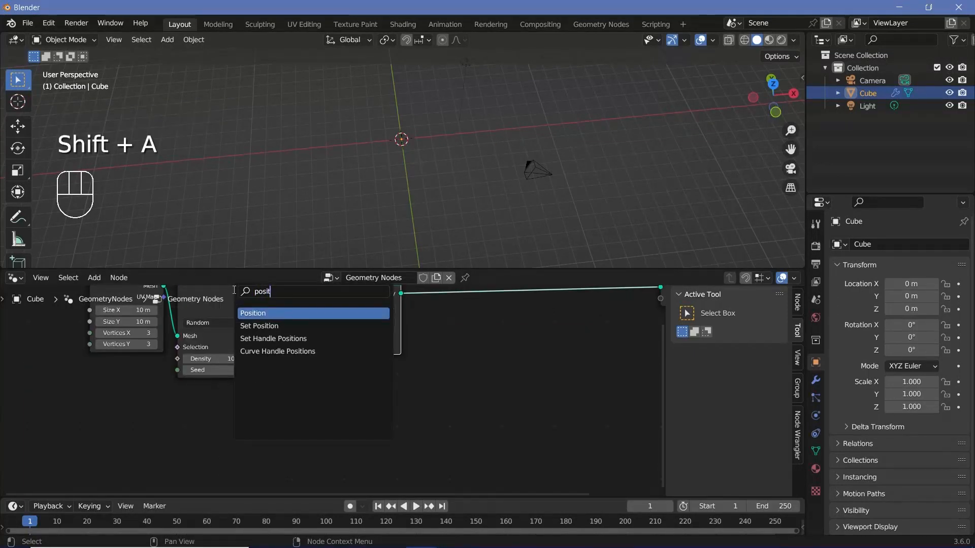
key("Return")
left_click(157, 453)
Add a Vector Math node set to Length and feed the Position output into its Vector input
key("shift+a")
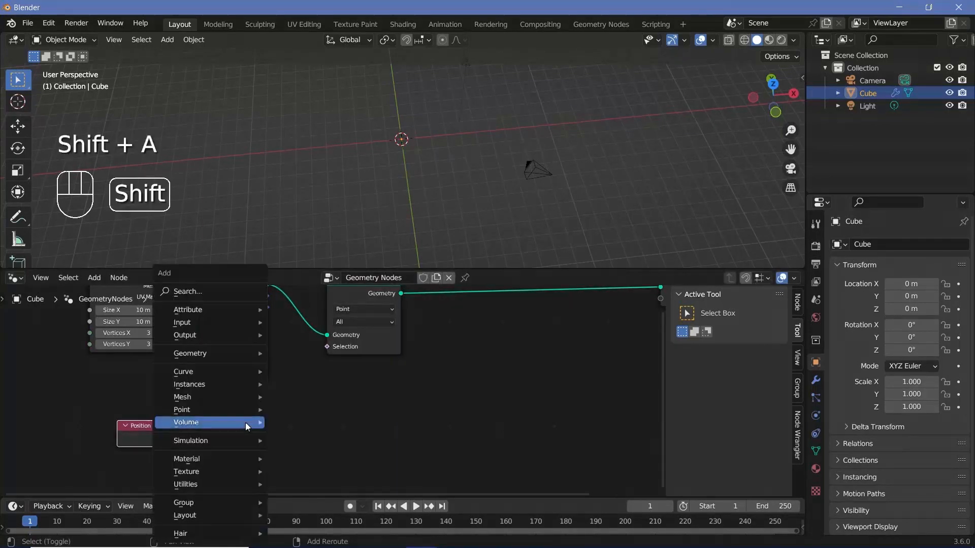
left_click(223, 292)
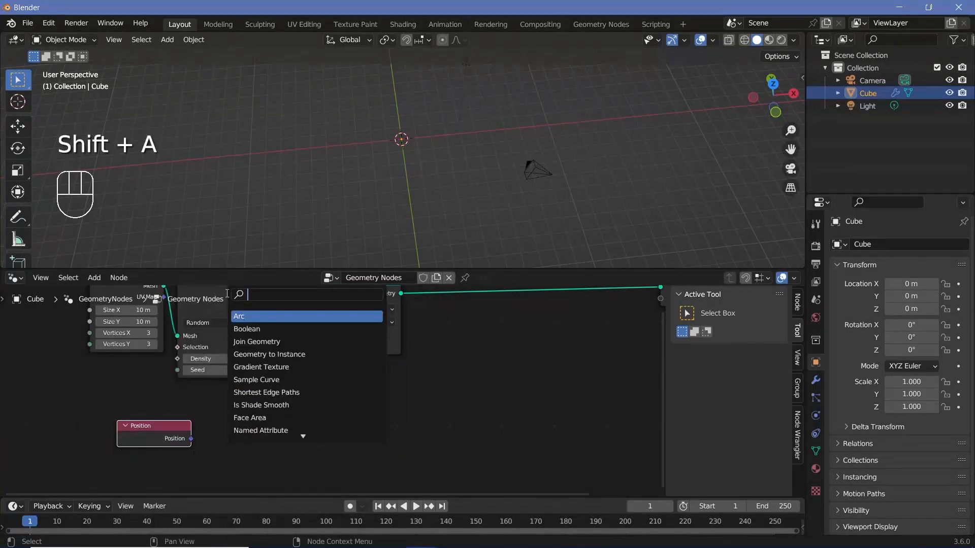
type("vect")
left_click(244, 329)
left_click(258, 438)
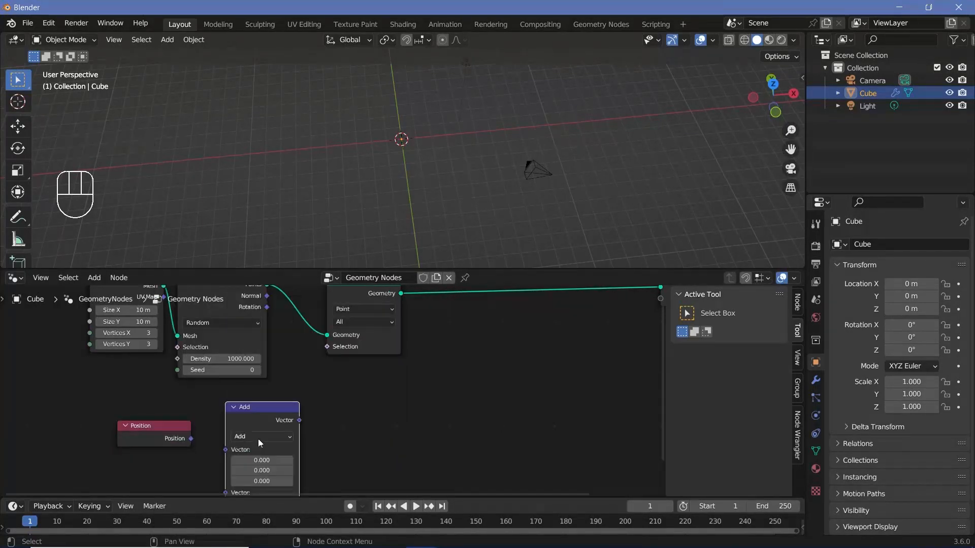
left_click(258, 437)
left_click(246, 277)
left_click_drag(190, 438, 249, 446)
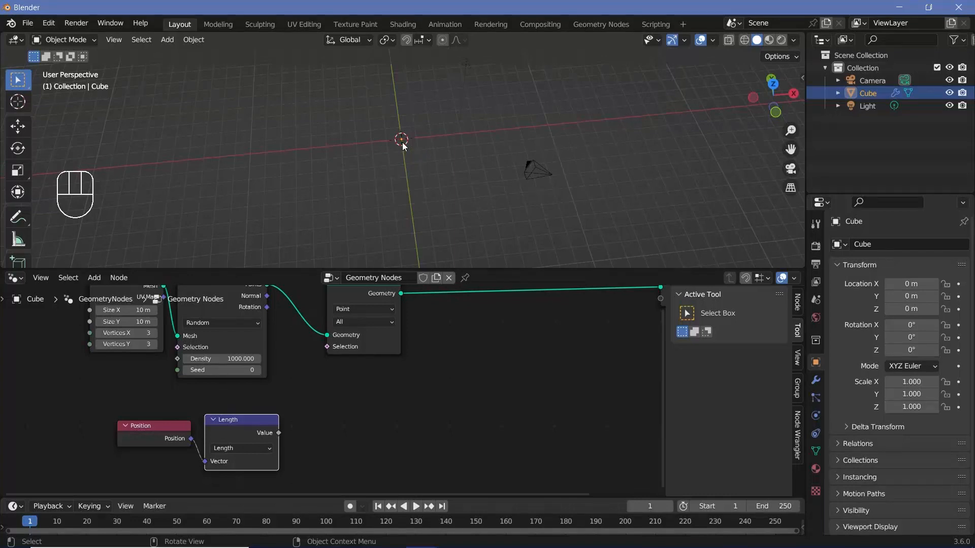
Annotate three freehand arrows radiating from the world origin in the 3D view to illustrate position vector lengths
key("e")
key("e")
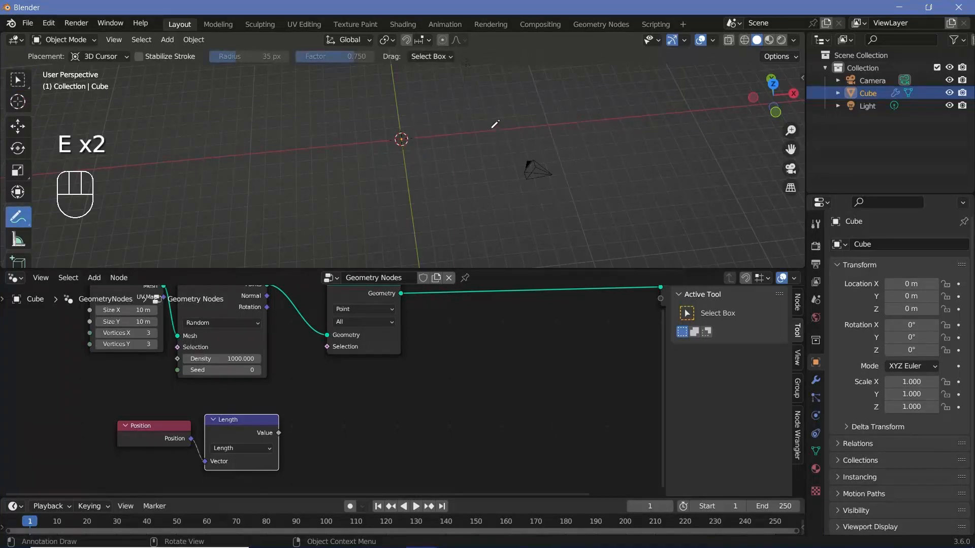
left_click(490, 130)
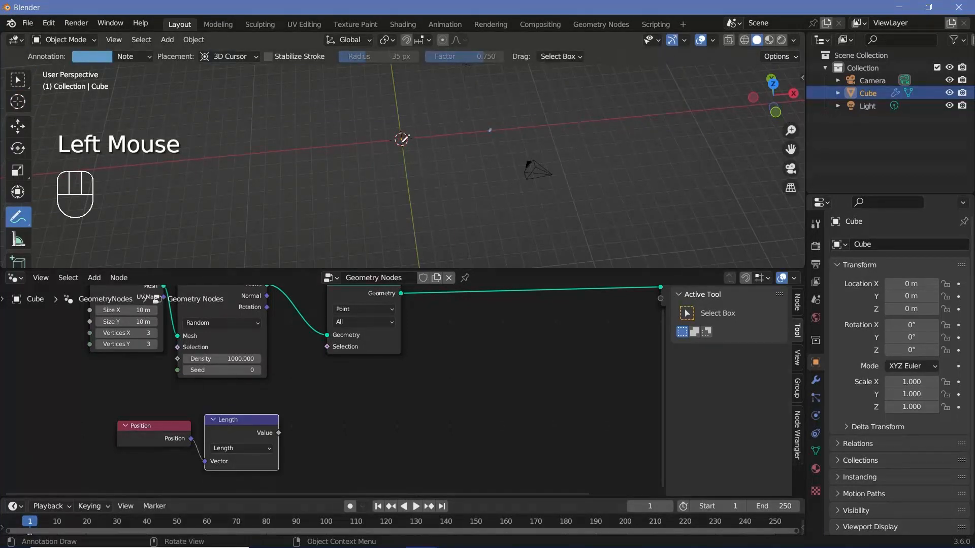
left_click(401, 139)
left_click_drag(402, 139, 489, 130)
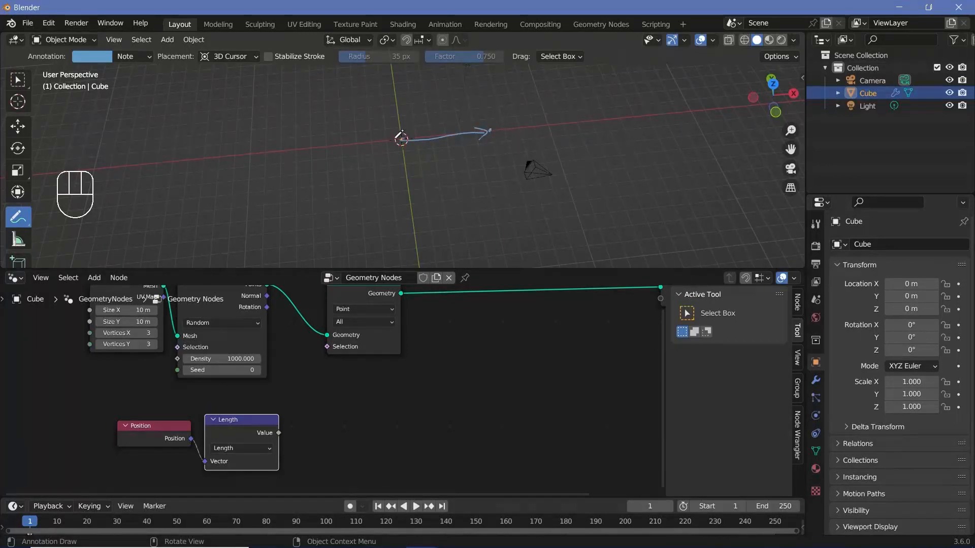
left_click_drag(401, 138, 477, 94)
left_click(477, 96)
left_click_drag(398, 133, 420, 81)
left_click(414, 73)
left_click(392, 129)
key("w")
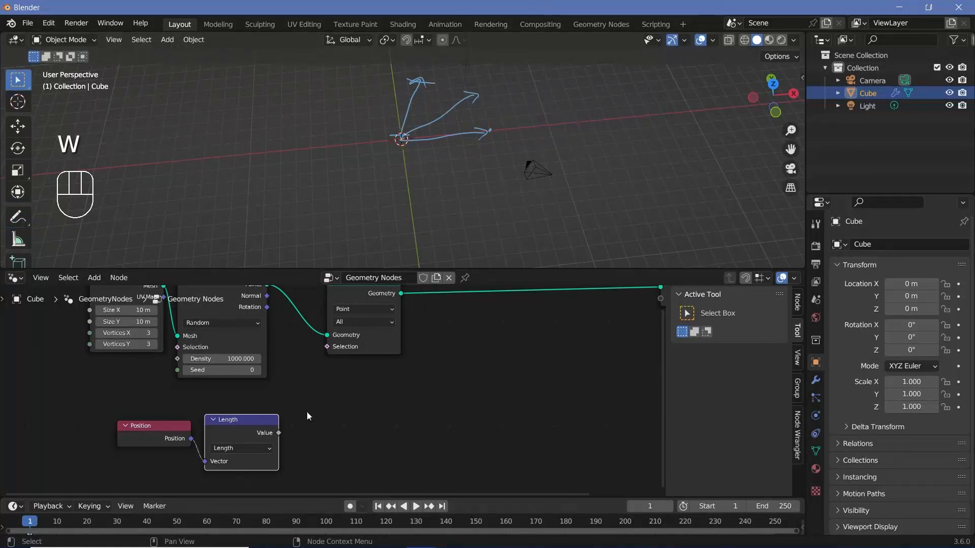
Shift the Position and Length nodes aside, add a Compare node, and connect the Length value to its A input
scroll(203, 406, "down", 2)
left_click(281, 422)
left_click_drag(295, 425, 259, 426)
key("shift+a")
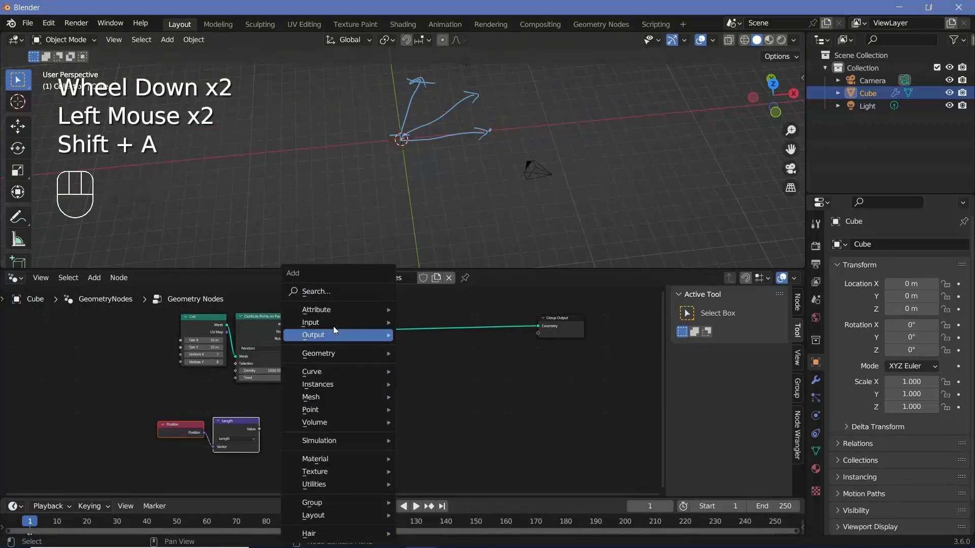
left_click(347, 286)
type("compa")
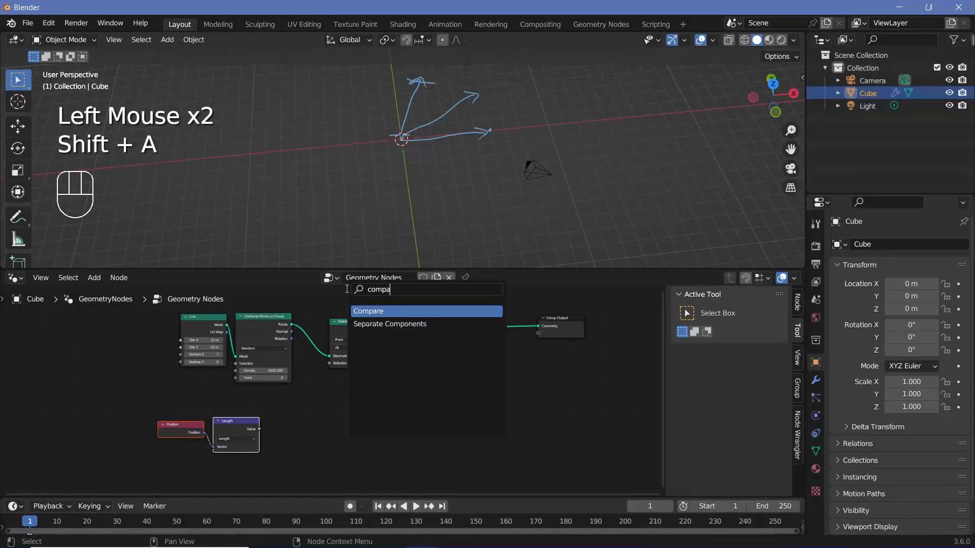
key("Return")
left_click(264, 428)
scroll(224, 450, "up", 2)
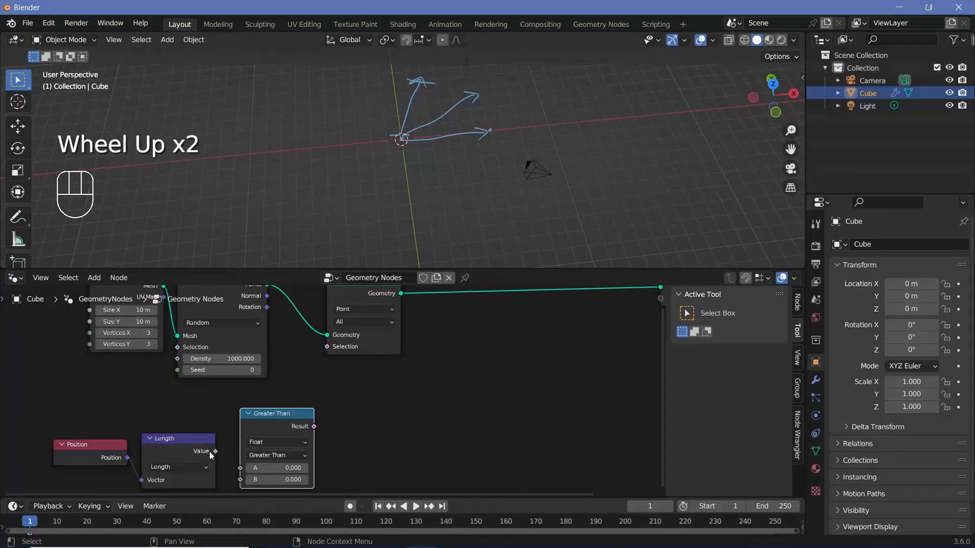
left_click_drag(212, 452, 241, 467)
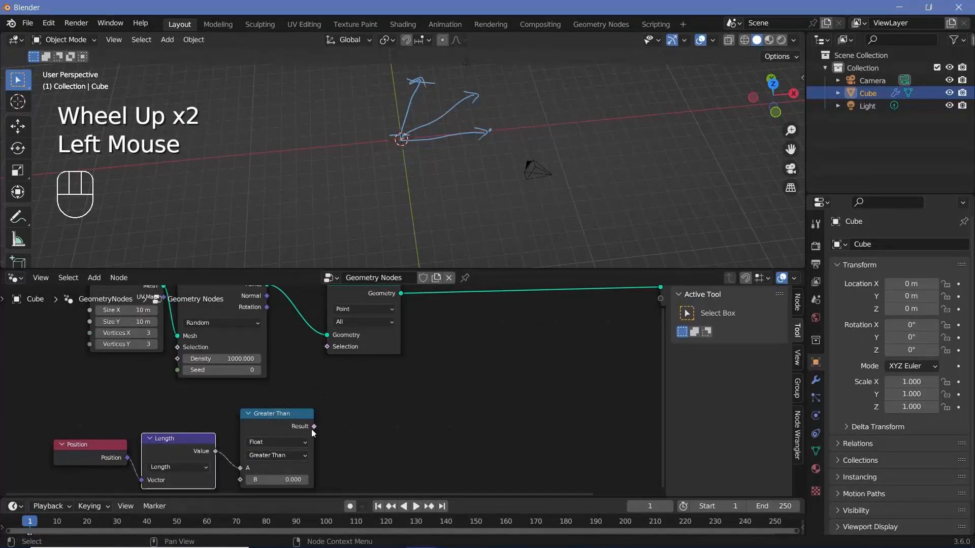
Keep the Compare node's operation at Greater Than and set its B value to 5
middle_click_drag(311, 428, 276, 409)
scroll(108, 425, "up", 2)
left_click(136, 430)
left_click(136, 430)
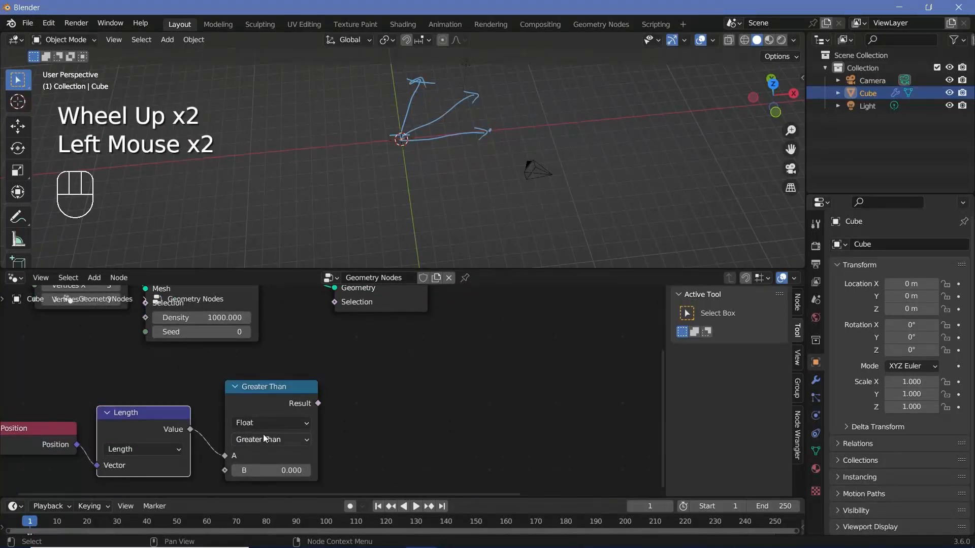
left_click(263, 439)
left_click(259, 470)
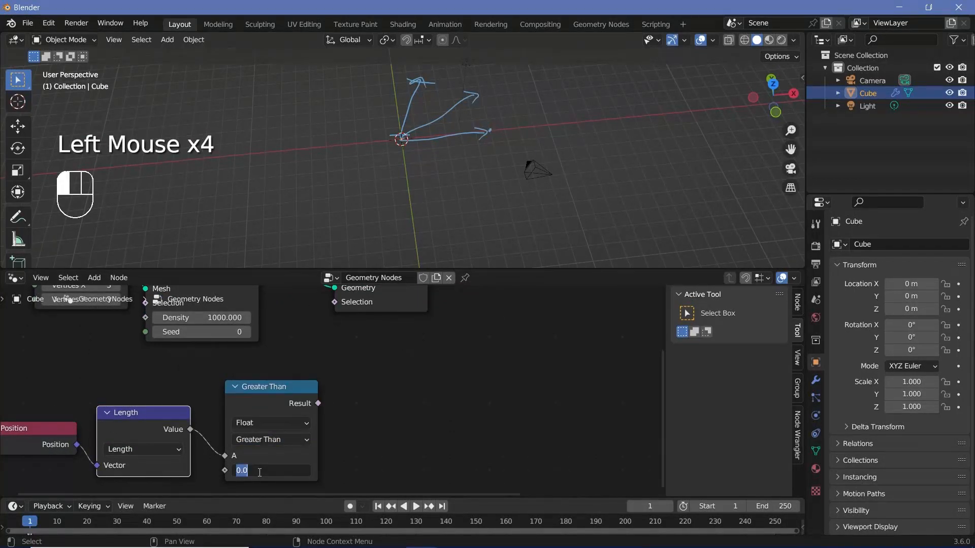
type("5")
key("Return")
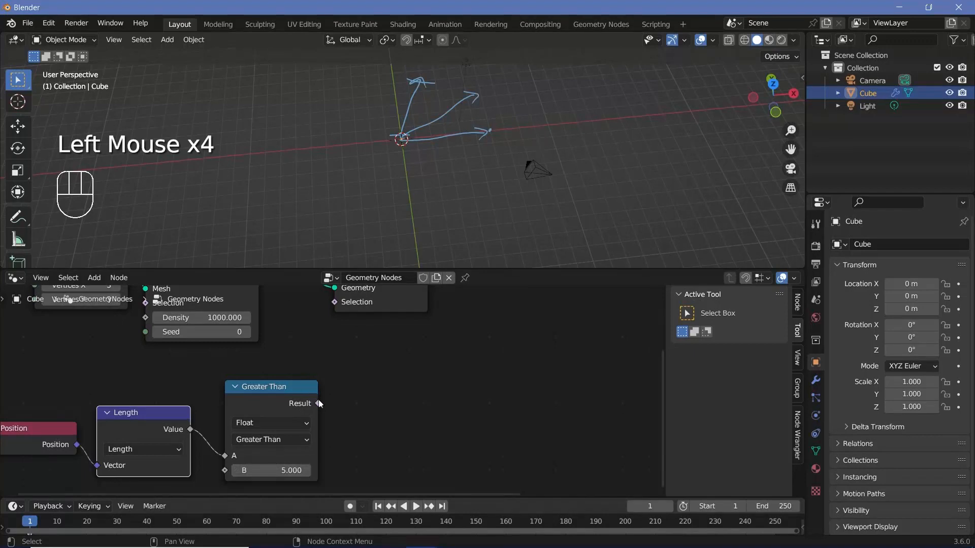
Connect the Greater Than result to the Delete Geometry node's Selection input and inspect the remaining points
left_click_drag(319, 403, 334, 373)
scroll(392, 156, "up", 2)
middle_click_drag(421, 148, 276, 165, "shift")
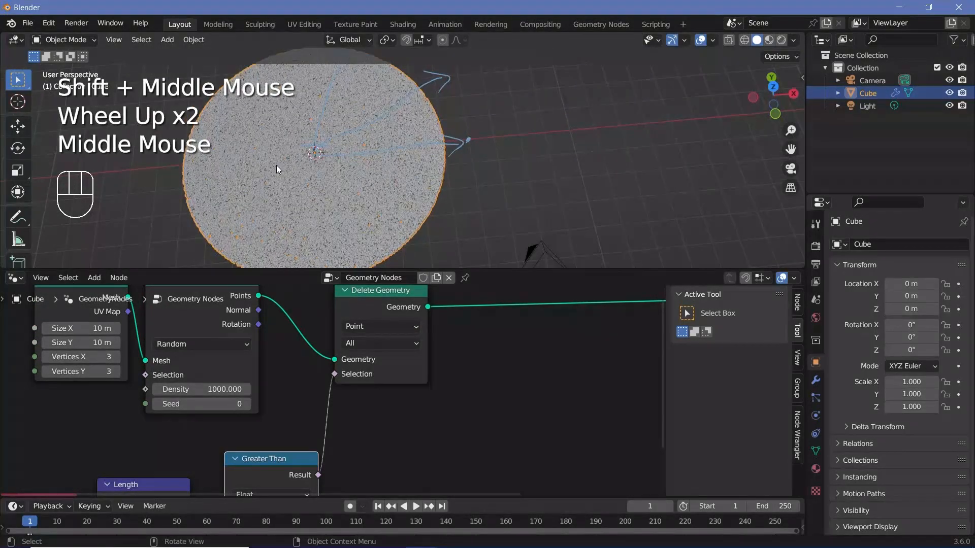
scroll(461, 148, "down", 2)
scroll(394, 168, "up", 2)
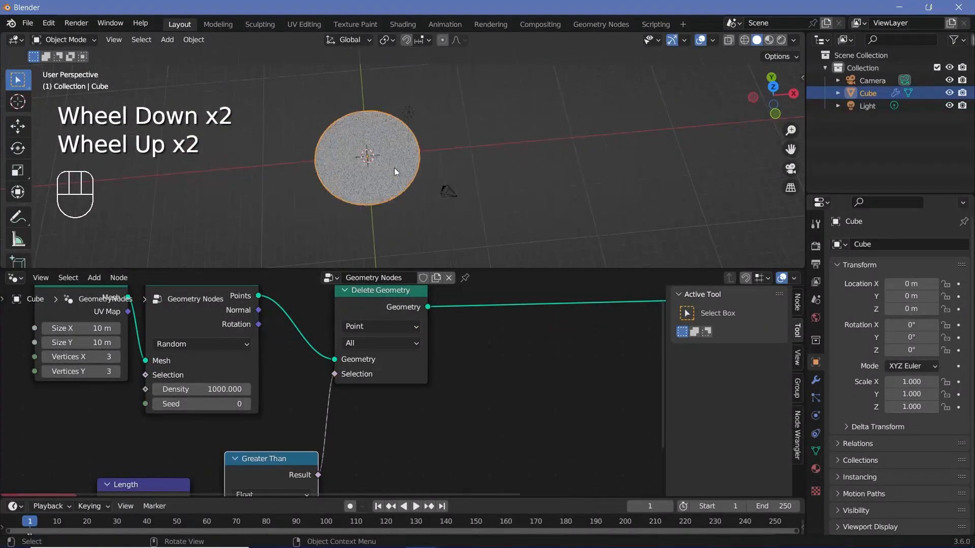
scroll(394, 167, "up", 3)
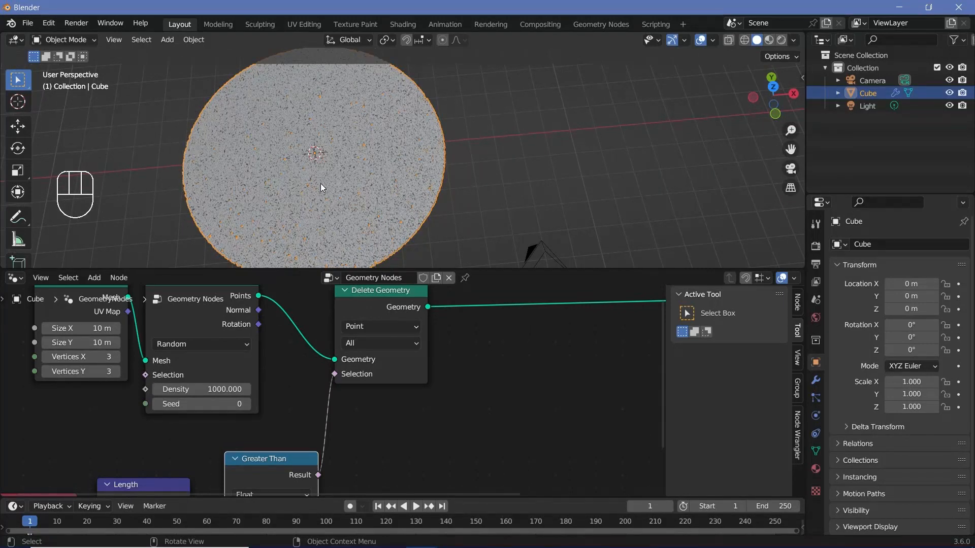
Annotate two points labelled O and P beside the disc and draw an arrow from O to P
key("e")
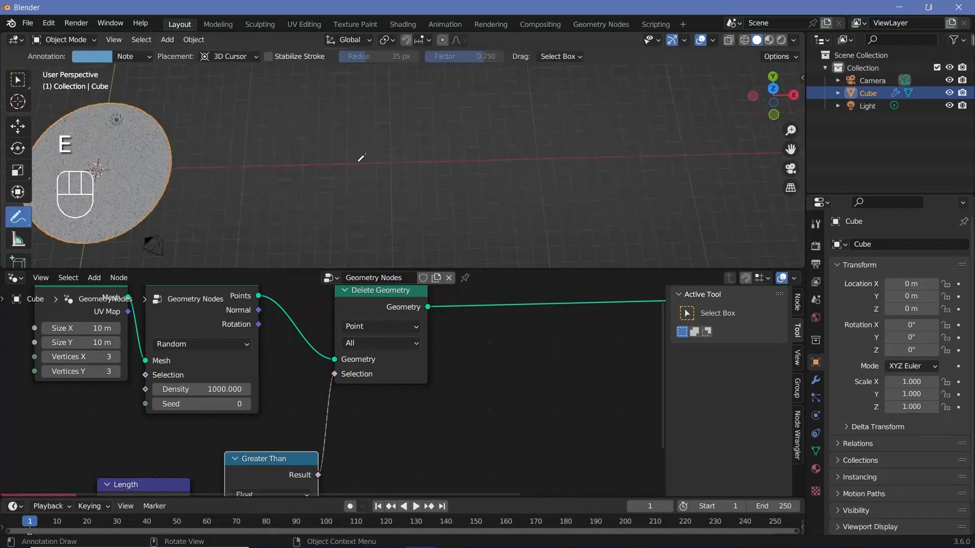
left_click(370, 164)
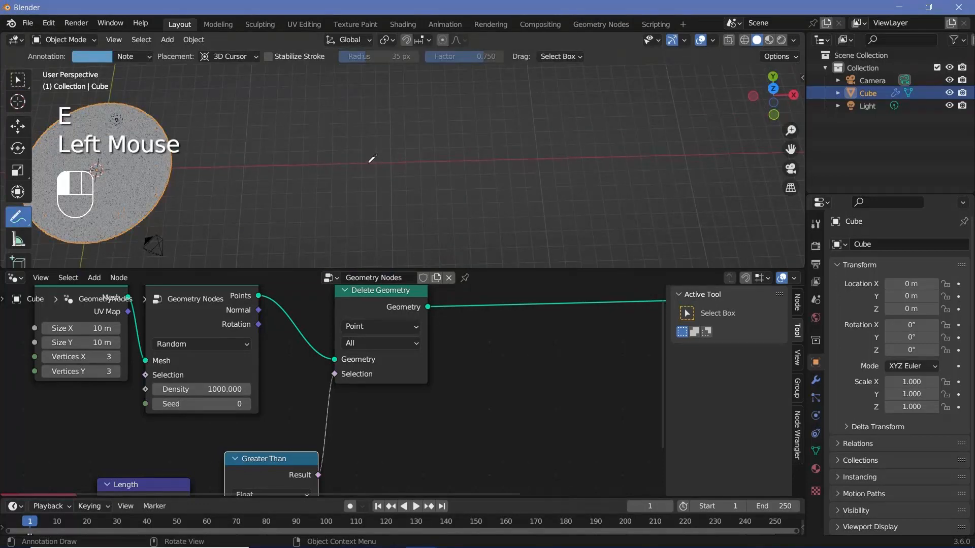
left_click_drag(367, 181, 368, 182)
left_click(499, 161)
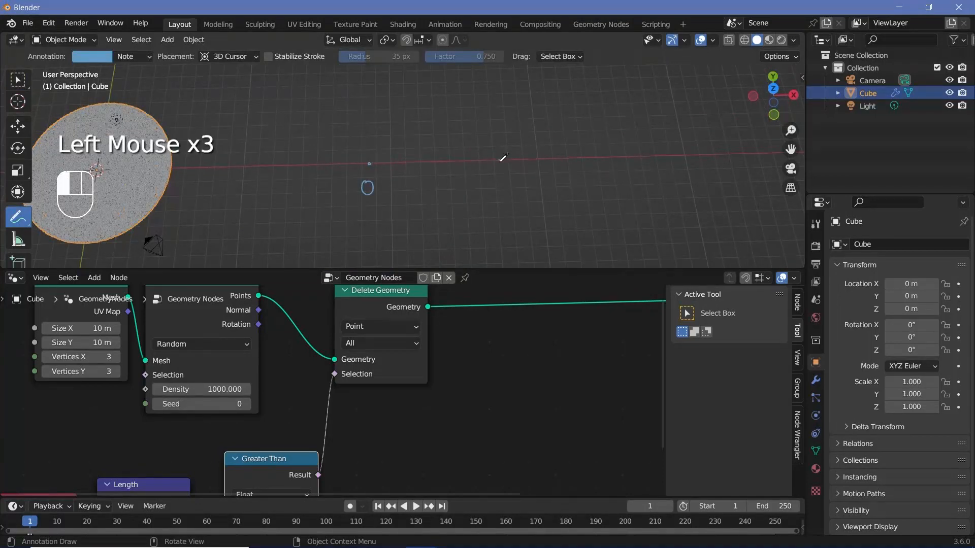
left_click_drag(503, 193, 503, 174)
left_click_drag(503, 175, 504, 182)
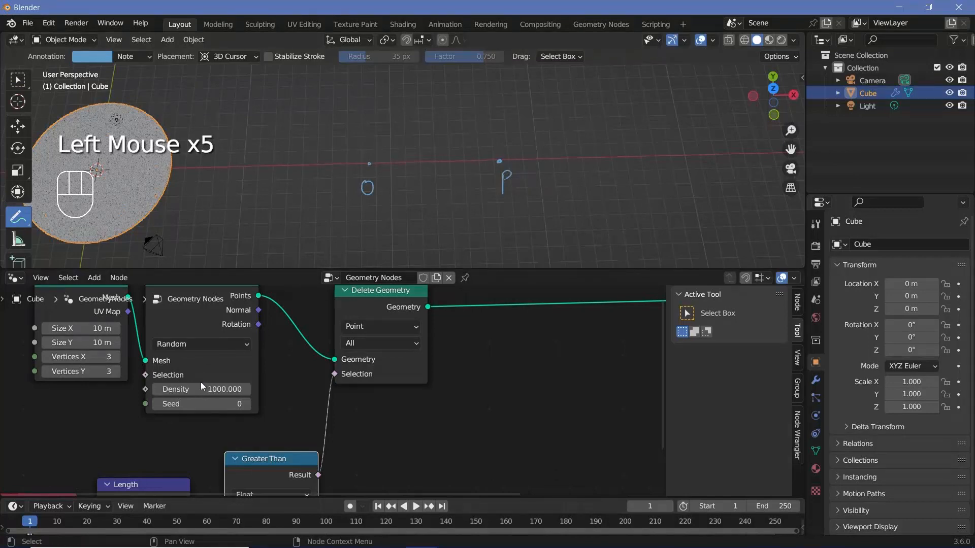
left_click_drag(373, 164, 494, 162)
left_click_drag(484, 159, 485, 168)
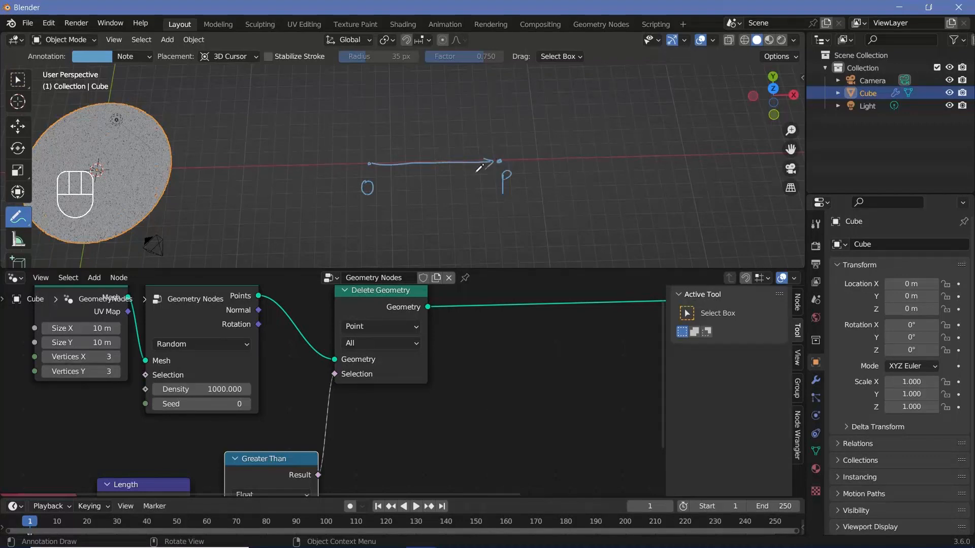
Redraw the annotation arrow so it points from P to O, and draw a perpendicular arrow starting at P
mouse_move(473, 169)
left_mouse_down("ctrl")
mouse_move(500, 161)
mouse_move(374, 164)
left_mouse_up("ctrl")
mouse_move(383, 160)
left_mouse_down()
mouse_move(373, 164)
mouse_move(385, 179)
mouse_move(386, 158)
left_mouse_up()
left_click_drag(496, 84, 498, 143)
key("ctrl+z")
mouse_move(502, 158)
left_mouse_down()
mouse_move(495, 79)
mouse_move(515, 95)
left_mouse_up()
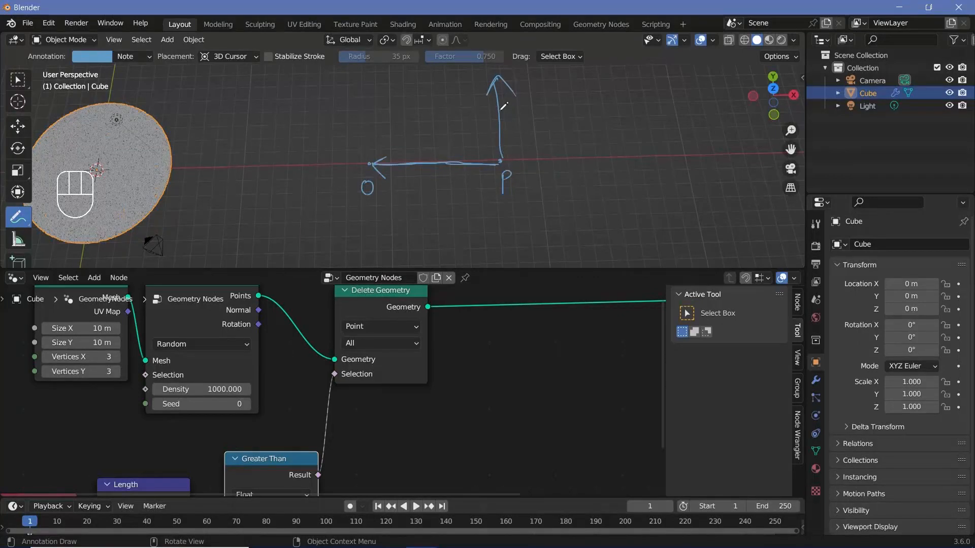
Mark the point's successive positions along the perpendicular arrow, with an arrow back to O and another perpendicular direction arrow
double_click(503, 134)
left_click(373, 164)
left_click_drag(374, 164, 499, 135)
mouse_move(384, 154)
left_mouse_down()
mouse_move(373, 164)
mouse_move(406, 166)
left_mouse_up()
left_click(498, 123)
mouse_move(450, 76)
left_mouse_down()
mouse_move(503, 133)
mouse_move(446, 74)
mouse_move(465, 78)
left_mouse_up()
left_click(496, 121)
left_click(486, 119)
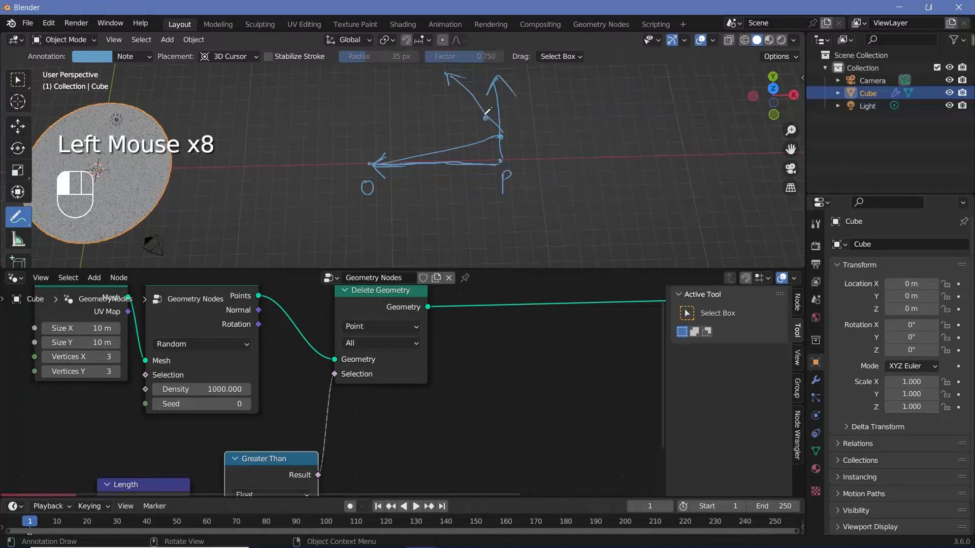
left_click(483, 111)
left_click(482, 111)
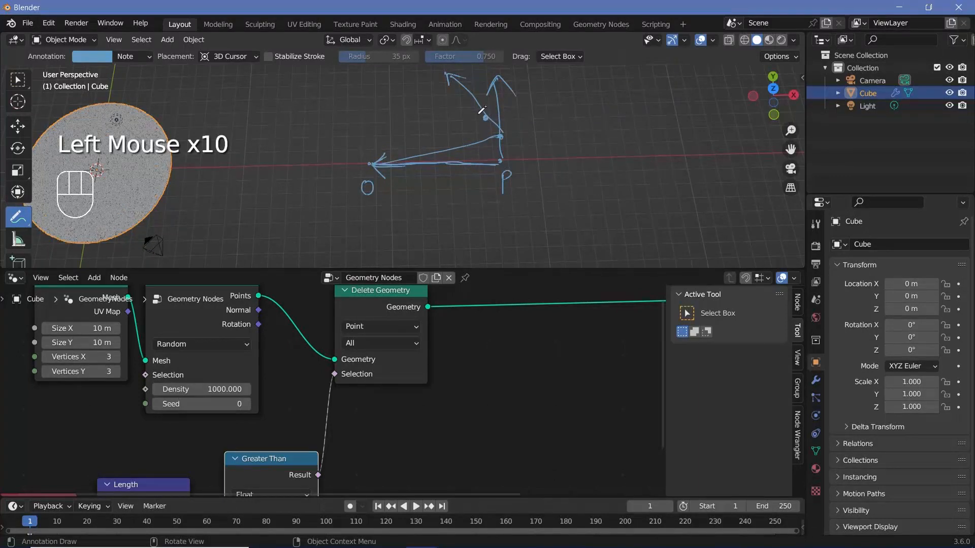
Sketch a circular path around O with a curved direction arrow outside it, and erase everything except the P-to-O arrow and labels
mouse_move(485, 118)
left_mouse_down()
mouse_move(451, 92)
mouse_move(381, 79)
mouse_move(392, 275)
left_mouse_up()
mouse_move(488, 267)
left_mouse_down()
mouse_move(556, 88)
mouse_move(572, 105)
left_mouse_up()
left_click_drag(355, 81, 379, 79)
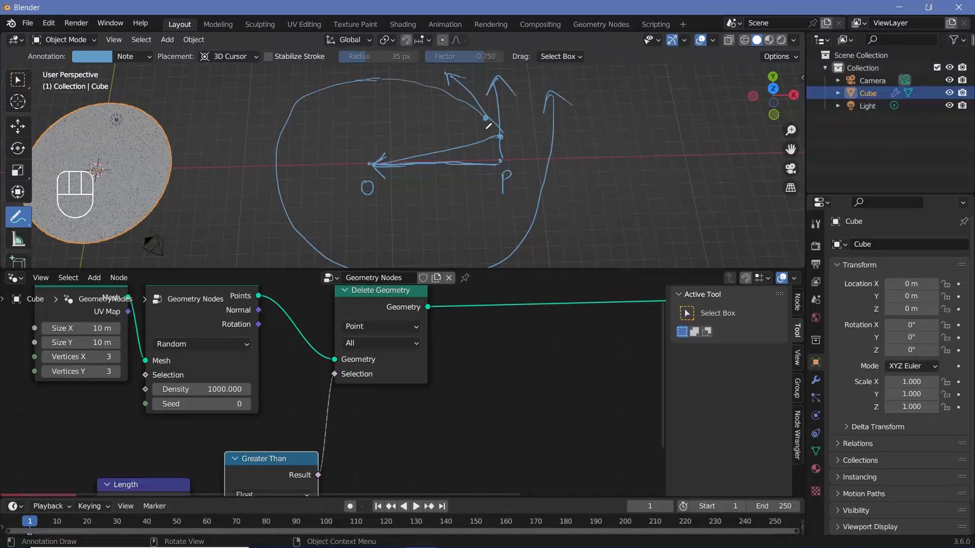
left_click_drag(413, 118, 412, 142)
mouse_move(577, 145)
left_mouse_down("ctrl")
mouse_move(457, 81)
mouse_move(500, 127)
mouse_move(404, 109)
mouse_move(495, 148)
left_mouse_up("ctrl")
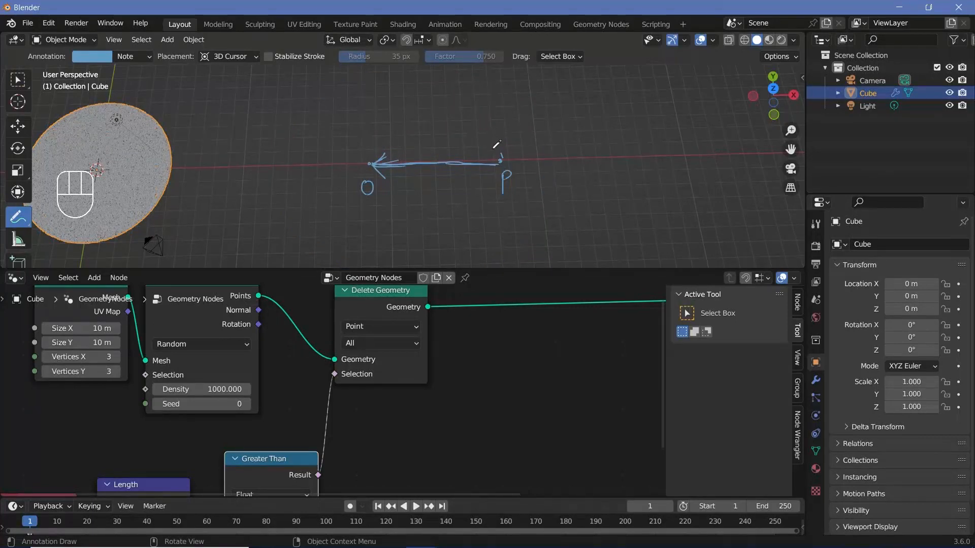
Annotate an arrow from P tilted inward from the perpendicular and mark a new point along it
left_click(501, 157)
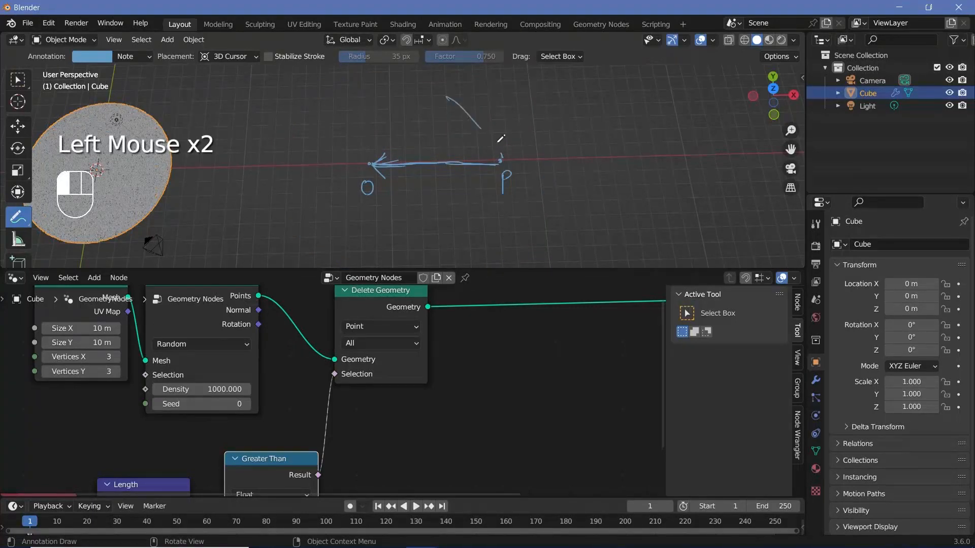
mouse_move(447, 97)
left_mouse_down()
mouse_move(501, 161)
mouse_move(441, 91)
mouse_move(467, 99)
left_mouse_up()
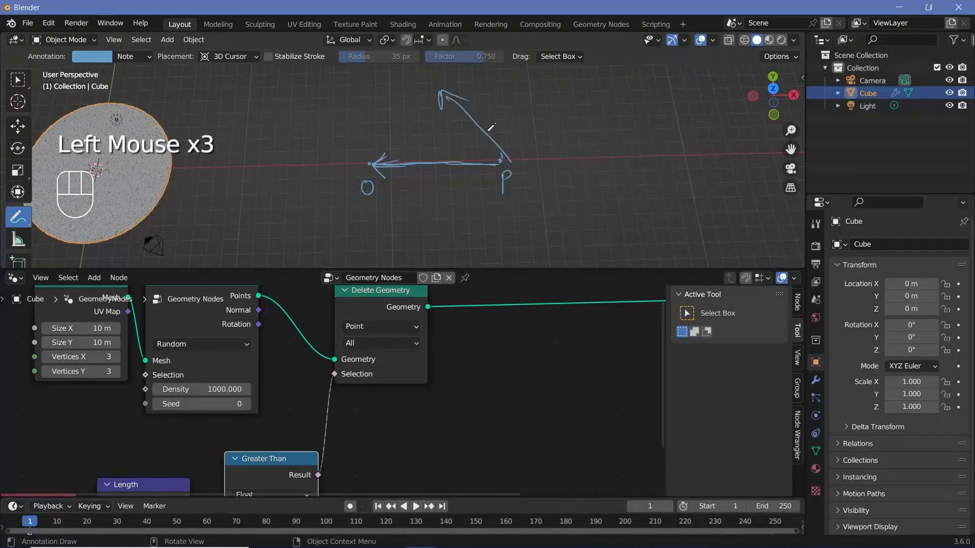
left_click(489, 135)
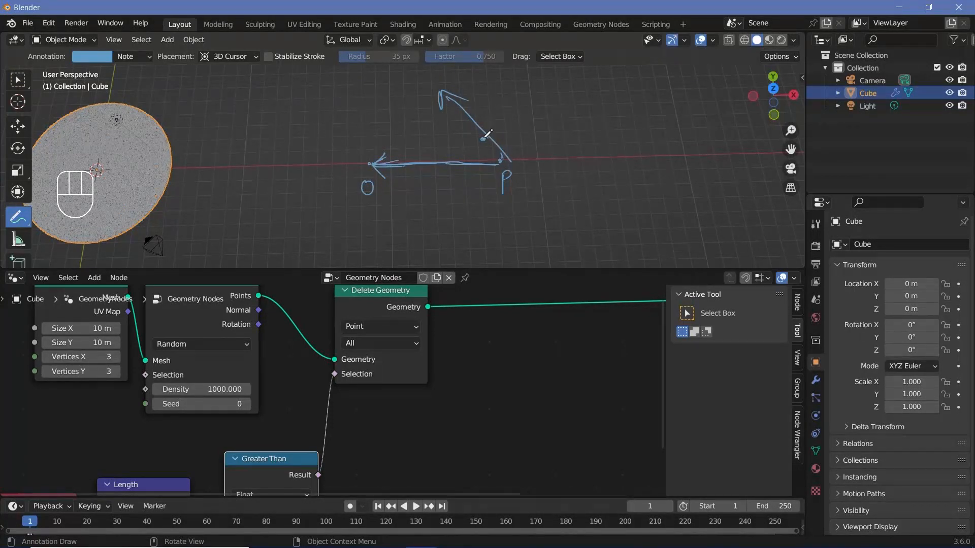
Sketch a series of strokes spiralling inward around O, and erase all the annotations
left_click(366, 162)
mouse_move(375, 164)
left_mouse_down()
mouse_move(472, 144)
mouse_move(454, 126)
left_mouse_up()
left_click_drag(440, 123, 435, 122)
left_click_drag(422, 121, 372, 131)
left_click_drag(361, 136, 333, 170)
left_click_drag(332, 182, 333, 196)
left_click_drag(339, 206, 369, 226)
left_click_drag(387, 221, 395, 219)
left_click_drag(420, 181, 421, 194)
mouse_move(419, 170)
left_mouse_down()
mouse_move(412, 156)
mouse_move(379, 154)
left_mouse_up()
mouse_move(384, 225)
left_mouse_down("ctrl")
mouse_move(357, 161)
mouse_move(429, 194)
left_mouse_up("ctrl")
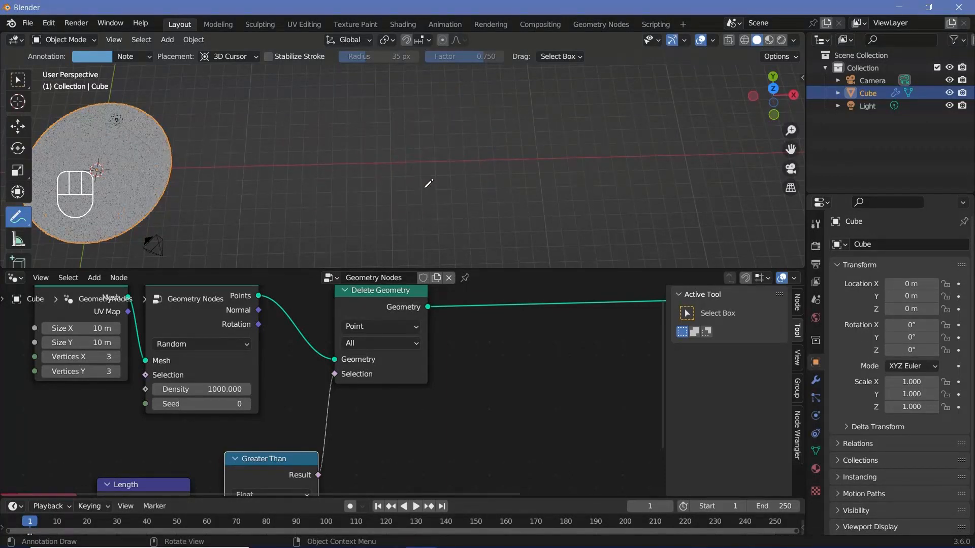
Move the Group Output node farther from Delete Geometry to make room between them
middle_click_drag(159, 167, 500, 148, "shift")
scroll(554, 341, "down", 4)
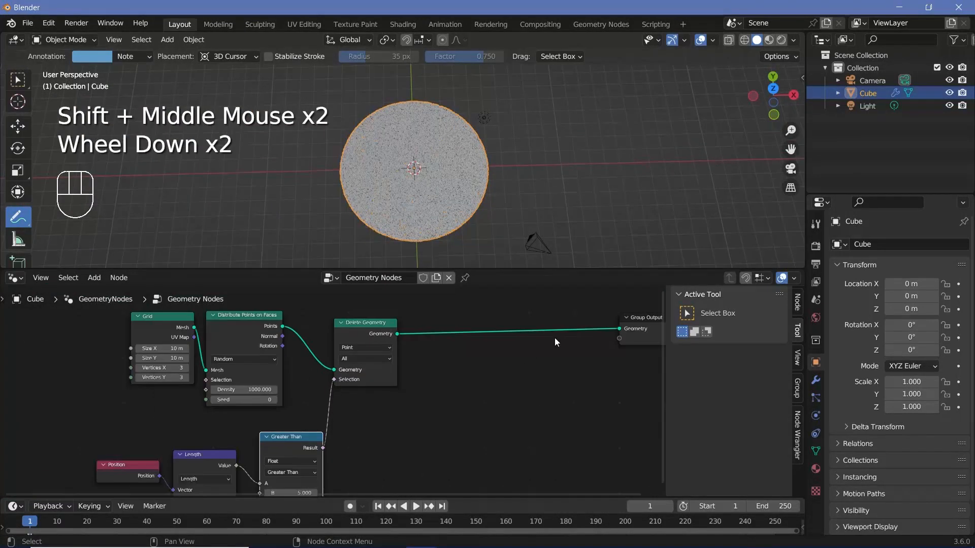
middle_click_drag(599, 336, 363, 351)
left_click_drag(384, 357, 623, 350)
middle_click_drag(366, 407, 413, 401)
Add a Simulation Zone between the Delete Geometry and Group Output nodes
key("shift+a")
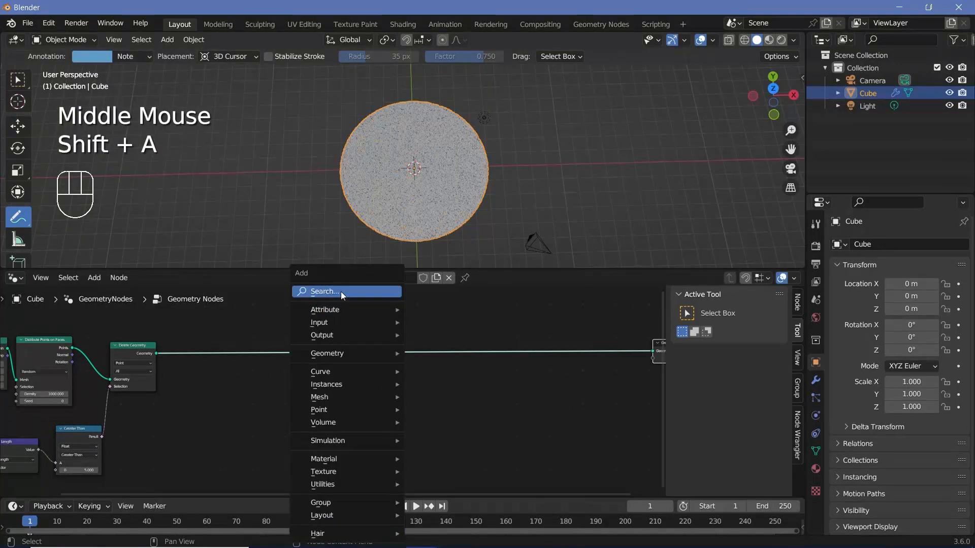
left_click(340, 291)
type("simu")
key("Return")
left_click(339, 371)
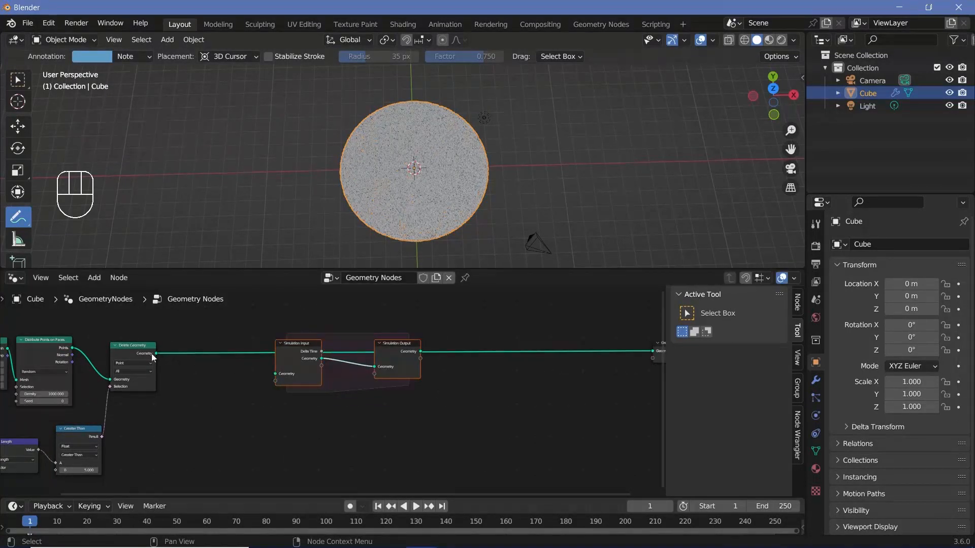
Route the Delete Geometry output through the simulation zone to Group Output, and spread the Simulation Input and Simulation Output nodes apart
right_click_drag(136, 373, 298, 368, "alt")
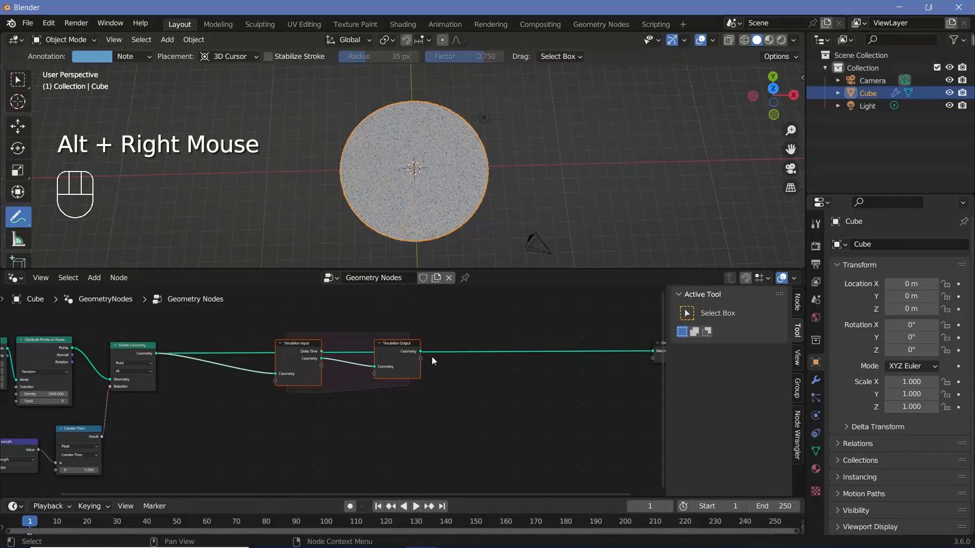
middle_click_drag(432, 358, 364, 359)
left_click_drag(355, 355, 591, 355)
scroll(277, 421, "up", 2)
left_click_drag(326, 347, 502, 341)
left_click_drag(202, 351, 154, 347)
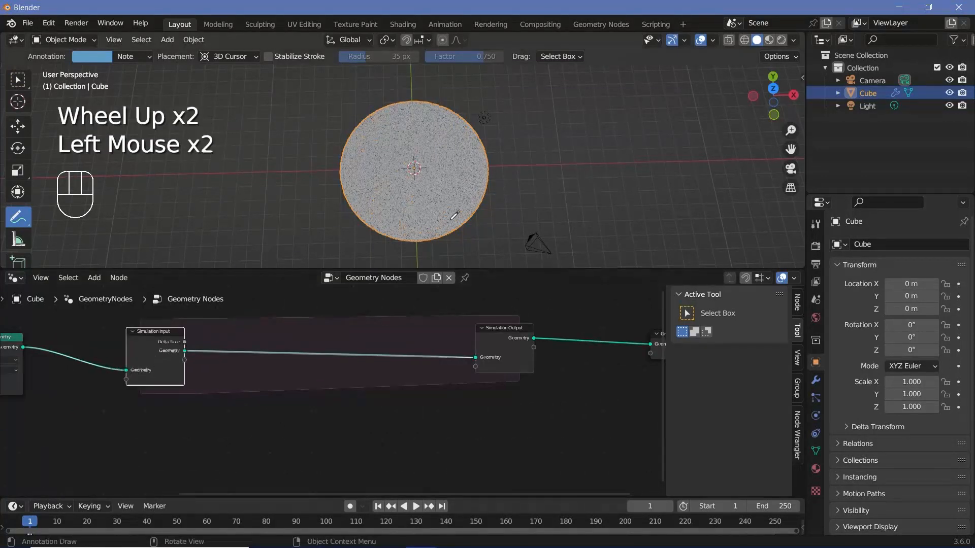
Insert a Set Position node on the geometry link between Simulation Input and Simulation Output
key("w")
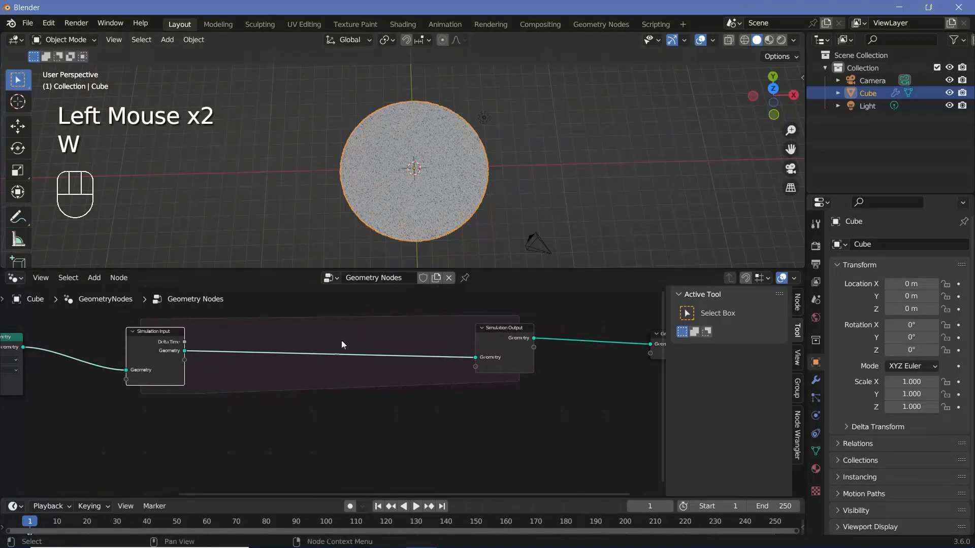
key("shift+a")
type("set")
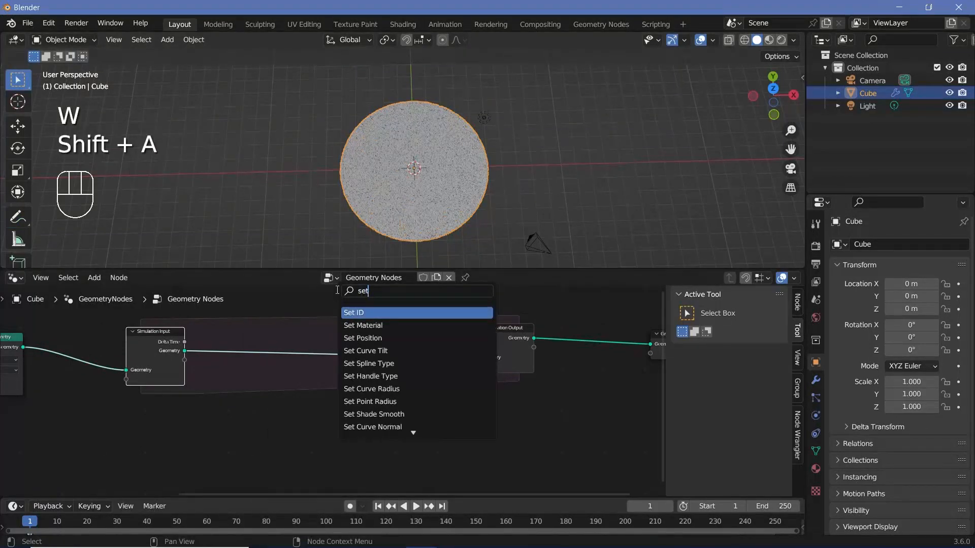
left_click(365, 338)
left_click(327, 346)
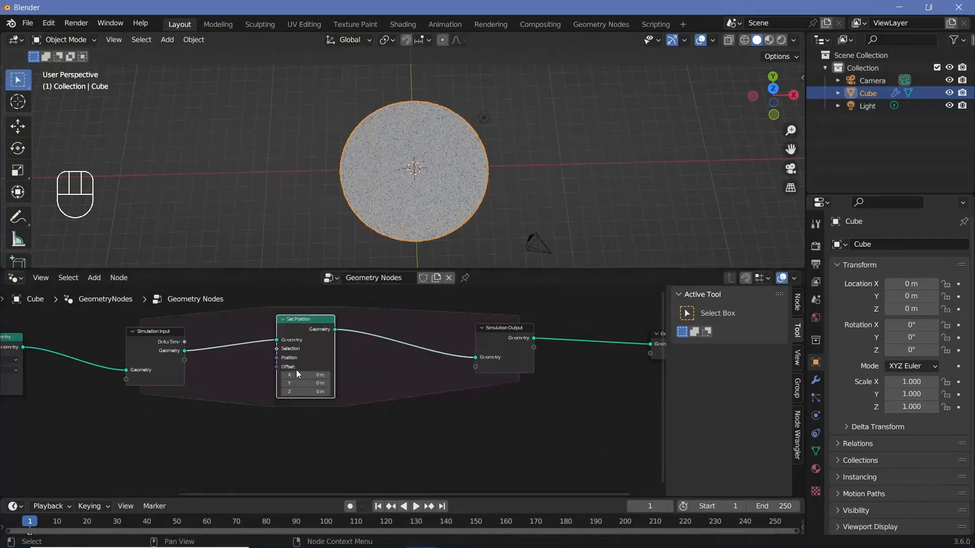
left_click_drag(327, 346, 341, 360)
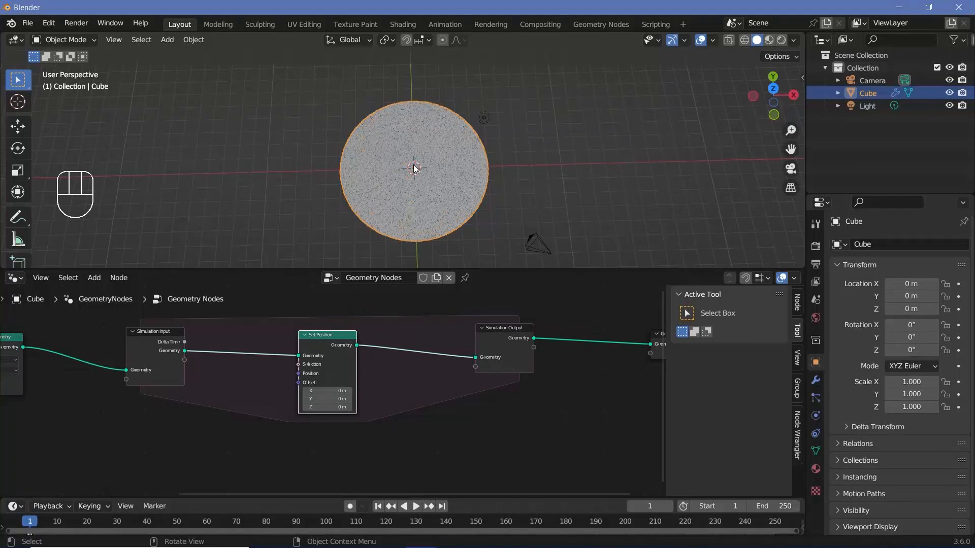
Add a Position input node below the simulation zone
key("shift+a")
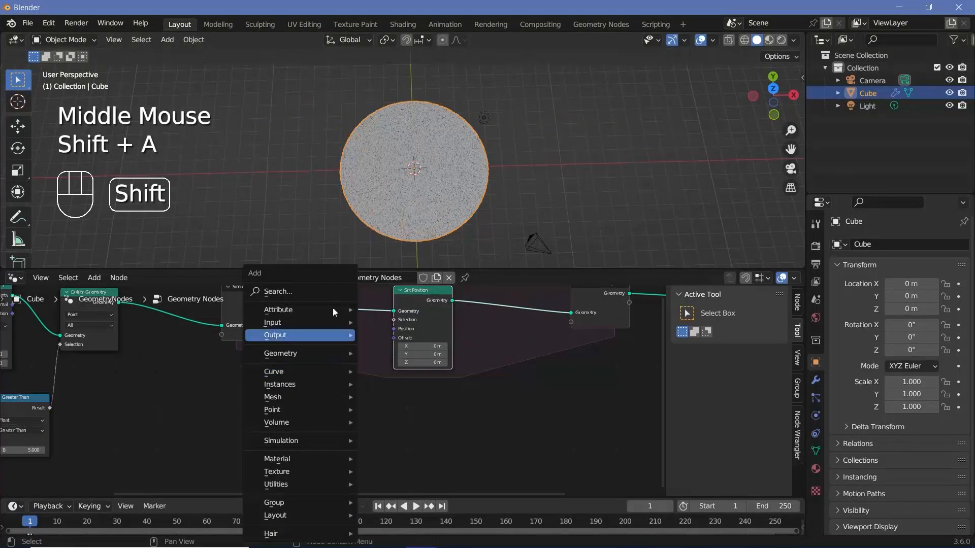
left_click(336, 292)
type("pos")
key("Return")
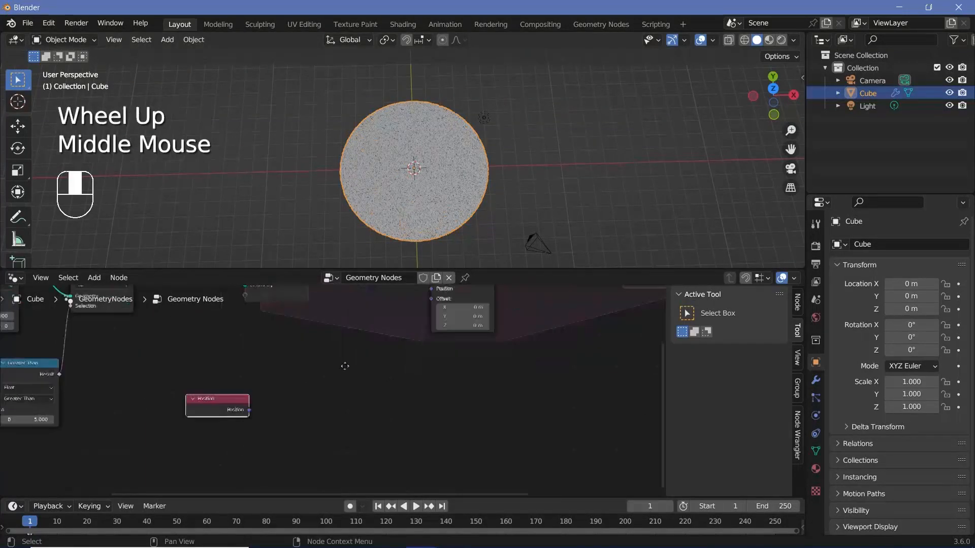
Add a Vector Math node beside the new Position node and set its operation to Scale
key("shift+a")
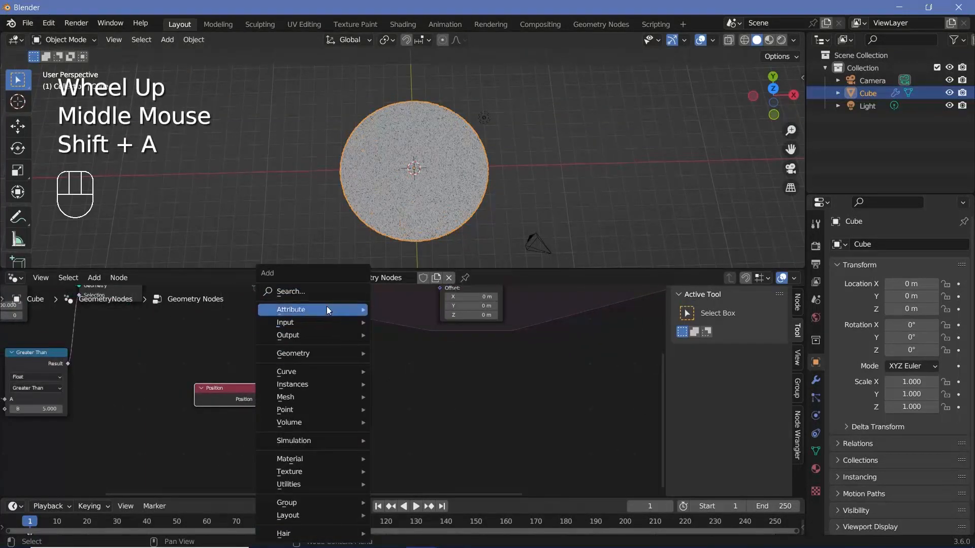
left_click(324, 299)
type("vect")
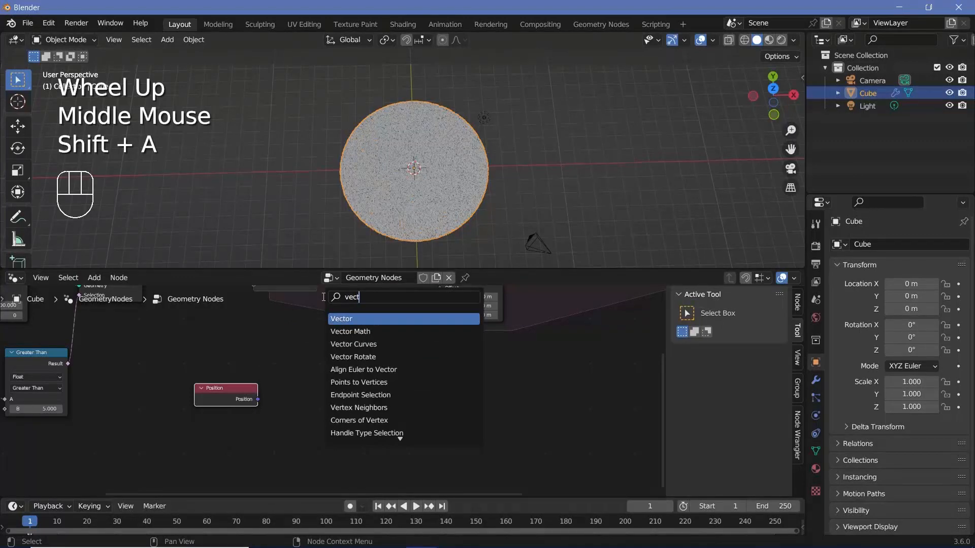
left_click(350, 332)
left_click(291, 360)
left_click(316, 384)
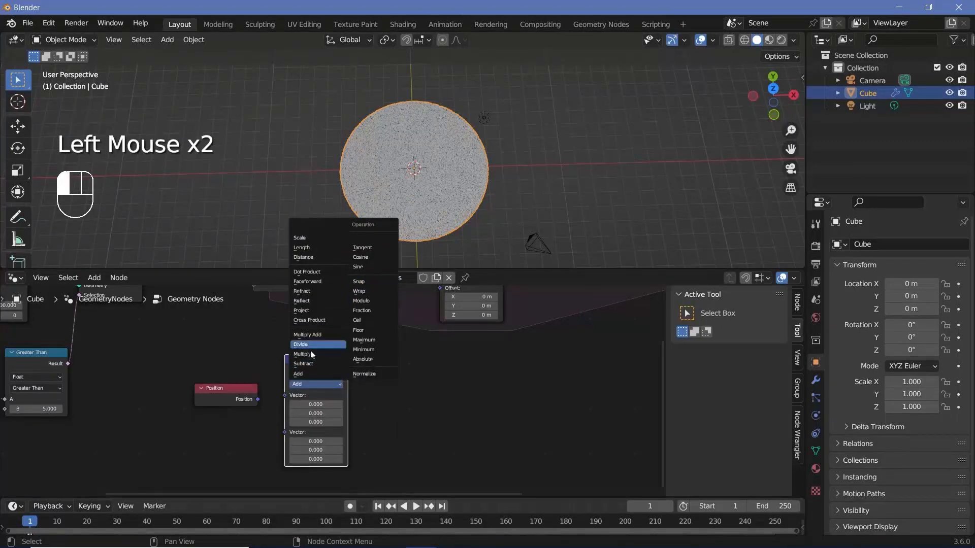
left_click(300, 237)
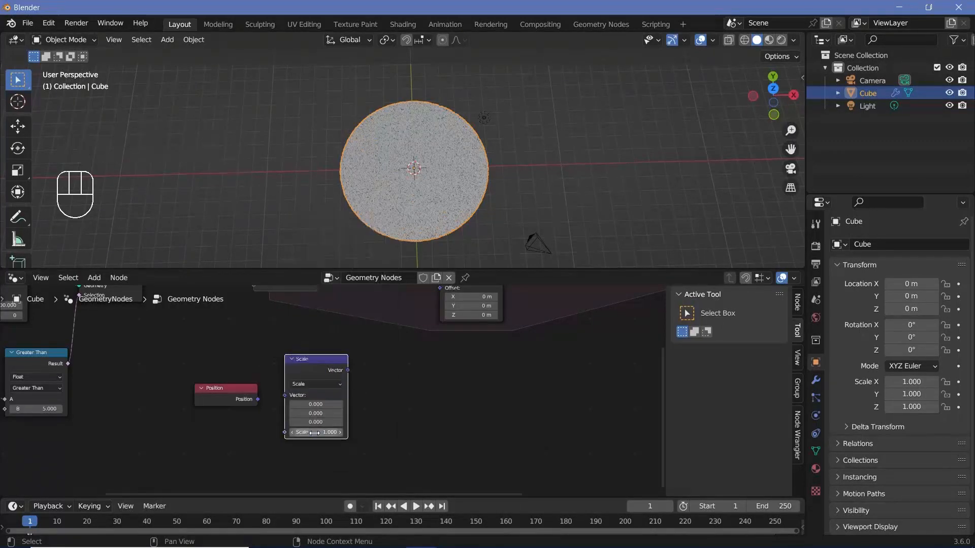
Set the Scale node's factor to -1, connect Position to its Vector input, and shift both nodes aside
left_click(315, 433)
type("-1")
key("Return")
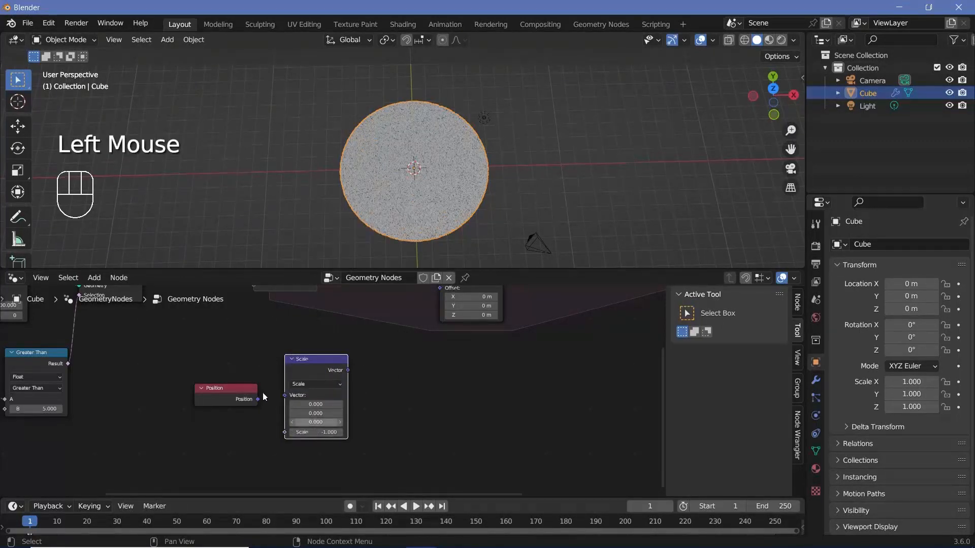
left_click_drag(257, 399, 285, 395)
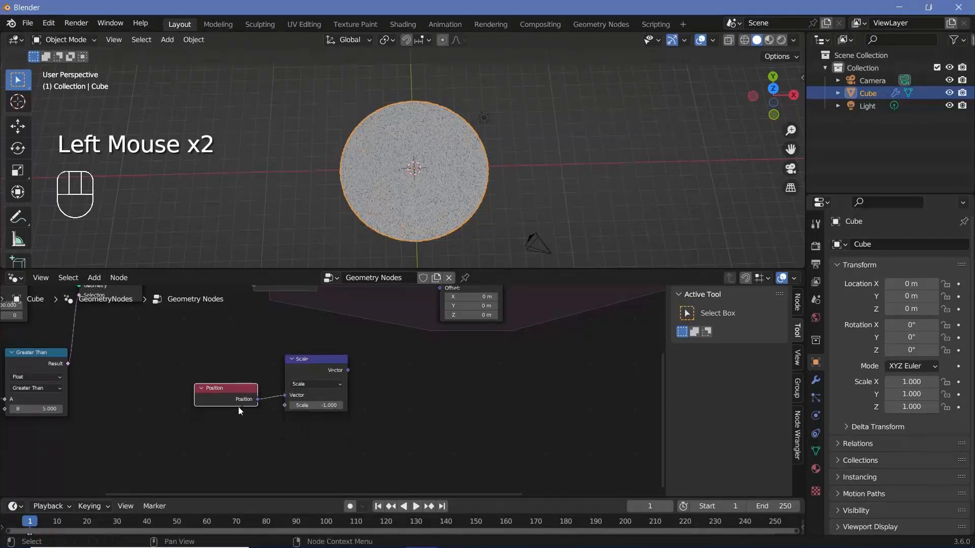
left_click(415, 169)
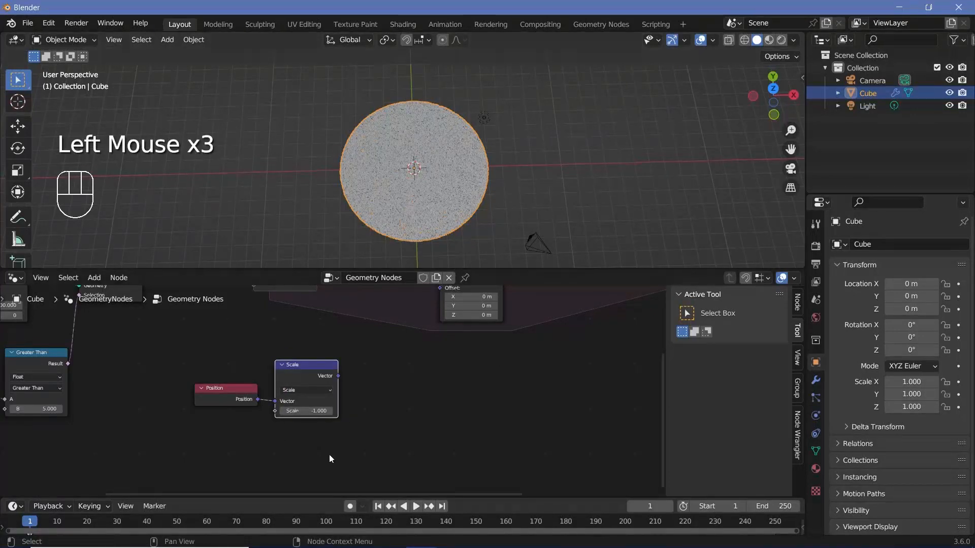
left_click_drag(197, 339, 339, 419)
left_click_drag(298, 370, 258, 382)
Add a Vector Rotate node and connect the Scale node's Vector output to its Vector input
key("shift+a")
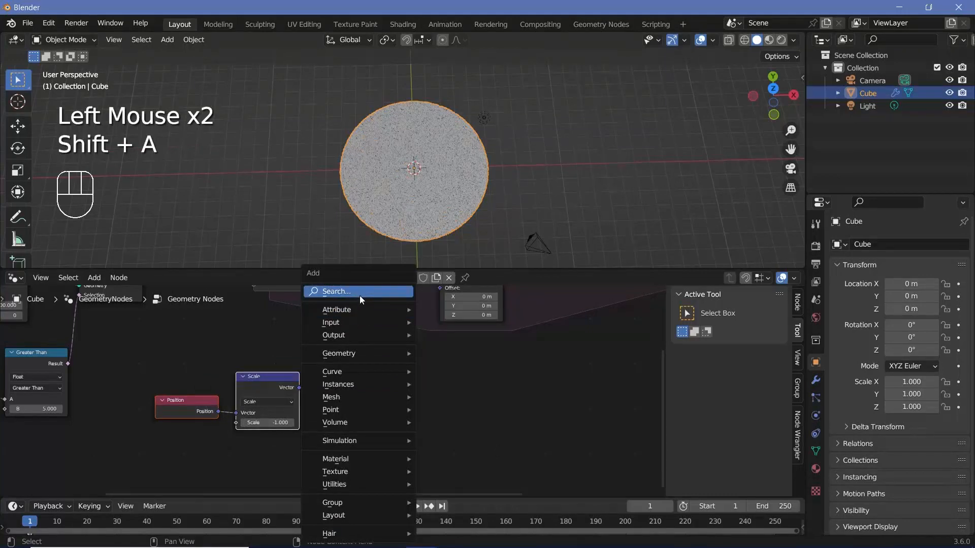
left_click(359, 296)
type("vector")
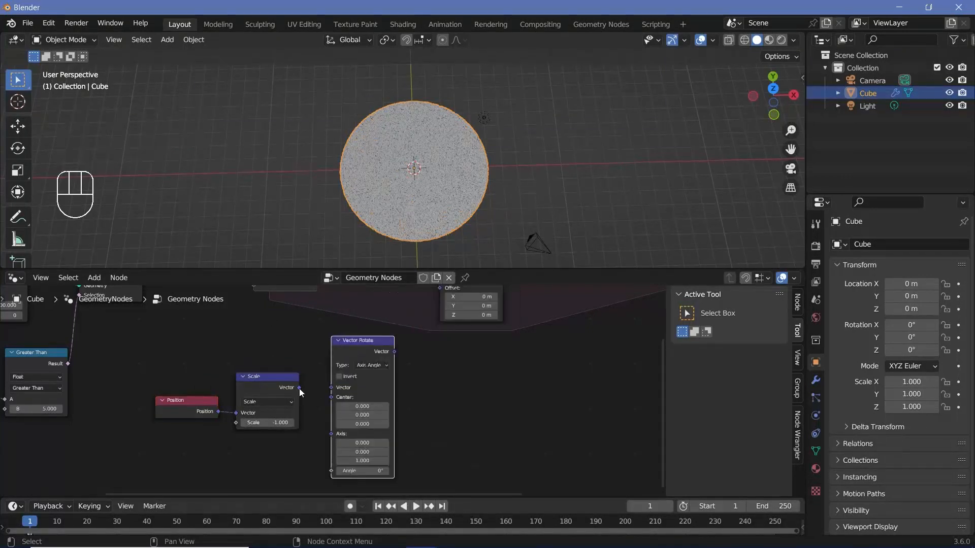
left_click_drag(299, 389, 335, 391)
middle_click_drag(333, 401, 337, 386)
scroll(398, 395, "up", 2)
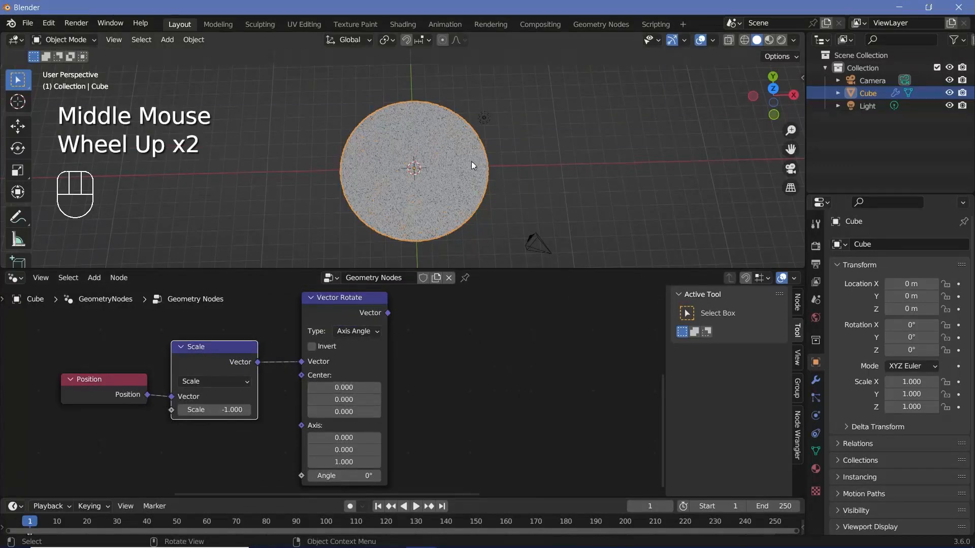
Set the Vector Rotate node's angle to 90° and connect its Vector output to the Set Position node's Offset input
middle_click_drag(424, 430, 400, 352)
scroll(401, 352, "up", 2)
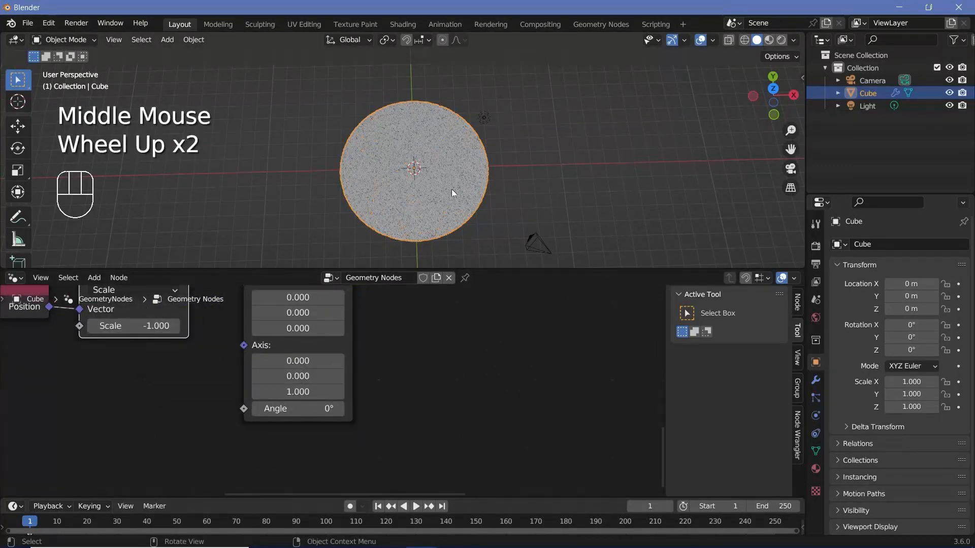
middle_click_drag(452, 189, 471, 222)
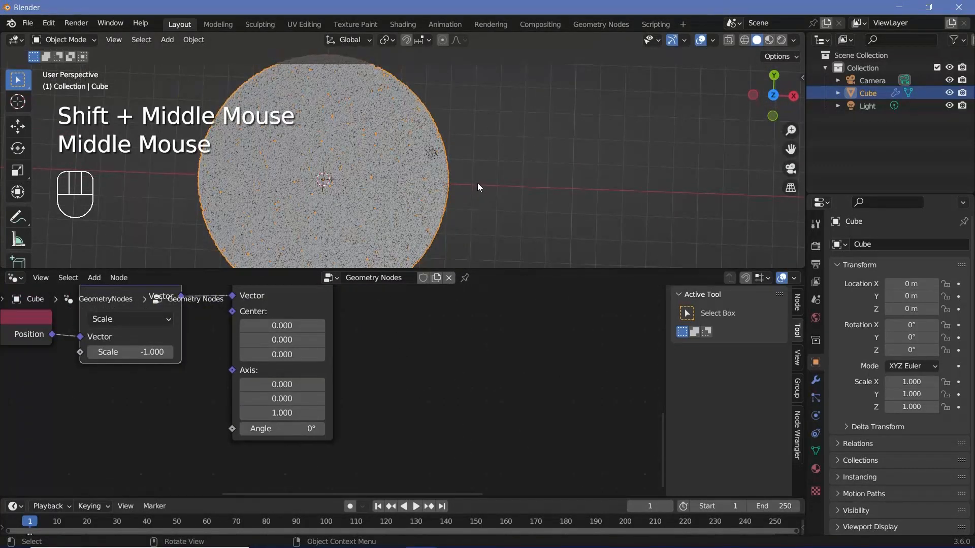
scroll(346, 171, "down", 2)
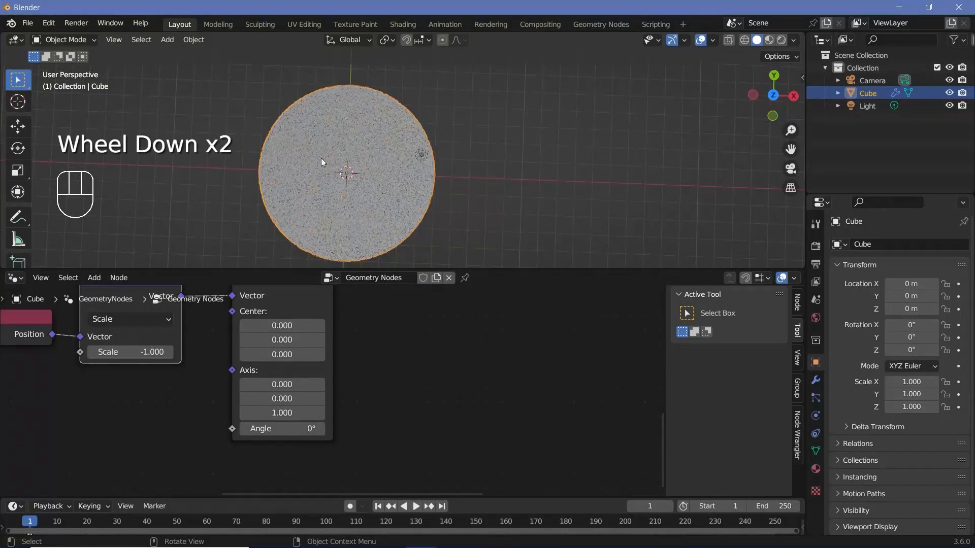
middle_click_drag(382, 227, 409, 143)
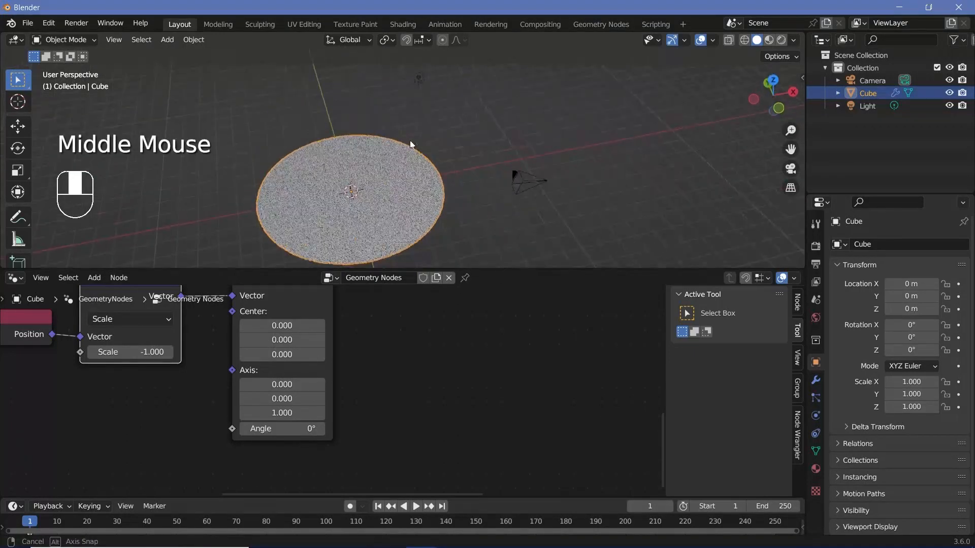
middle_click_drag(272, 384, 299, 355)
scroll(300, 356, "up", 2)
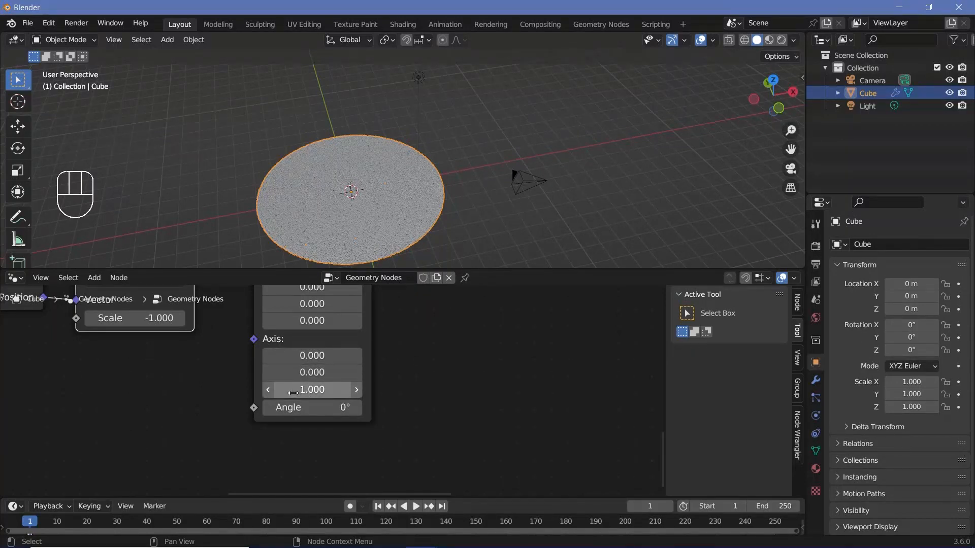
left_click(327, 409)
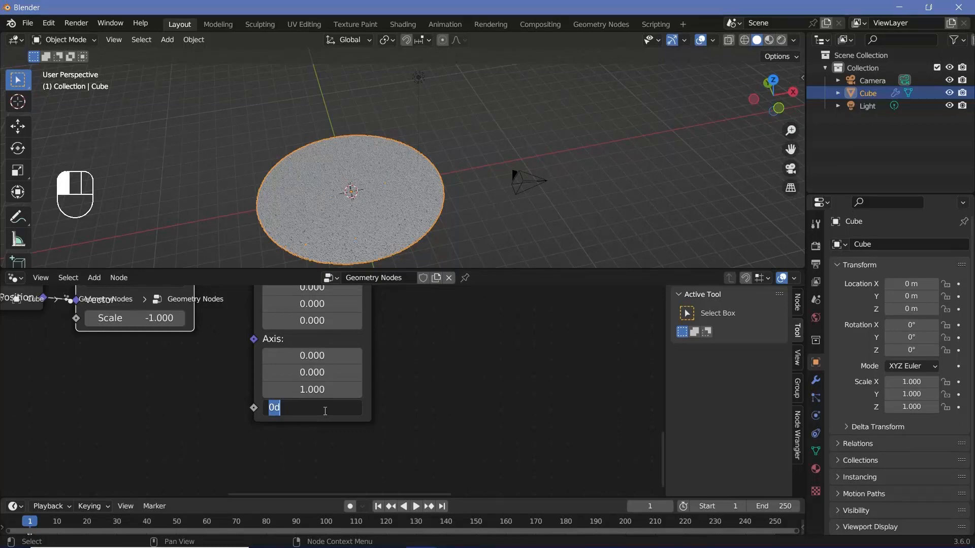
type("90")
key("Return")
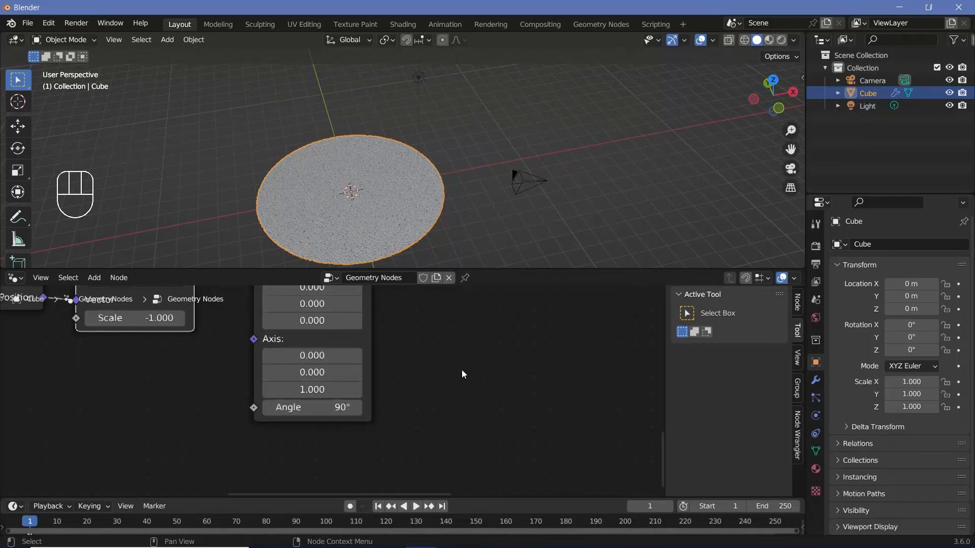
scroll(451, 357, "down", 4)
middle_click_drag(425, 320, 298, 430)
left_click_drag(285, 386, 326, 326)
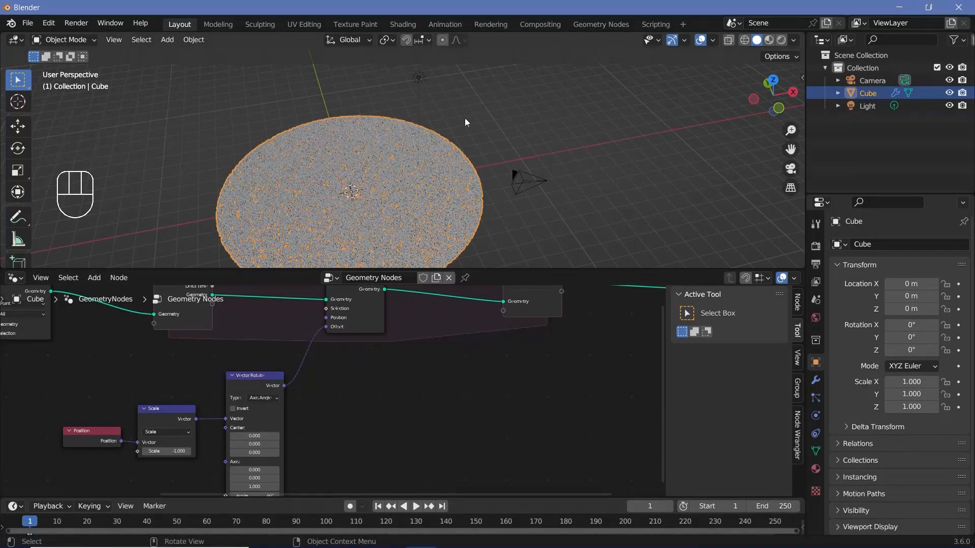
Play the simulation briefly to check how the rotated offset moves the points
scroll(405, 148, "down", 2)
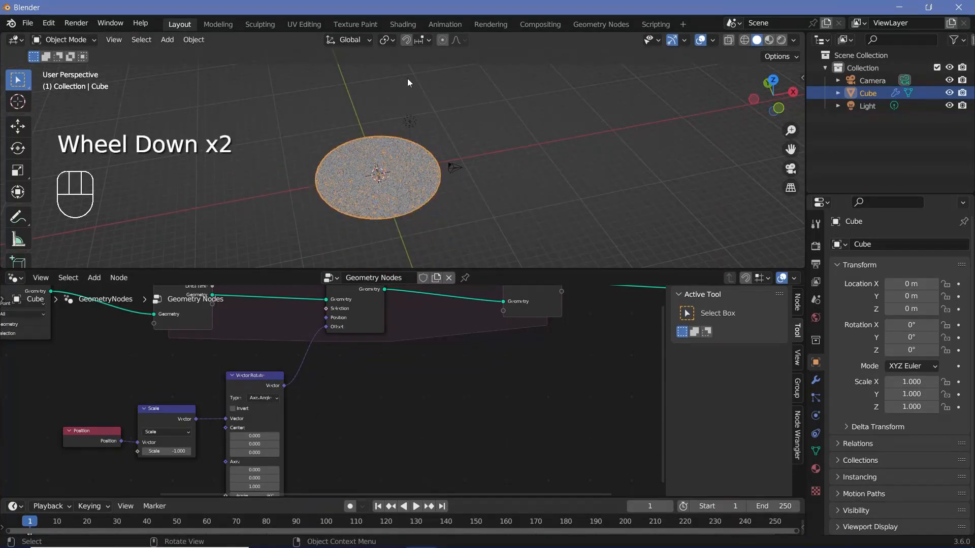
key("space")
key("space")
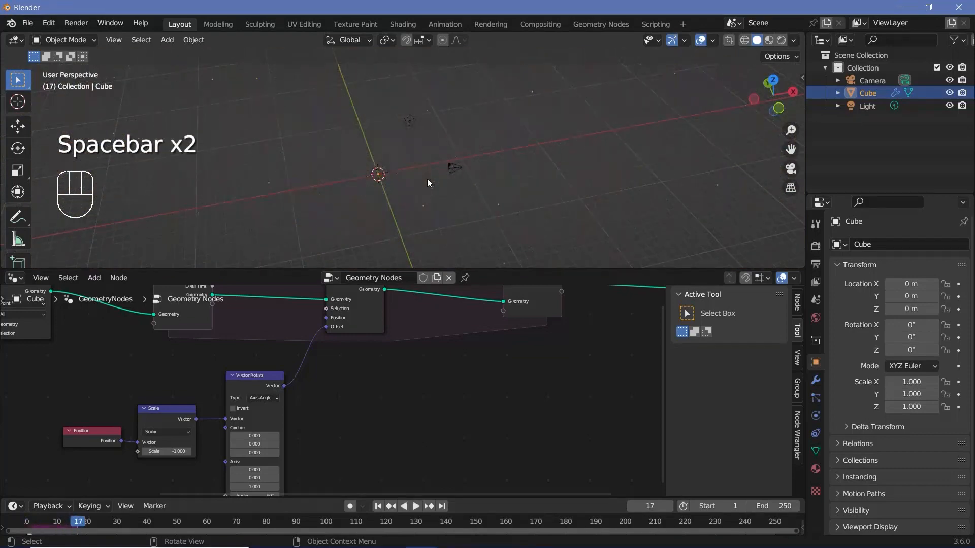
scroll(322, 208, "down", 5)
scroll(459, 182, "up", 5)
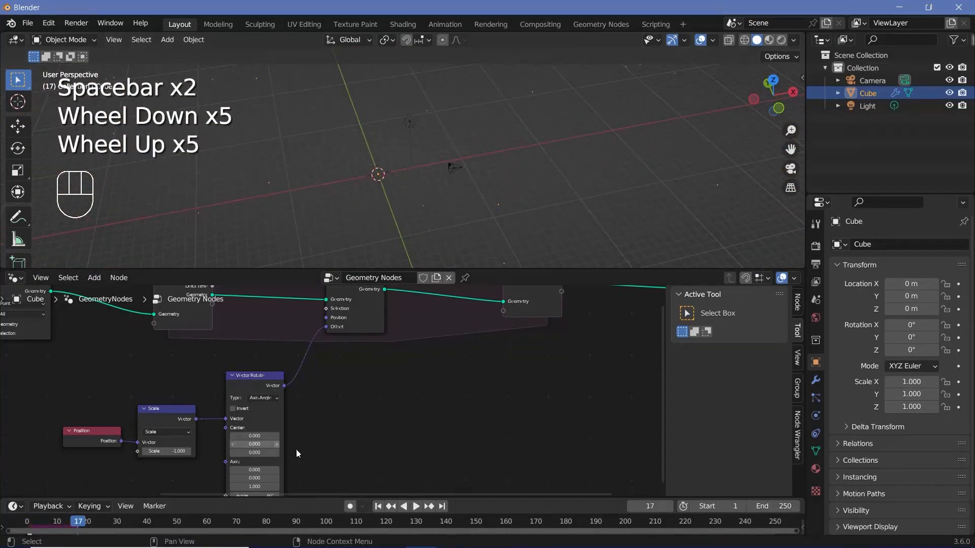
Duplicate the Scale node, insert the copy between Vector Rotate and Set Position, and set its factor to 0.1
middle_click_drag(357, 444, 472, 418)
left_click_drag(370, 390, 351, 417)
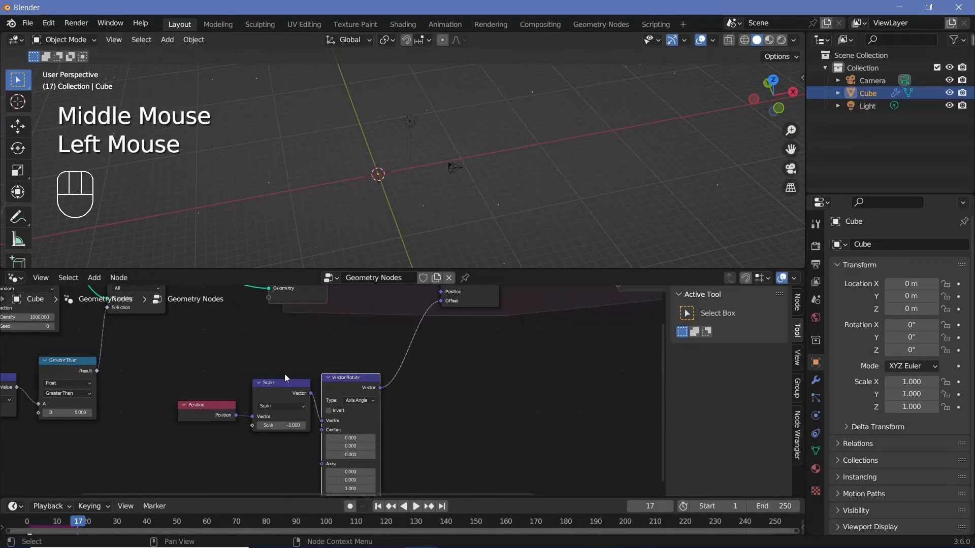
left_click(276, 390)
key("shift+d")
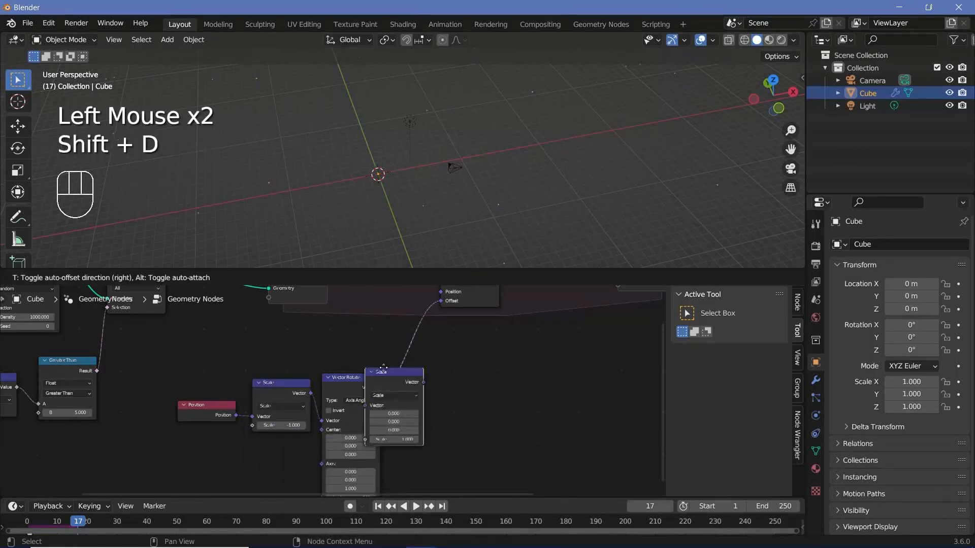
left_click(432, 367)
scroll(441, 401, "up", 2)
left_click(449, 413)
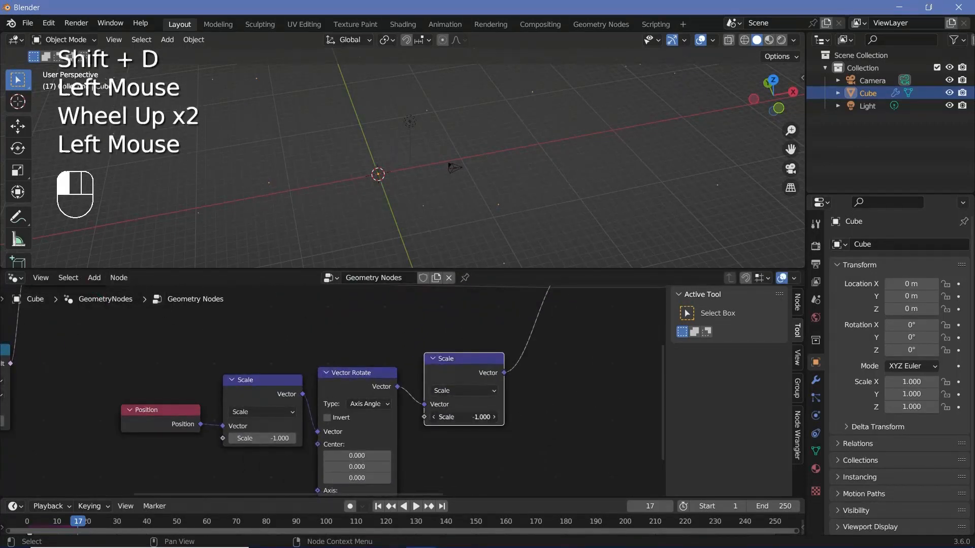
type("0.1")
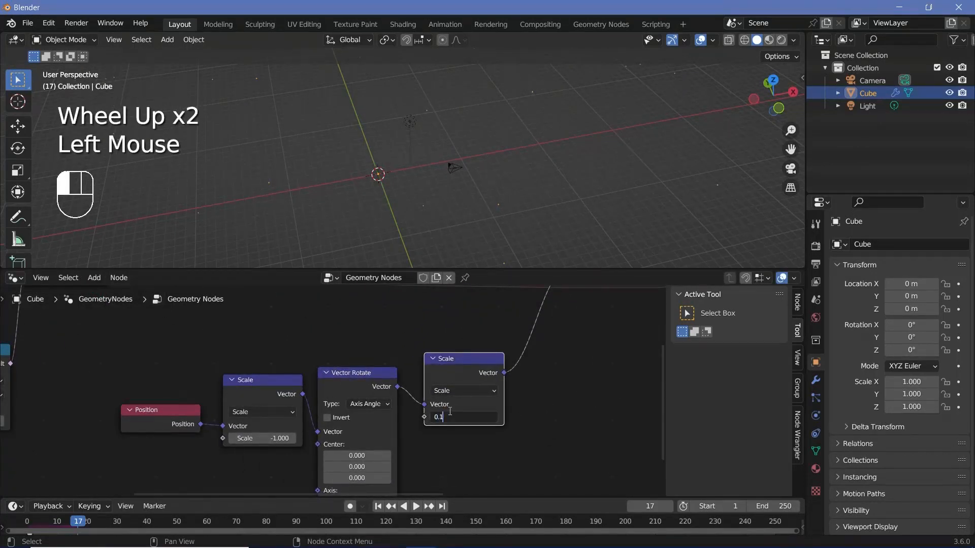
key("Return")
Play the simulation from frame 1 to examine the point motion with the reduced offset, and stop it
left_click_drag(28, 524, 29, 525)
key("space")
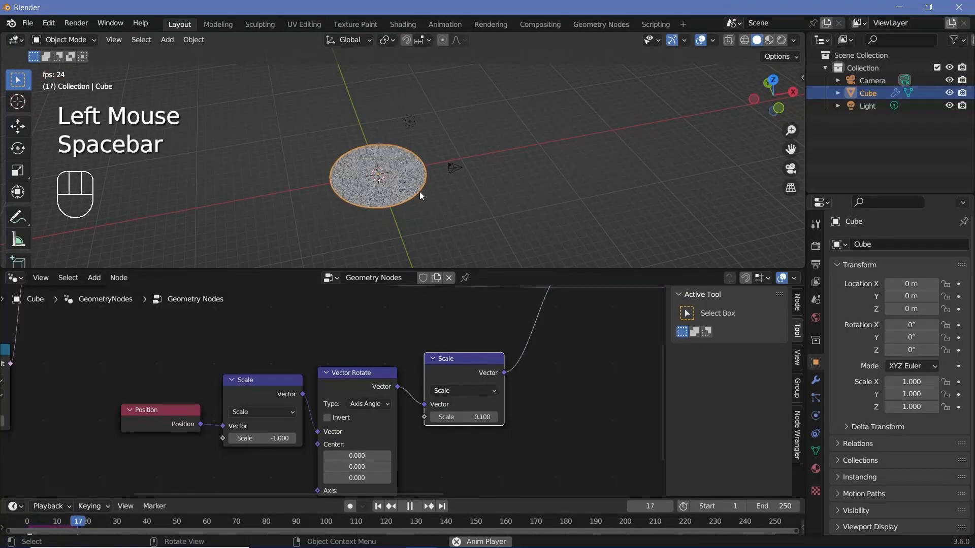
scroll(419, 191, "up", 2)
scroll(418, 191, "up", 2)
middle_click_drag(418, 192, 413, 237)
scroll(446, 194, "down", 2)
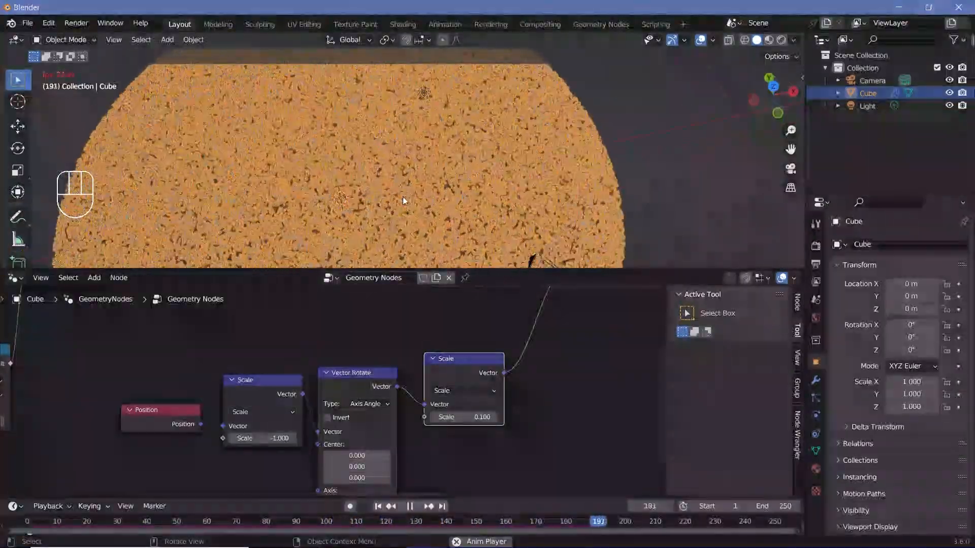
key("space")
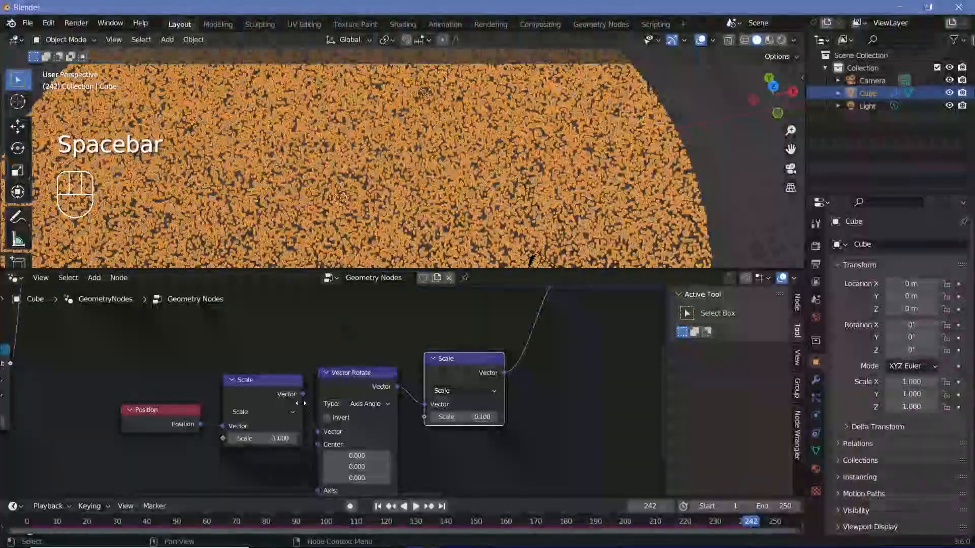
Set the Vector Rotate node's angle to 75°
middle_click_drag(386, 446, 316, 358)
left_click(290, 450)
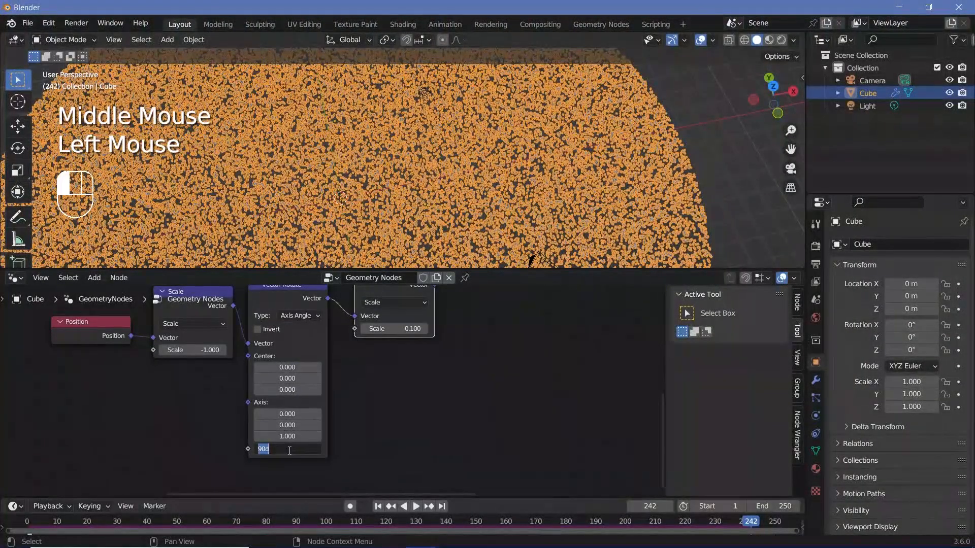
type("75")
left_click(452, 184)
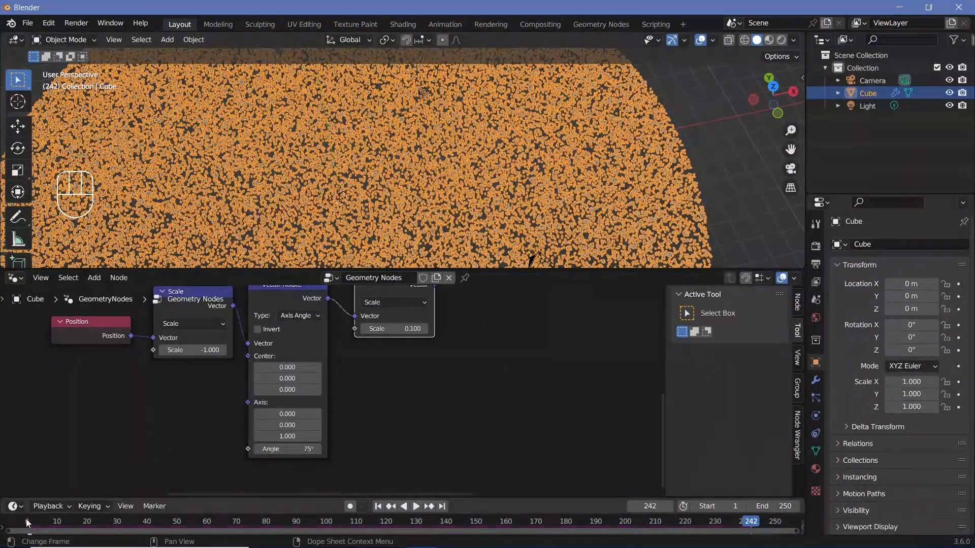
Play the simulation from the start to check the motion at the 75° angle, and return to frame 1
key("space")
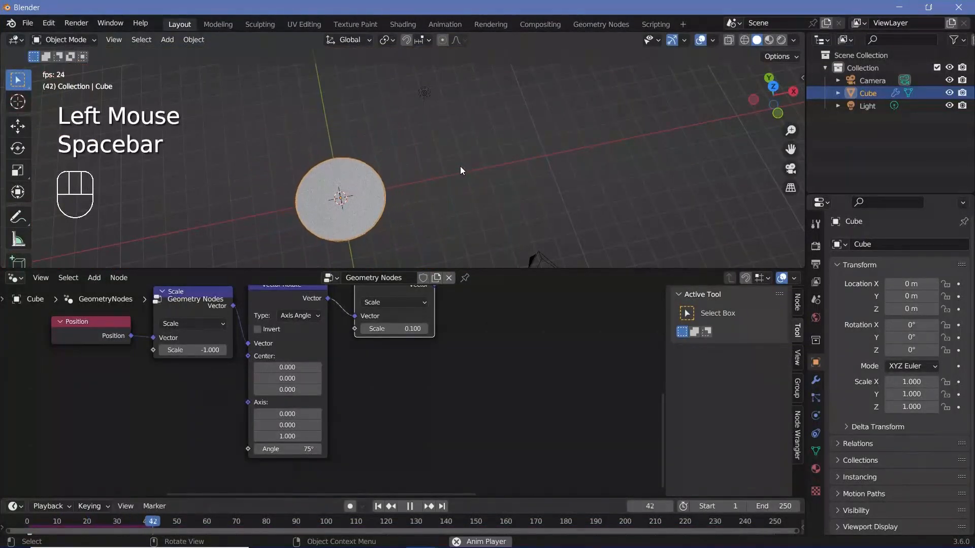
scroll(320, 218, "up", 3)
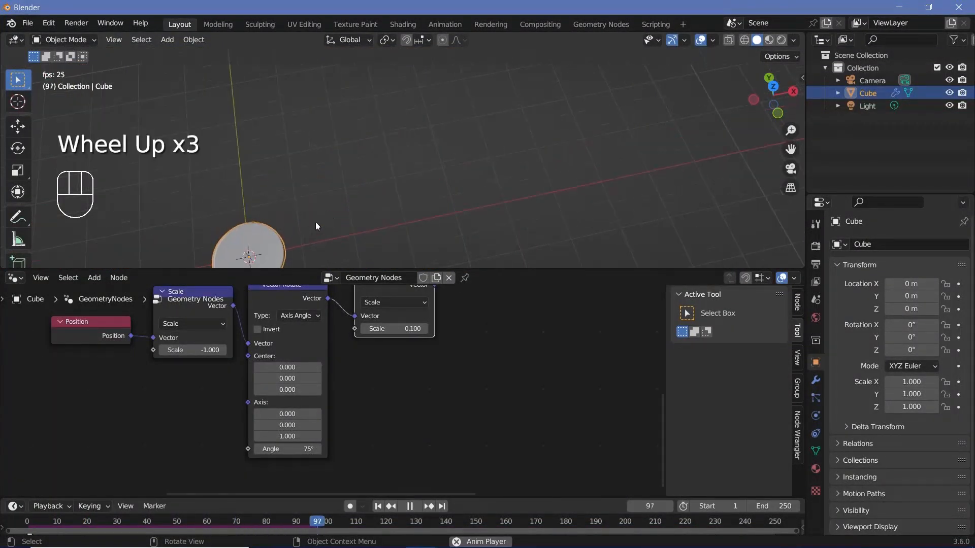
key("space")
left_click(31, 523)
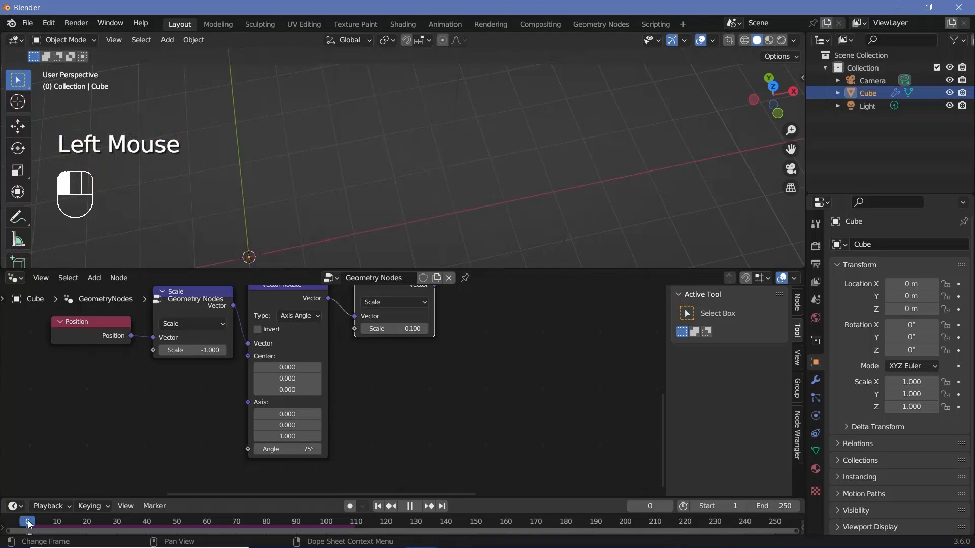
left_click_drag(29, 524, 30, 525)
scroll(301, 204, "down", 3)
middle_click_drag(300, 204, 392, 187)
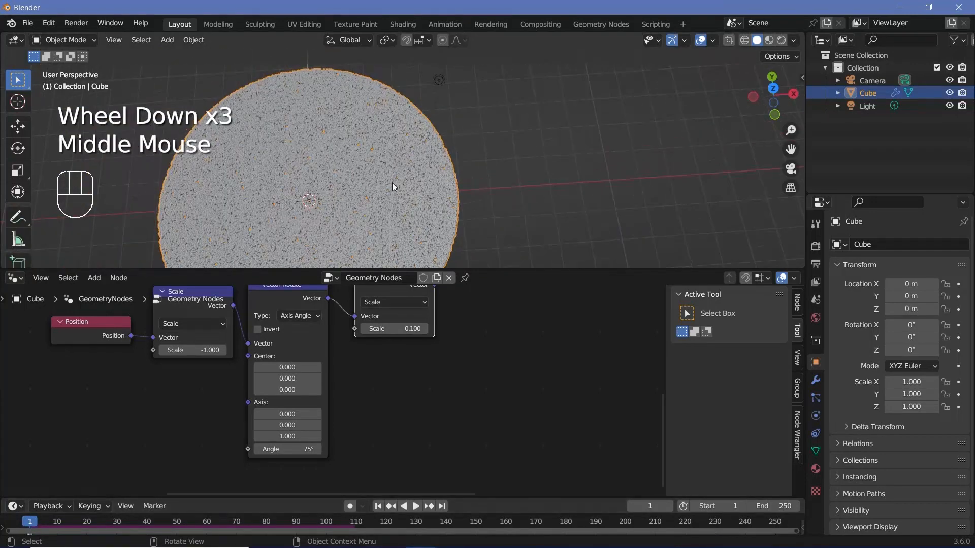
Replay the opening frames close up to examine individual point movement, and go back to frame 1
key("space")
key("space")
scroll(381, 188, "up", 3)
key("space")
middle_click_drag(306, 226, 377, 188, "shift")
scroll(377, 188, "up", 2)
key("space")
left_click(32, 524)
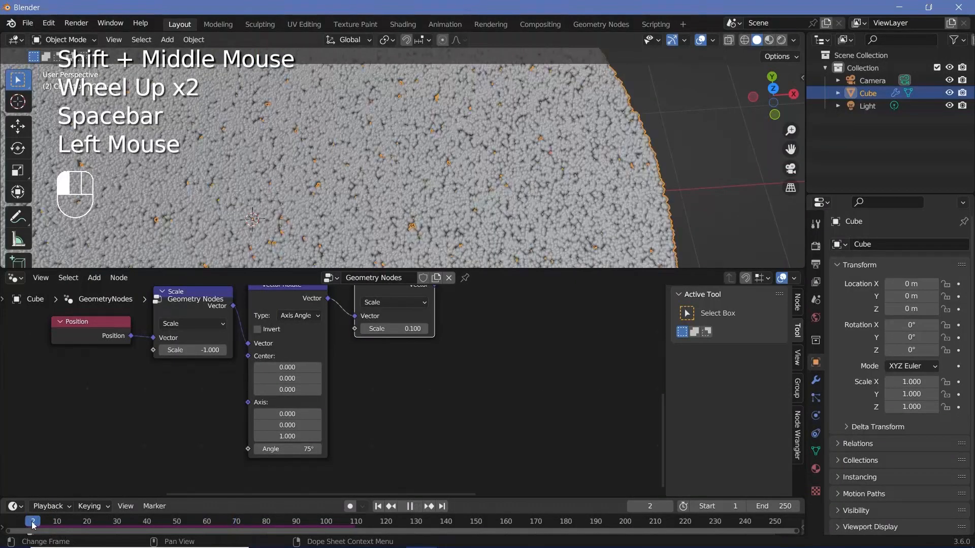
left_click_drag(32, 524, 30, 524)
scroll(335, 193, "down", 3)
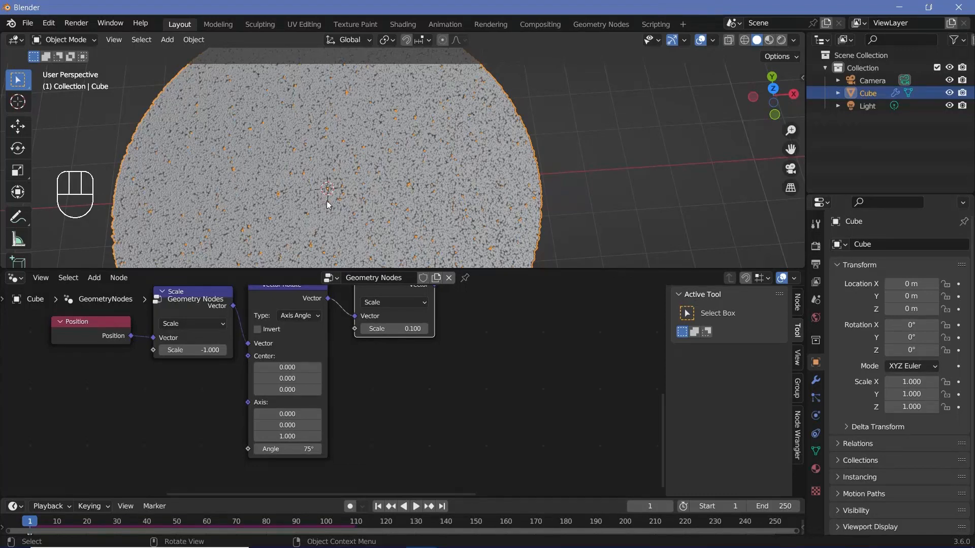
Play the simulation in stages to watch the disc around the origin, and reset playback to the first frame
scroll(436, 325, "down", 2)
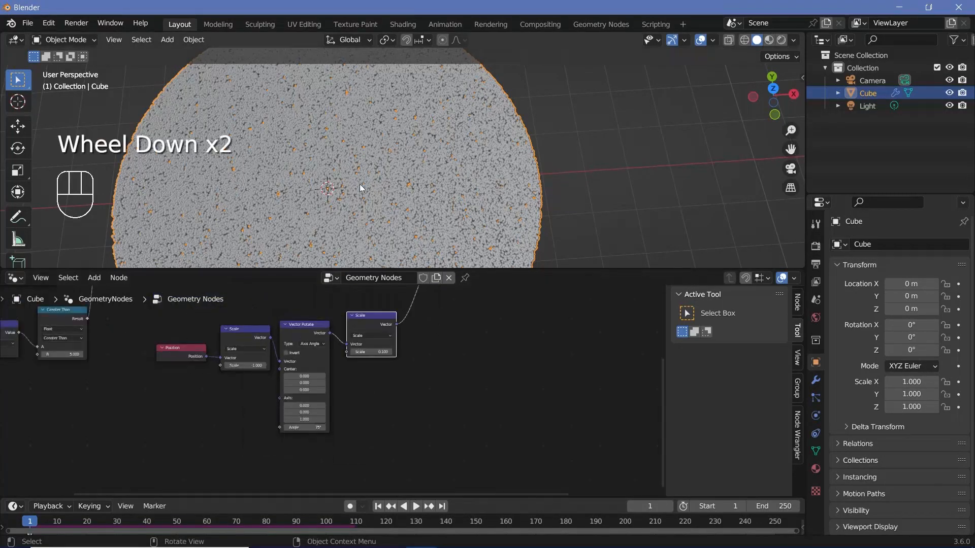
key("space")
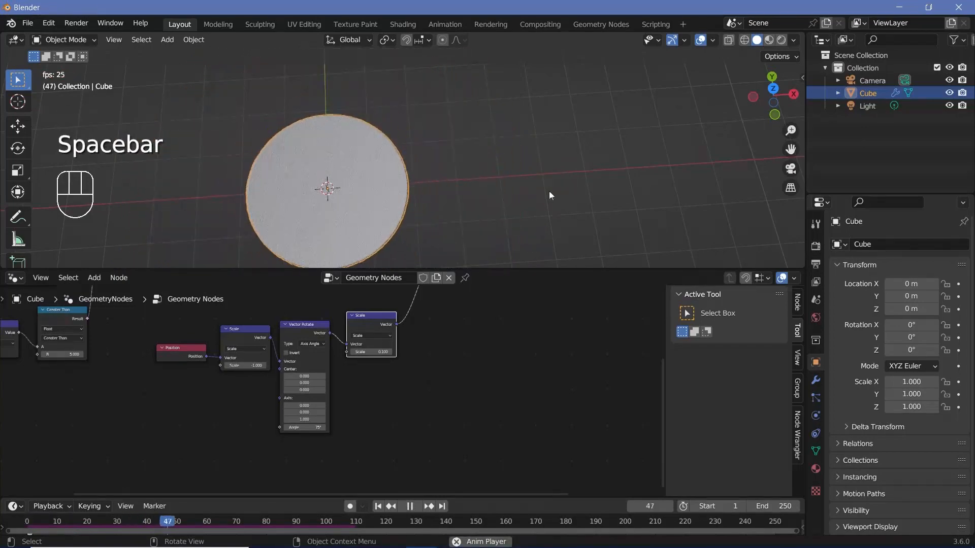
key("space")
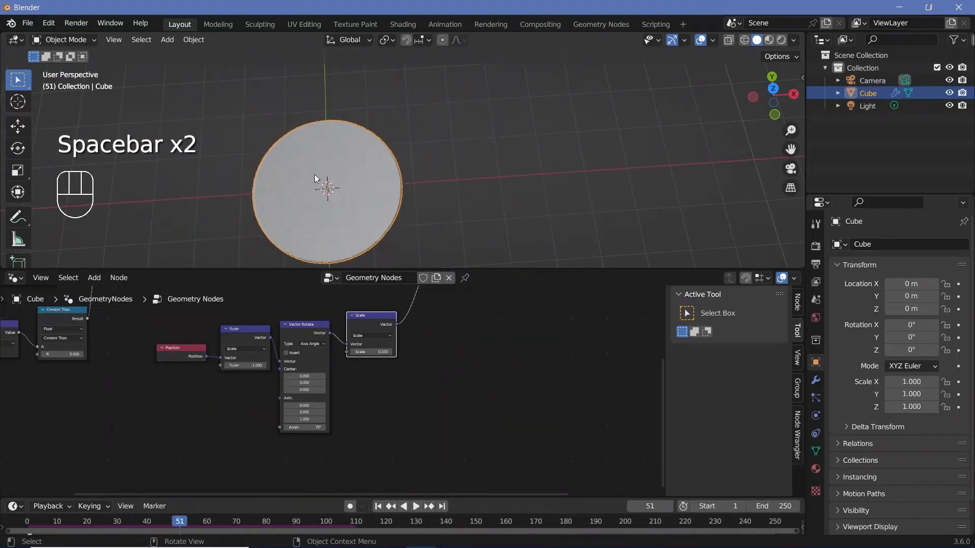
key("space")
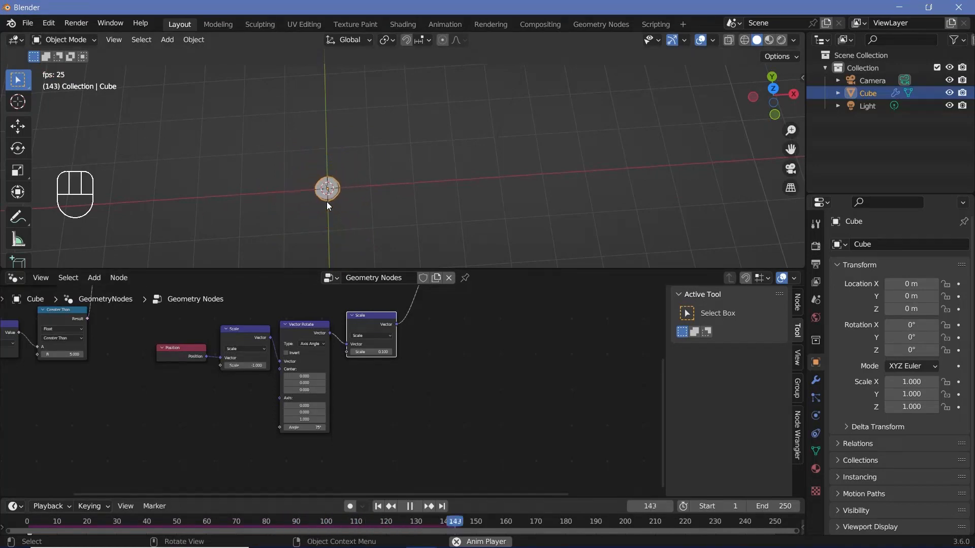
key("space")
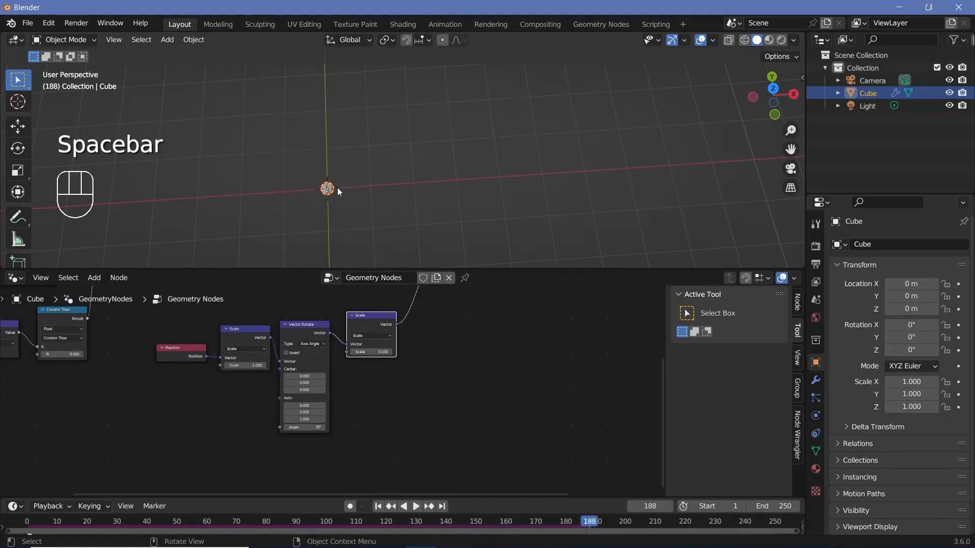
left_click(378, 506)
scroll(332, 391, "down", 2)
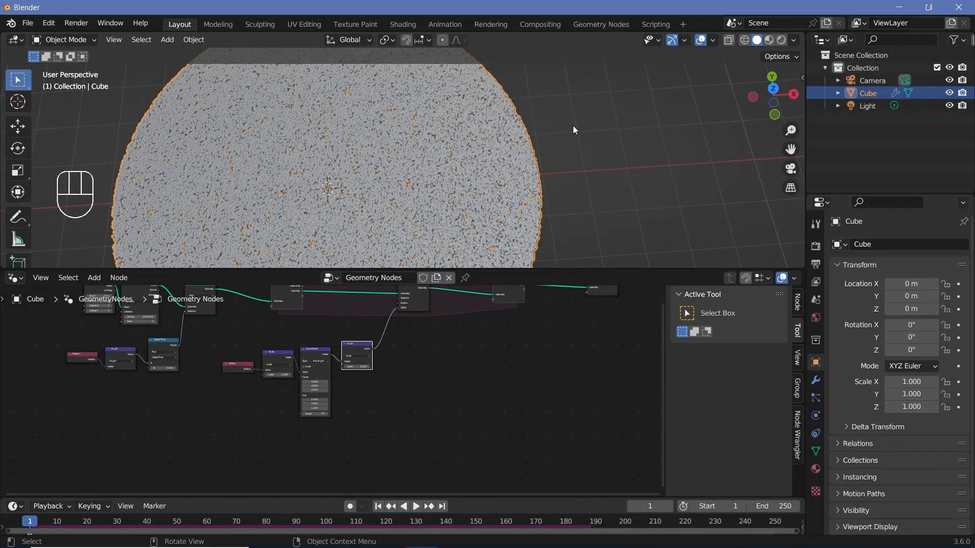
scroll(412, 207, "up", 3)
middle_click_drag(330, 203, 391, 172, "shift")
scroll(391, 173, "down", 2)
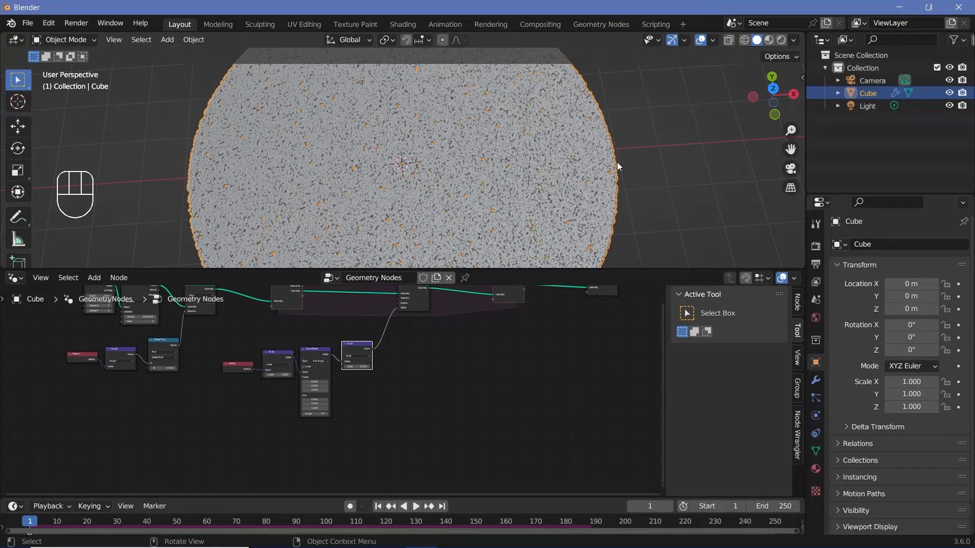
middle_click_drag(543, 143, 472, 172)
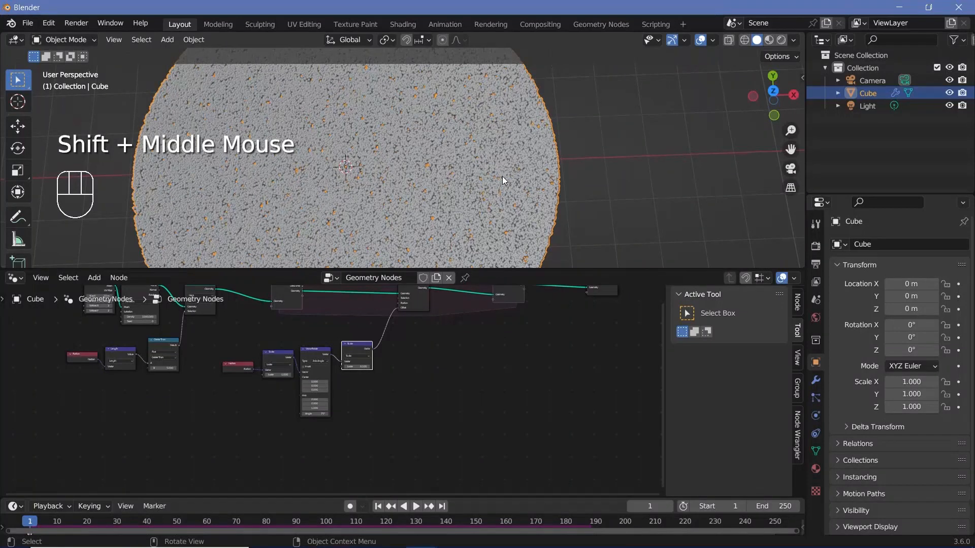
scroll(407, 374, "up", 2)
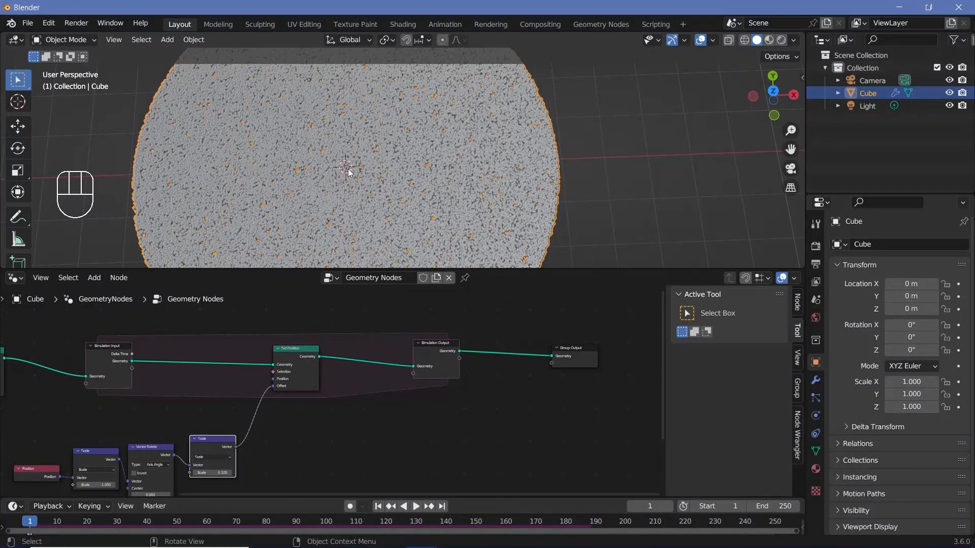
Move the Simulation Output and Group Output nodes farther away from the Set Position node to make room between them
middle_click_drag(375, 365, 307, 364)
left_click_drag(342, 317, 574, 385)
left_click_drag(364, 355, 487, 357)
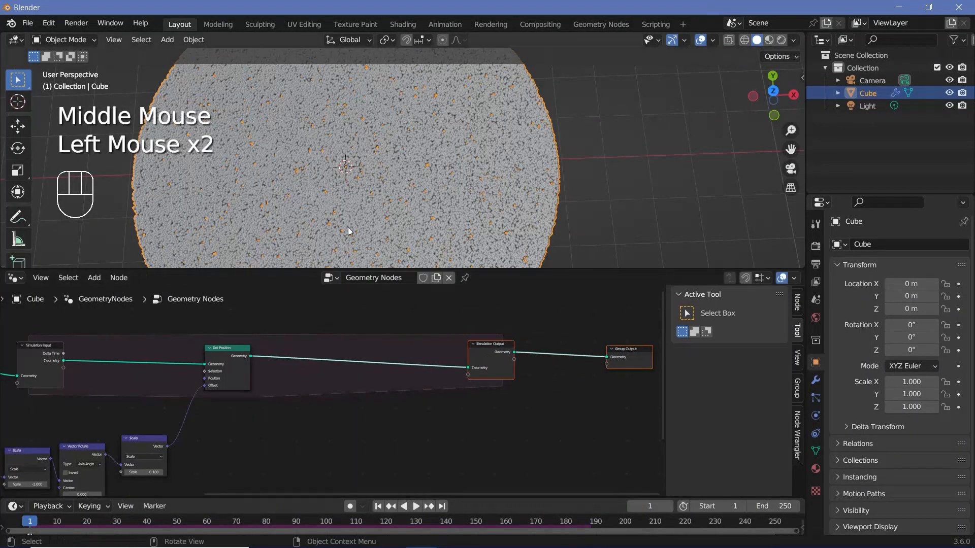
Duplicate the Set Position node and insert the copy on the geometry link between the original and the Simulation Output
scroll(244, 366, "up", 1)
scroll(197, 351, "up", 1)
left_click(198, 350)
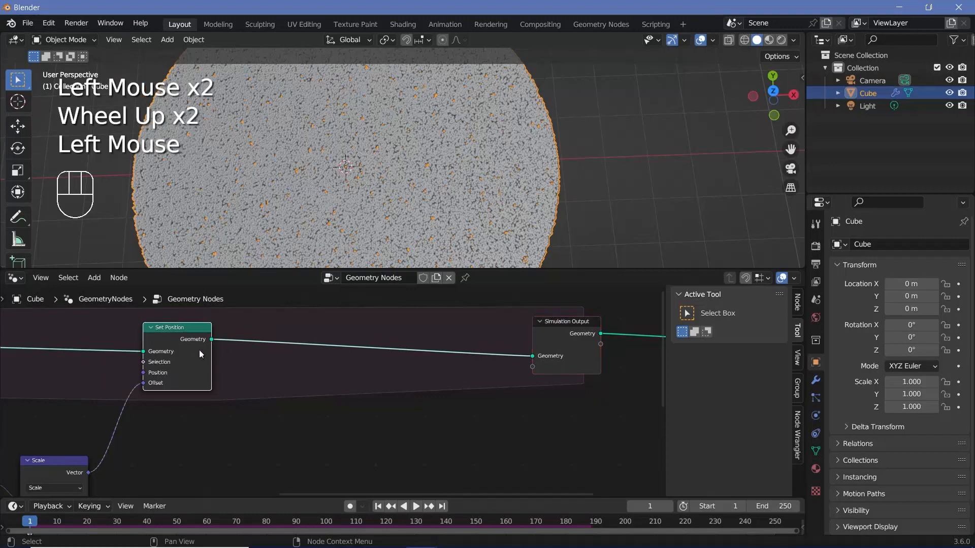
key("shift+d")
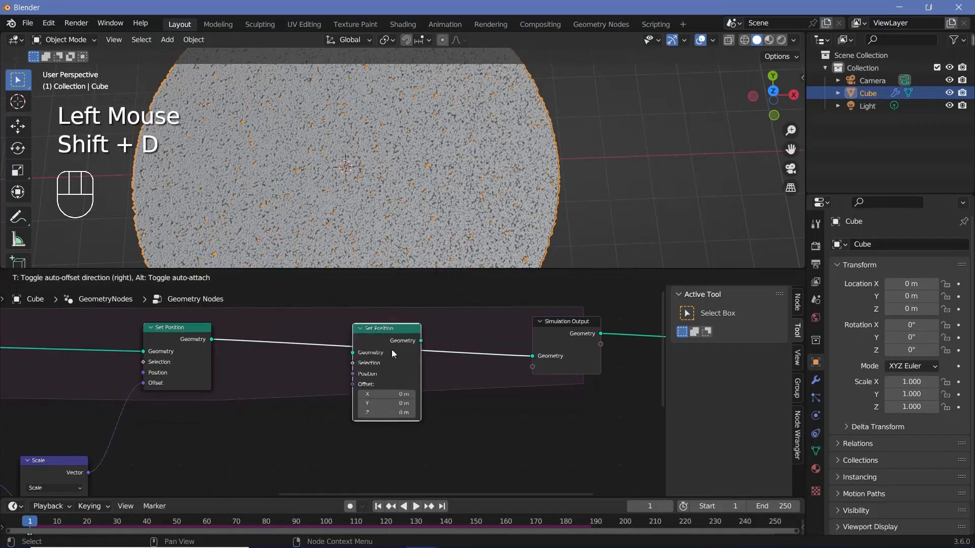
left_click(416, 360)
middle_click_drag(416, 359, 443, 333)
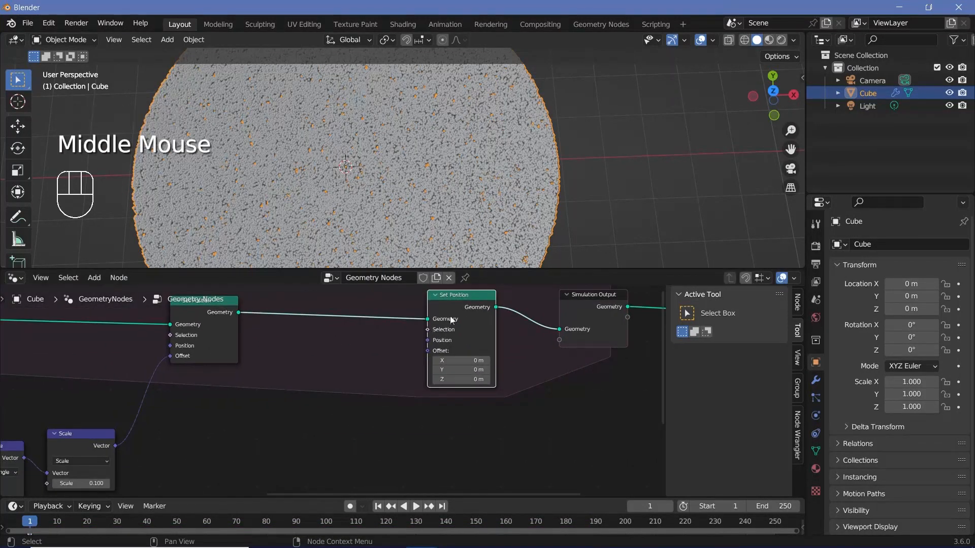
left_click_drag(464, 312, 448, 328)
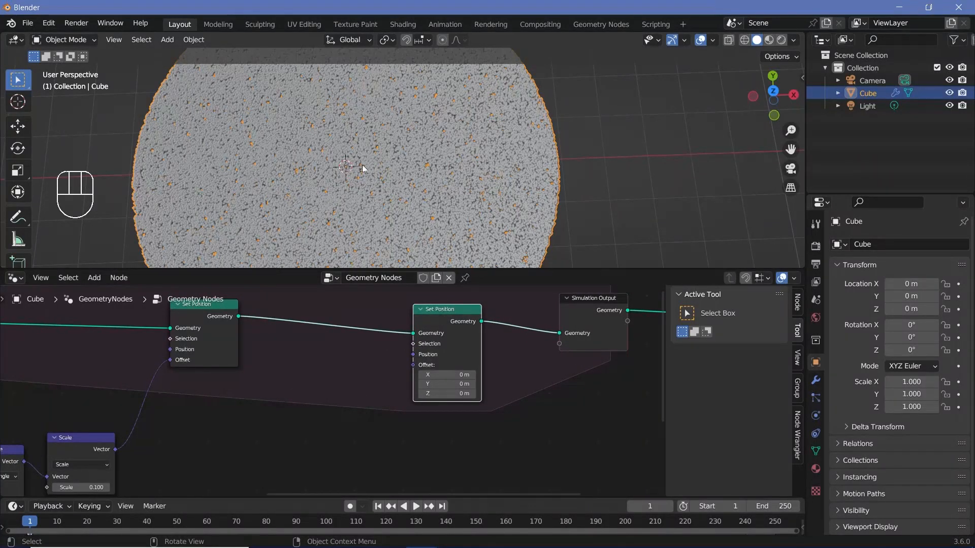
Add a Position node near the duplicated Set Position node
middle_click_drag(408, 350, 452, 310)
key("shift+a")
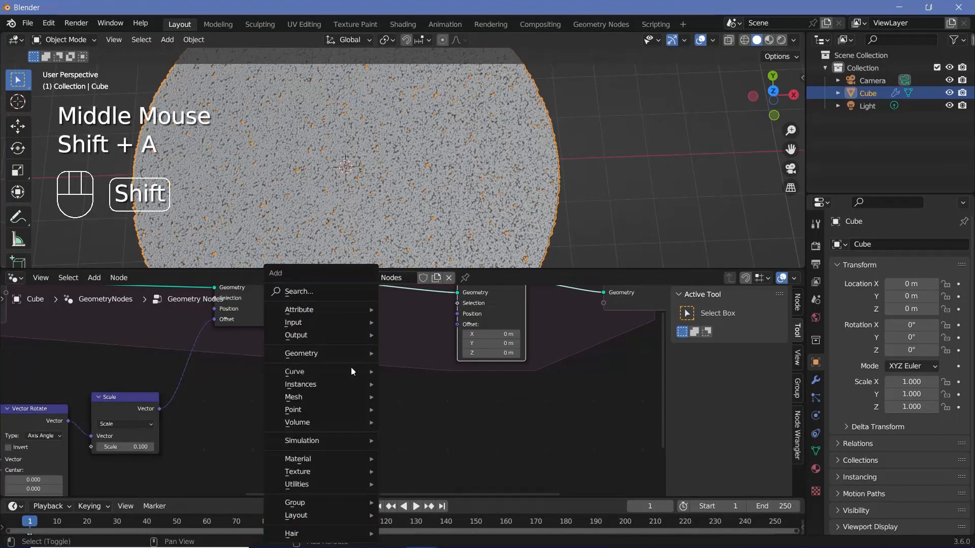
left_click(331, 293)
type("pos")
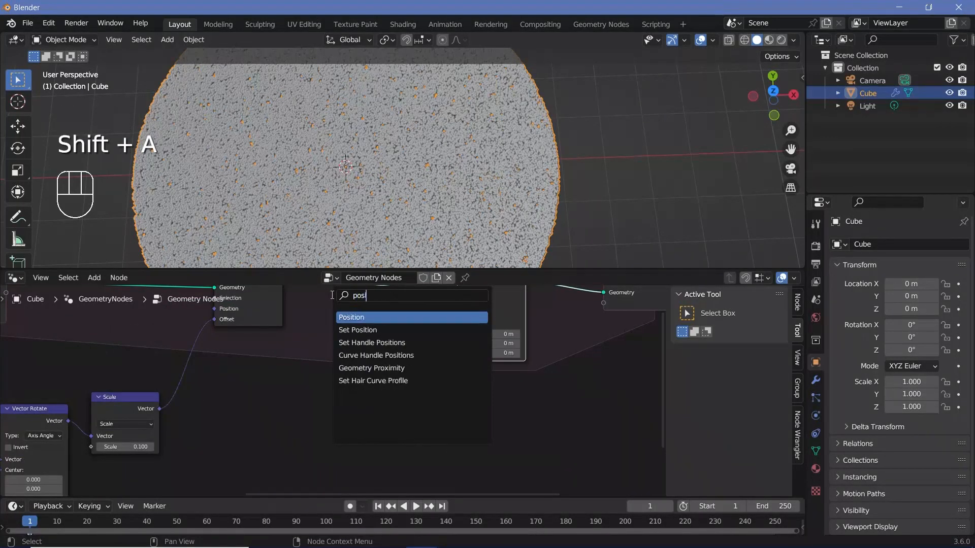
type("ition")
key("Return")
left_click(280, 354)
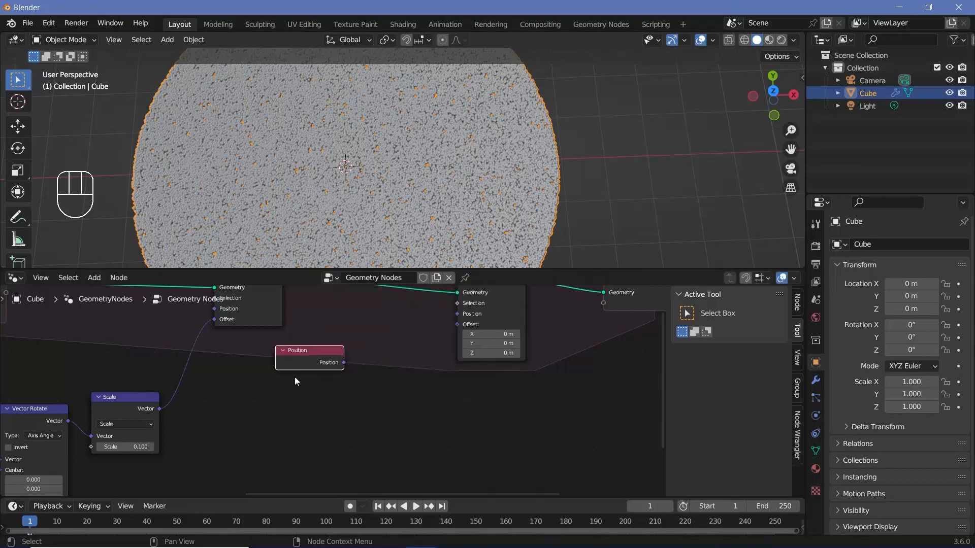
Duplicate the Position, Length and Greater Than nodes beneath the second Set Position node and delete the spare single Position node
scroll(144, 420, "down", 2)
middle_click_drag(144, 420, 23, 390)
middle_click_drag(293, 391, 685, 385)
left_click(124, 378)
left_click_drag(57, 351, 198, 416)
key("shift+d")
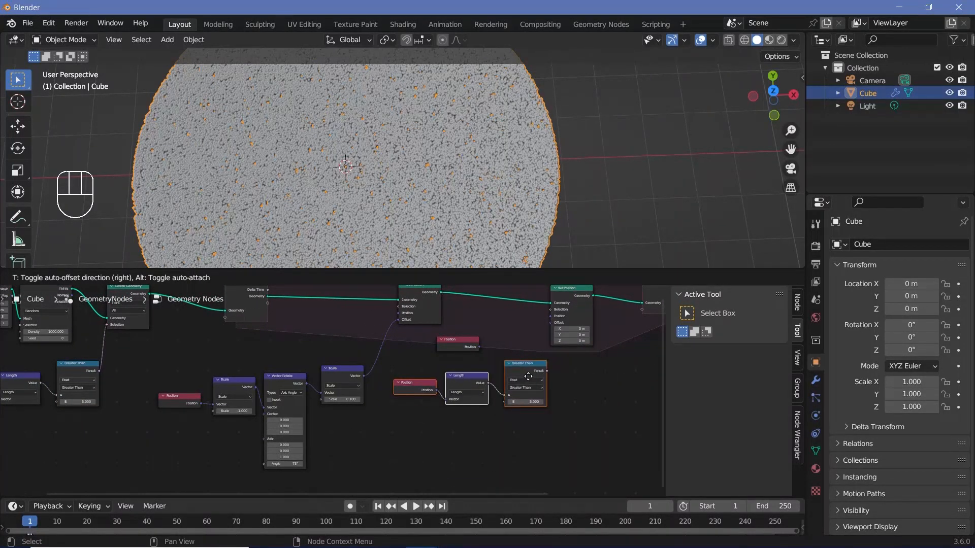
left_click(528, 388)
scroll(437, 406, "up", 2)
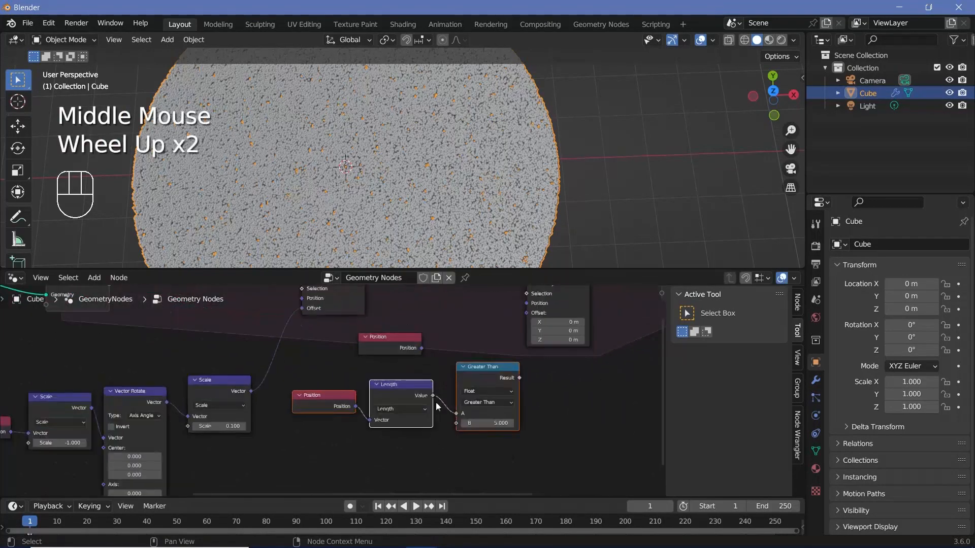
left_click(389, 349)
key("x")
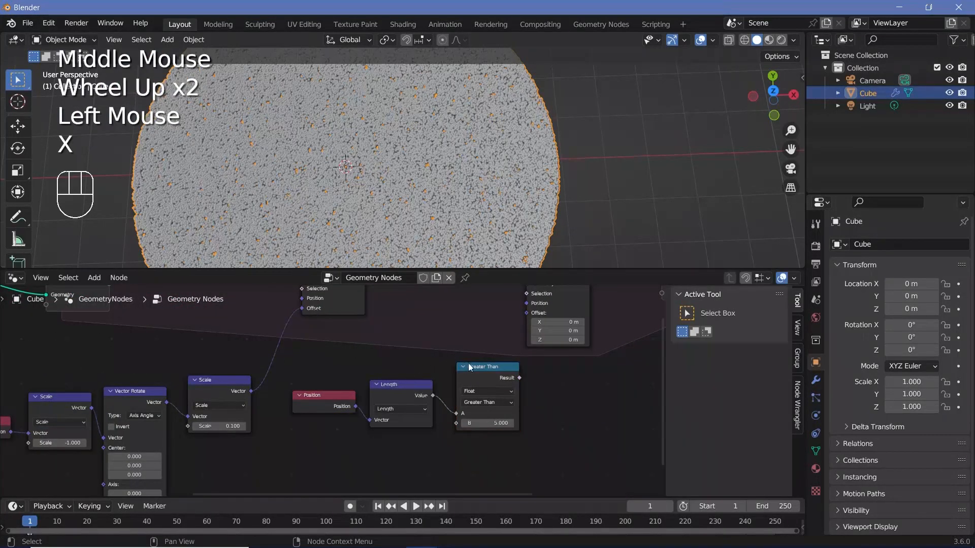
Change the duplicated comparison node to Less Than and set its B value to 1
scroll(469, 366, "down", 2)
middle_click_drag(469, 366, 347, 312)
scroll(346, 313, "up", 5)
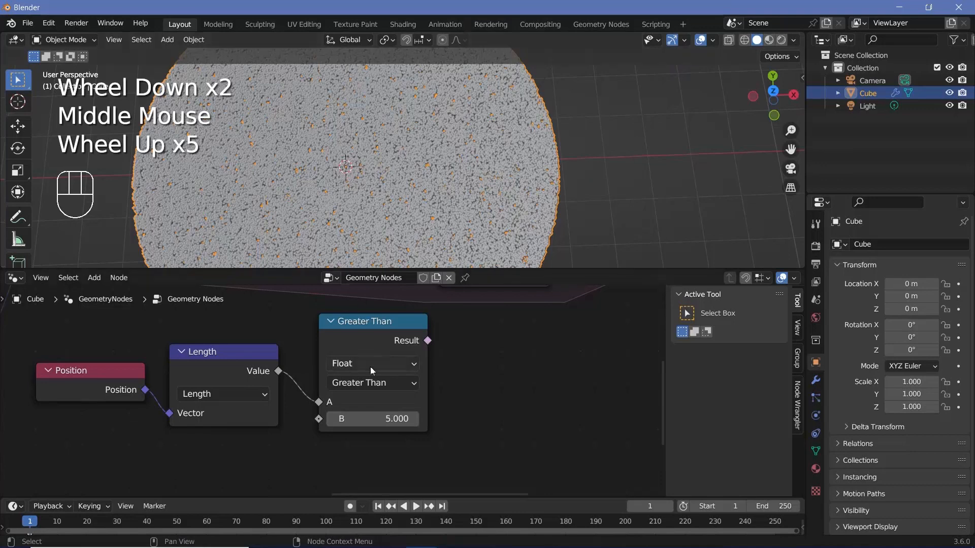
left_click(369, 384)
left_click(370, 401)
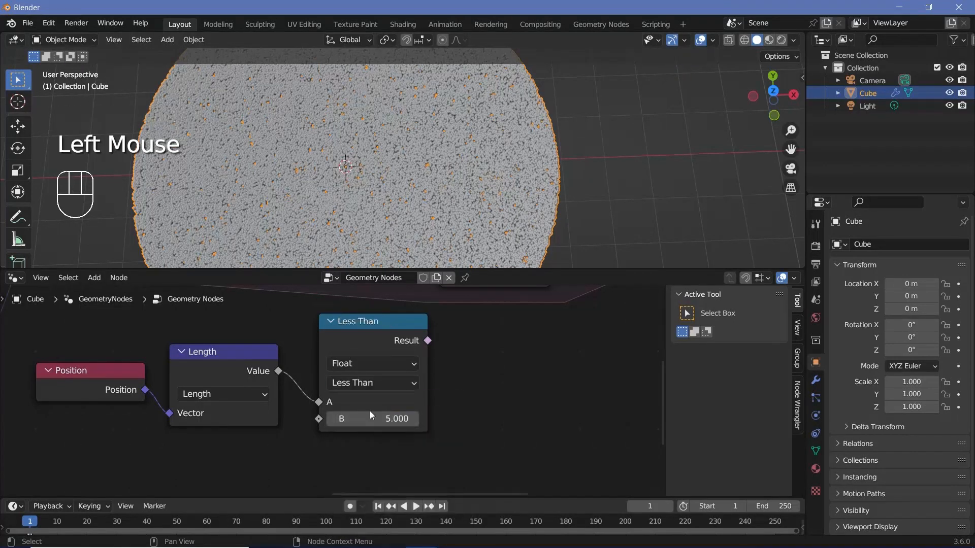
left_click(371, 416)
left_click(384, 415)
type("1")
key("Return")
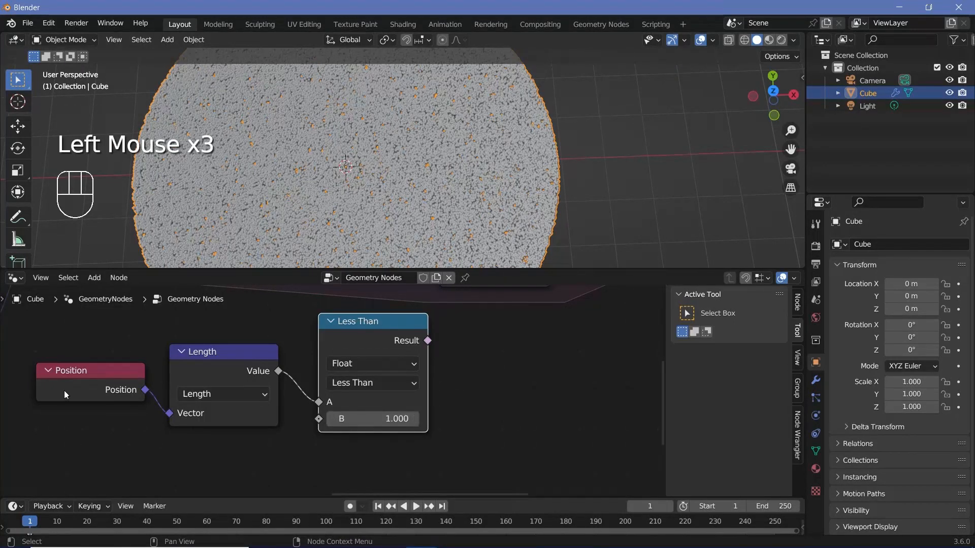
left_click(64, 391)
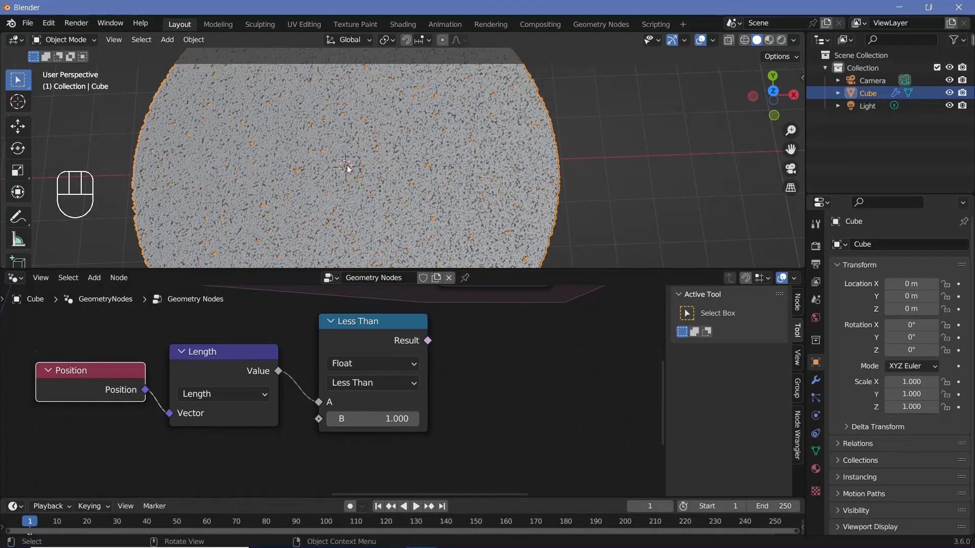
Connect the Less Than result to the Selection input of the second Set Position node
scroll(418, 327, "down", 2)
middle_click_drag(418, 327, 308, 421)
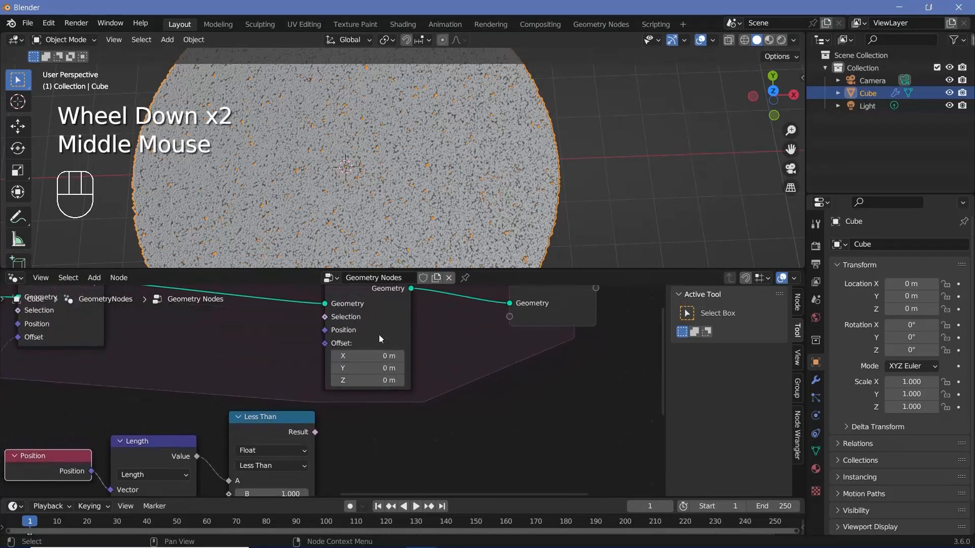
left_click(379, 335)
left_click_drag(315, 433, 452, 339)
scroll(497, 379, "down", 2)
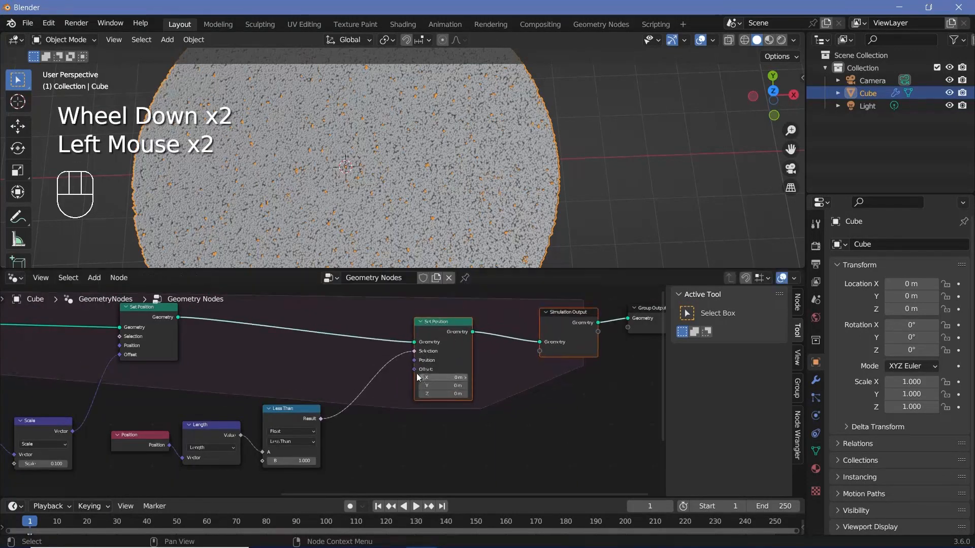
scroll(446, 333, "up", 2)
middle_click_drag(446, 334, 379, 293)
scroll(379, 293, "up", 2)
middle_click_drag(368, 329, 362, 360)
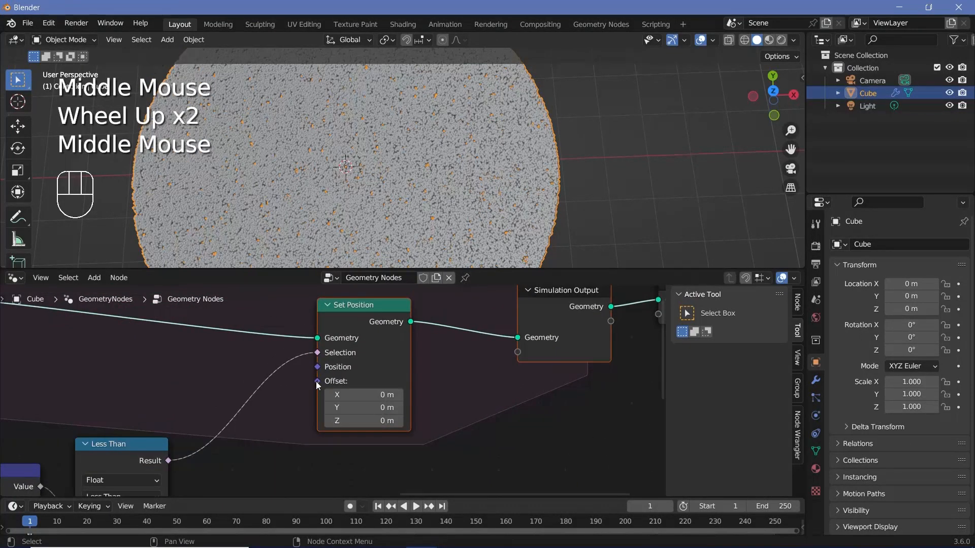
left_click(289, 376)
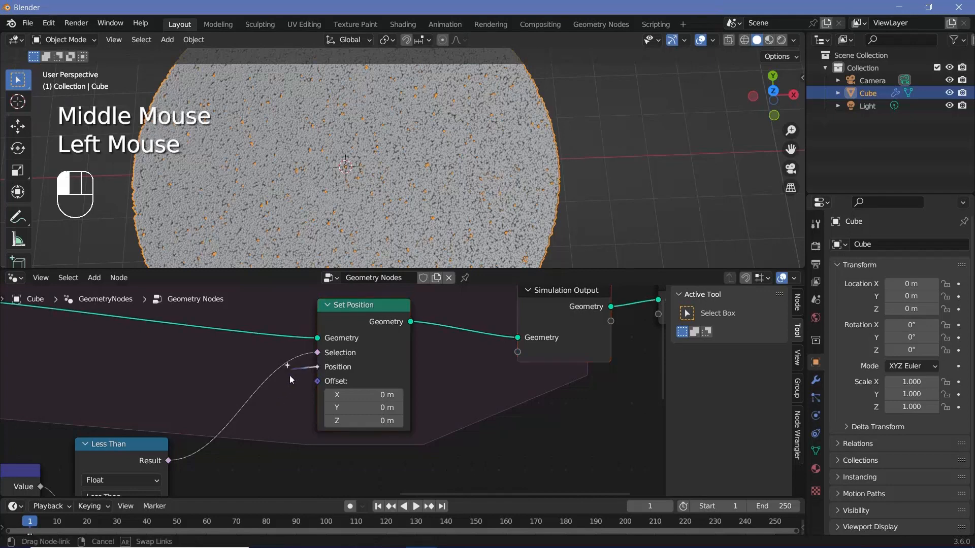
scroll(537, 168, "down", 2)
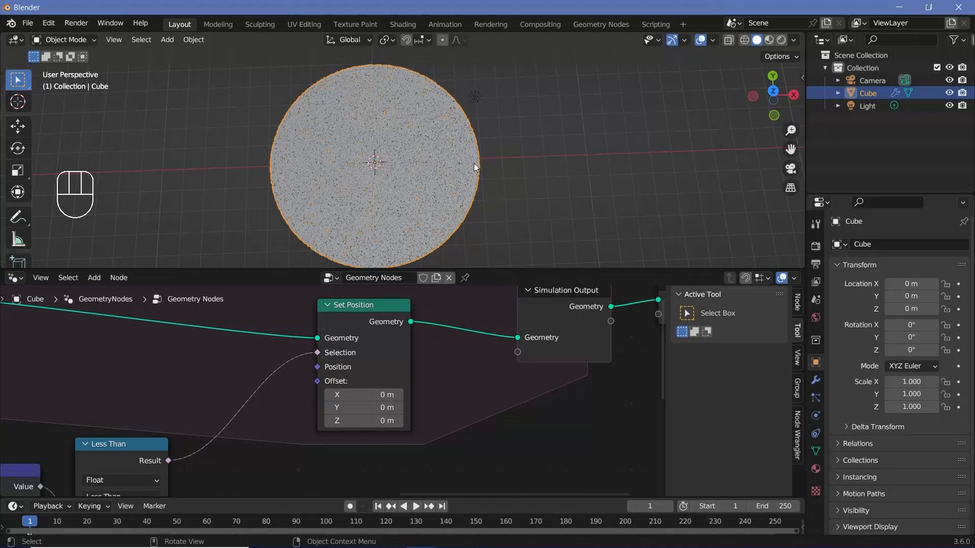
middle_click_drag(380, 335, 414, 300)
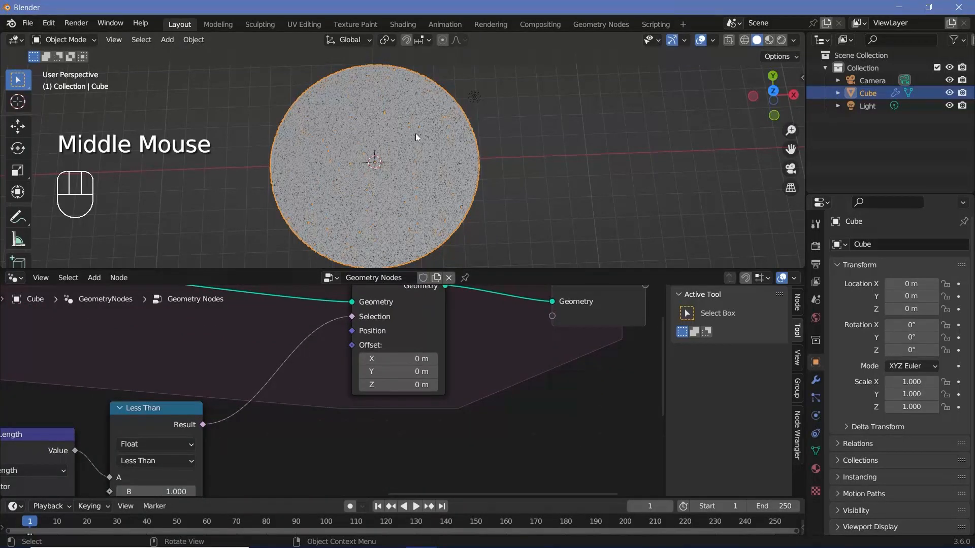
Add a Math node beneath the Less Than node
scroll(337, 372, "down", 3)
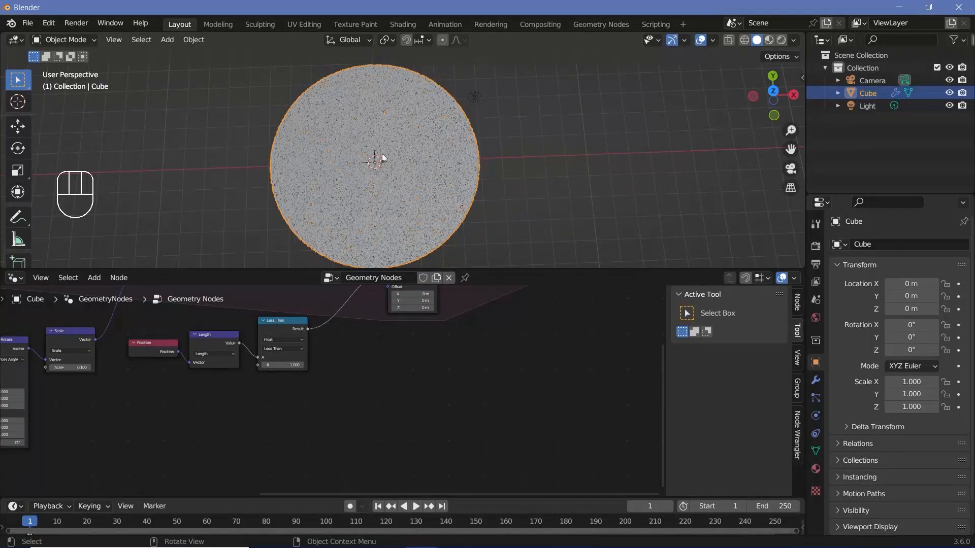
middle_click_drag(305, 417, 328, 416)
scroll(328, 416, "up", 2, "shift")
key("shift+a")
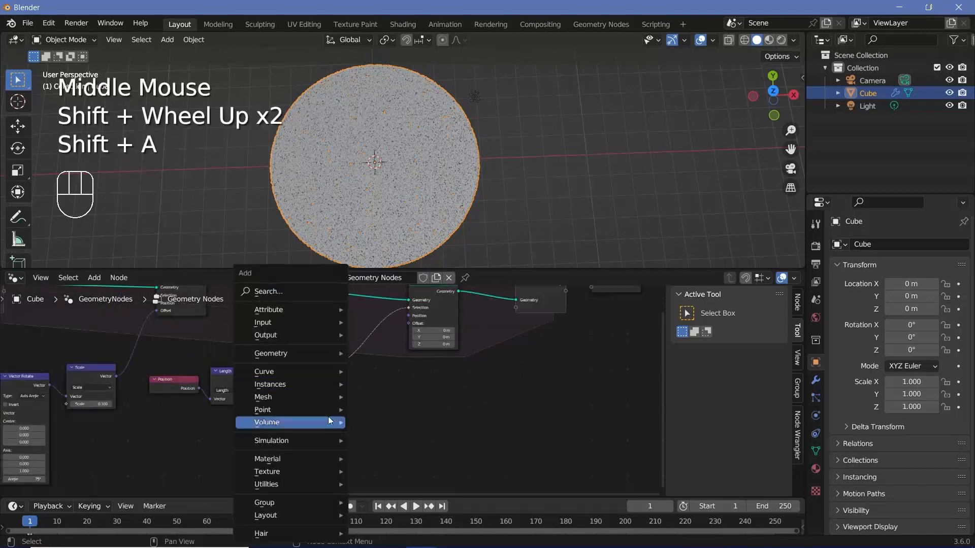
left_click(293, 290)
type("ma")
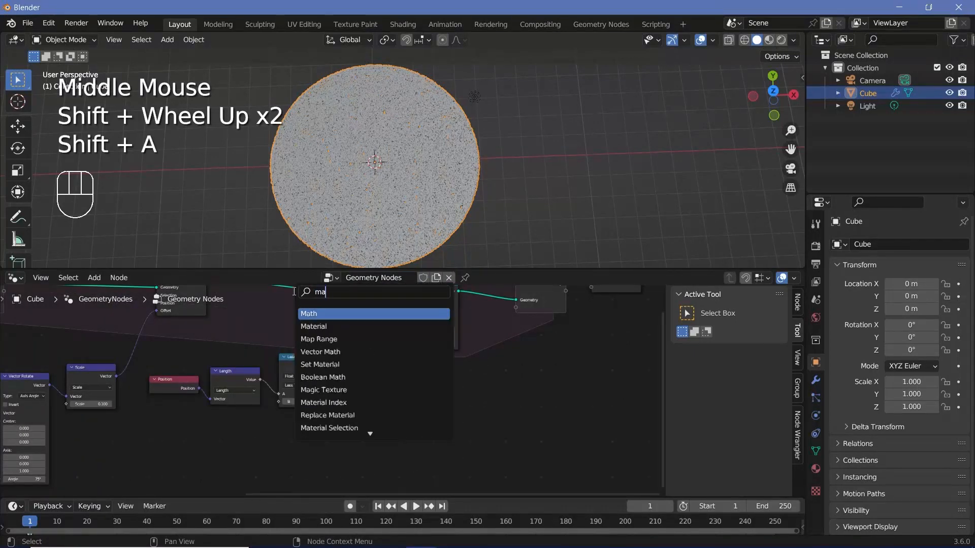
left_click(306, 312)
left_click(308, 433)
Set the new Math node's operation to Sine
scroll(309, 433, "up", 2)
scroll(308, 431, "down", 1)
middle_click_drag(308, 431, 290, 414)
scroll(290, 415, "up", 2)
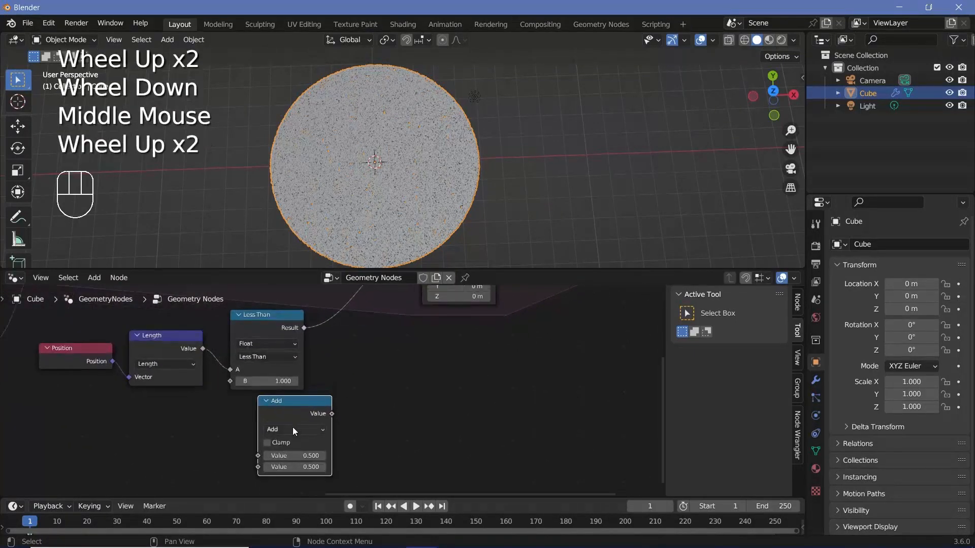
left_click(292, 429)
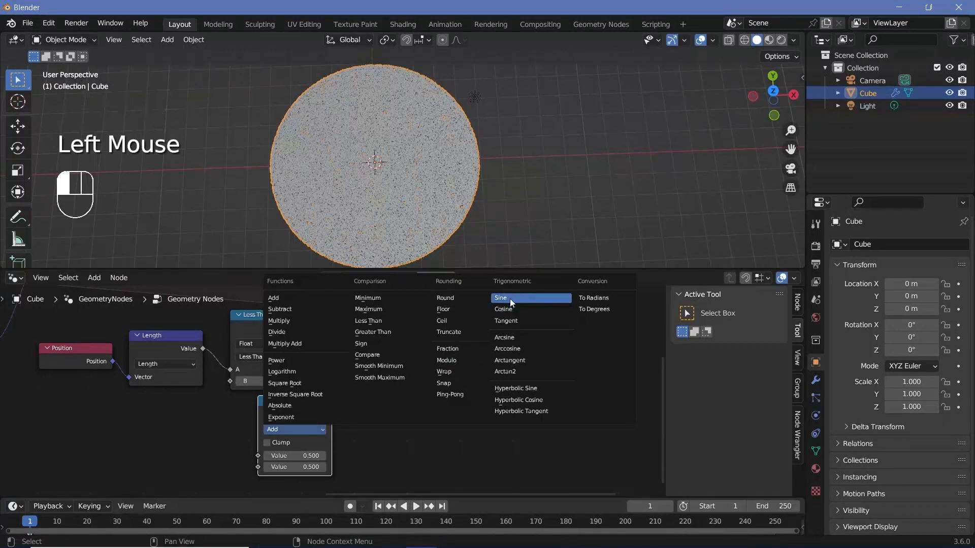
left_click(510, 298)
Add a Random Value node in front of the Sine node
scroll(301, 411, "down", 2)
middle_click_drag(300, 411, 297, 387)
scroll(297, 388, "up", 2)
middle_click_drag(187, 416, 303, 389)
key("shift+a")
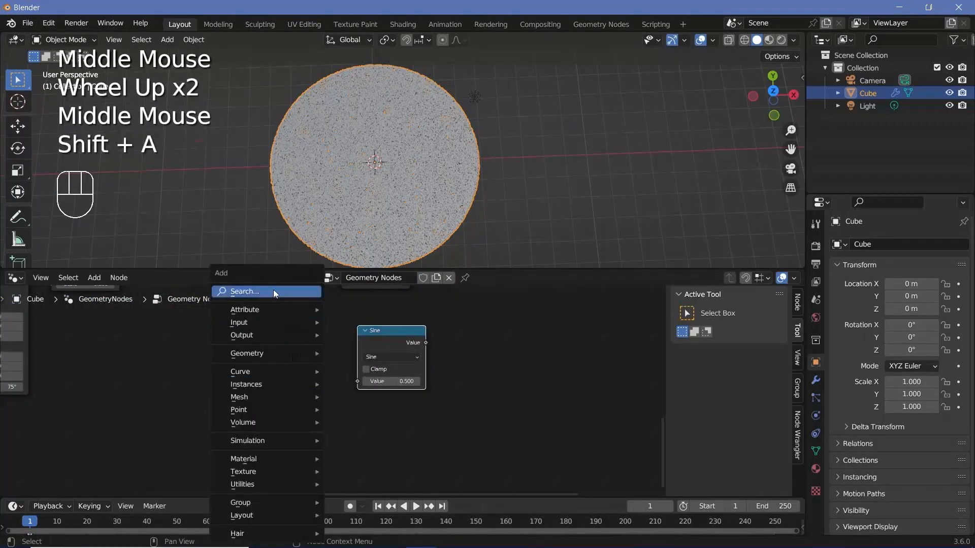
type("ran")
left_click(289, 312)
left_click(260, 364)
Set the Random Value node's maximum to tau
scroll(276, 370, "up", 3)
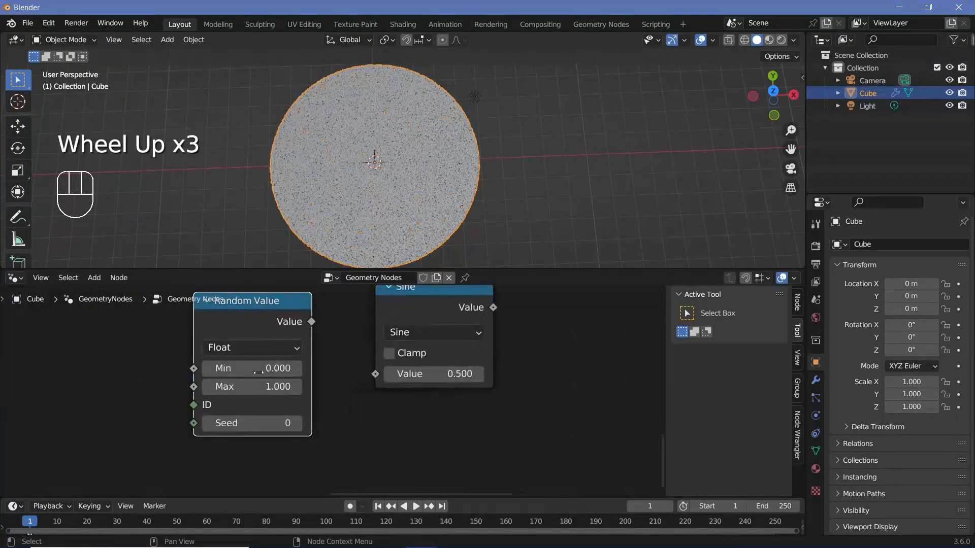
left_click(244, 389)
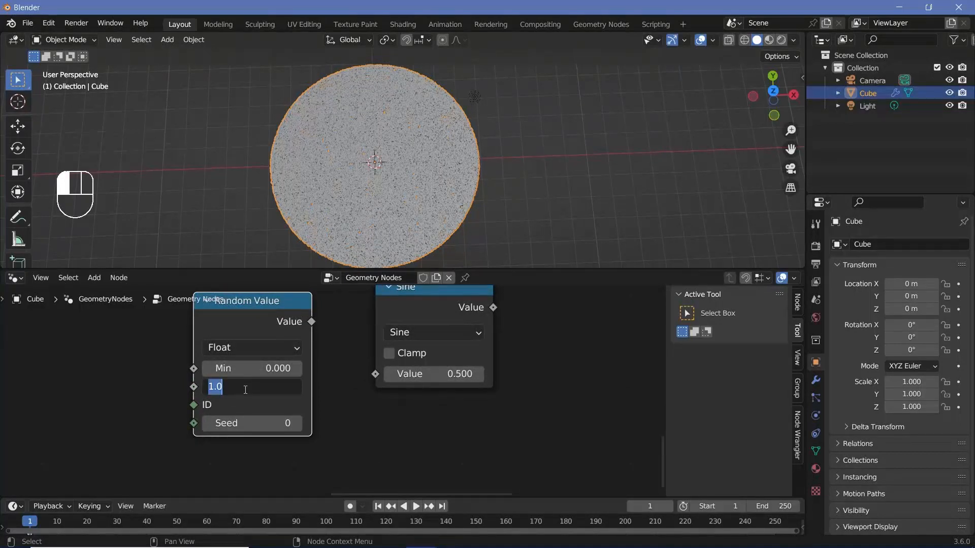
type("2")
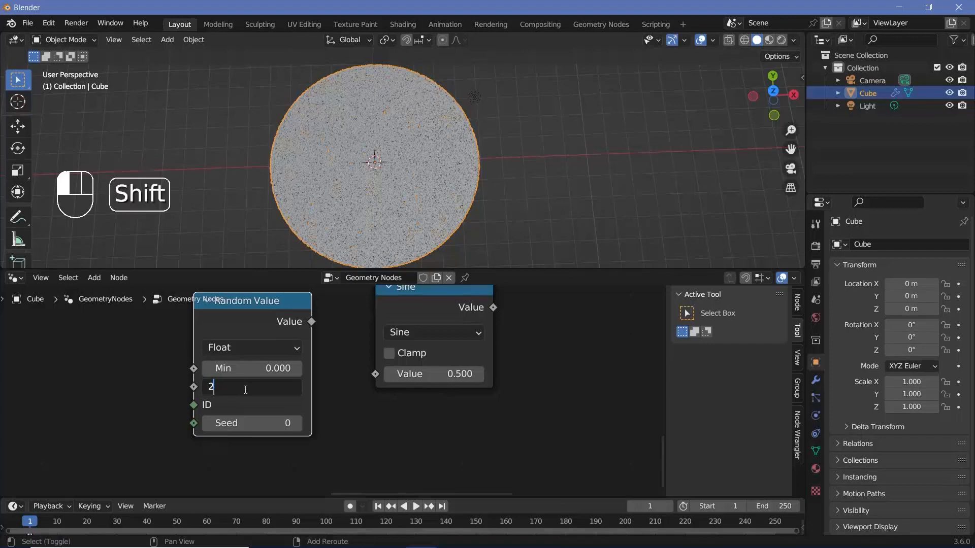
type("*pi")
key("BackSpace")
key("BackSpace")
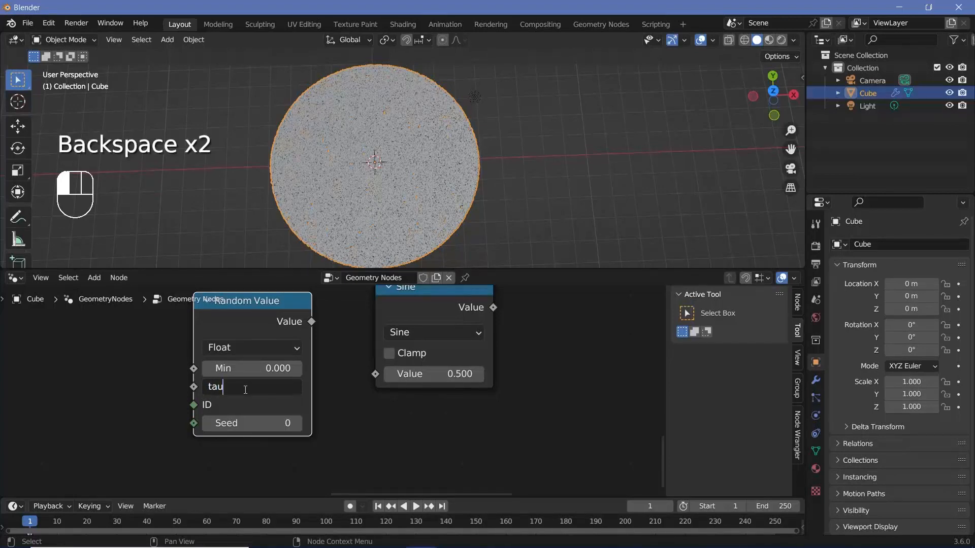
type("tau")
key("Return")
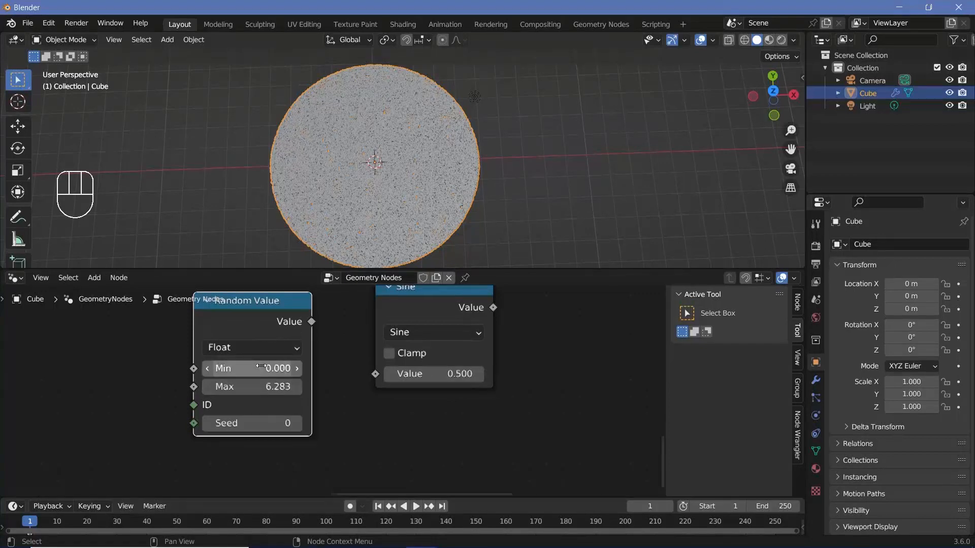
Connect the Random Value output to the Value input of the Sine node
middle_click_drag(311, 319, 290, 346)
left_click_drag(289, 348, 352, 401)
left_click(415, 336)
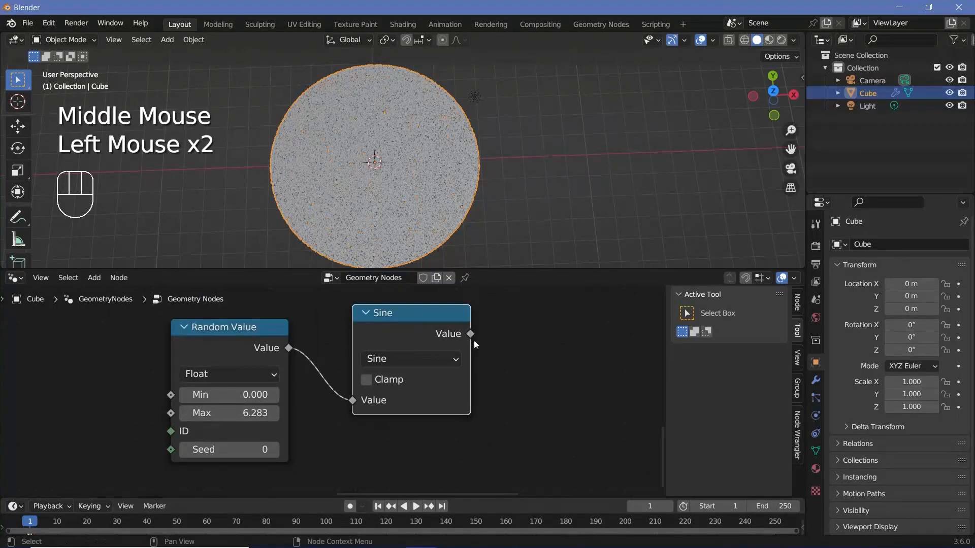
left_click_drag(470, 334, 518, 335)
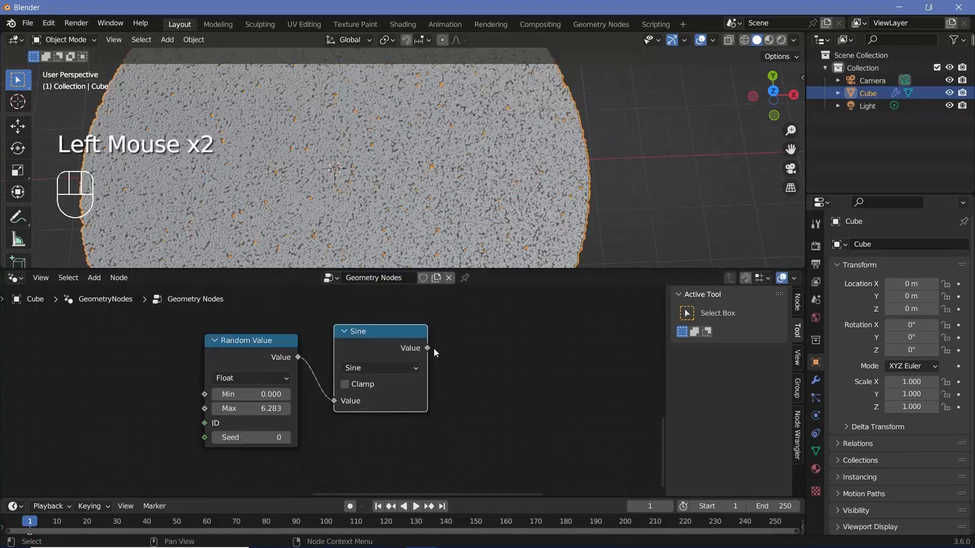
left_click_drag(429, 349, 476, 353)
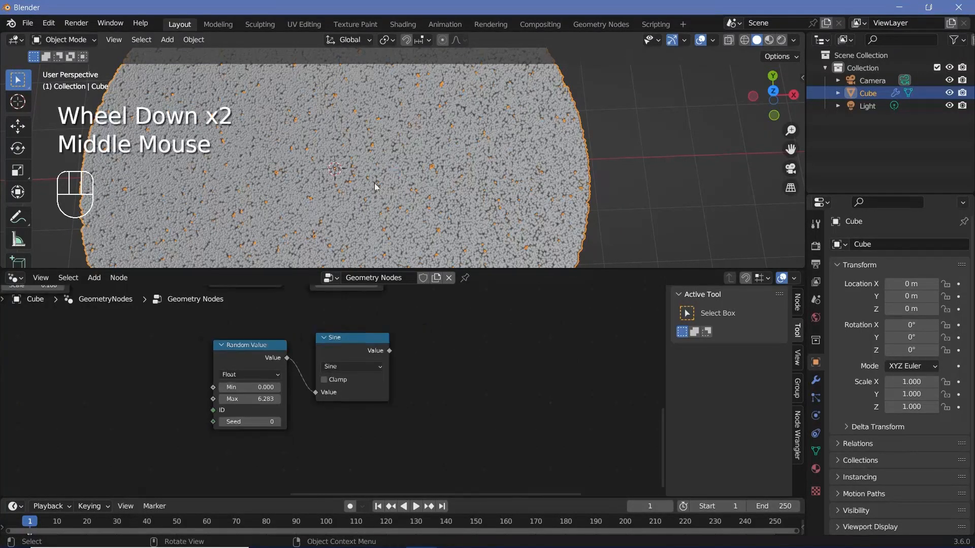
Space the Random Value and Sine nodes further apart and line them up in a row
left_click(367, 350)
left_click_drag(248, 350, 212, 348)
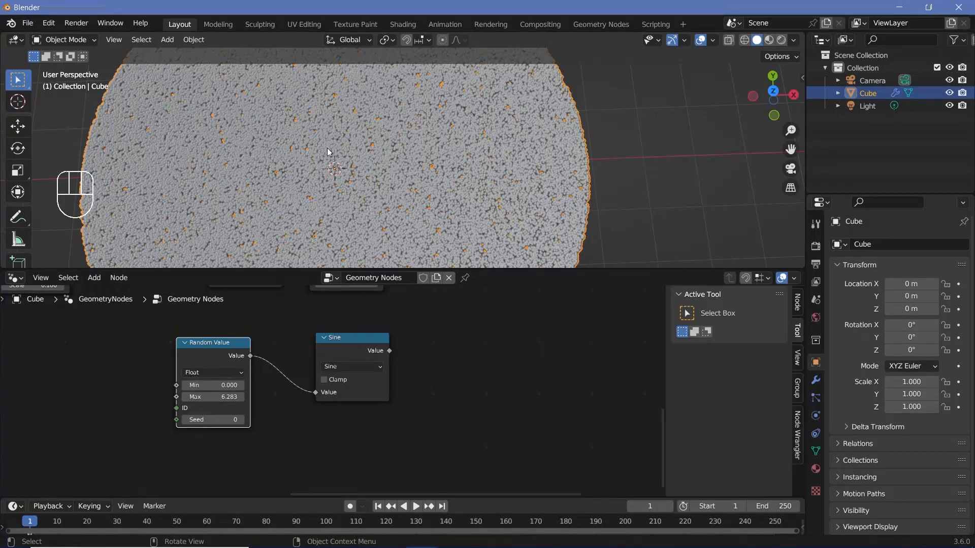
mouse_move(374, 351)
left_mouse_down()
mouse_move(382, 343)
mouse_move(359, 348)
left_mouse_up()
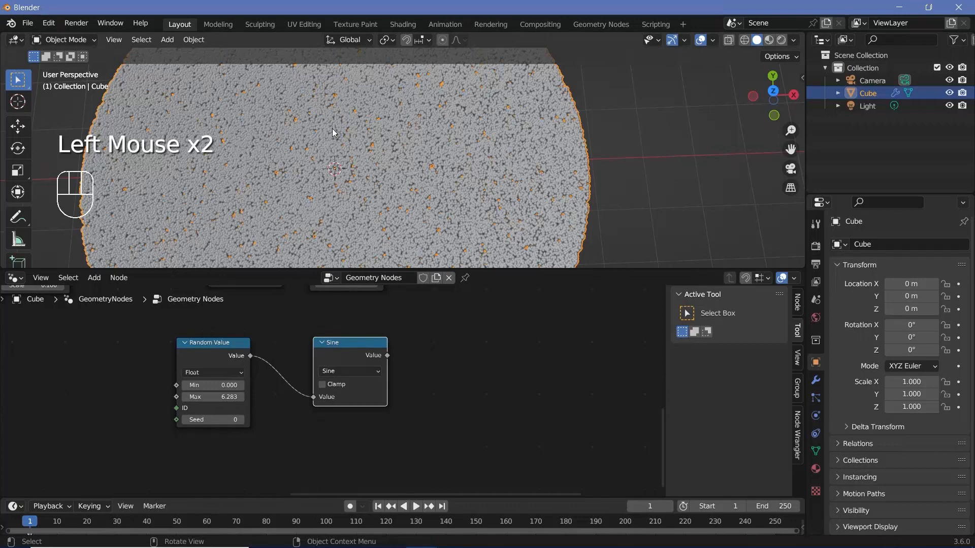
scroll(364, 367, "down", 1)
middle_click_drag(365, 367, 310, 326)
key("shift+d")
right_click(305, 315)
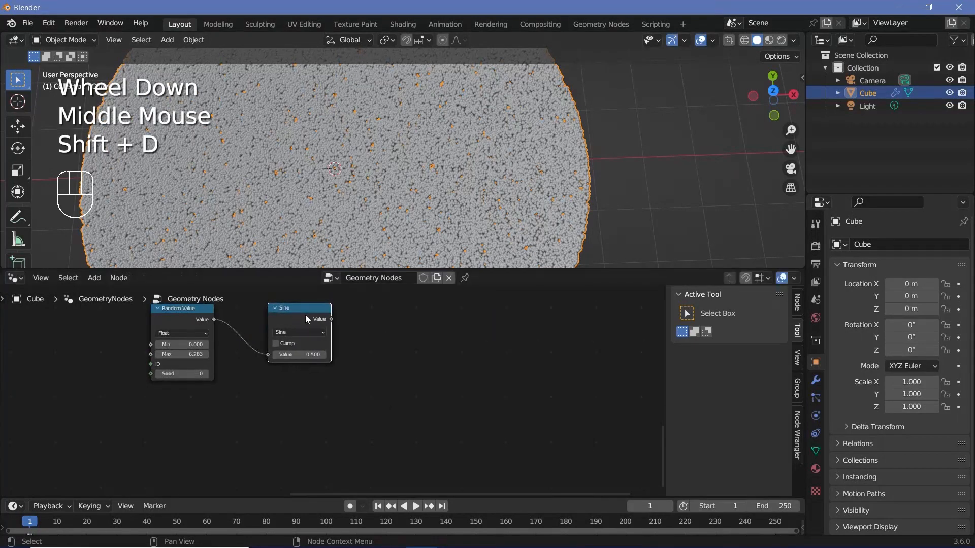
key("ctrl+z")
Duplicate the linked Random Value and Sine nodes below the originals and set the copied Math node's operation to Cosine
left_click(310, 318)
left_click(312, 318, "shift")
left_click(313, 318, "shift")
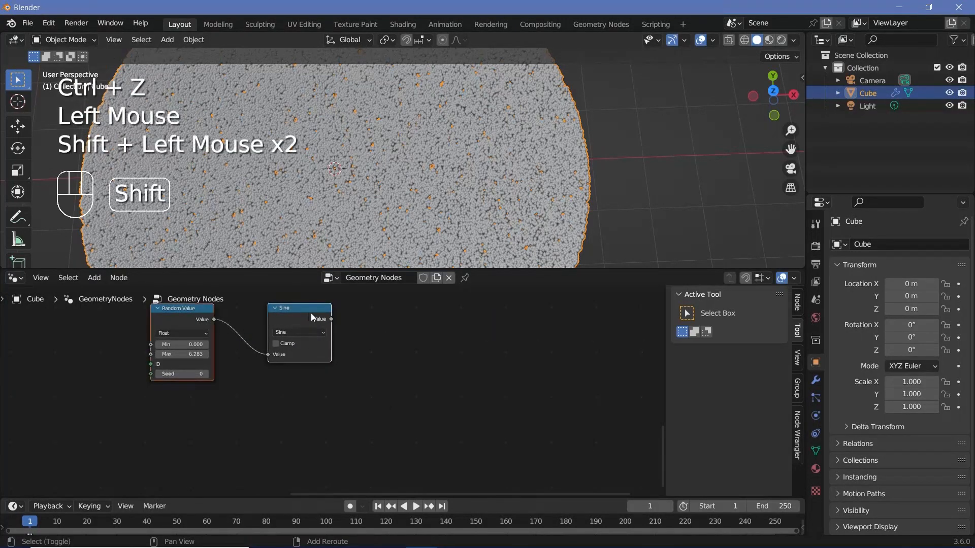
key("shift+d")
left_click(319, 412)
scroll(318, 412, "up", 1)
middle_click_drag(318, 412, 319, 376)
scroll(318, 374, "up", 2)
left_click(301, 406)
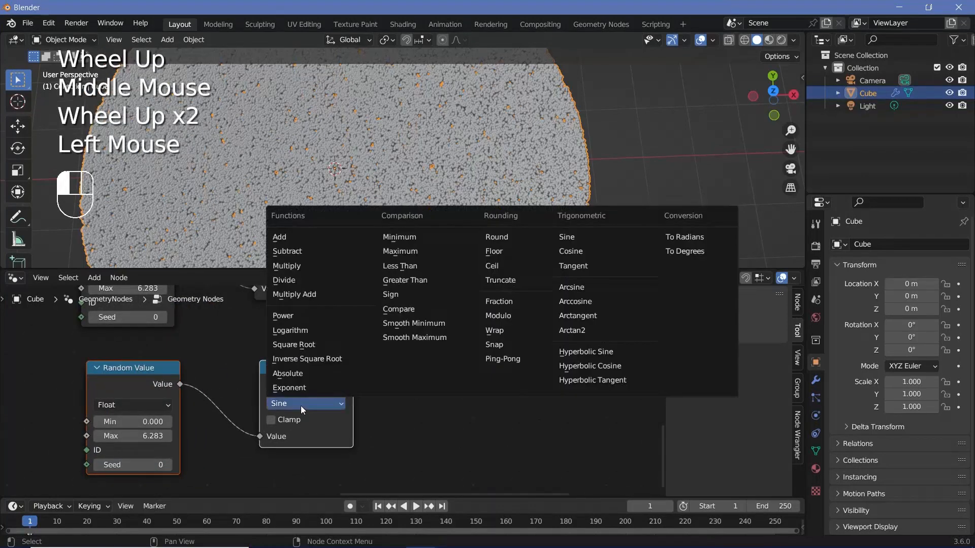
left_click(565, 251)
Add a Combine XYZ node and connect the Sine output to X and the Cosine output to Y
scroll(313, 338, "down", 2)
middle_click_drag(315, 351, 313, 338)
key("shift+a")
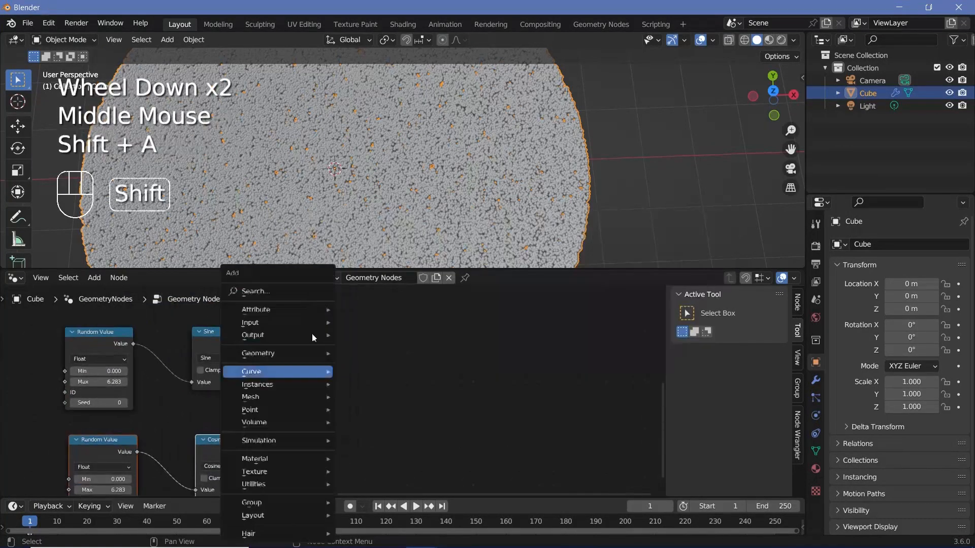
left_click(302, 291)
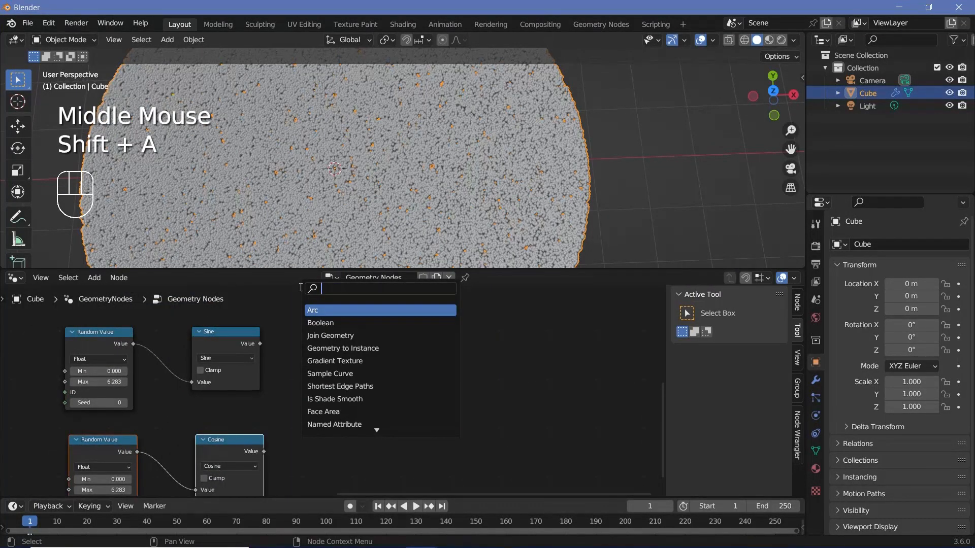
type("combin")
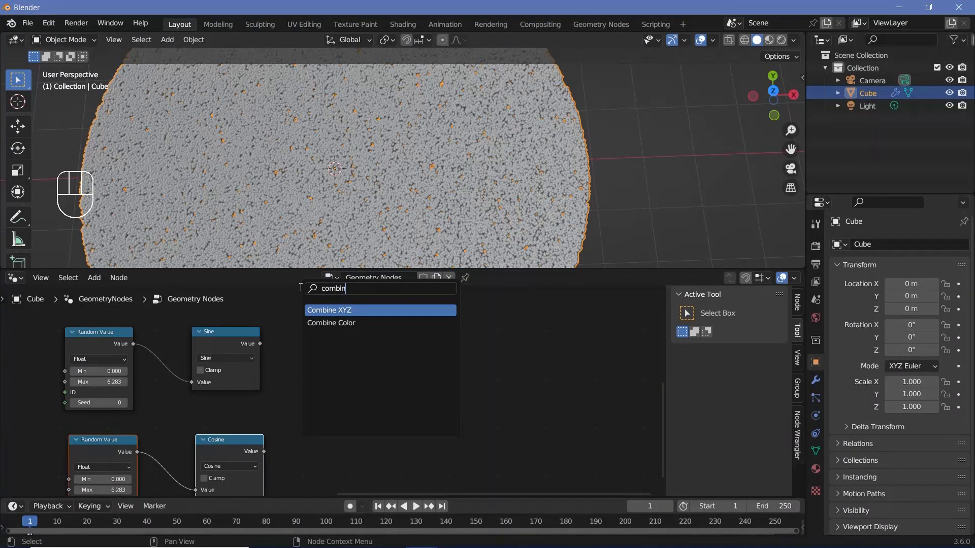
key("Return")
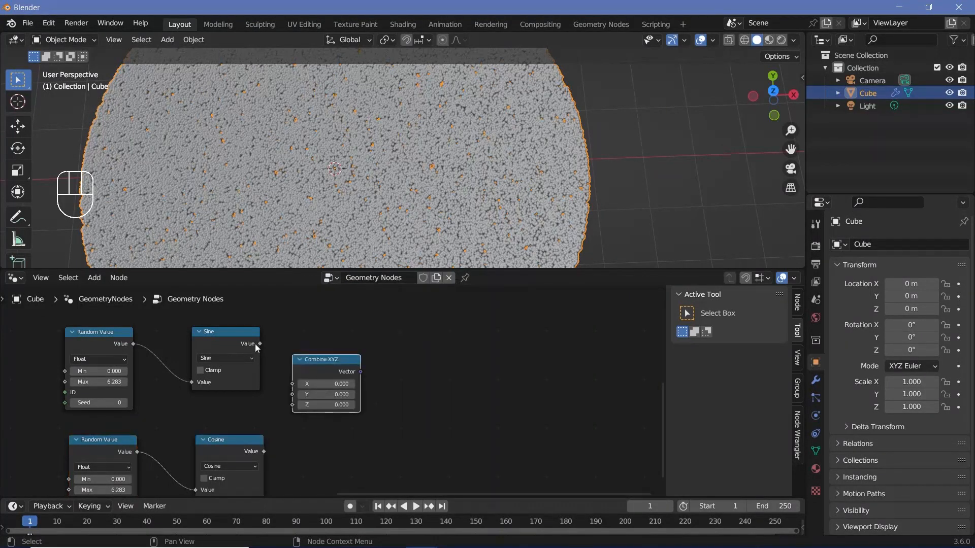
left_click_drag(260, 344, 291, 384)
left_click_drag(264, 452, 294, 407)
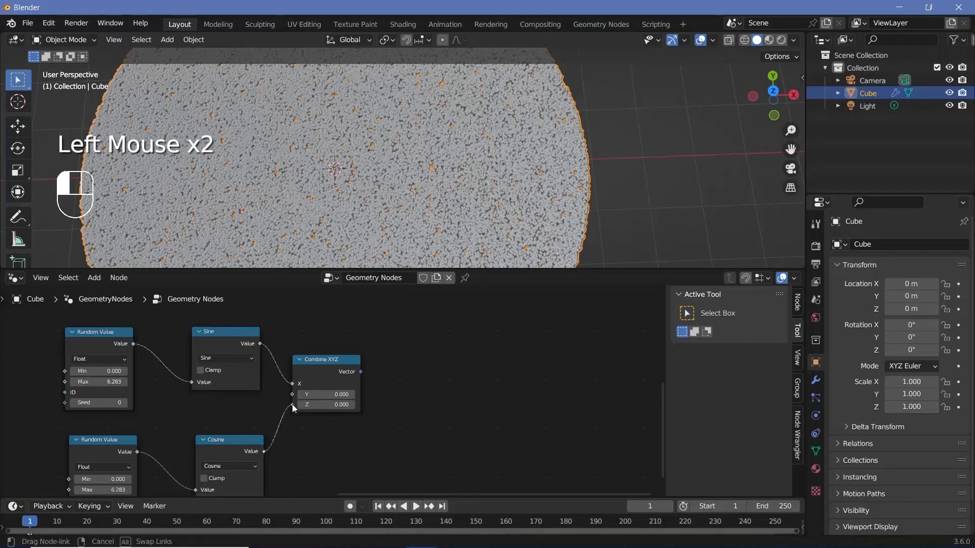
Connect the Combine XYZ vector directly to the Position input of the last Set Position node and check the disc's center
scroll(303, 398, "down", 2)
middle_click_drag(303, 397, 230, 423)
left_click_drag(231, 421, 235, 356)
middle_click_drag(214, 482, 233, 361)
scroll(291, 384, "up", 2)
scroll(233, 361, "up", 2)
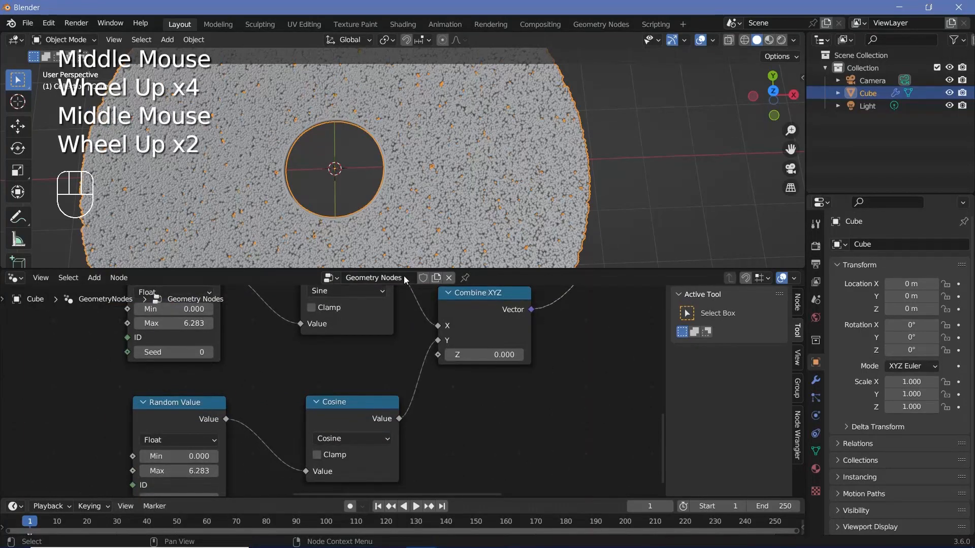
scroll(365, 279, "down", 2)
scroll(398, 184, "down", 2)
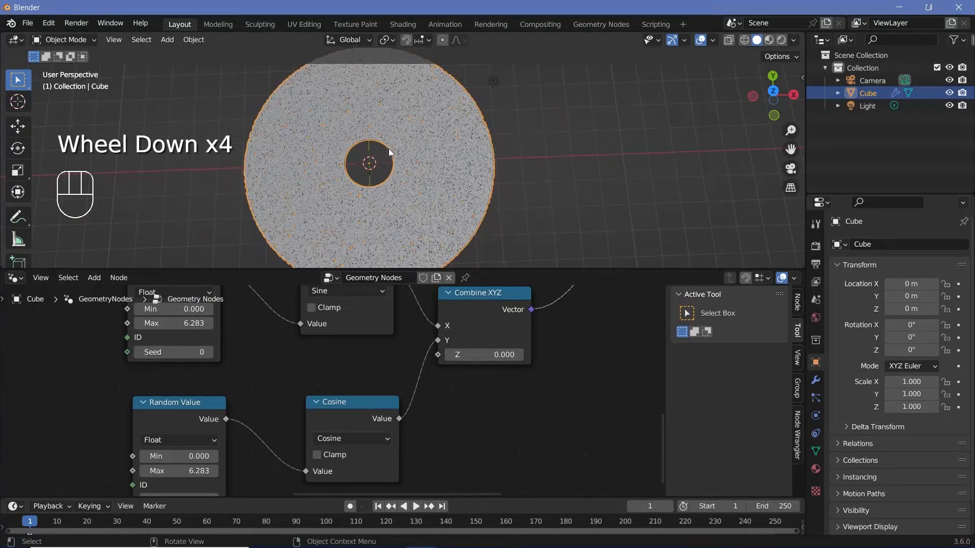
scroll(386, 147, "up", 2)
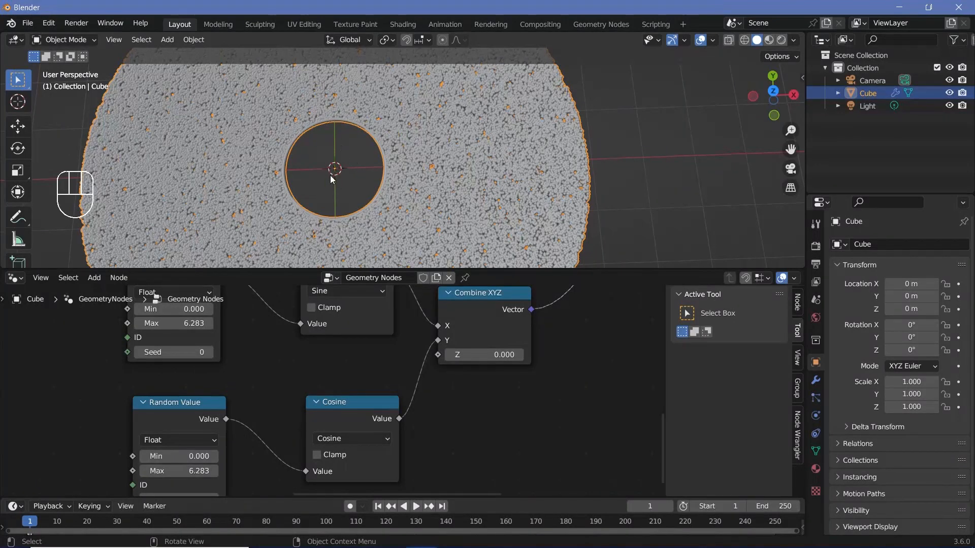
Insert a Math node set to Multiply on the link between Combine XYZ and Set Position
scroll(581, 290, "down", 2)
middle_click_drag(580, 290, 389, 300)
key("shift+a")
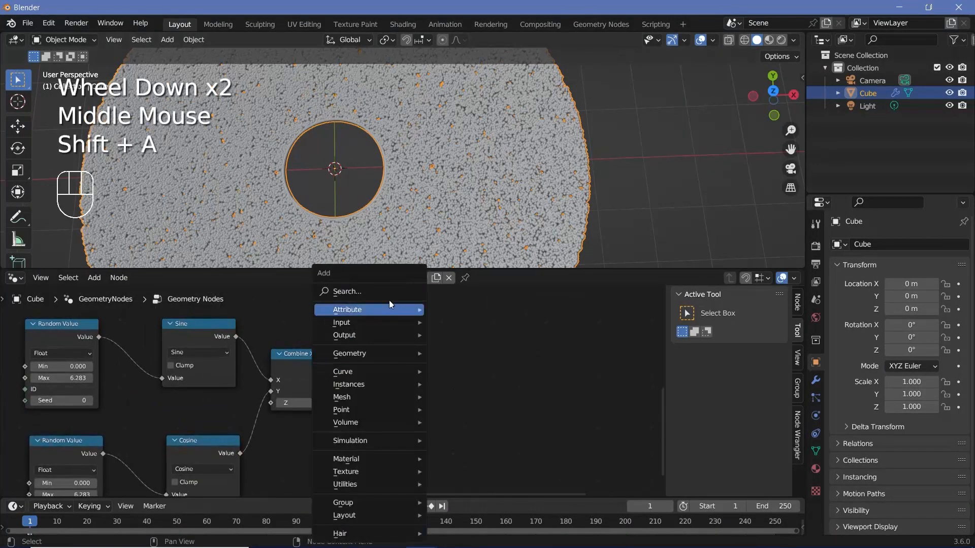
type("math")
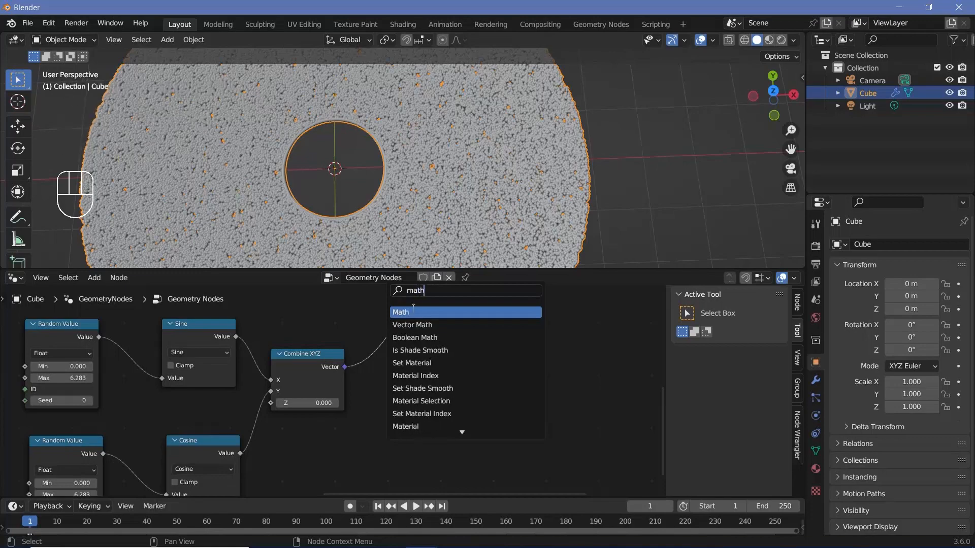
key("Return")
left_click(387, 294)
left_click(425, 328)
left_click(424, 378)
Set the Multiply node's second value to 5
scroll(447, 370, "up", 2)
double_click(449, 369)
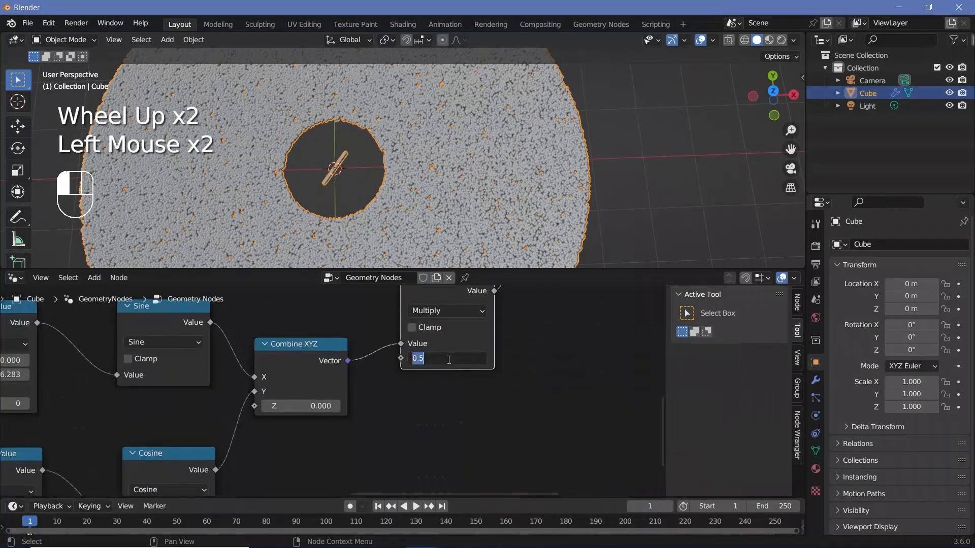
type("5")
key("Return")
scroll(409, 145, "down", 2)
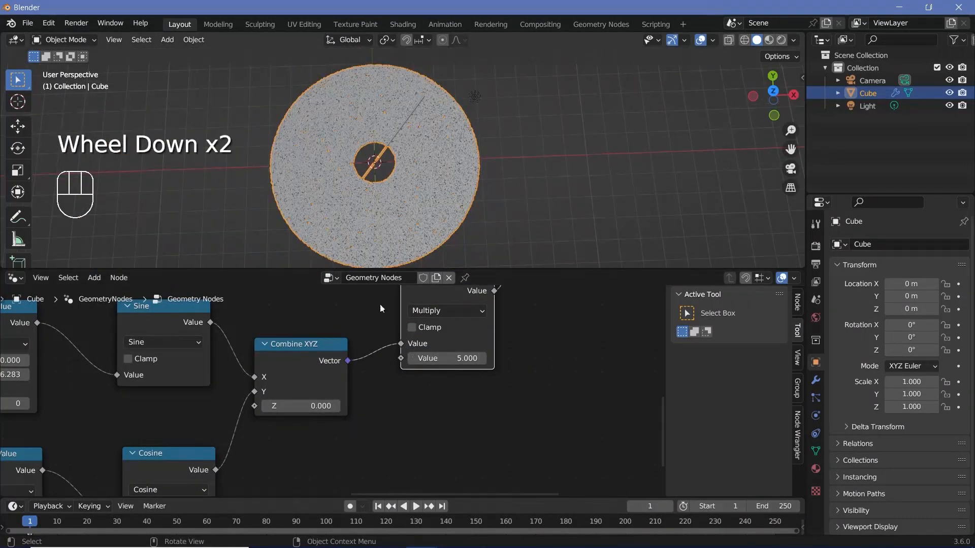
Delete the Multiply node after the Combine XYZ node
left_click(357, 362)
scroll(379, 358, "up", 1)
middle_click_drag(379, 357, 351, 337)
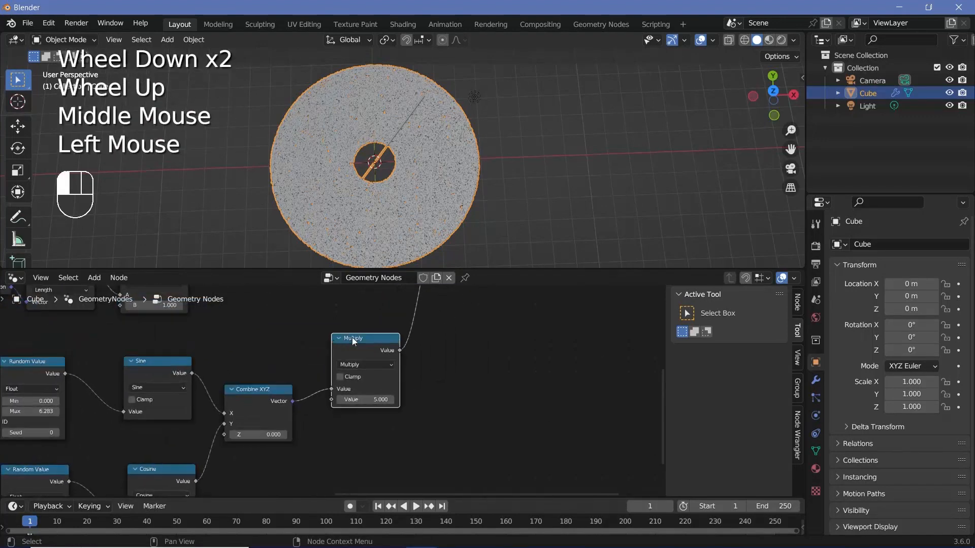
left_click_drag(352, 337, 366, 332)
key("x")
Add a Vector Math node fed by Combine XYZ and set it to Scale with a scale of 5
key("shift+a")
type("vector")
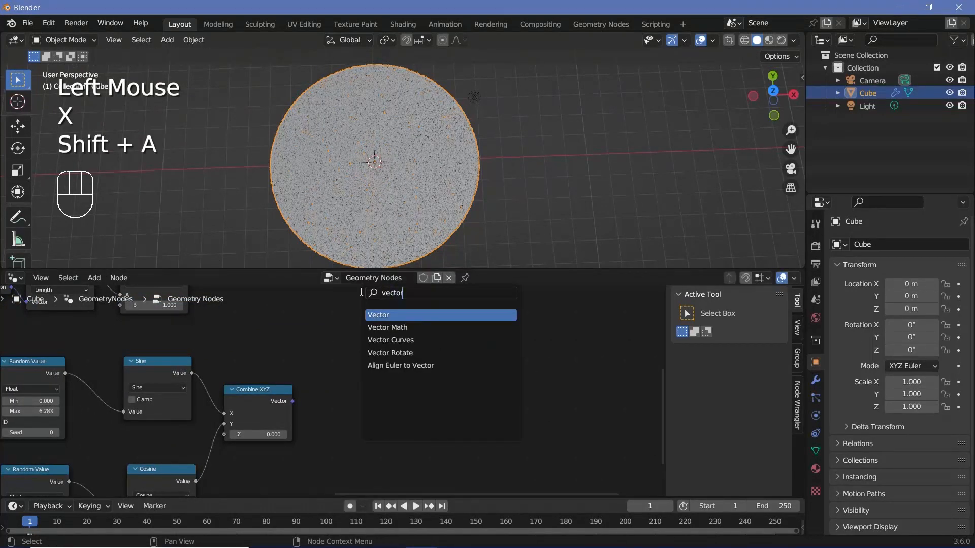
left_click(390, 327)
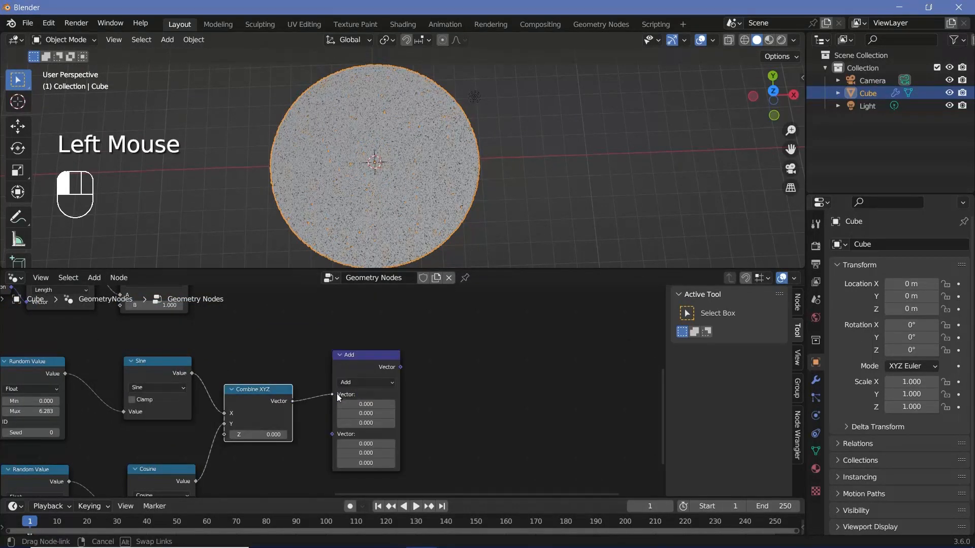
left_click(360, 382)
left_click(367, 223)
mouse_move(362, 404)
left_mouse_down()
mouse_move(378, 404)
mouse_move(362, 404)
left_mouse_up()
Connect the Scale node's vector output to the Position input of the last Set Position node
scroll(452, 345, "down", 2)
middle_click_drag(417, 361, 334, 422)
left_click_drag(333, 421, 362, 322)
Play the simulation and examine how the points are repositioned around the center
key("space")
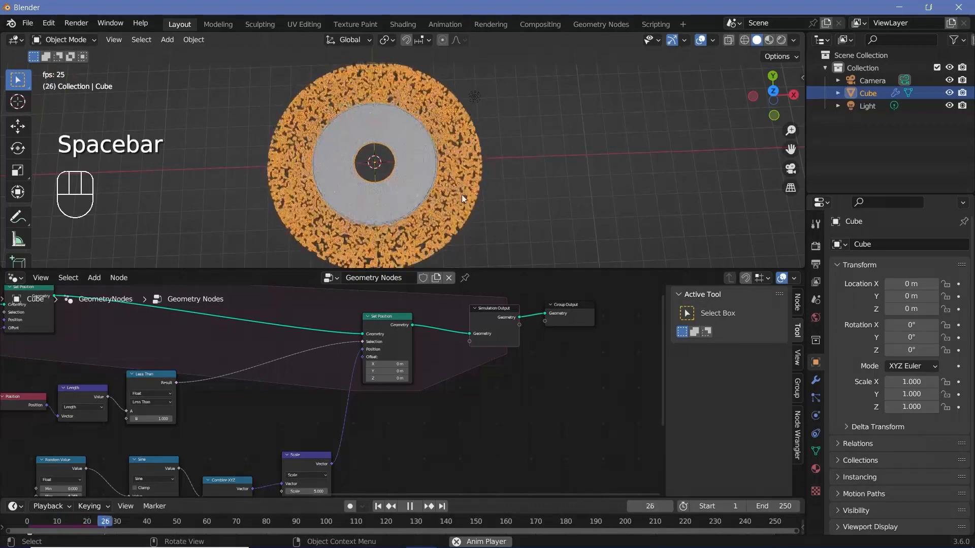
scroll(462, 194, "up", 3)
key("space")
scroll(415, 193, "up", 2)
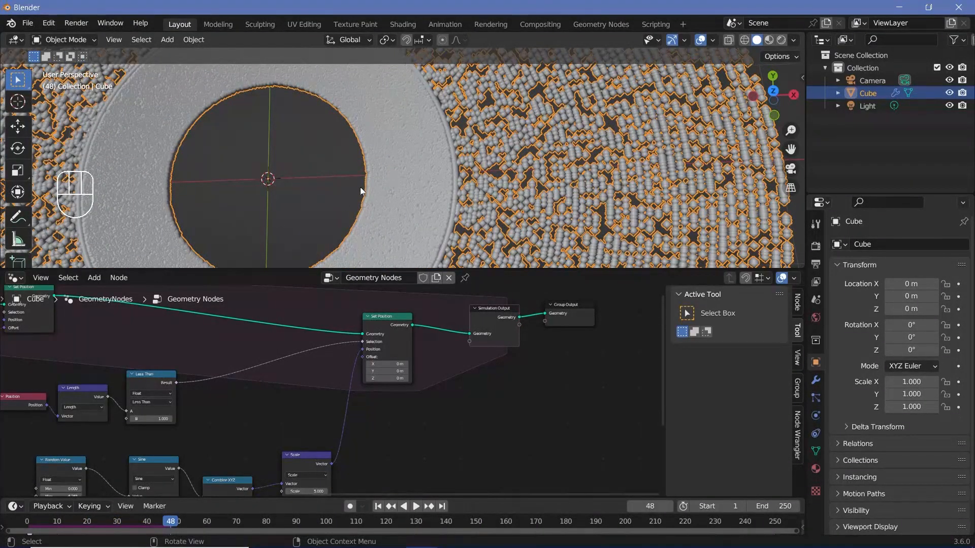
scroll(360, 184, "down", 2)
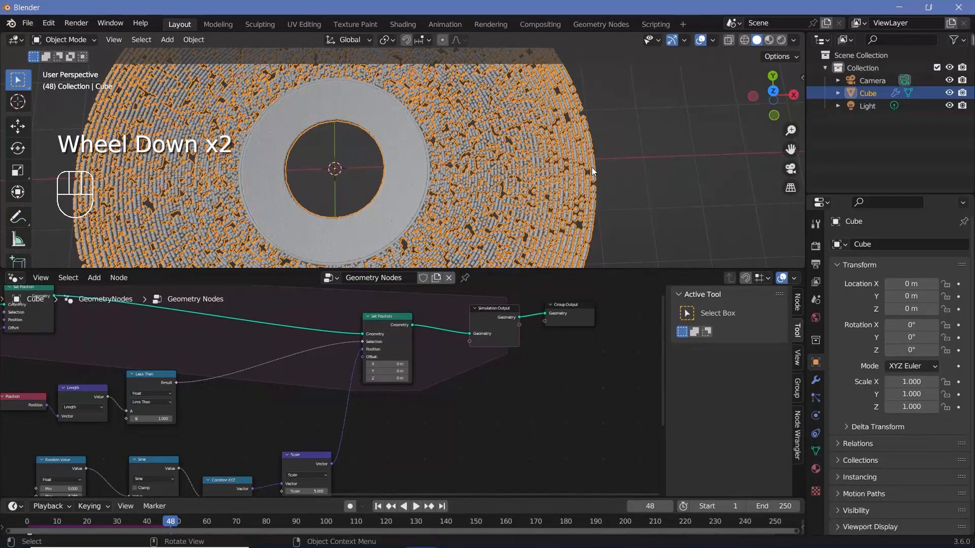
key("space")
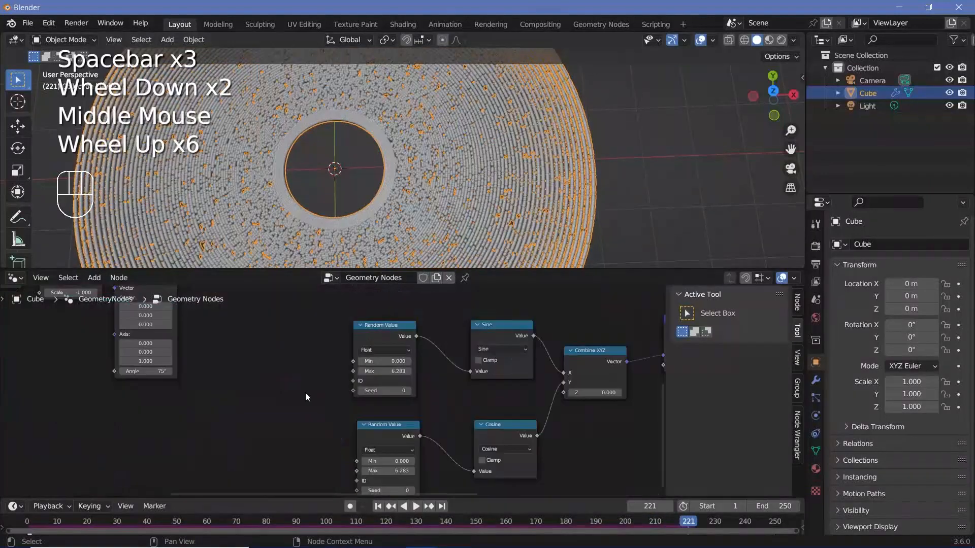
Add a Scene Time node and connect its Frame output to the ID inputs of both Random Value nodes
middle_click_drag(305, 393, 318, 374)
key("shift+a")
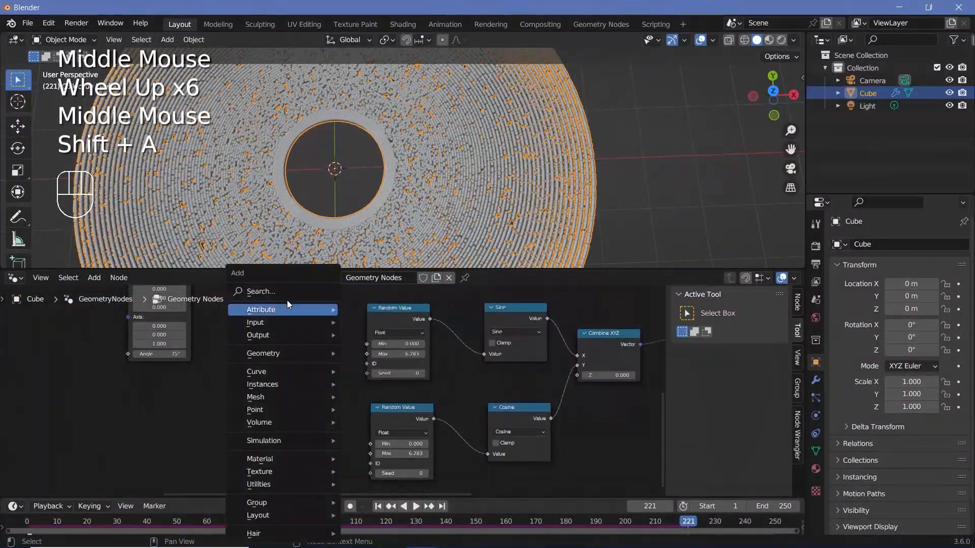
type("scene time")
key("Return")
left_click(287, 373)
left_click_drag(286, 369, 371, 464)
Replay the simulation from the start and examine how the points spread with frame-based random values
left_click(28, 523)
key("space")
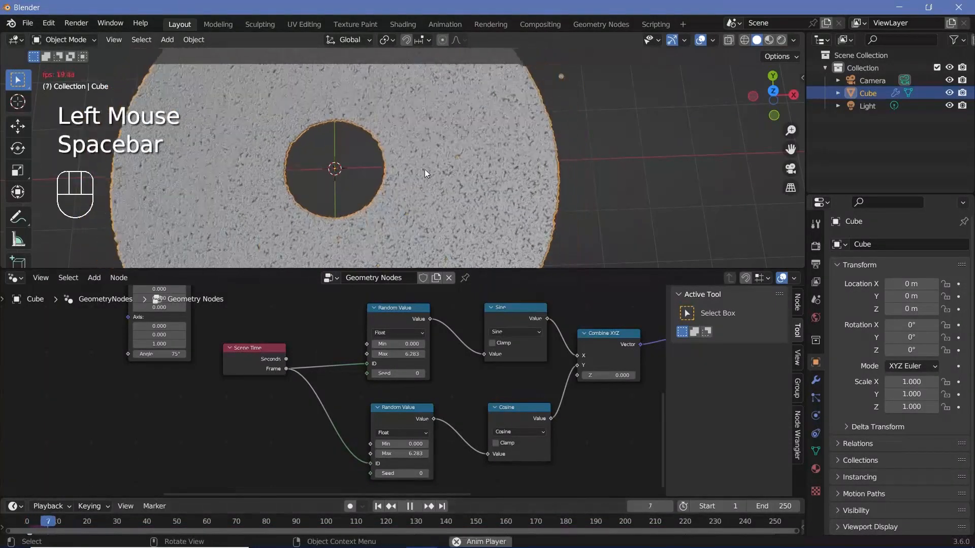
scroll(438, 196, "down", 3)
scroll(438, 196, "up", 3)
key("space")
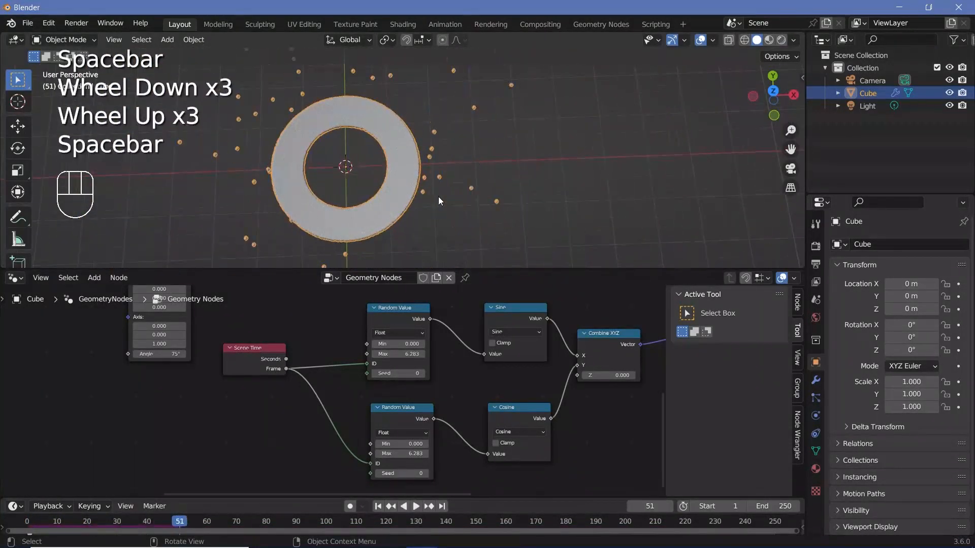
key("space")
scroll(430, 181, "down", 1)
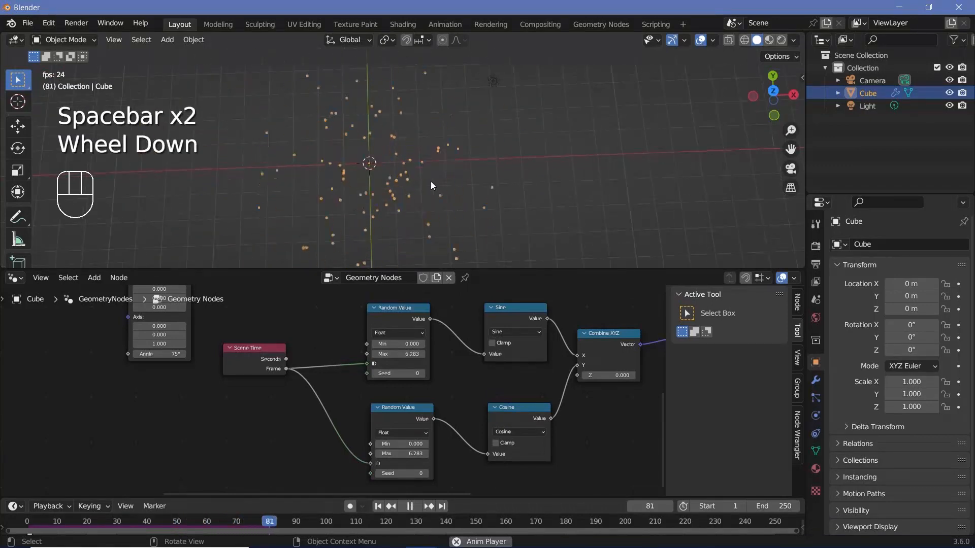
scroll(431, 181, "up", 2)
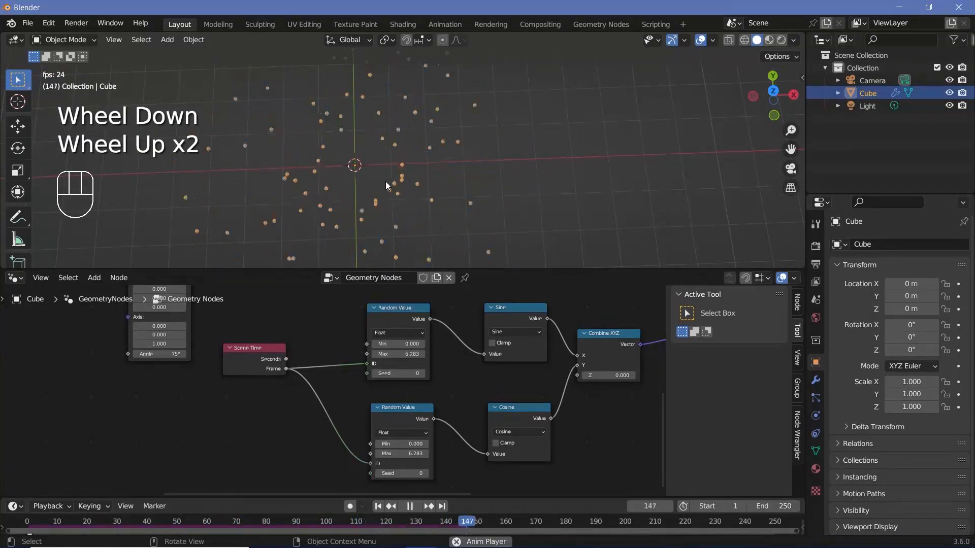
key("space")
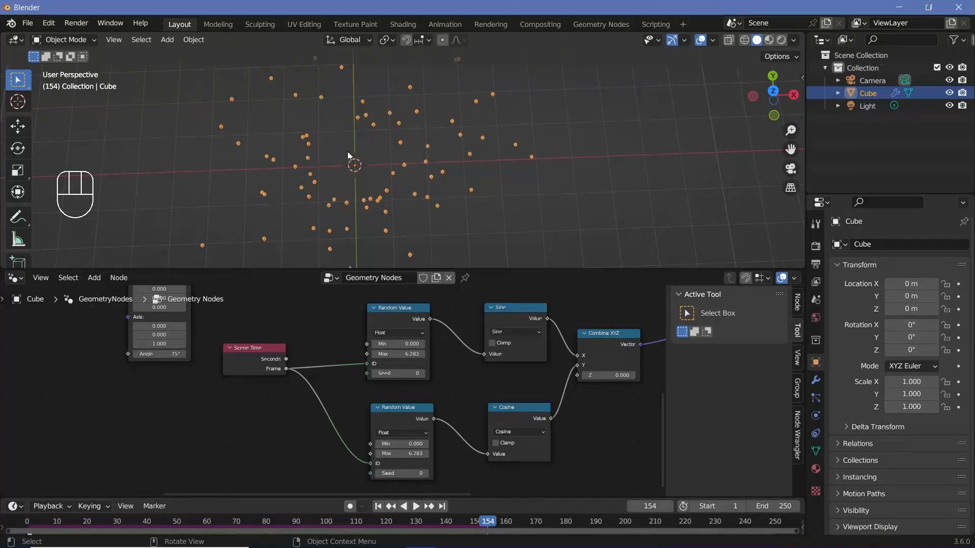
Add an Index node below the Scene Time node
middle_click_drag(299, 400, 329, 352)
key("shift+a")
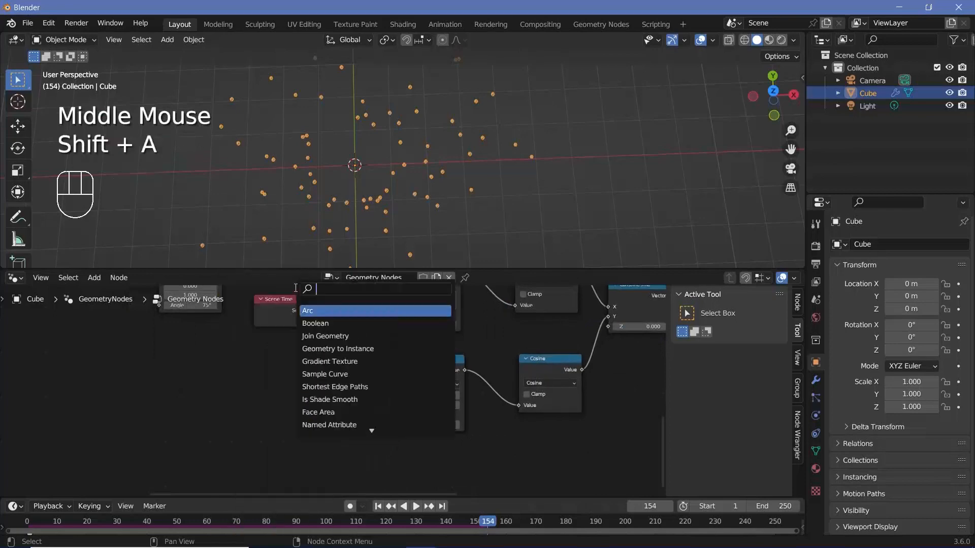
type("index")
key("Return")
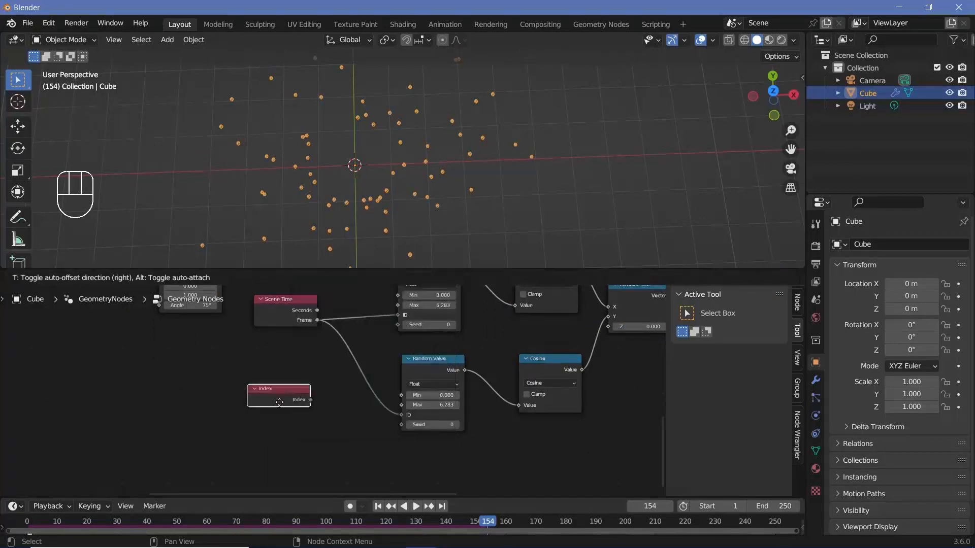
left_click(263, 377)
Insert an Add Math node on the link from Scene Time's Frame output to the upper Random Value node's ID
middle_click_drag(306, 388, 247, 404)
scroll(216, 318, "up", 2)
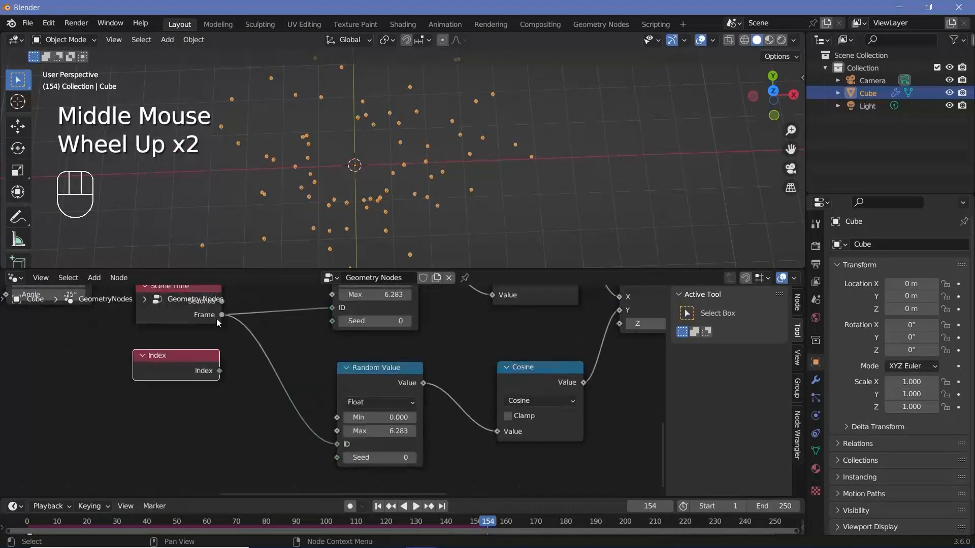
left_click(192, 348)
key("shift+a")
type("mat")
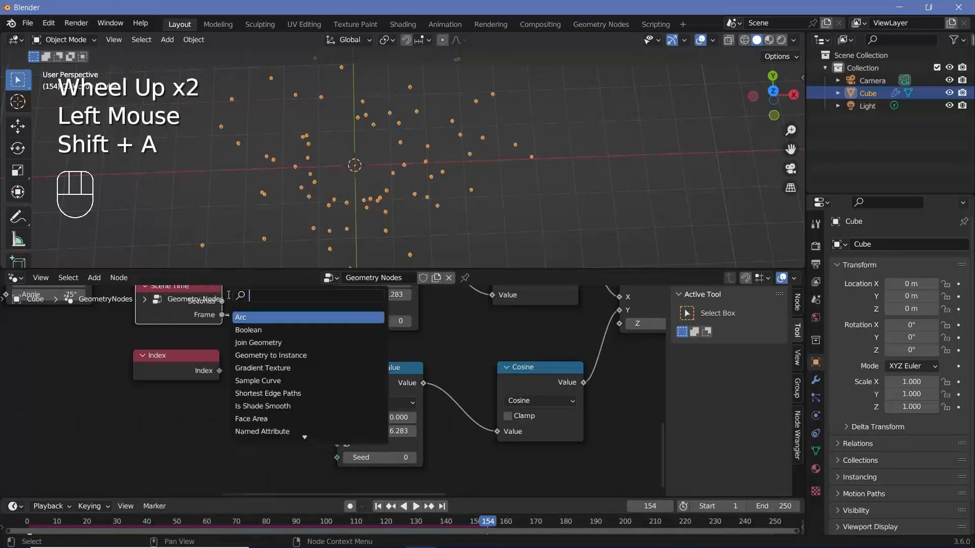
type("h")
key("Return")
left_click(224, 364)
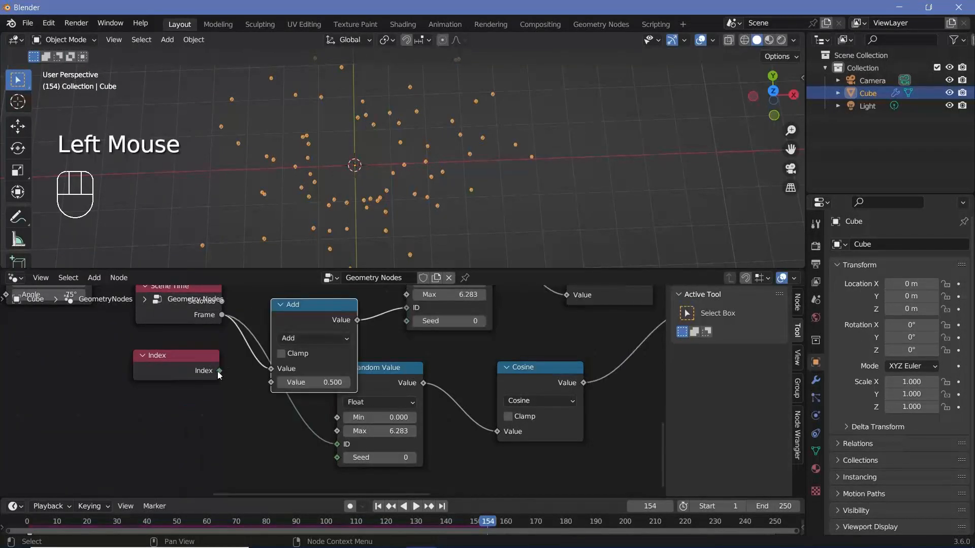
Connect Index to the Add node's second Value, feed Add's output into the lower Random Value's ID, and space out both nodes
left_click_drag(221, 371, 270, 382)
left_click_drag(319, 309, 337, 444)
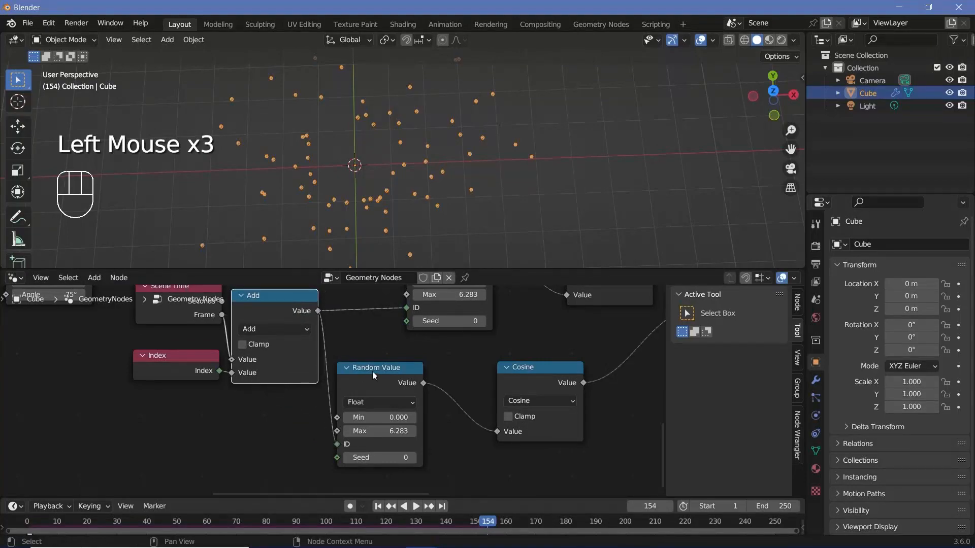
left_click_drag(379, 370, 439, 358)
left_click_drag(267, 297, 293, 312)
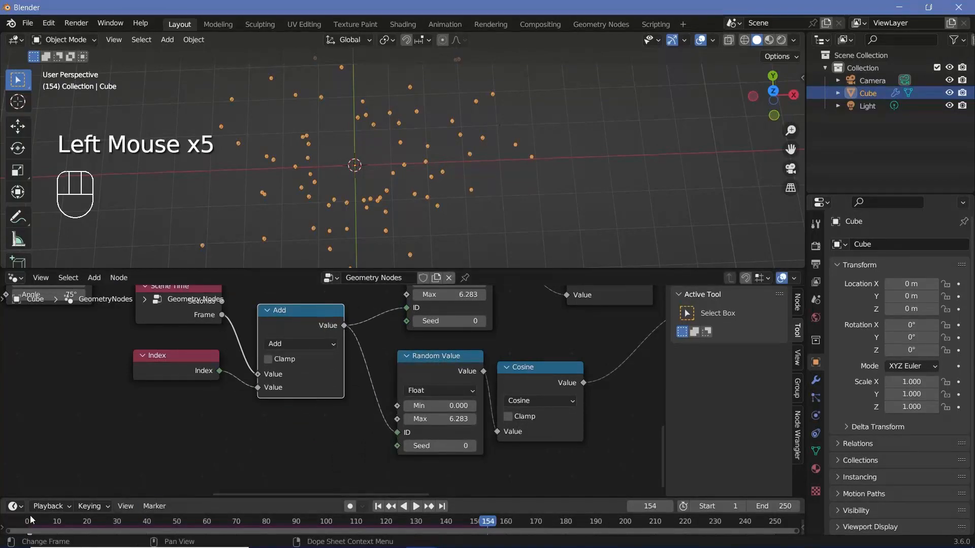
Replay the simulation from the start and examine how the points spread with the frame-plus-index random values
left_click(28, 520)
key("space")
scroll(396, 199, "down", 3)
scroll(388, 197, "up", 2)
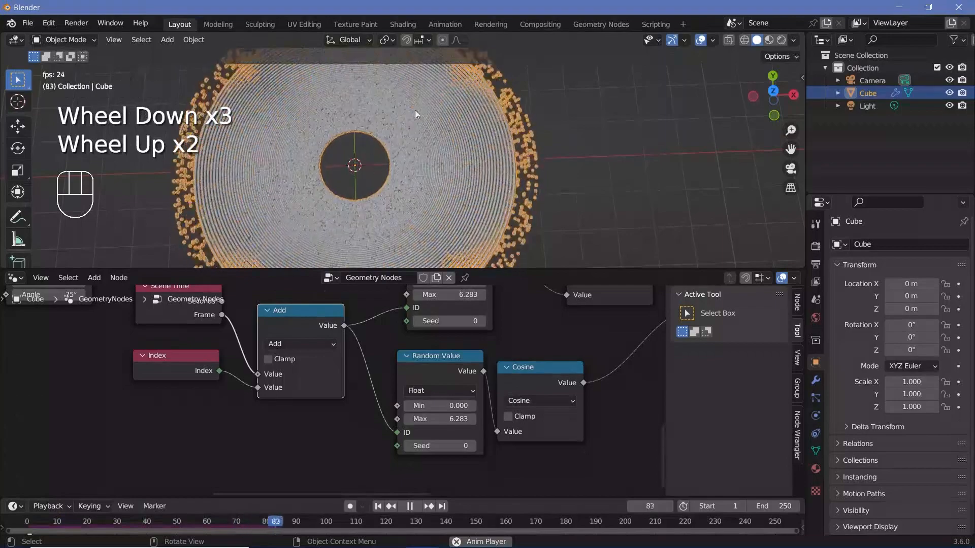
scroll(406, 200, "up", 3)
scroll(406, 199, "down", 4)
scroll(406, 200, "up", 2)
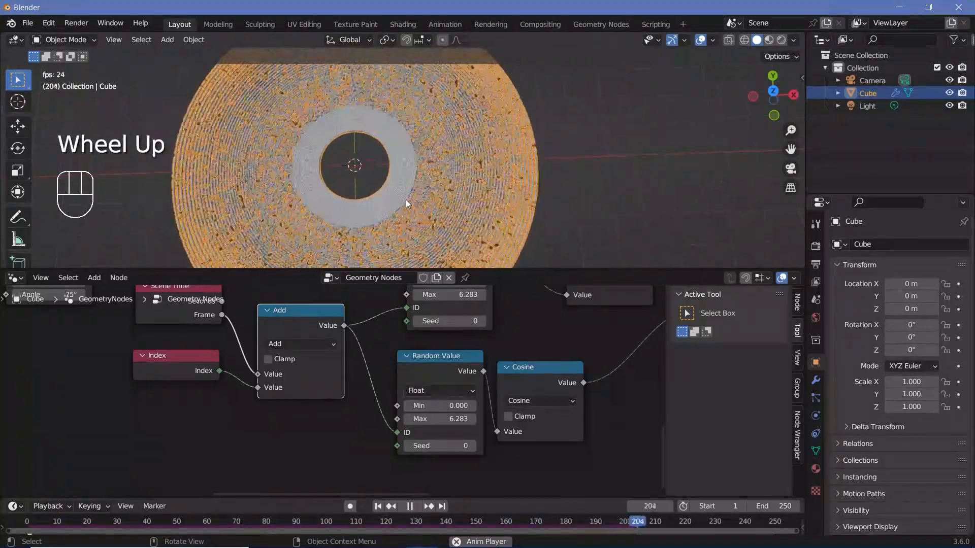
key("space")
scroll(406, 200, "up", 2)
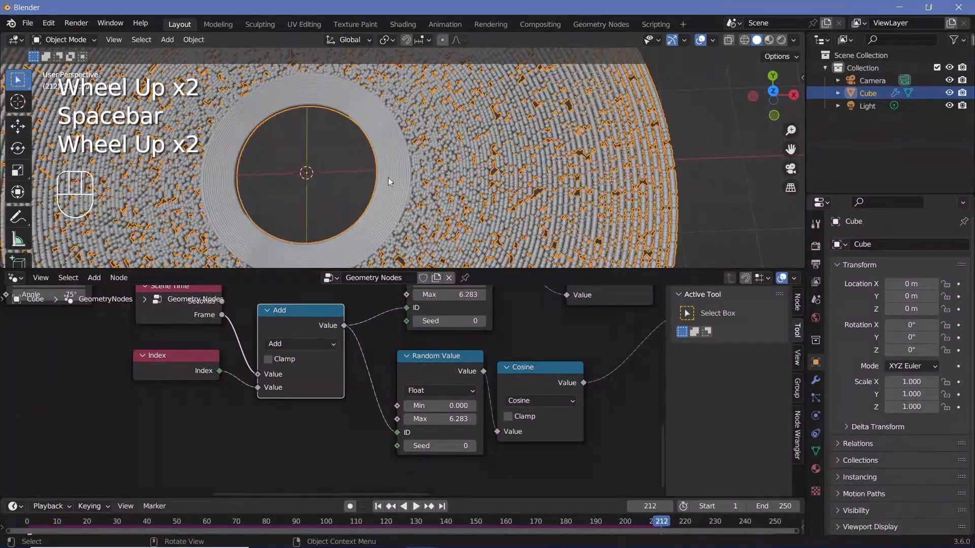
scroll(407, 175, "down", 2)
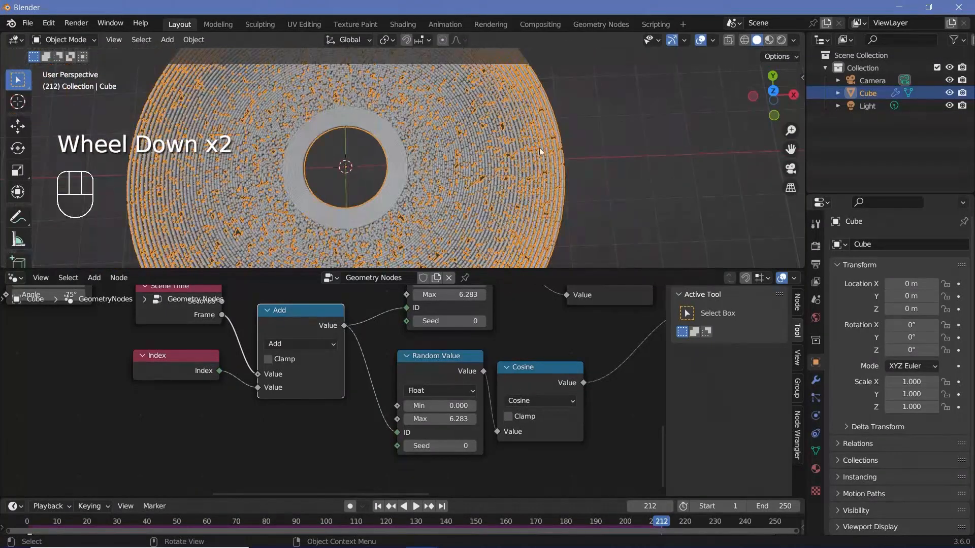
Examine the Set Position node and the rotation chain feeding its Offset alongside the points around the center hole
scroll(381, 343, "down", 4)
middle_click_drag(382, 342, 460, 448)
middle_click_drag(376, 392, 354, 476)
scroll(354, 476, "up", 2)
left_click(422, 324)
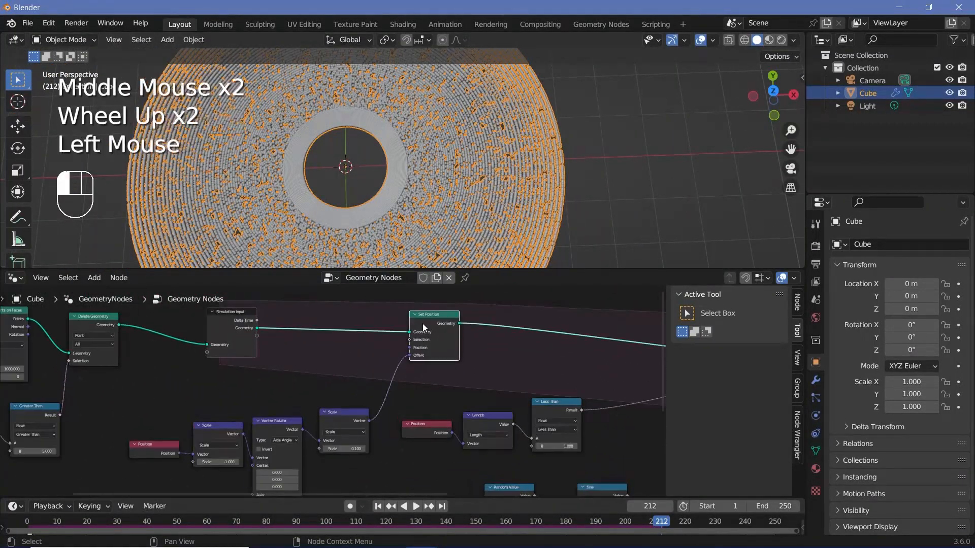
scroll(304, 395, "down", 2)
middle_click_drag(255, 394, 224, 367)
scroll(223, 367, "up", 1)
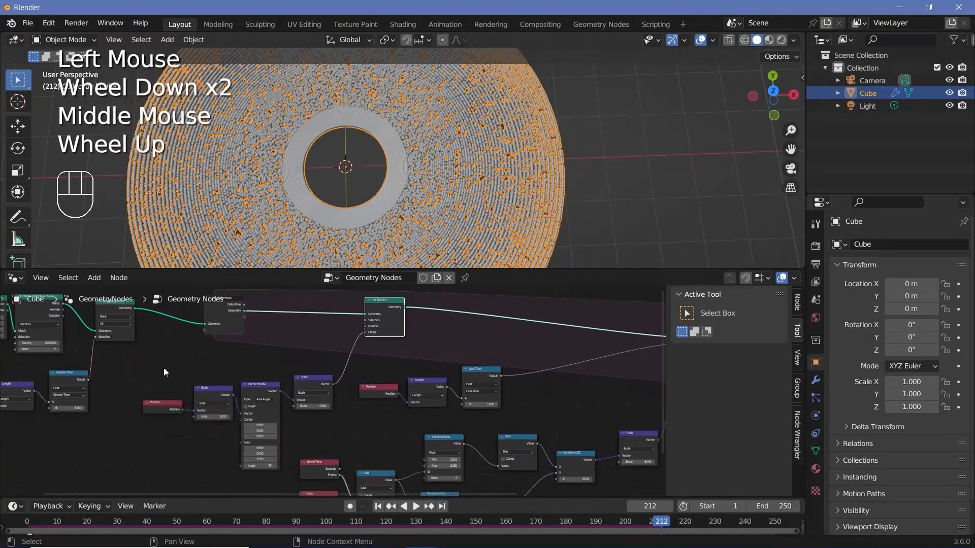
scroll(387, 164, "up", 4)
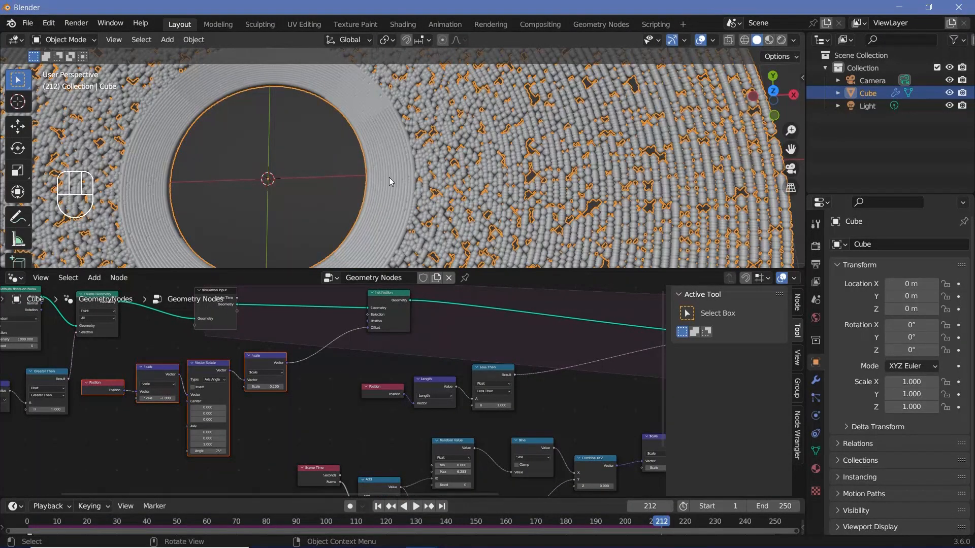
scroll(389, 178, "down", 2)
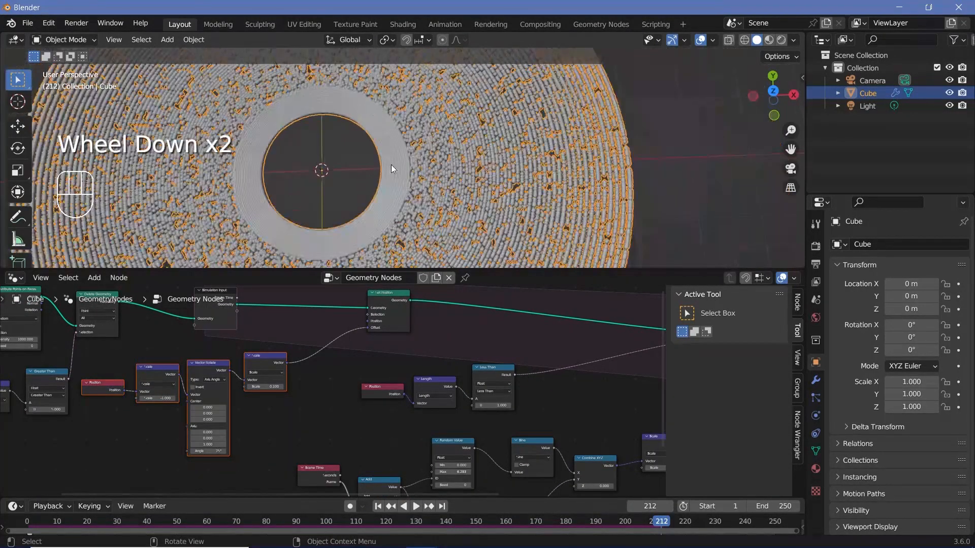
Duplicate the Scale node after Vector Rotate and insert the copy on the link to Set Position's Offset
left_click(268, 362)
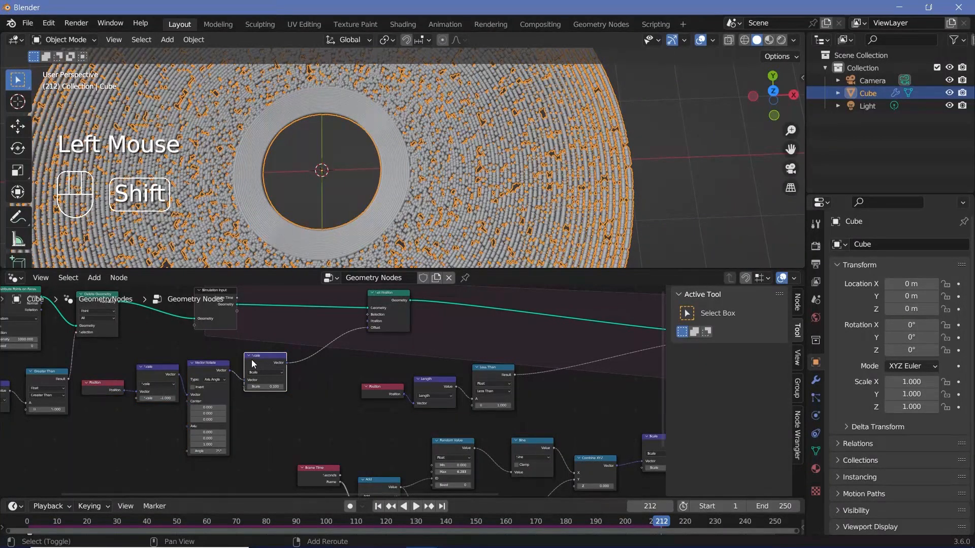
key("shift+d")
left_click(321, 363)
left_click(321, 362)
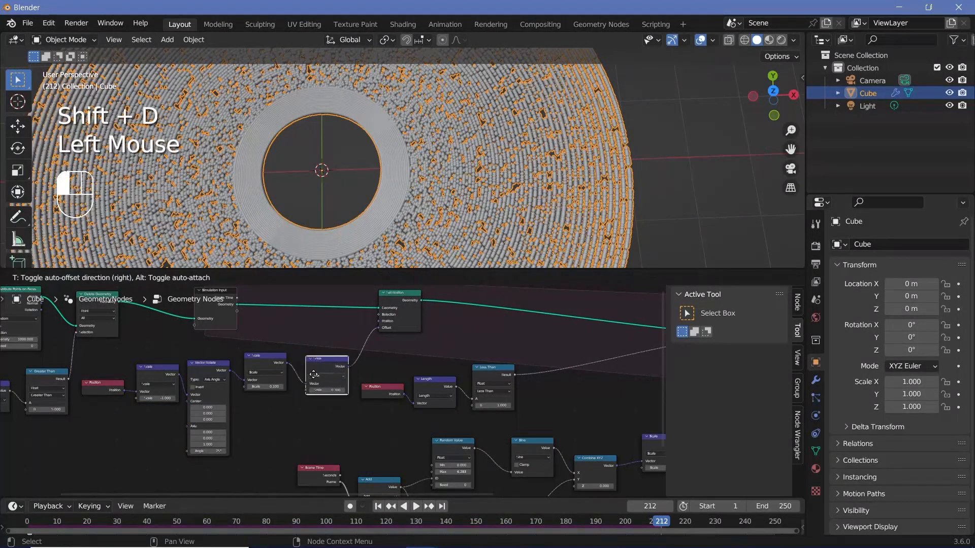
Duplicate the Position node that feeds the first Scale node and place the copy below the Vector Rotate node
scroll(290, 426, "up", 2)
middle_click_drag(290, 426, 327, 400)
scroll(251, 424, "down", 2)
middle_click_drag(251, 424, 280, 405)
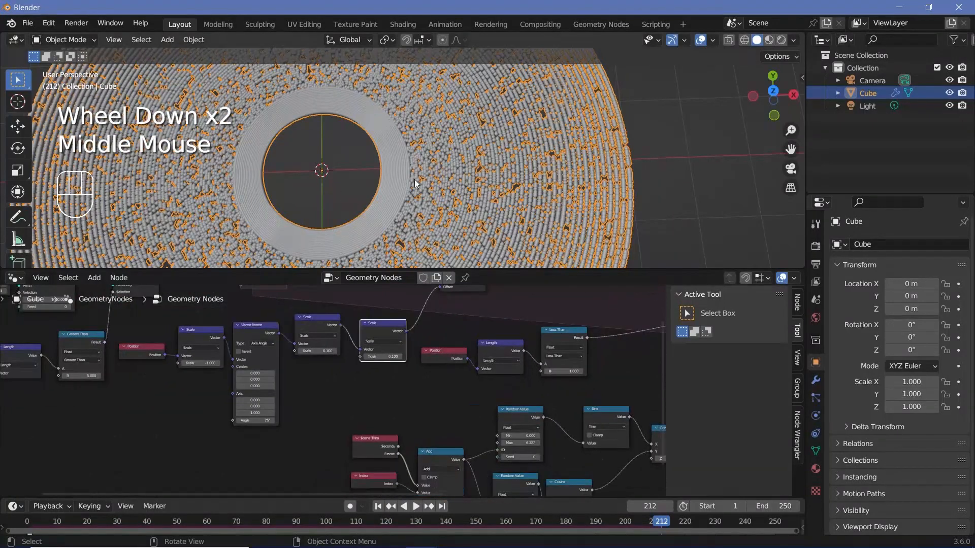
scroll(305, 424, "up", 2)
left_click(130, 336)
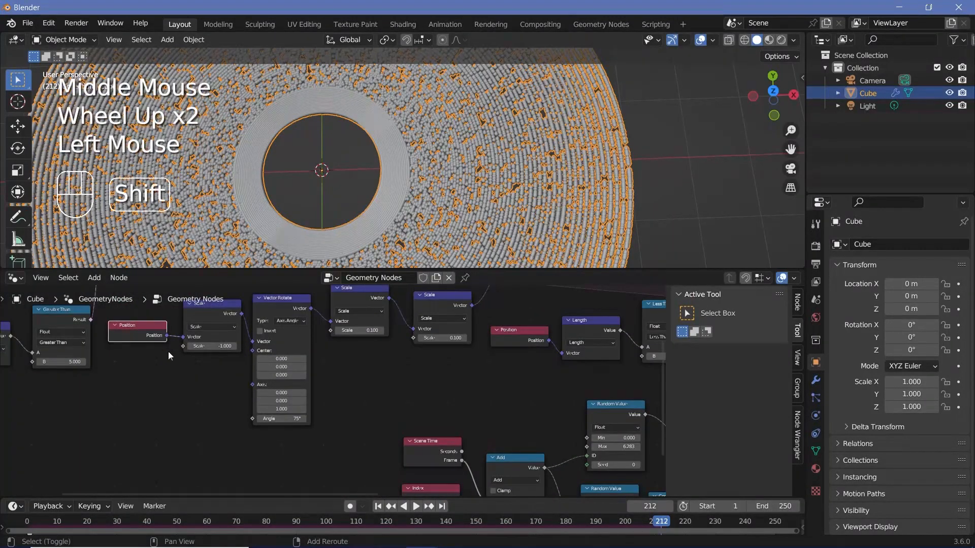
key("shift+d")
middle_click_drag(260, 458, 319, 420)
Duplicate the Length node before Greater Than and place the copy beside the new Position node
key("shift+a")
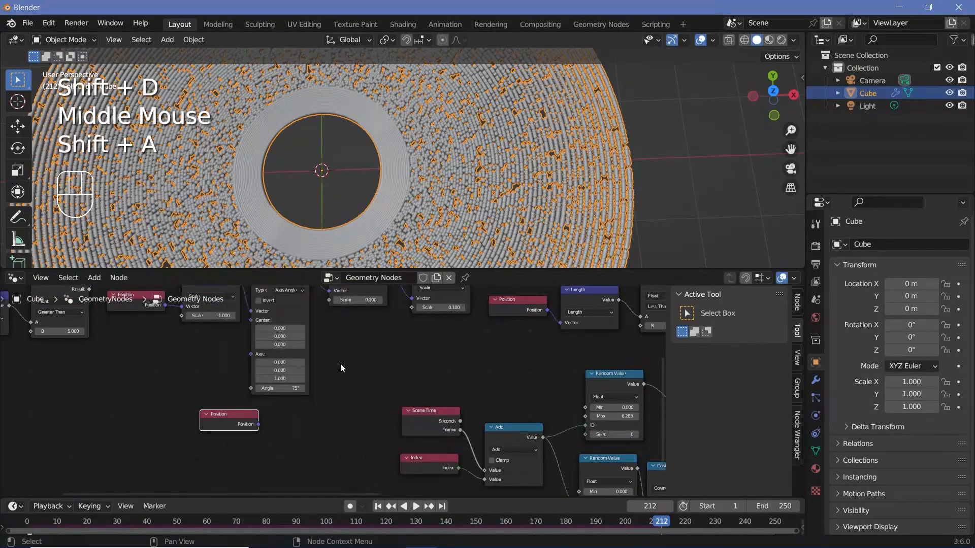
scroll(341, 363, "down", 2)
key("shift+a")
left_click(85, 326)
left_click(87, 339)
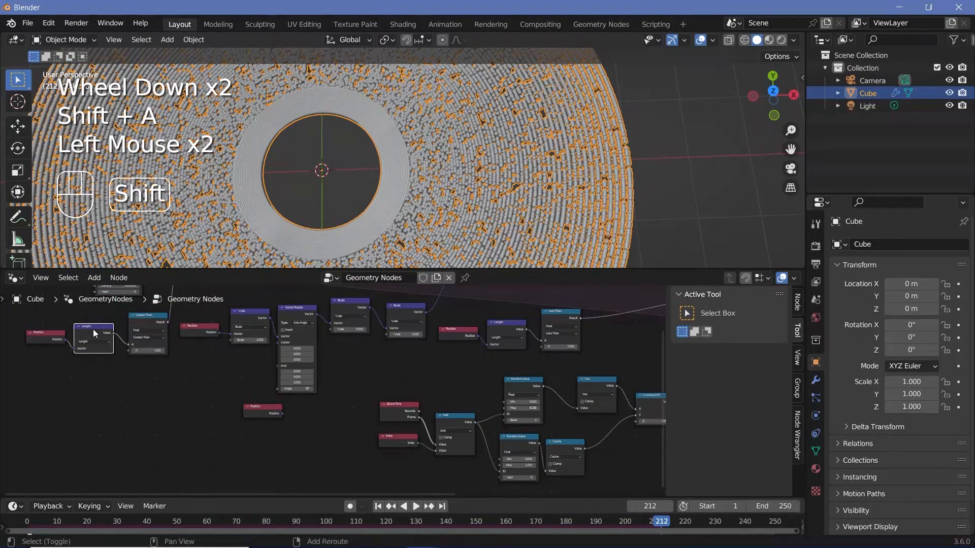
key("shift+d")
left_click(315, 404)
scroll(315, 409, "up", 2)
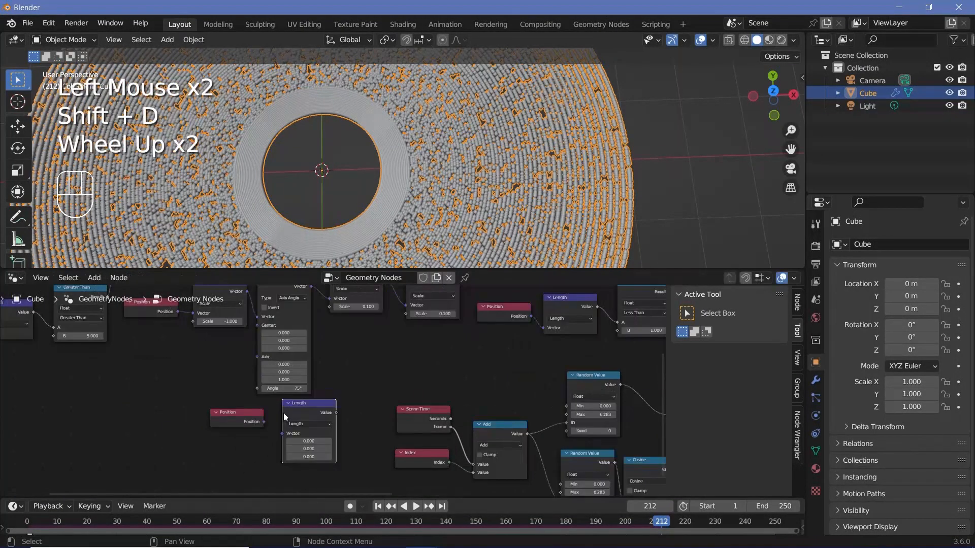
Connect the new Position node's output to the copied Length node's Vector input and align the two nodes
middle_click_drag(283, 414, 251, 418)
scroll(248, 422, "up", 1)
left_click_drag(237, 428, 256, 441)
left_click_drag(210, 431, 205, 443)
left_click(284, 414)
left_click_drag(315, 418, 380, 351)
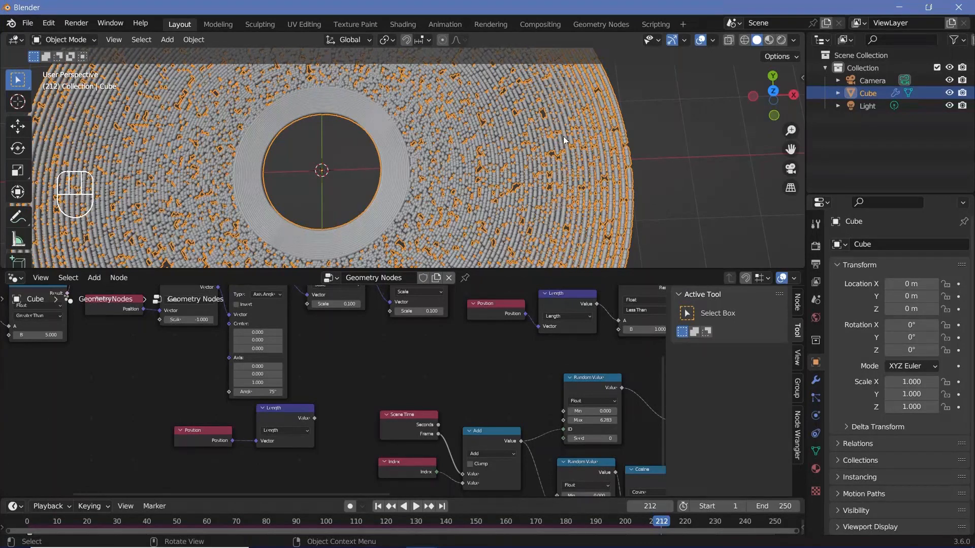
Add a Math node after the copied Length node and set its operation to Divide
left_click_drag(203, 440, 152, 444)
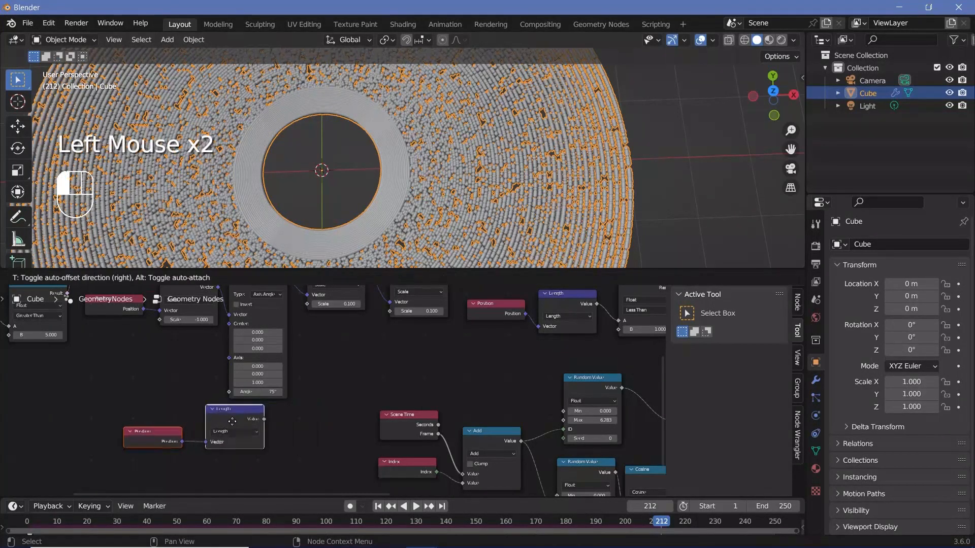
key("shift+a")
type("math")
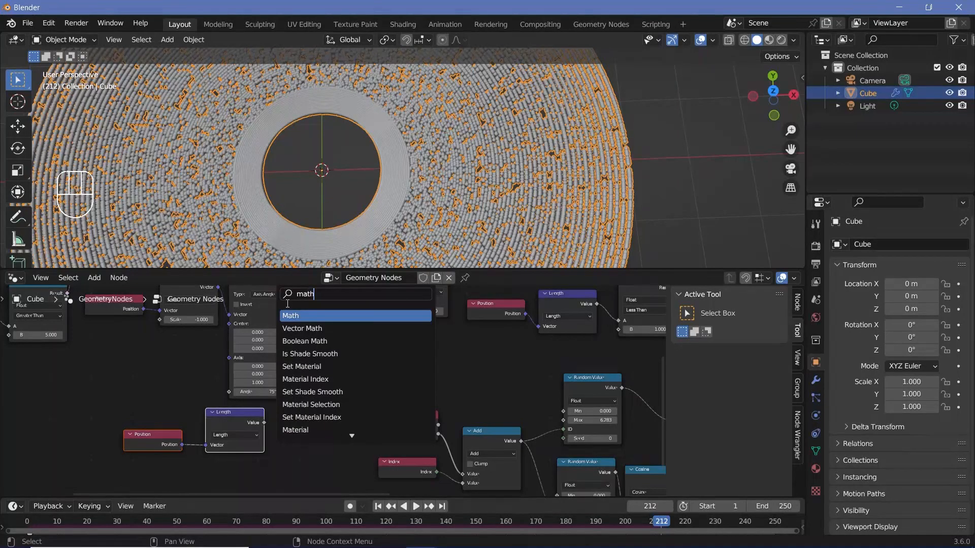
key("Return")
left_click(300, 413)
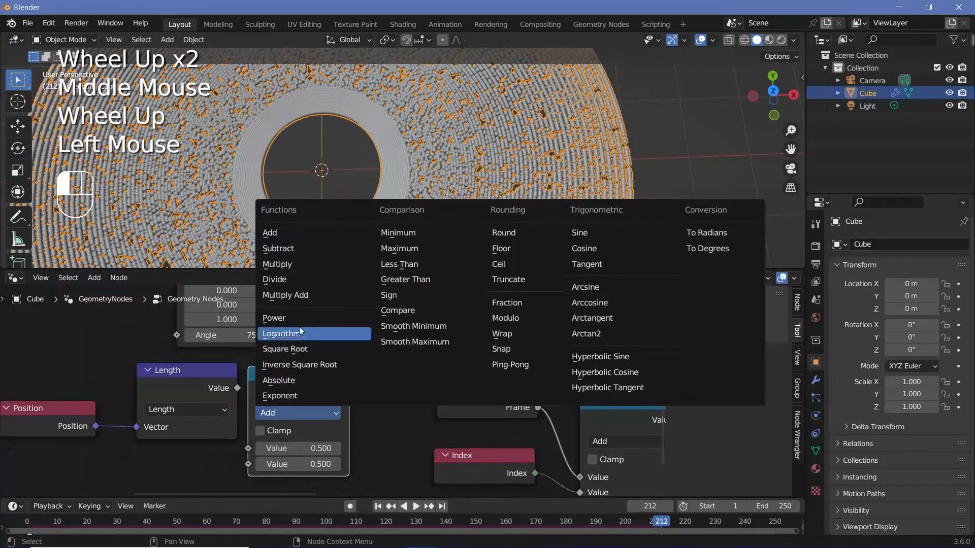
left_click(300, 277)
middle_click_drag(303, 428, 311, 409)
left_click_drag(325, 356, 344, 349)
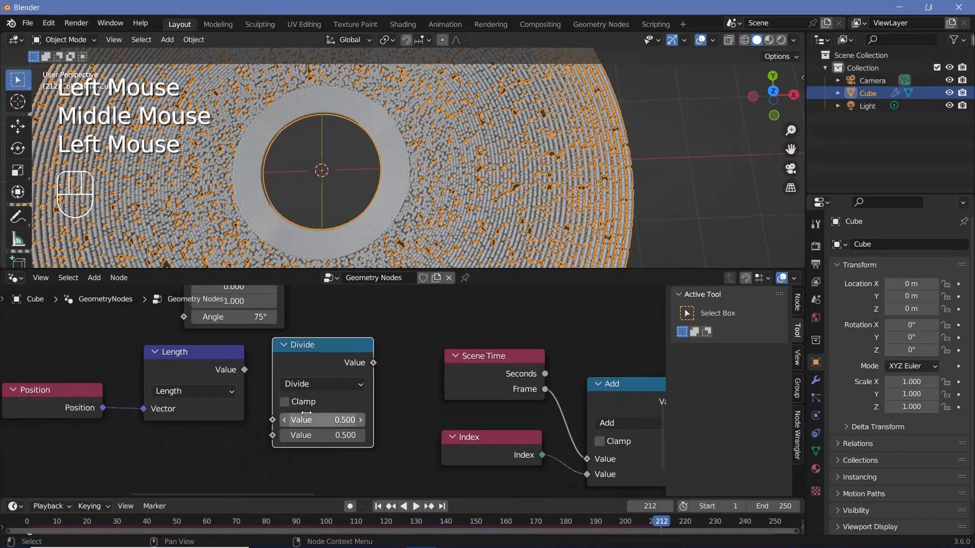
Set the Divide node's first Value to 1 and connect the Length output to its second Value
double_click(307, 420)
type("1")
key("Return")
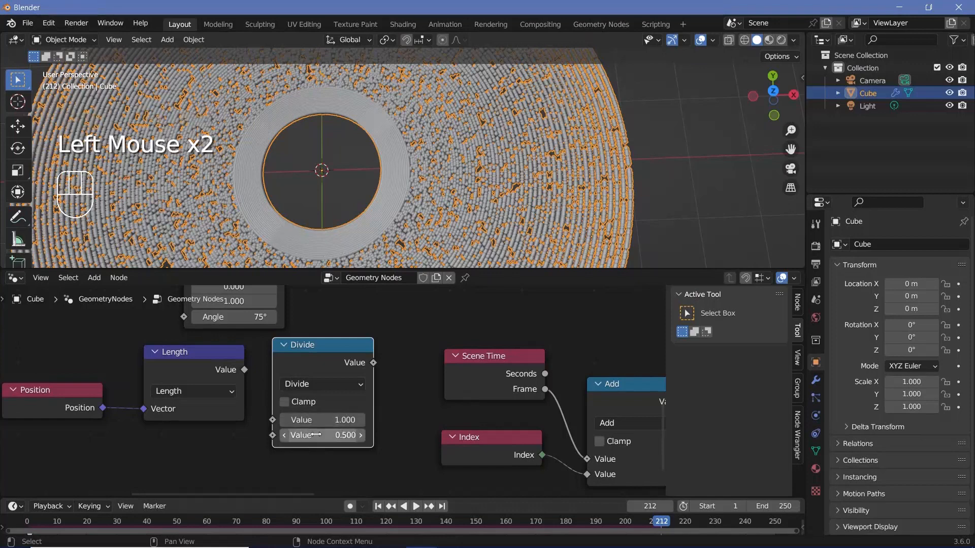
left_click_drag(372, 364, 443, 331)
left_click_drag(244, 370, 273, 420)
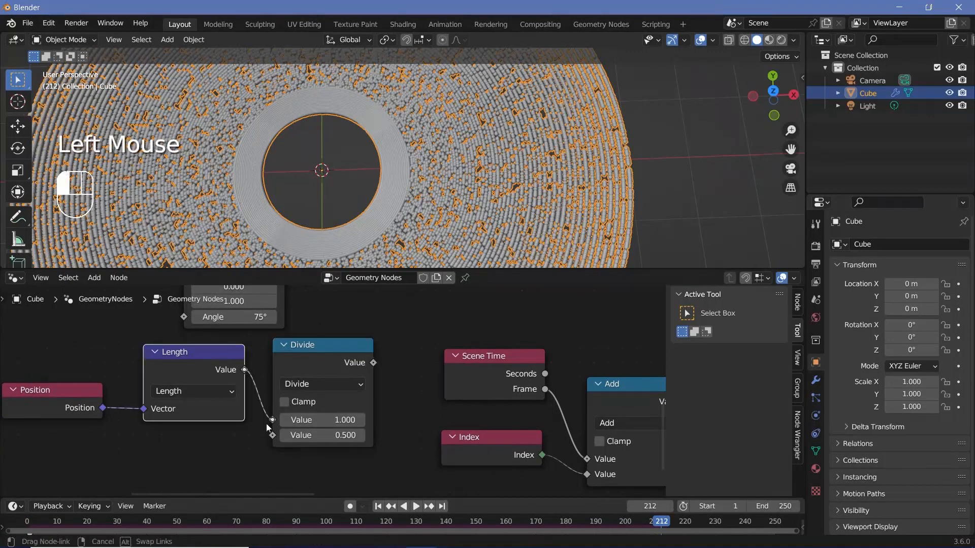
left_click_drag(278, 440, 273, 435)
left_click(324, 420)
left_click_drag(198, 355, 199, 383)
left_click_drag(51, 393, 57, 417)
left_click(208, 403)
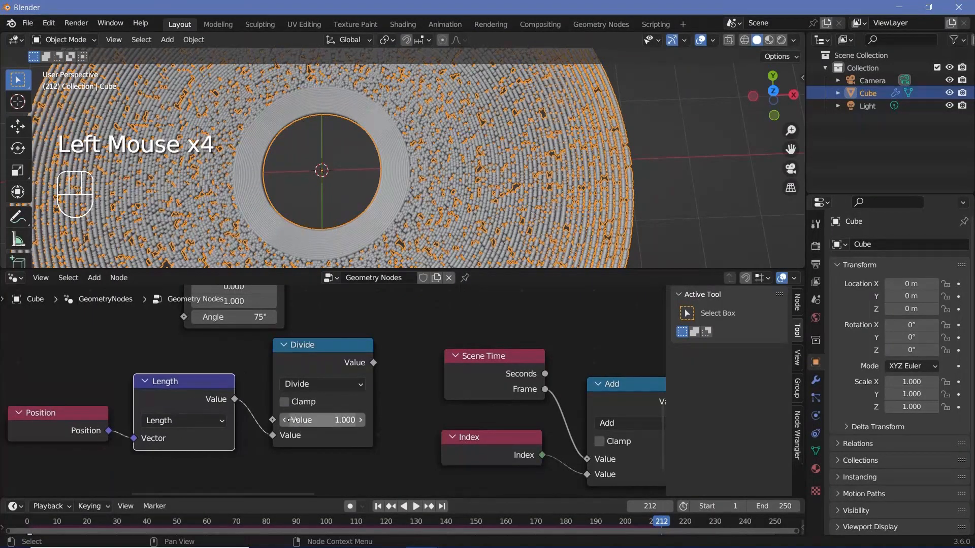
Connect the Divide output to the Scale factor of the duplicated Scale node, and reposition the Position, Length and Divide nodes together
scroll(296, 410, "down", 2)
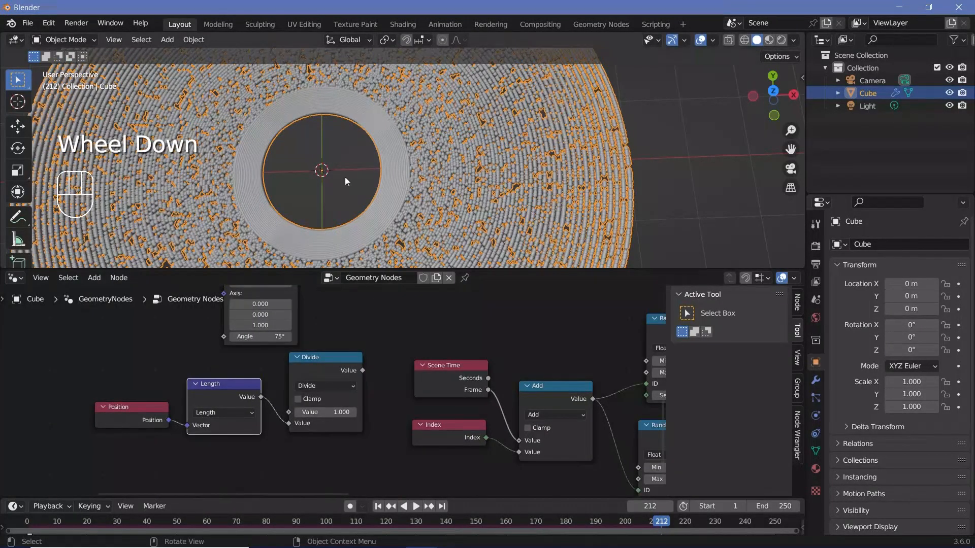
left_click_drag(363, 370, 437, 191)
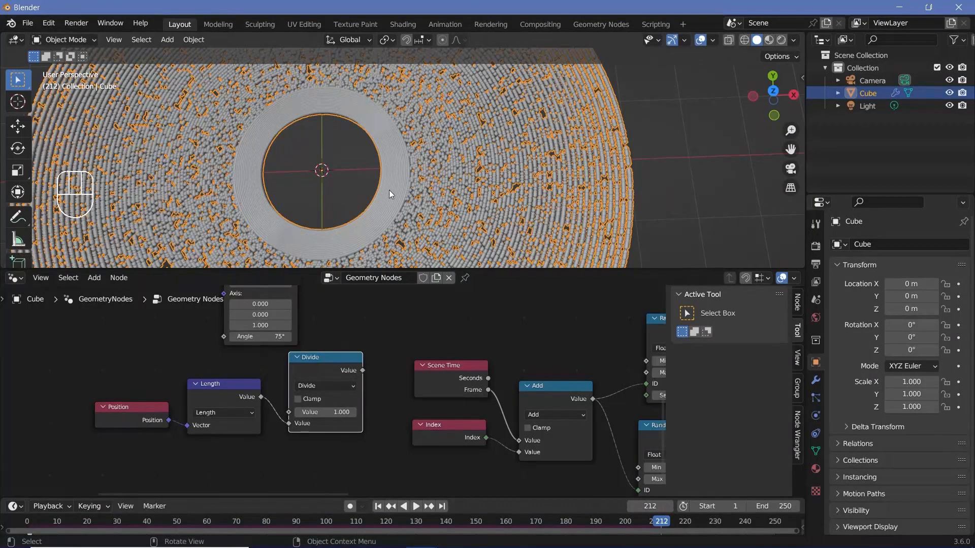
left_click_drag(363, 370, 410, 382)
left_click_drag(428, 430, 429, 429)
scroll(452, 434, "down", 2)
middle_click_drag(457, 435, 441, 310)
scroll(319, 434, "up", 3)
left_click_drag(169, 398, 317, 438)
left_click_drag(329, 390, 307, 398)
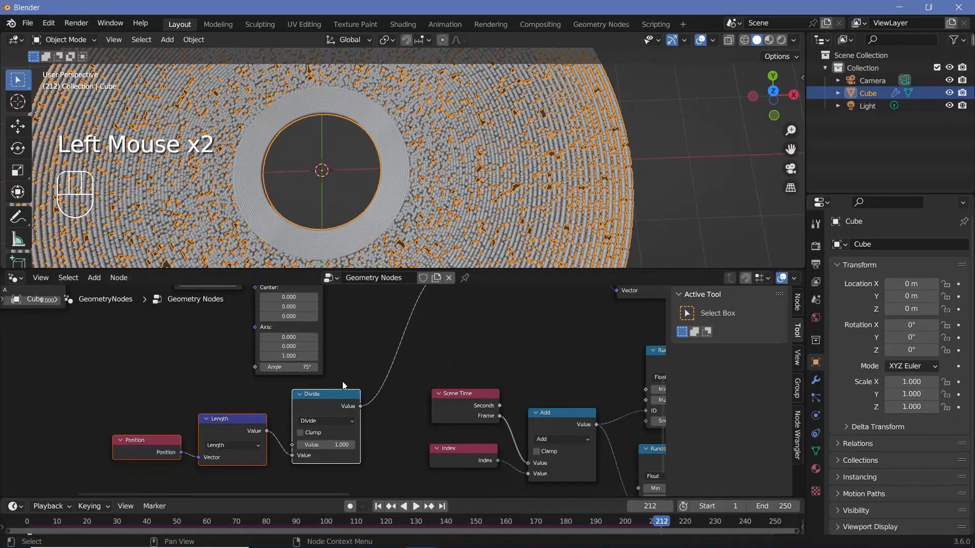
Insert a Math node set to Multiply on the link between Divide and the duplicated Scale node
scroll(428, 357, "down", 2)
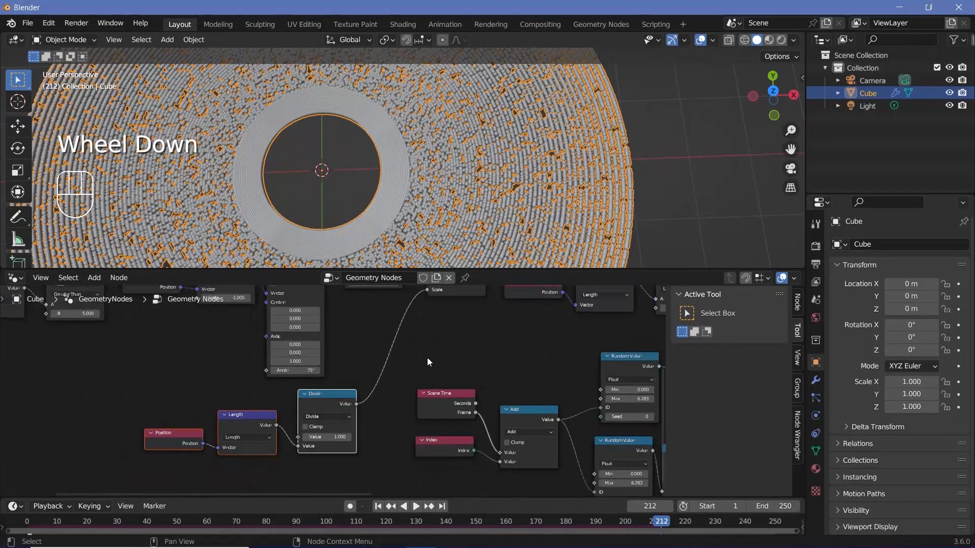
middle_click_drag(413, 373, 382, 383)
key("shift+a")
left_click(368, 293)
type("math")
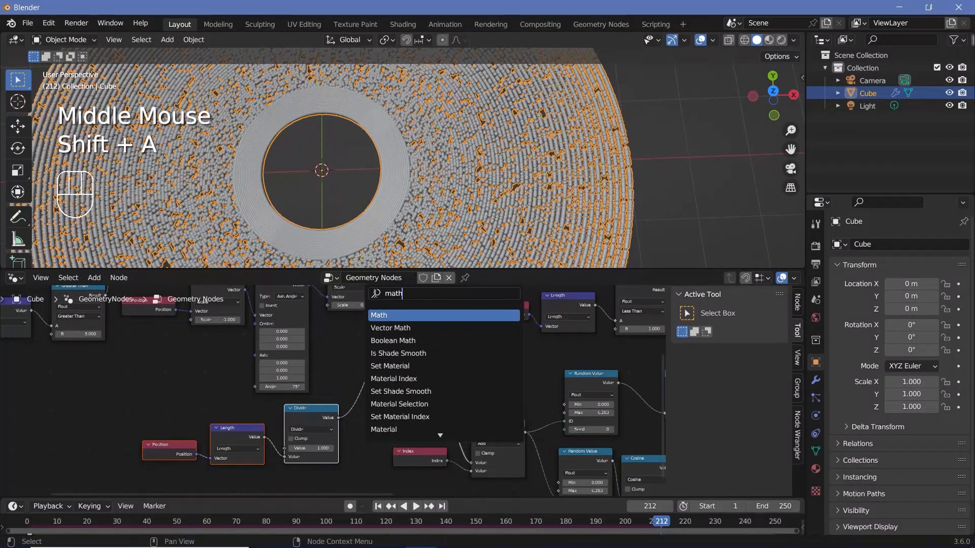
key("Return")
left_click(383, 381)
left_click(393, 378)
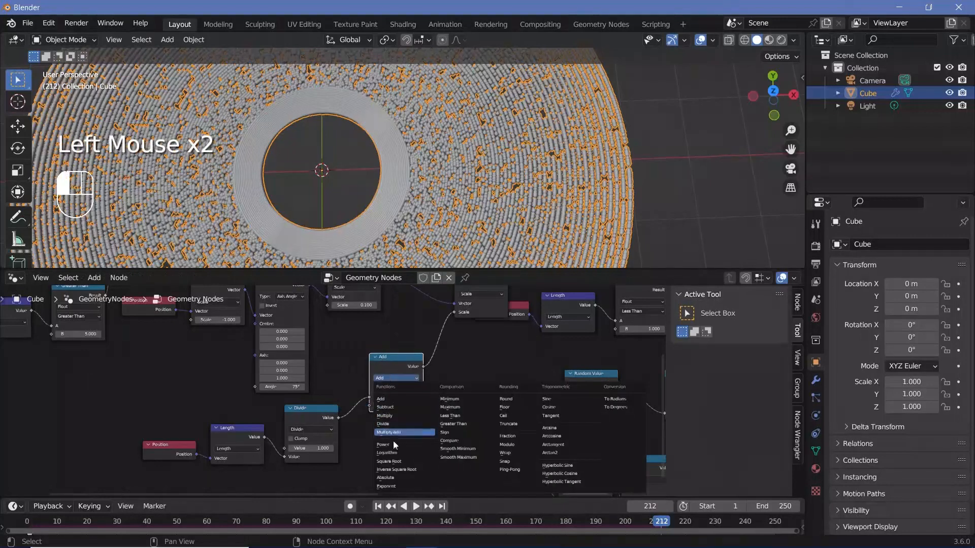
left_click(391, 418)
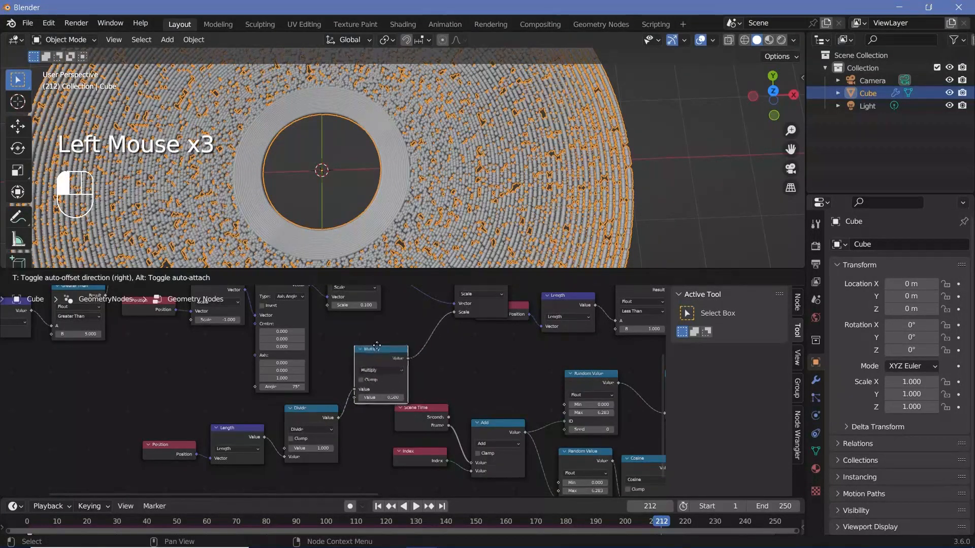
Set the Multiply node's second Value to 2
scroll(386, 416, "up", 3)
left_click(408, 398)
type("2")
key("Return")
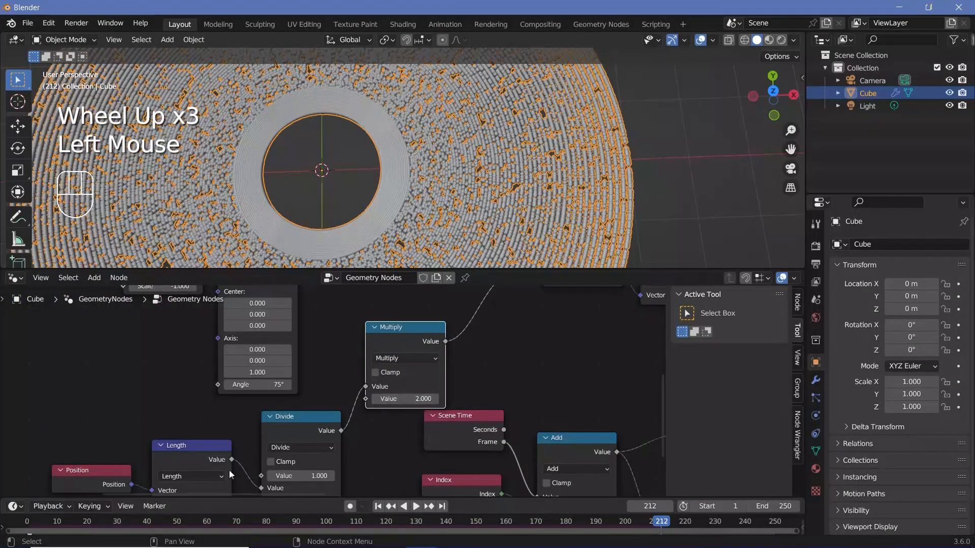
Replay the simulation from the start, pausing and resuming to examine the point motion with distance-based speed
left_click(25, 519)
key("space")
scroll(464, 198, "down", 2)
scroll(451, 194, "up", 3)
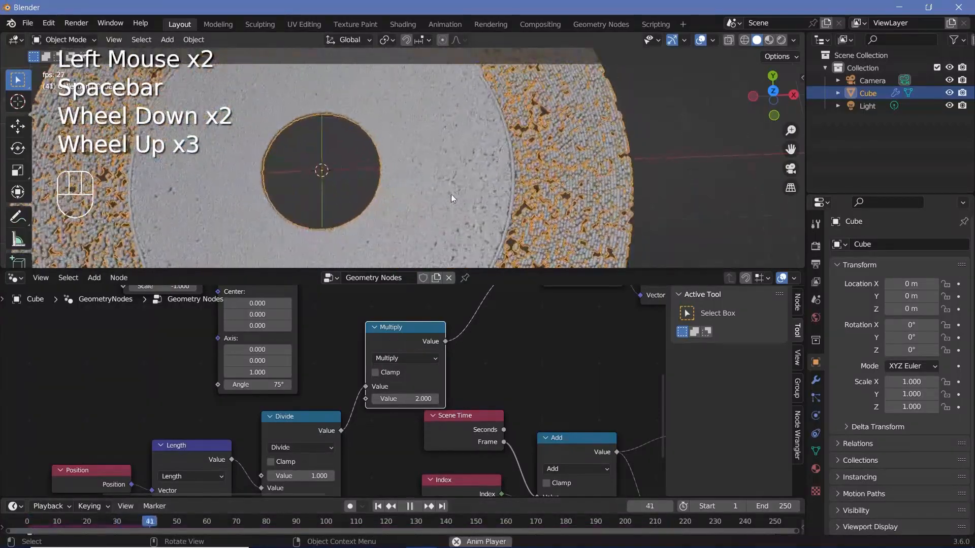
key("space")
key("space")
key("space")
key("space")
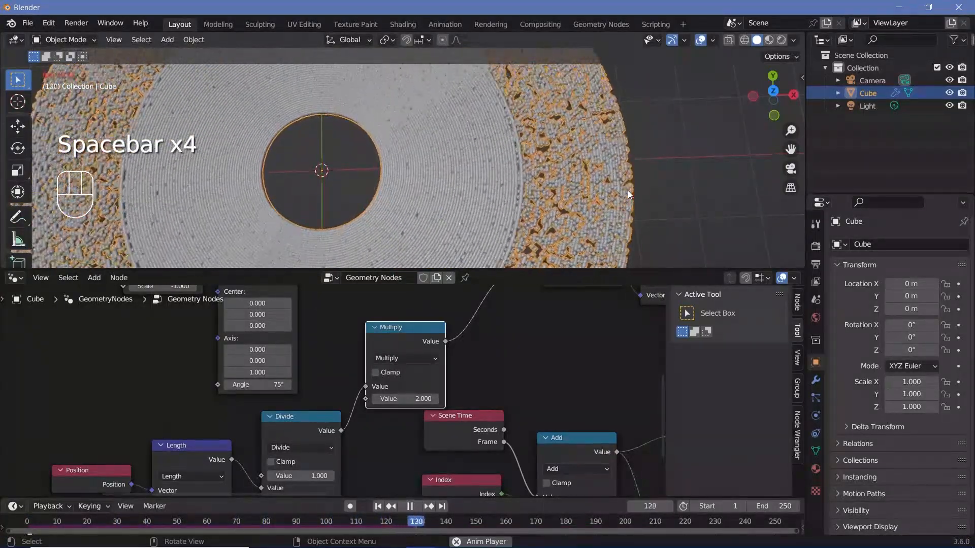
Set the Multiply node's second Value to 5 and replay the simulation from frame 0
key("space")
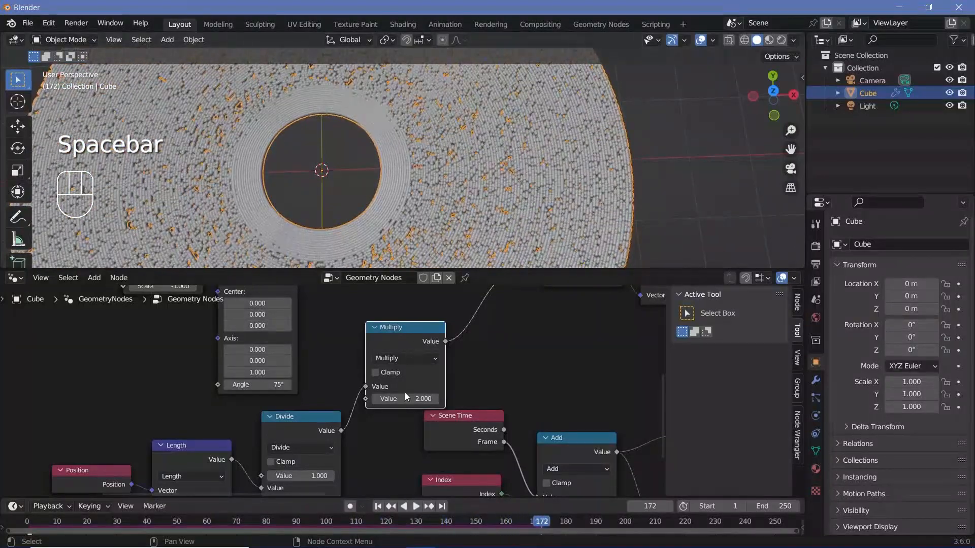
double_click(406, 399)
type("5")
key("Return")
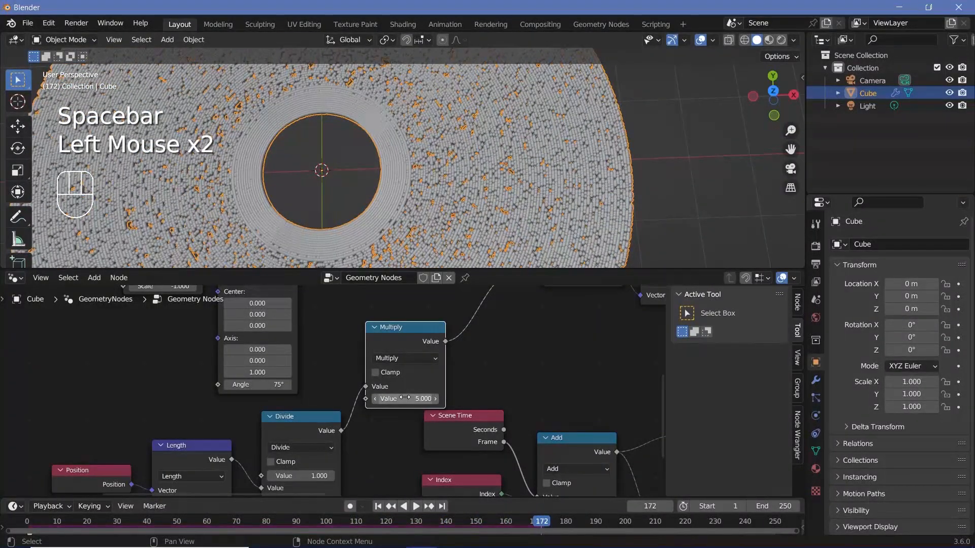
left_click(26, 525)
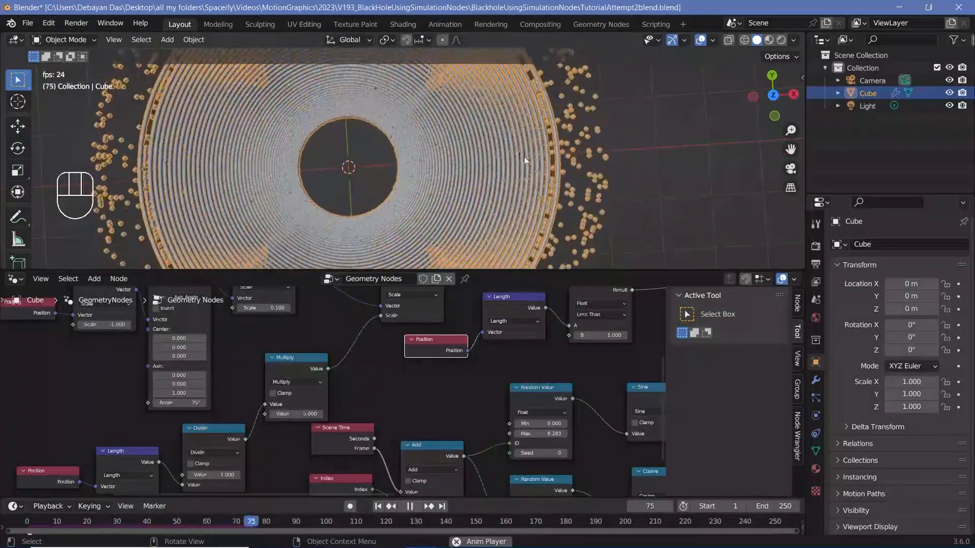
key("space")
Set the Scale factor to 0.01 on the Scale node that follows Vector Rotate
middle_click_drag(391, 322, 399, 368)
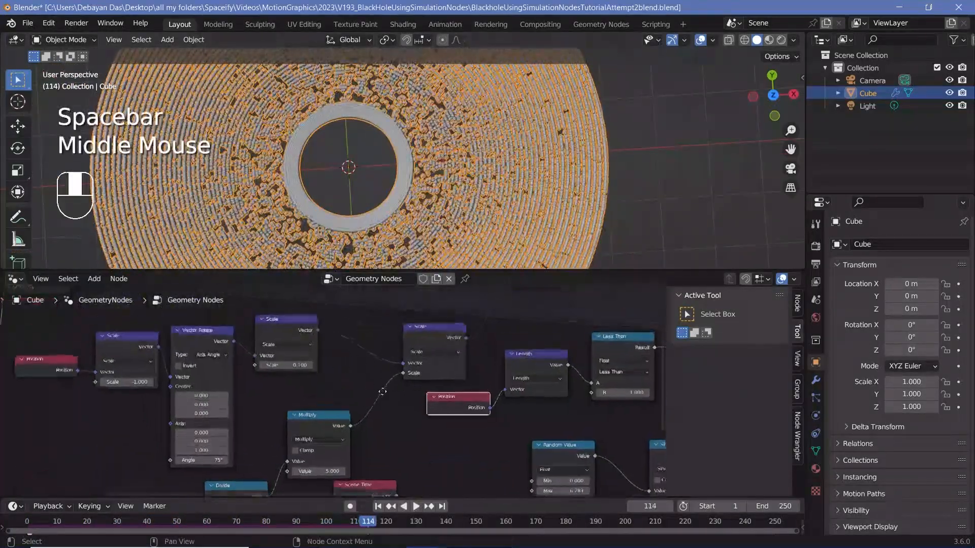
scroll(241, 308, "up", 1)
left_click(254, 316)
middle_click_drag(253, 316, 323, 332)
left_click(360, 383)
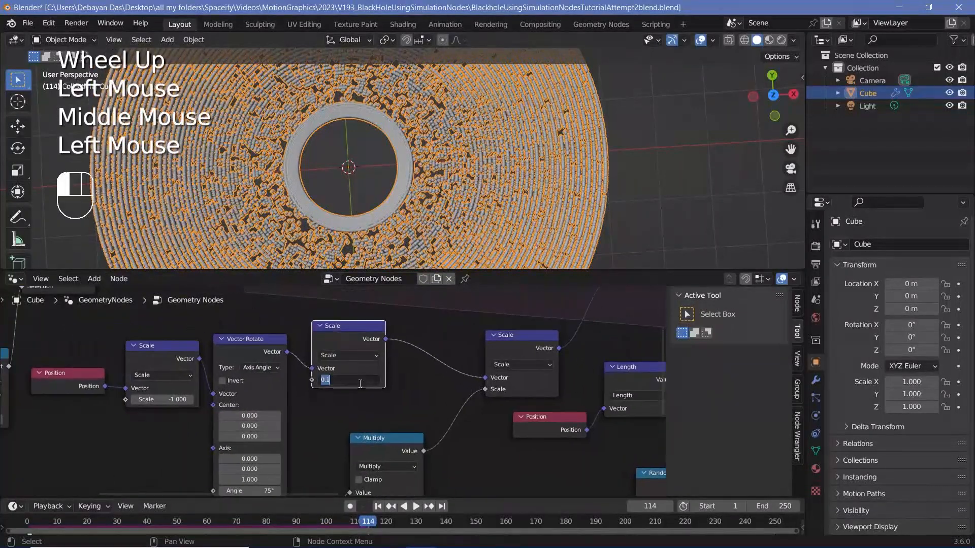
type("0.01")
key("Return")
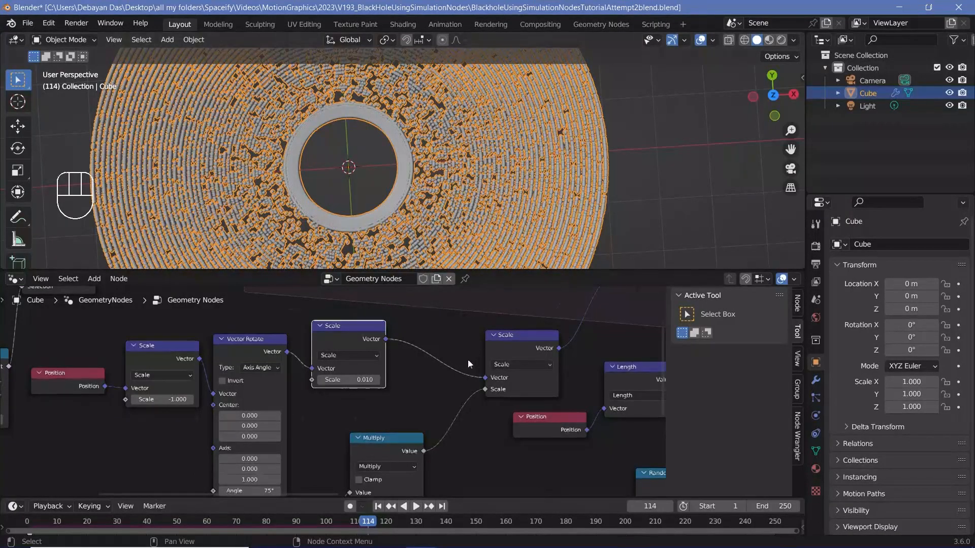
Play the simulation briefly, then restart it from frame 0 to examine the point motion with the reduced scale
scroll(430, 340, "down", 2)
middle_click_drag(429, 340, 401, 333)
key("space")
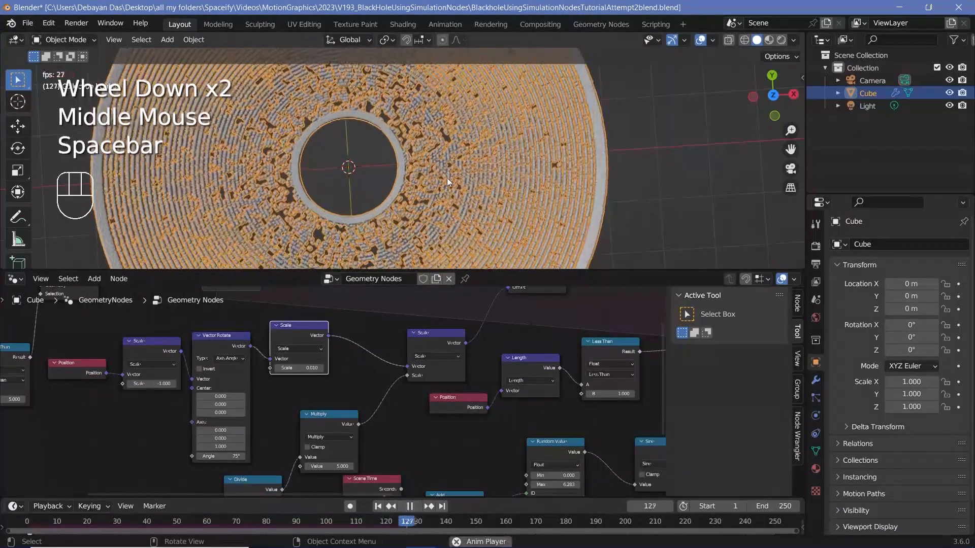
key("space")
left_click(27, 522)
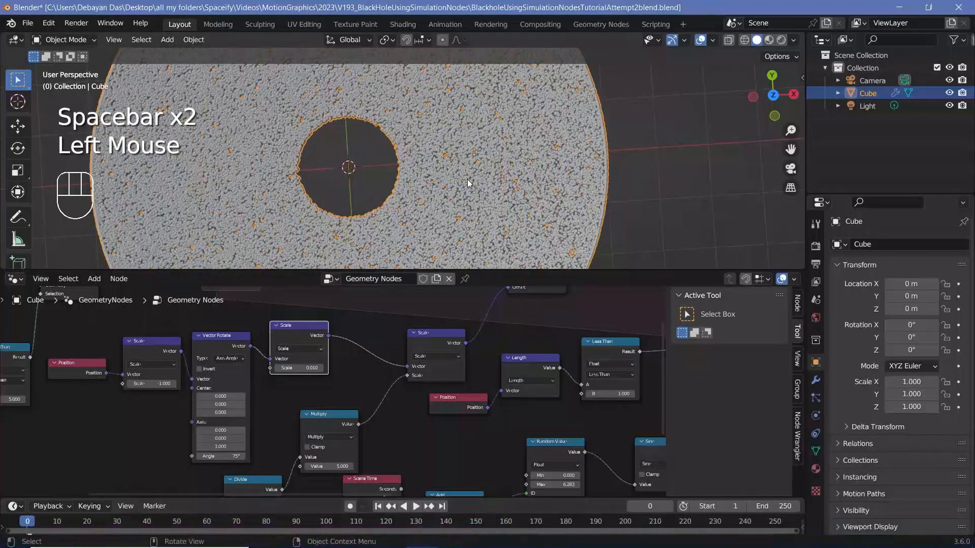
key("space")
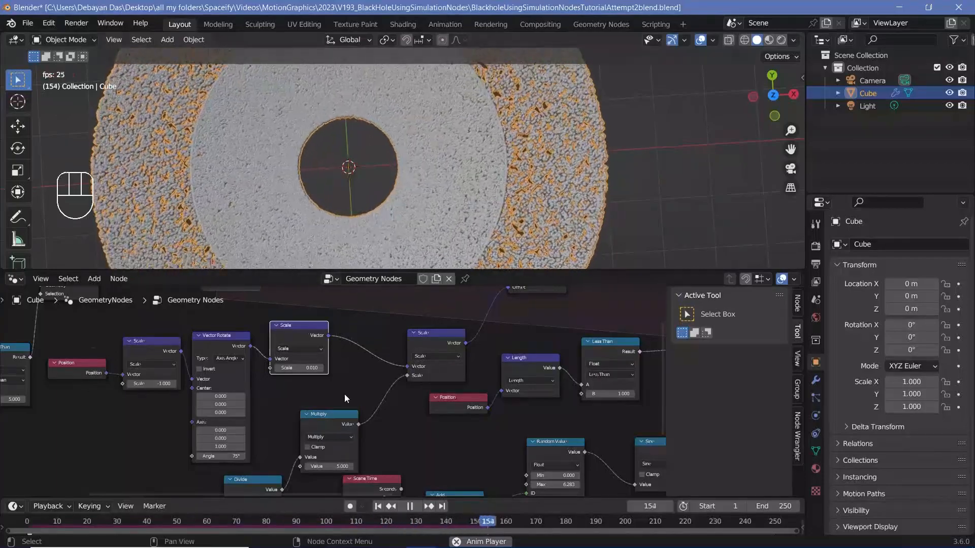
Set the Multiply node's second Value to 7
scroll(345, 394, "up", 2)
left_click(310, 441)
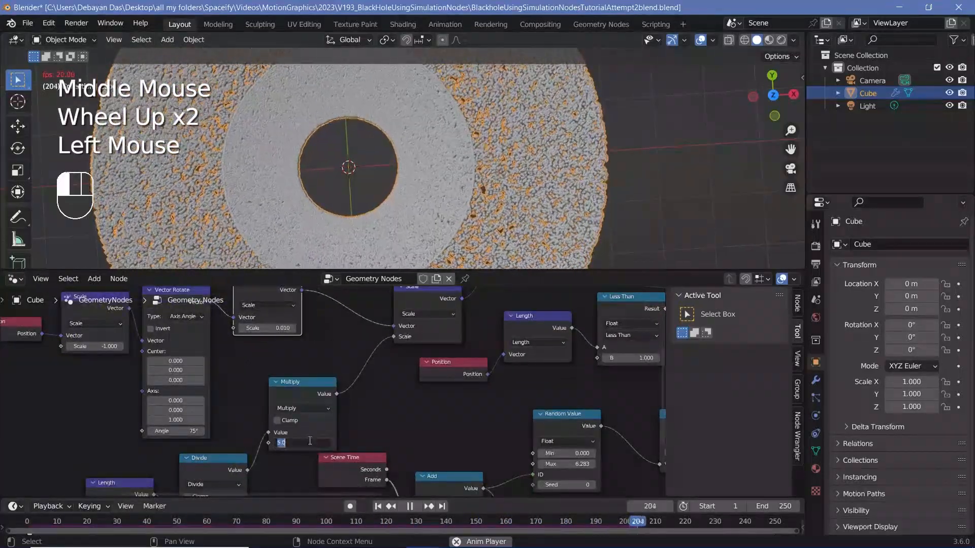
type("7")
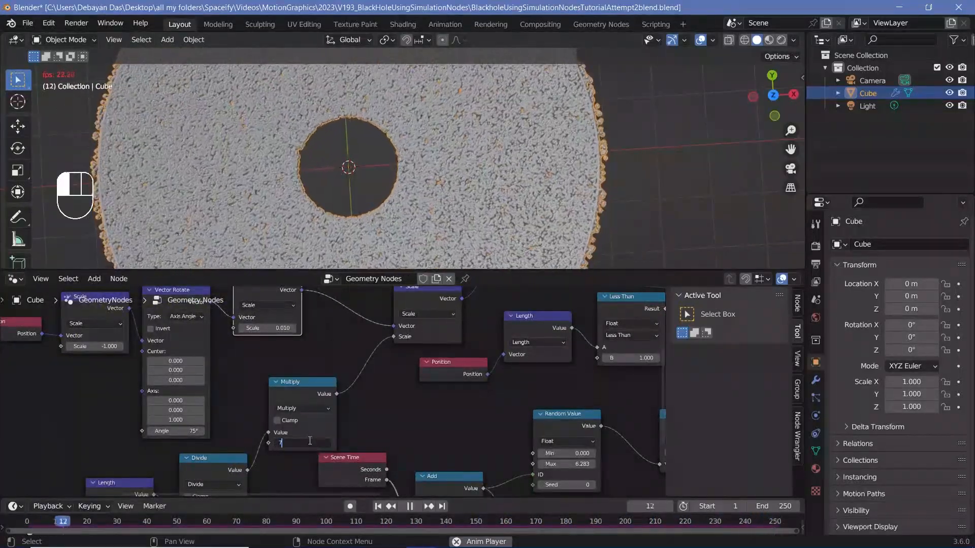
Set the Multiply node's second value to 7 and replay the simulation from frame 0
left_click(317, 522)
key("space")
left_click(27, 526)
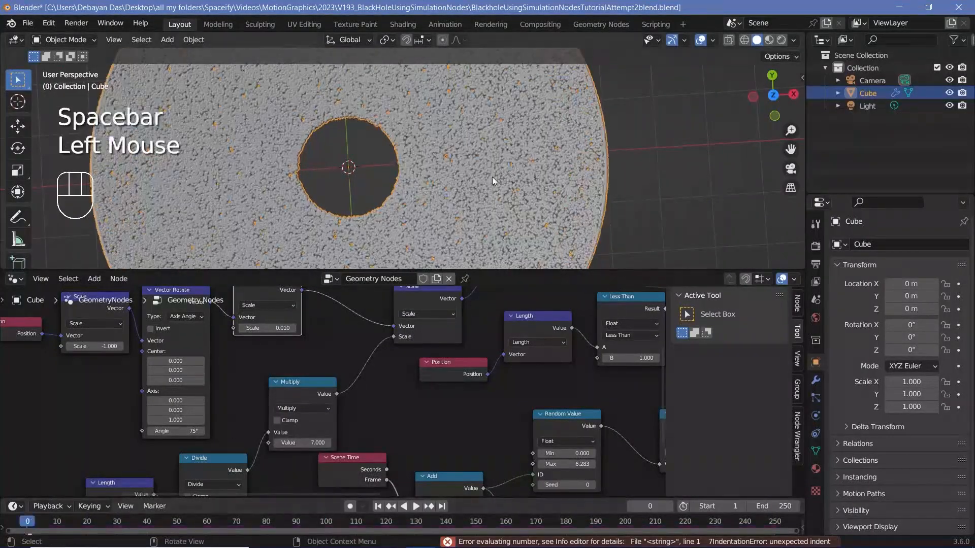
key("space")
scroll(433, 178, "down", 4)
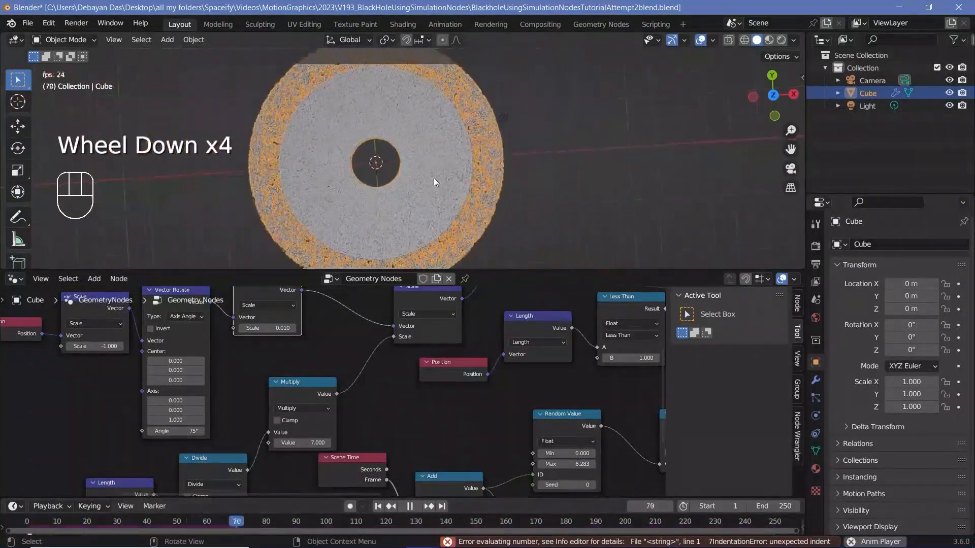
Replay the simulation from frame 0 up to about frame 245 to check the particle motion
scroll(433, 178, "up", 2)
key("space")
left_click(29, 524)
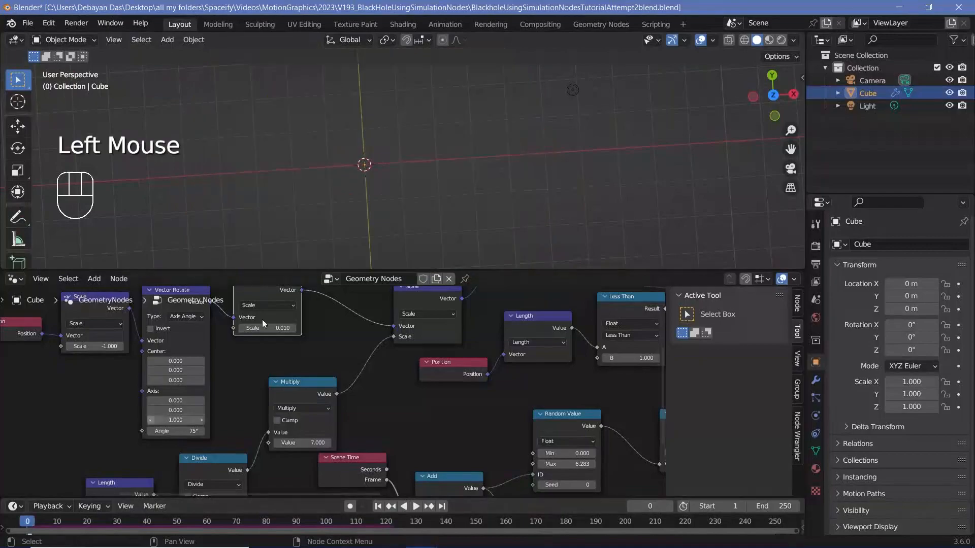
key("space")
scroll(419, 176, "down", 2)
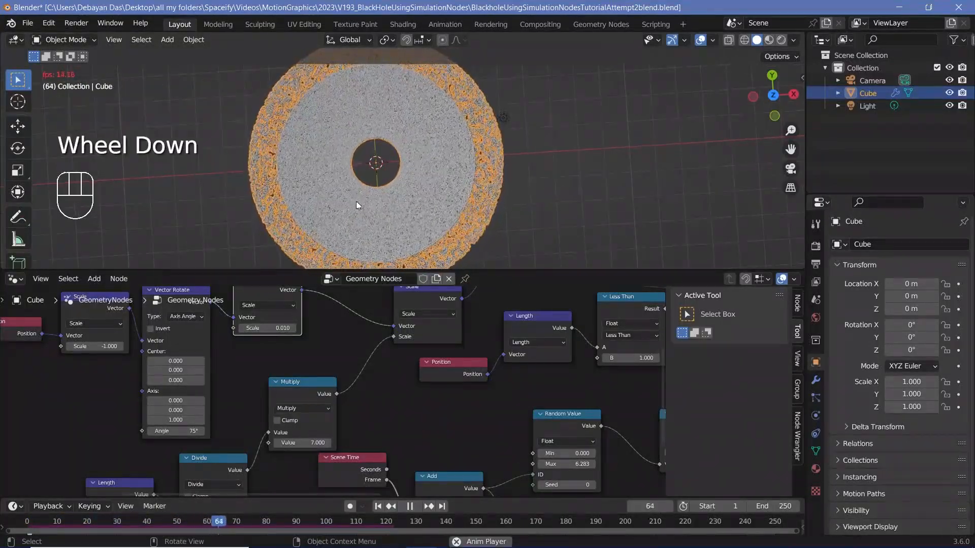
key("space")
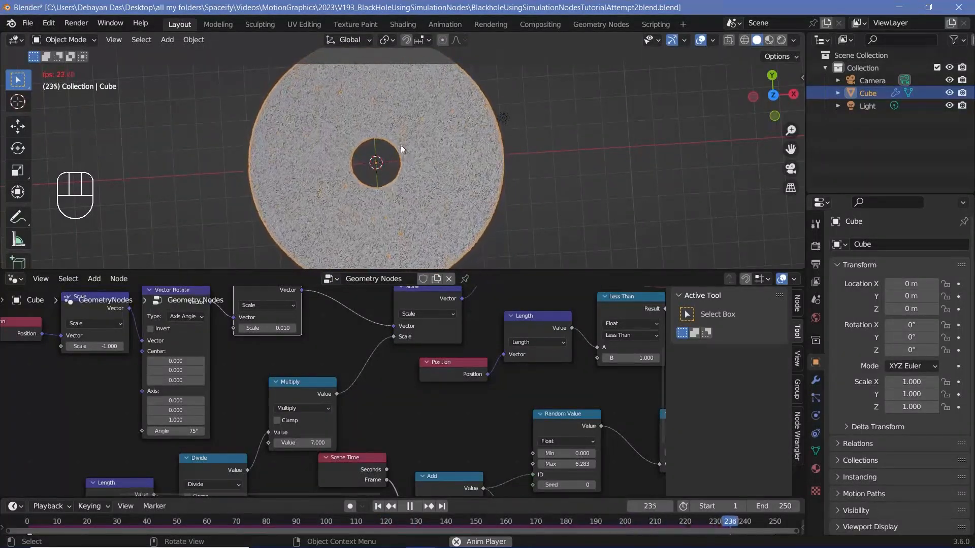
key("space")
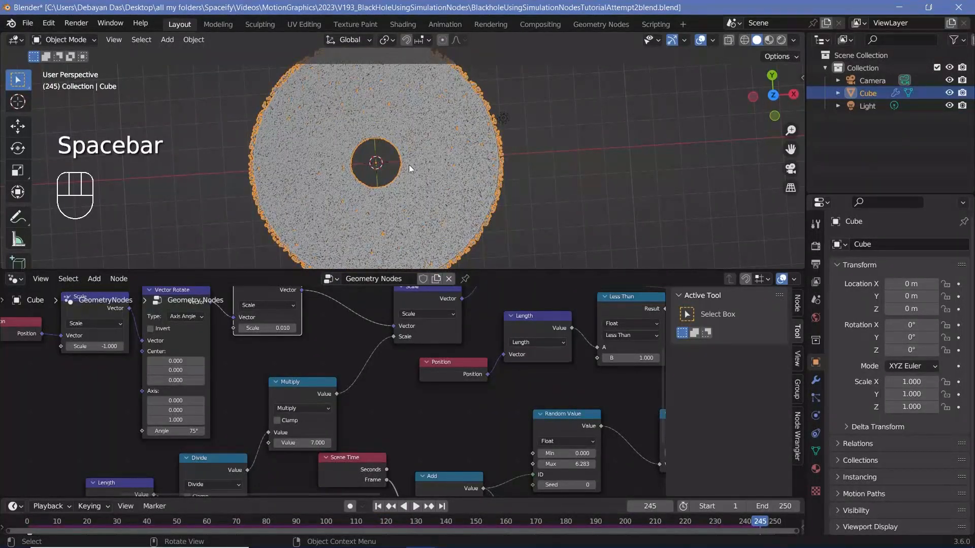
Set the Seed to 115 on the Random Value node that feeds the Cosine node
scroll(525, 418, "down", 3)
middle_click_drag(525, 418, 350, 356)
scroll(349, 357, "up", 3)
middle_click_drag(364, 393, 383, 370)
left_click(334, 401)
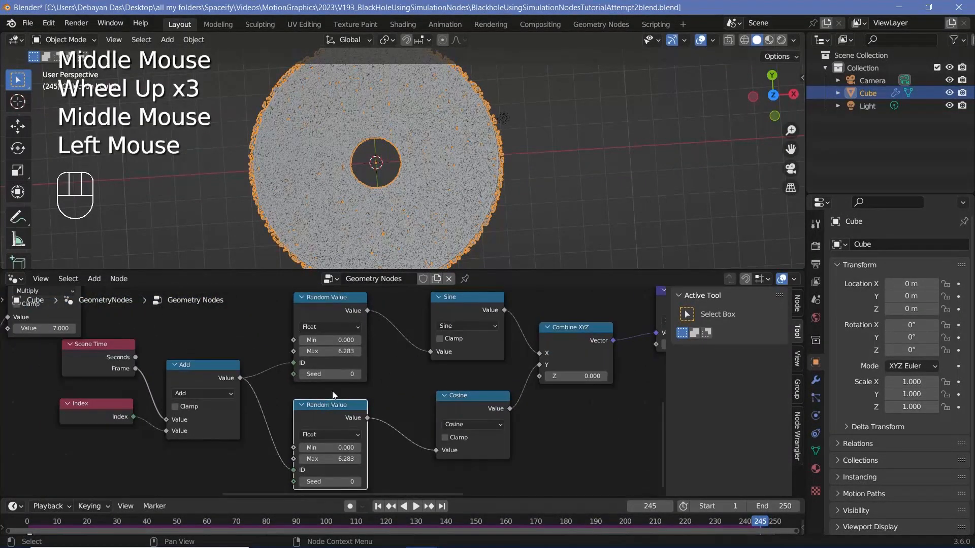
left_click(342, 300)
middle_click_drag(363, 416, 352, 401)
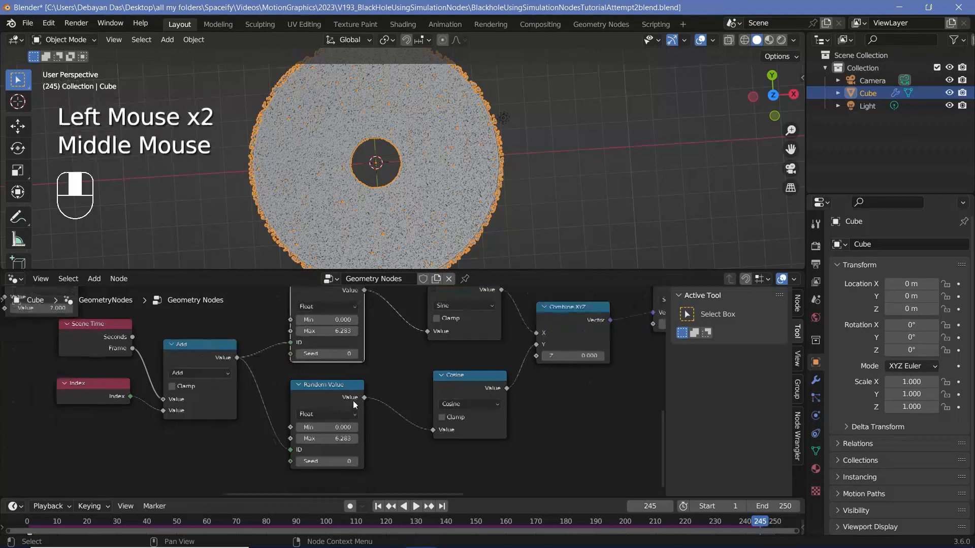
scroll(340, 346, "up", 1)
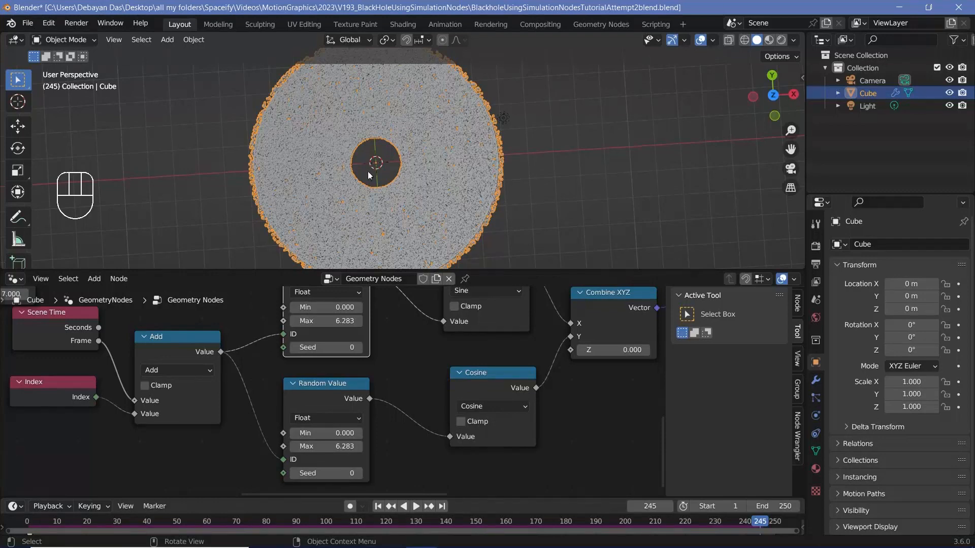
middle_click_drag(412, 147, 425, 199, "shift")
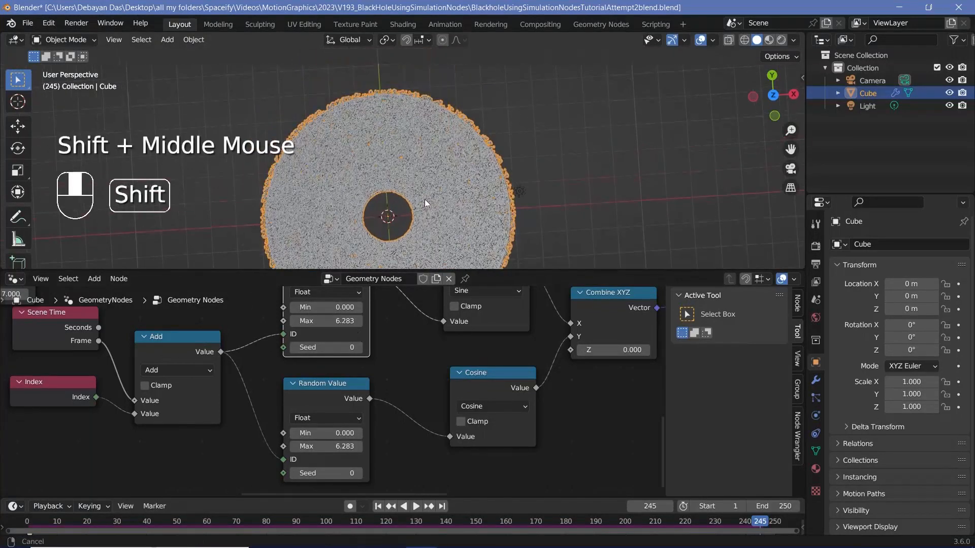
scroll(409, 136, "up", 2)
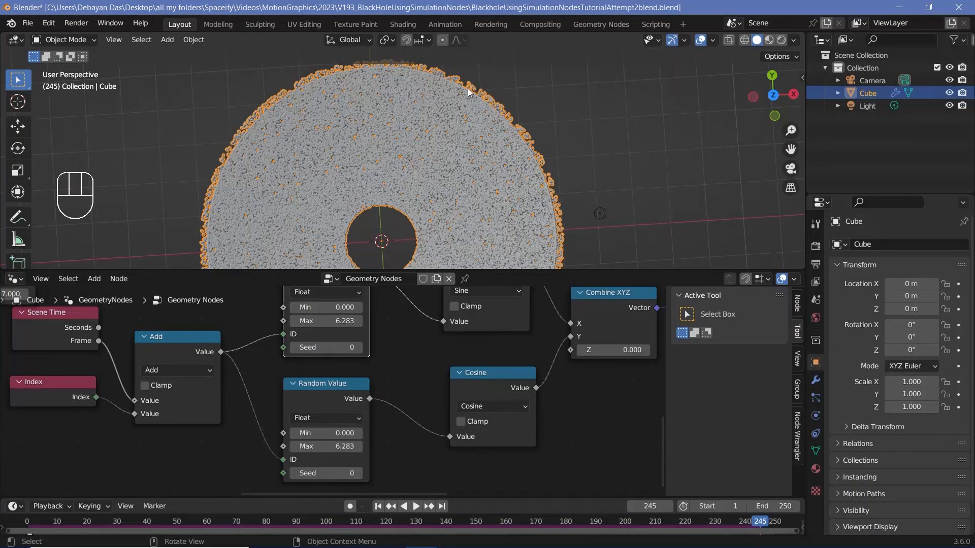
middle_click_drag(364, 483, 382, 455)
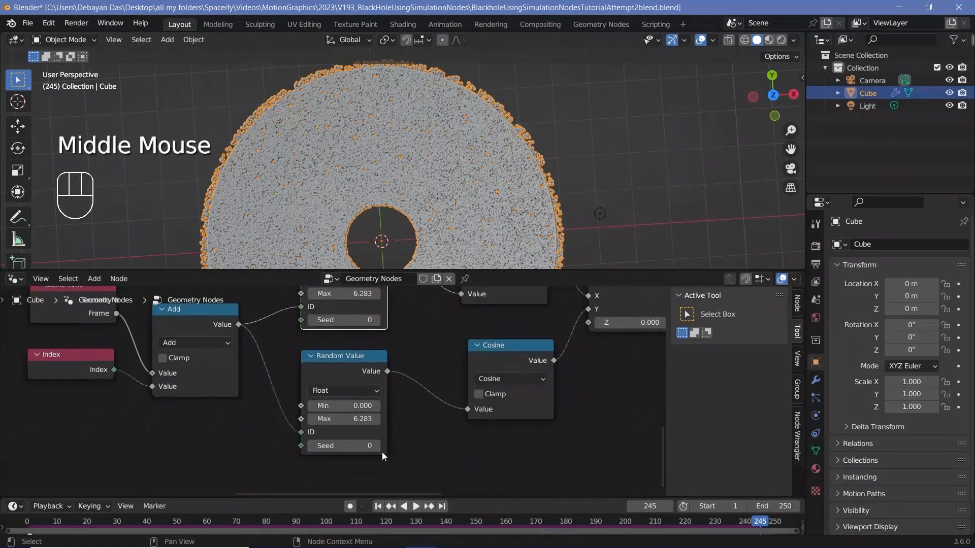
left_click_drag(346, 446, 545, 459)
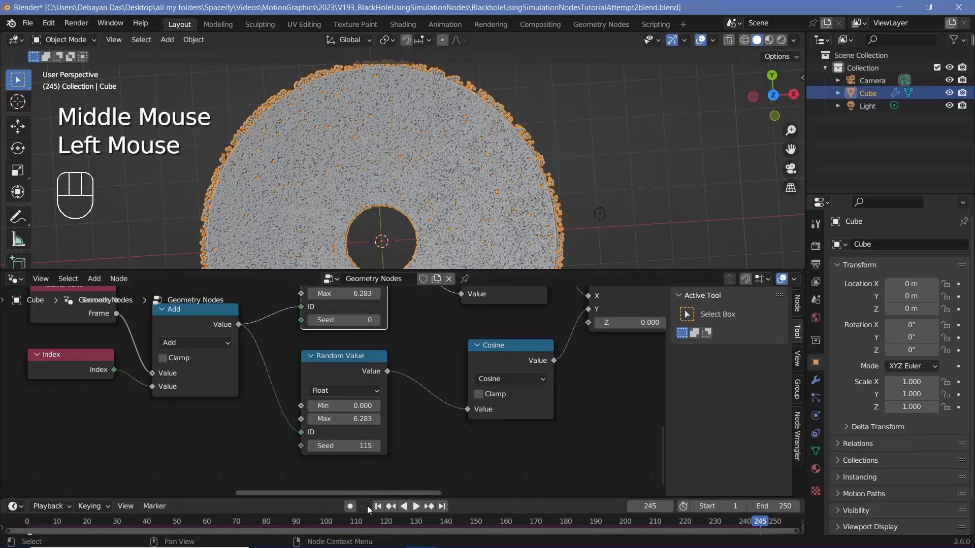
Play the simulation from frame 0 to frame 240 and examine the shape the particles form around the central hole
left_click(32, 521)
key("space")
scroll(398, 153, "down", 1)
scroll(397, 153, "up", 1)
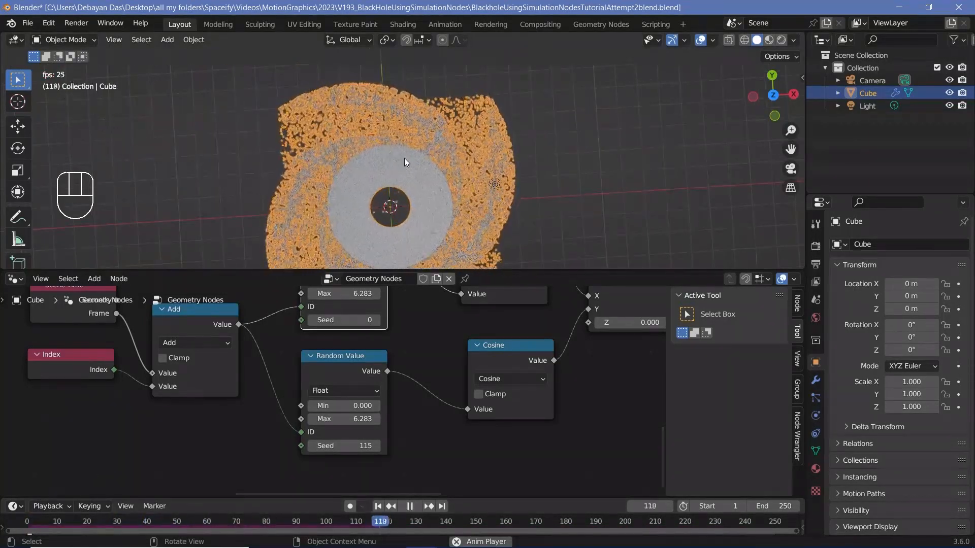
scroll(405, 158, "up", 1)
scroll(406, 157, "down", 3)
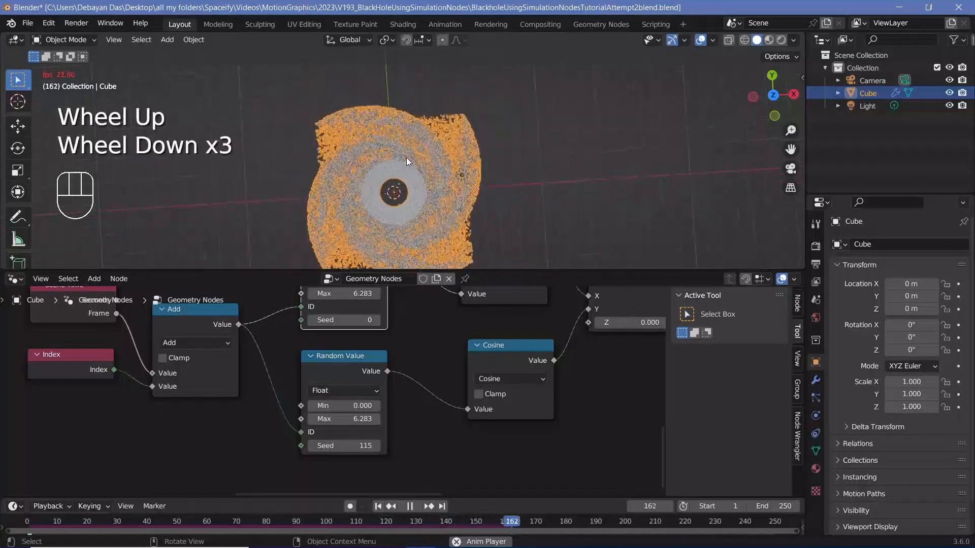
scroll(406, 157, "up", 2)
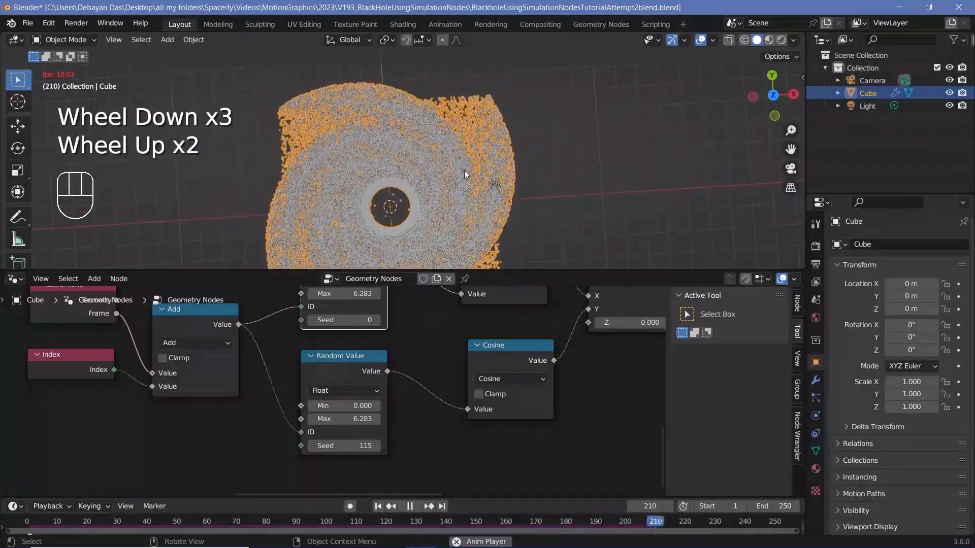
key("space")
middle_click_drag(424, 184, 455, 175, "shift")
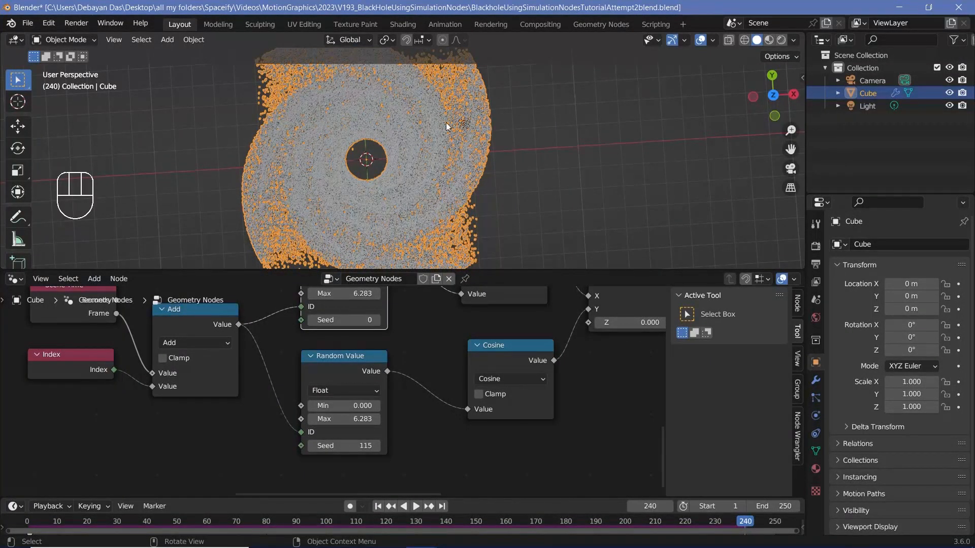
middle_click_drag(447, 126, 432, 163, "shift")
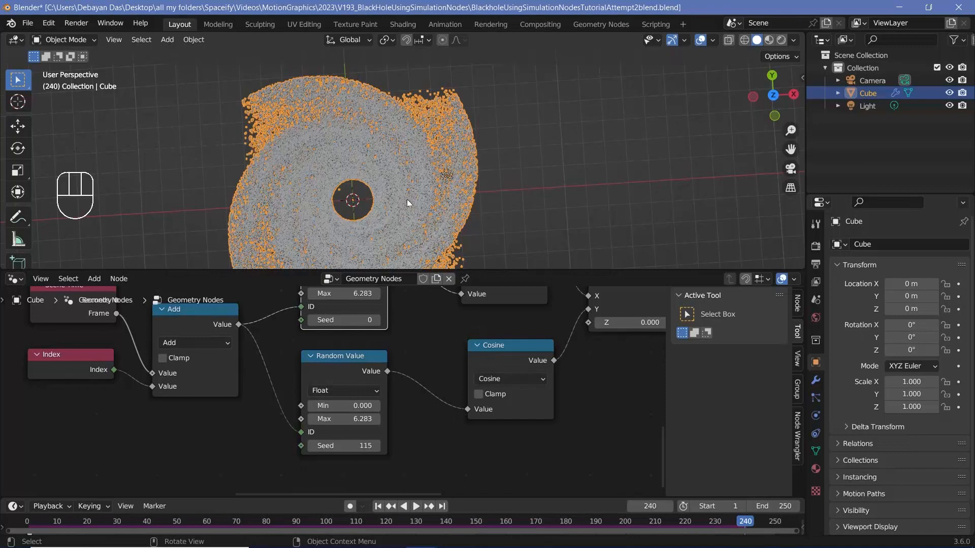
Set the scene's end frame to 800 and continue the playback to frame 360
left_click(774, 507)
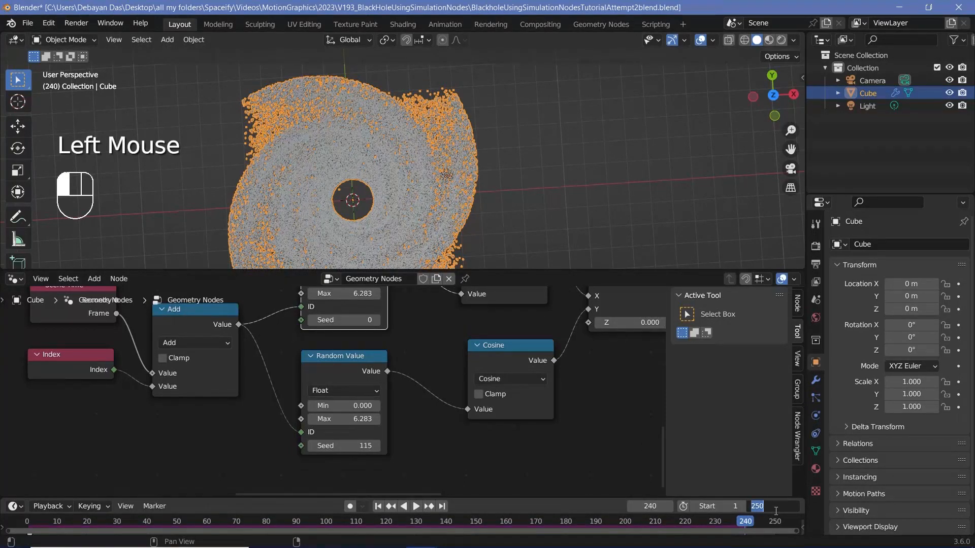
type("800")
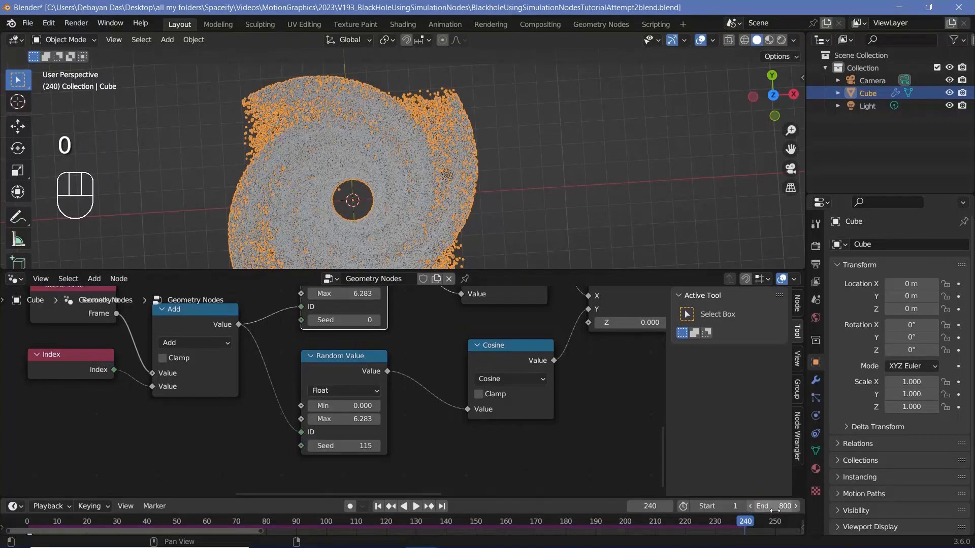
key("Return")
key("space")
scroll(409, 158, "down", 1)
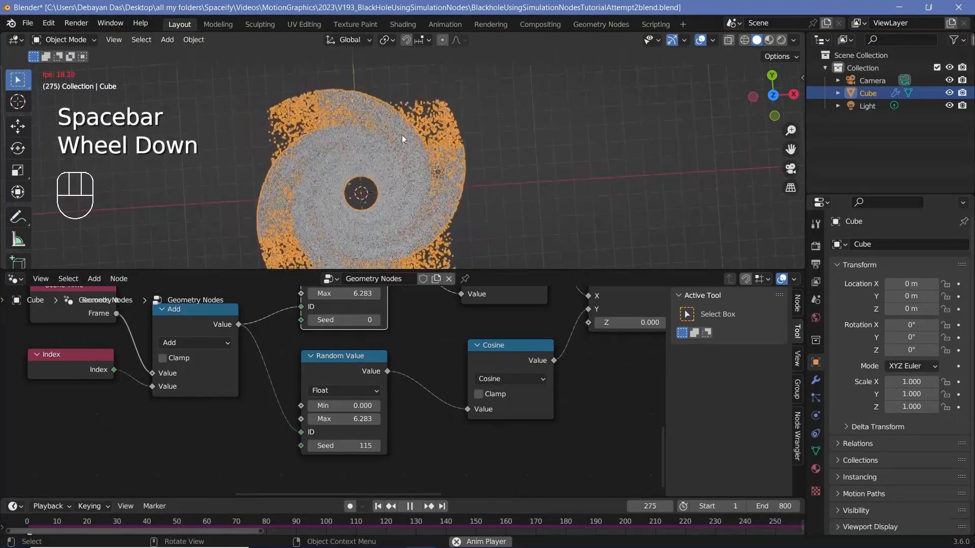
scroll(414, 144, "up", 2)
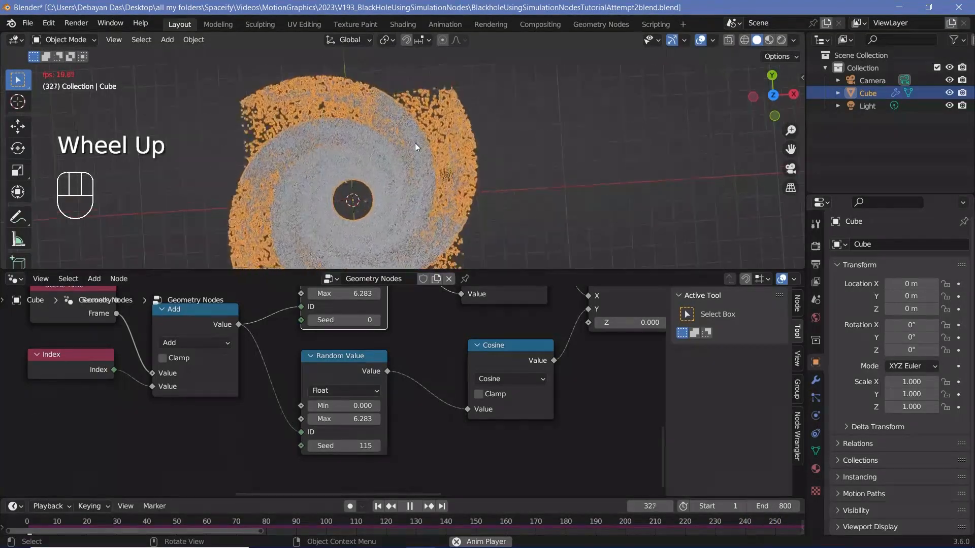
key("space")
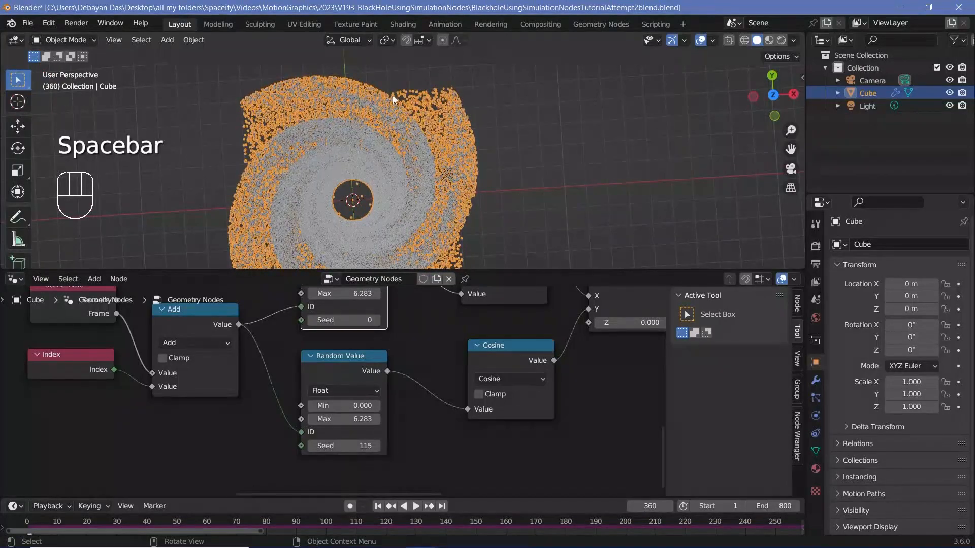
Examine the outer corners of the particle spiral up close and from a distance
middle_click_drag(242, 110, 457, 158, "shift")
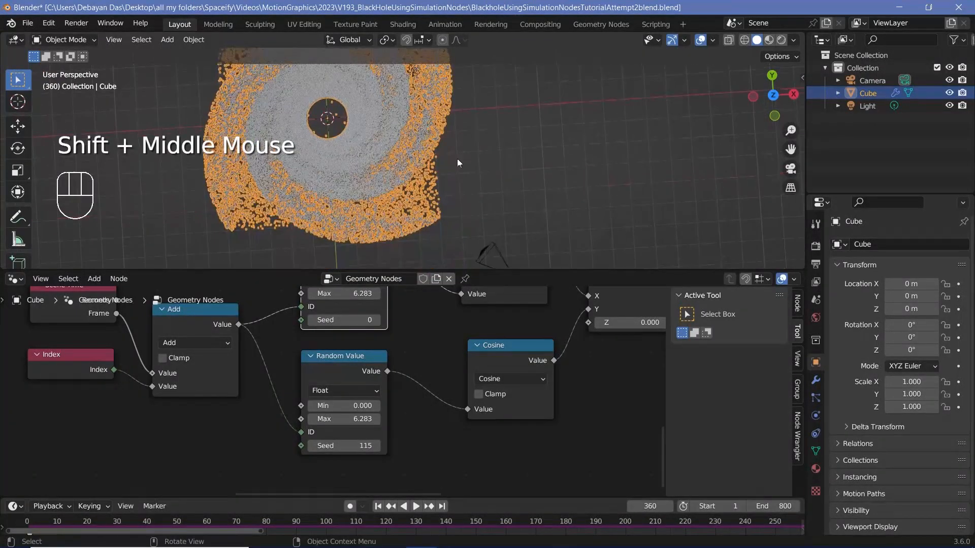
middle_click_drag(241, 236, 450, 257, "shift")
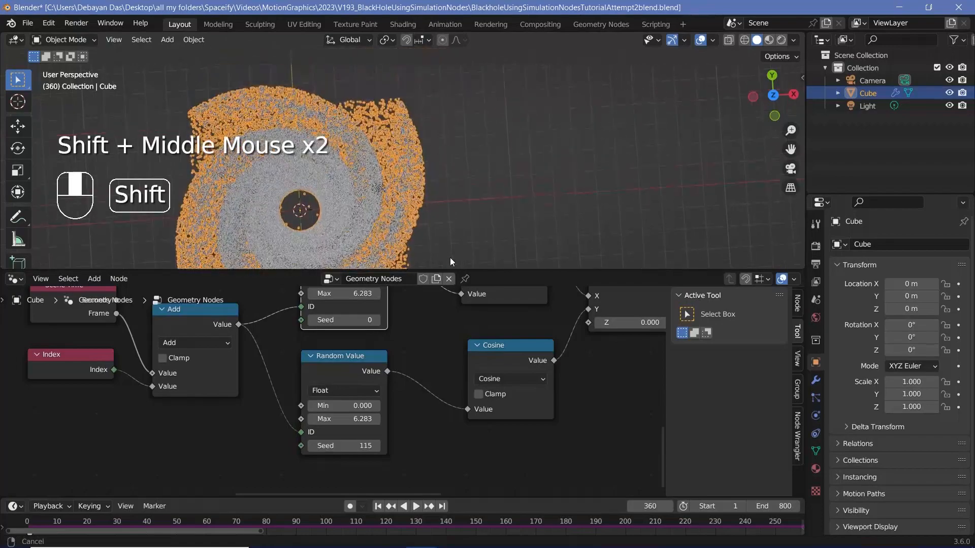
scroll(385, 129, "up", 5)
scroll(385, 129, "down", 2)
scroll(376, 131, "up", 1)
scroll(376, 131, "up", 2)
middle_click_drag(376, 131, 421, 106, "shift")
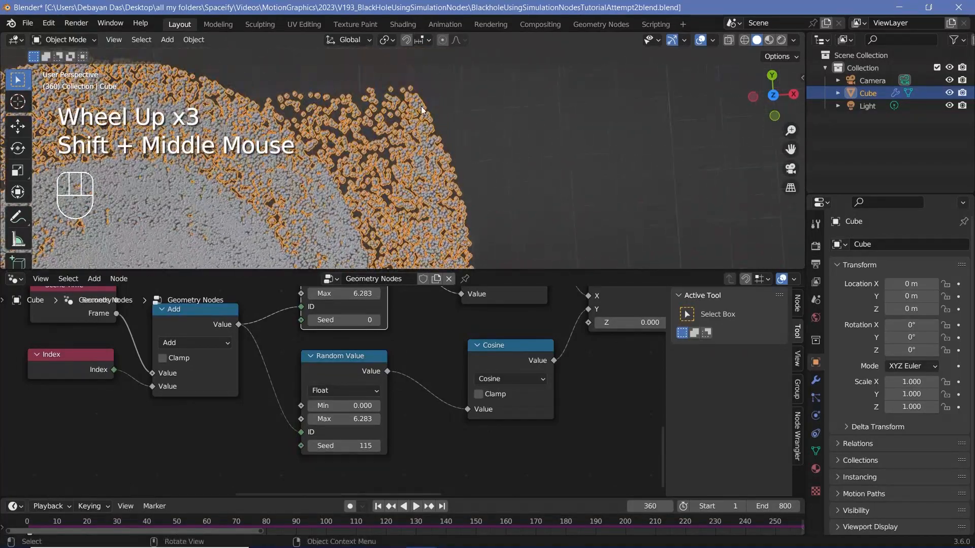
scroll(341, 103, "up", 5)
middle_click_drag(340, 103, 430, 199, "shift")
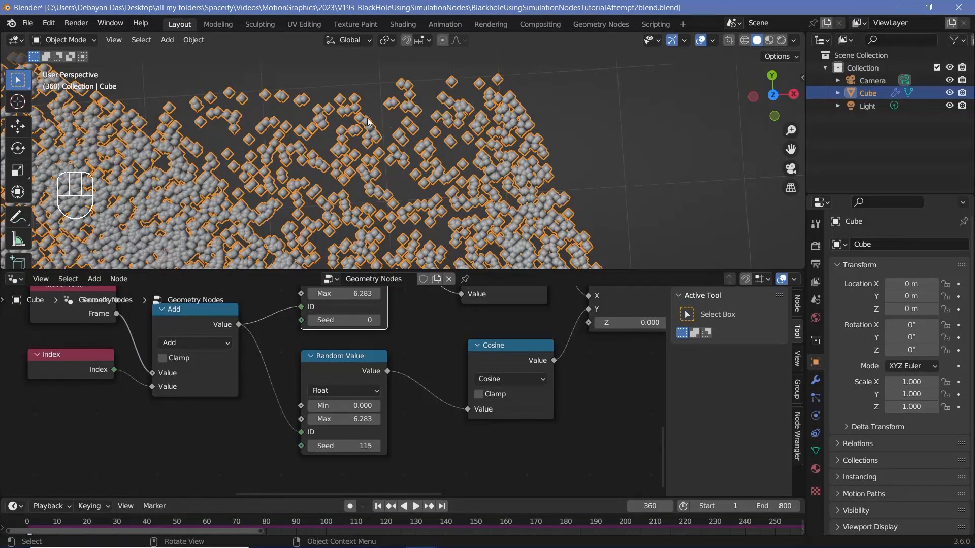
scroll(388, 144, "down", 2)
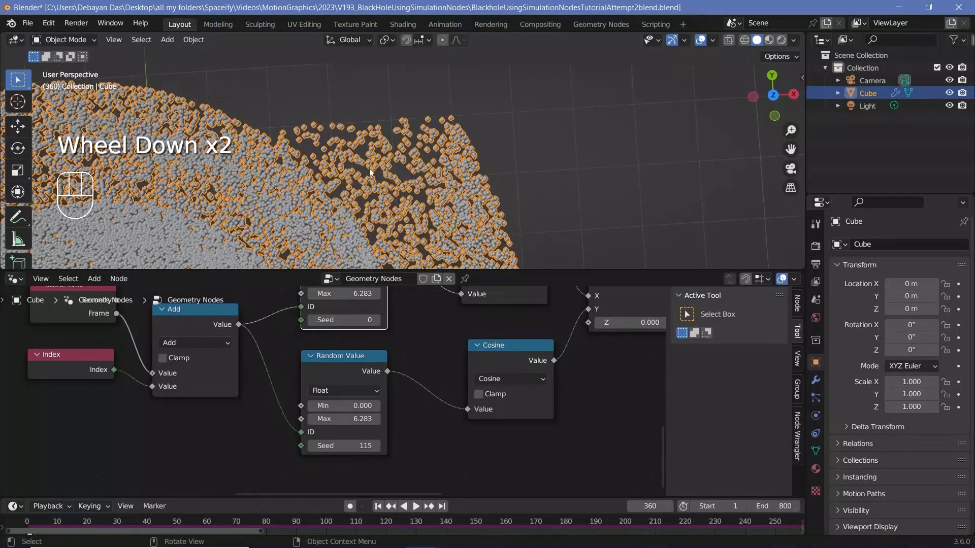
scroll(395, 154, "down", 4)
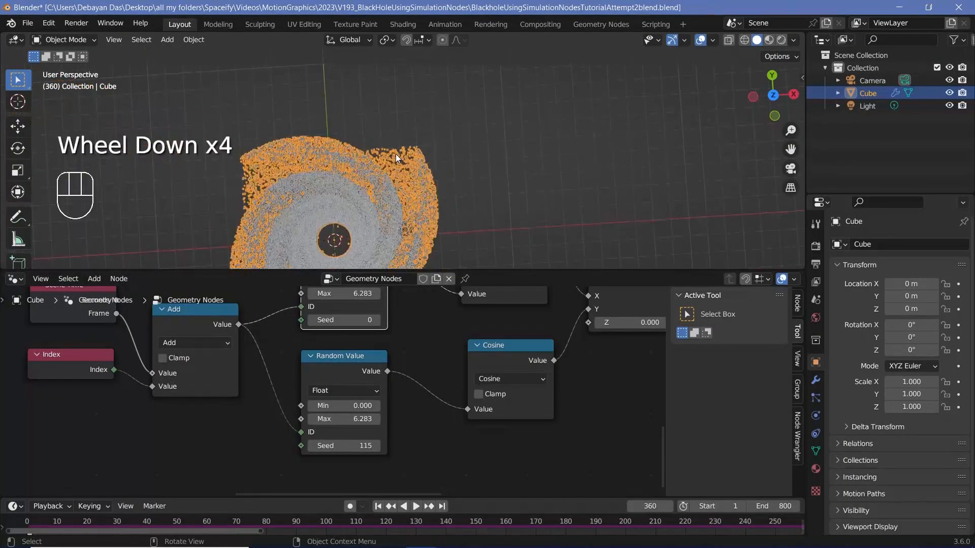
scroll(342, 140, "up", 4)
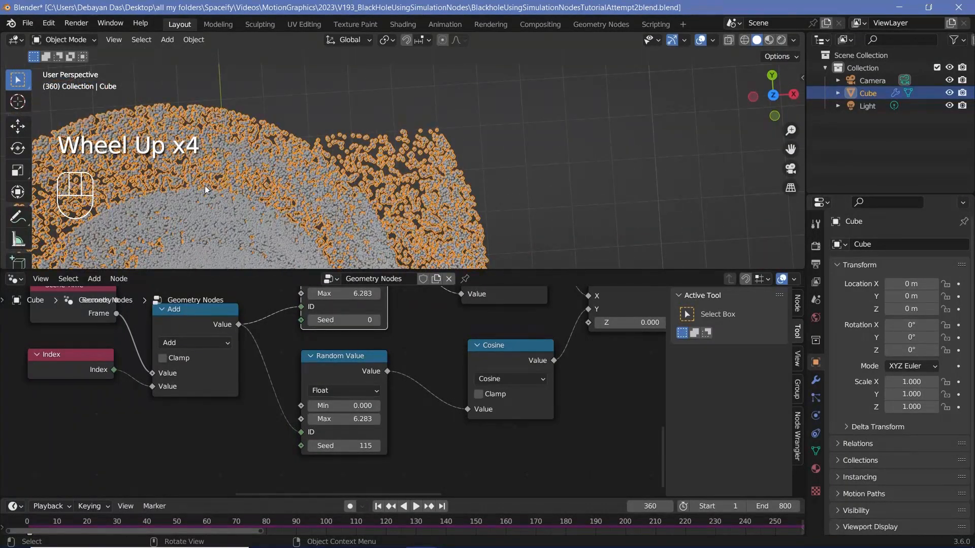
Continue the simulation playback to frame 476 and watch the spiral from a tilted angle
key("space")
scroll(366, 186, "down", 2)
middle_click_drag(205, 185, 378, 72, "shift")
middle_click_drag(390, 137, 520, 423)
key("space")
Move the Group Output node away from Simulation Output to leave a wide gap between them
scroll(471, 328, "down", 4)
scroll(515, 395, "up", 2)
scroll(516, 395, "up", 3)
left_click(625, 327)
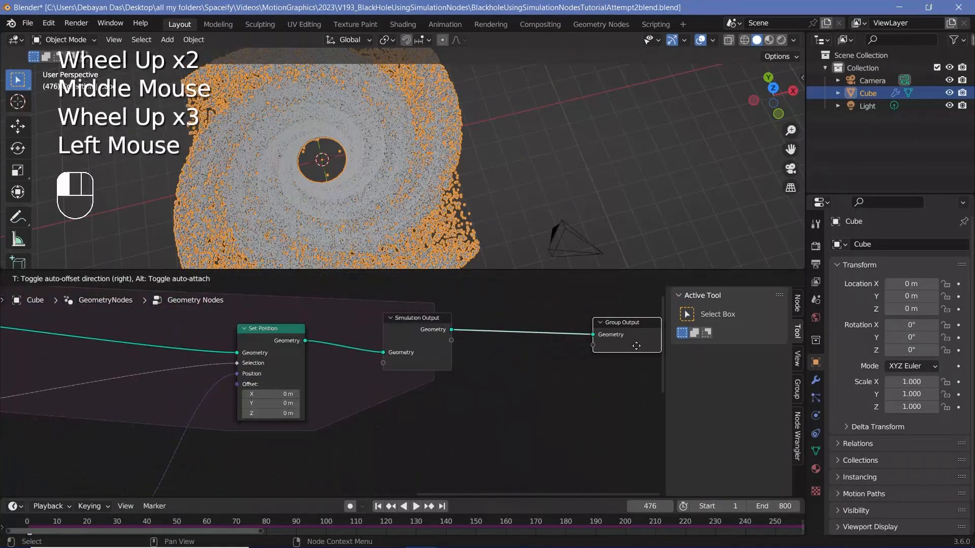
Show the cube's physics properties and expand the Simulation Nodes section with its baking options
middle_click_drag(372, 184, 342, 196)
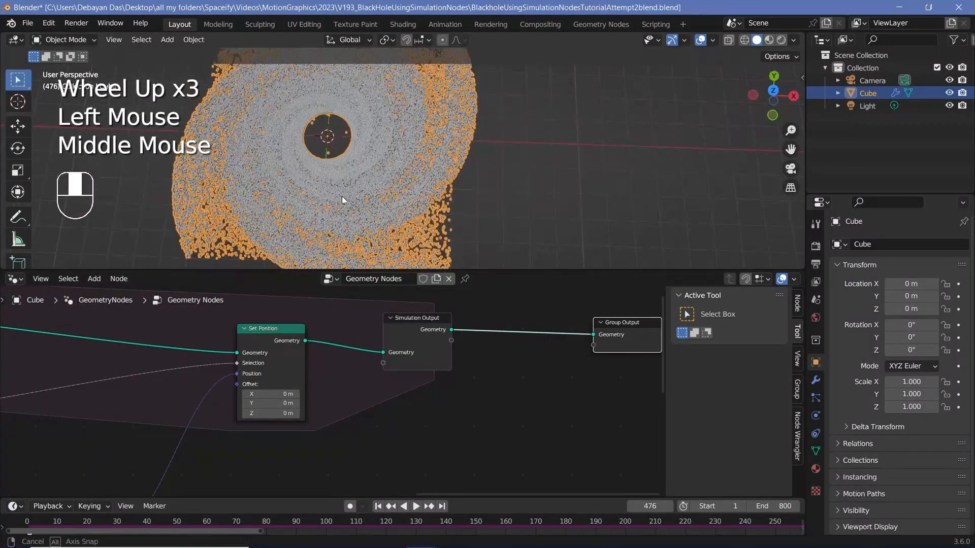
left_click(816, 415)
left_click(846, 362)
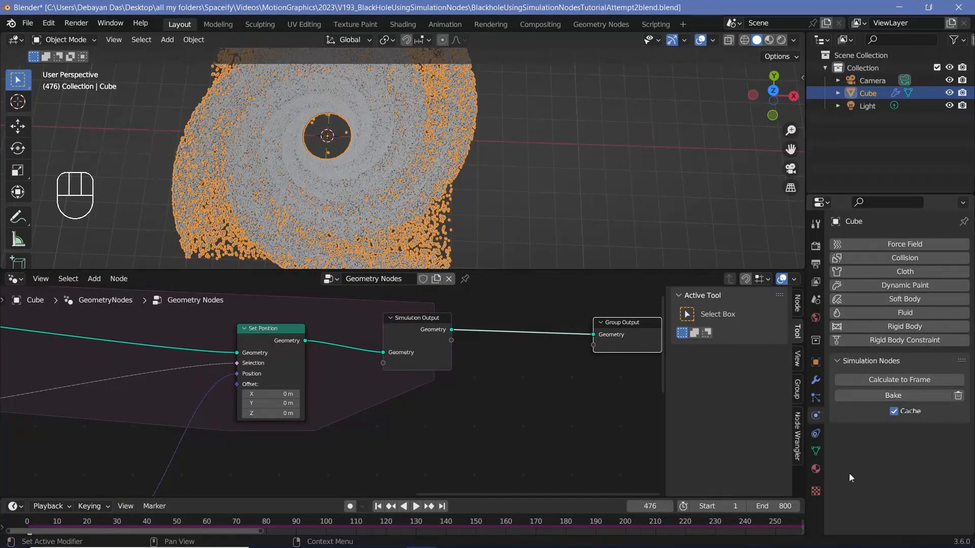
Scrub the timeline back to frame 57 and play the simulation from there
left_click_drag(254, 523, 197, 527)
scroll(431, 230, "down", 3)
middle_click_drag(430, 229, 423, 151)
scroll(422, 151, "up", 3)
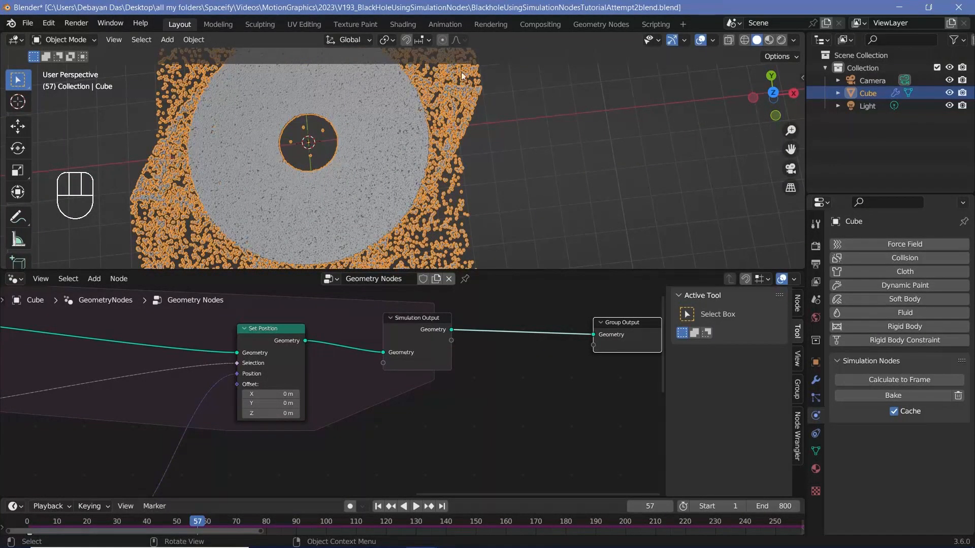
key("space")
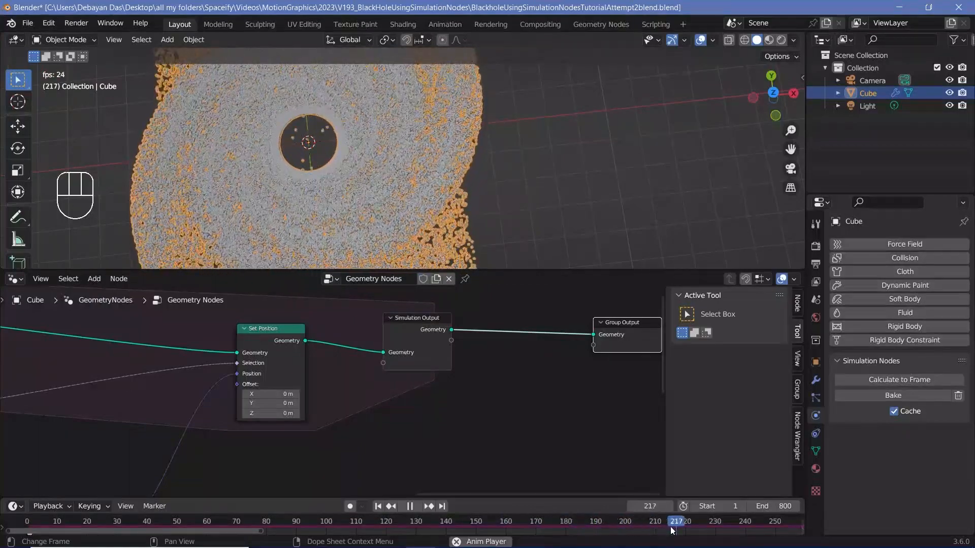
Stop the playback at frame 236 and set the end frame to 236+300
key("space")
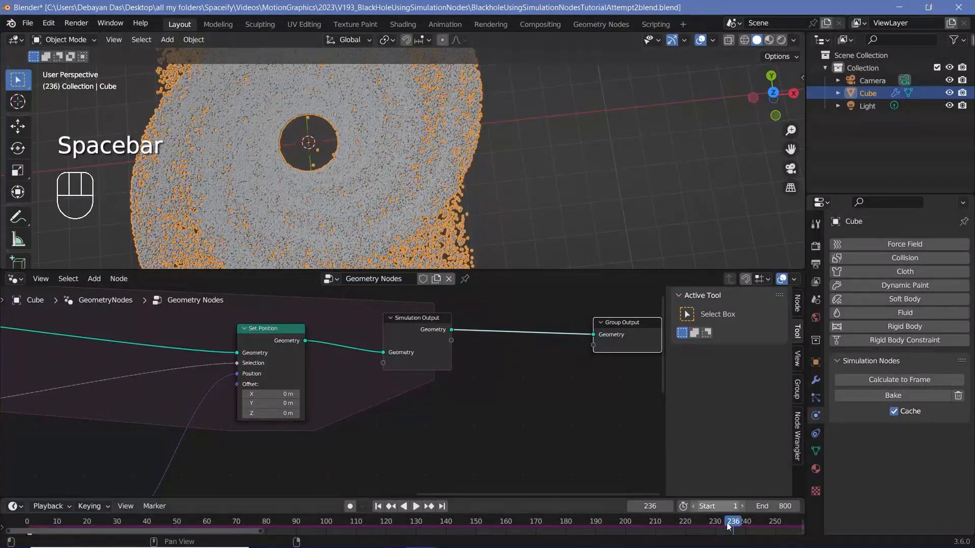
middle_click_drag(305, 146, 396, 143, "shift")
scroll(396, 143, "down", 2, "shift")
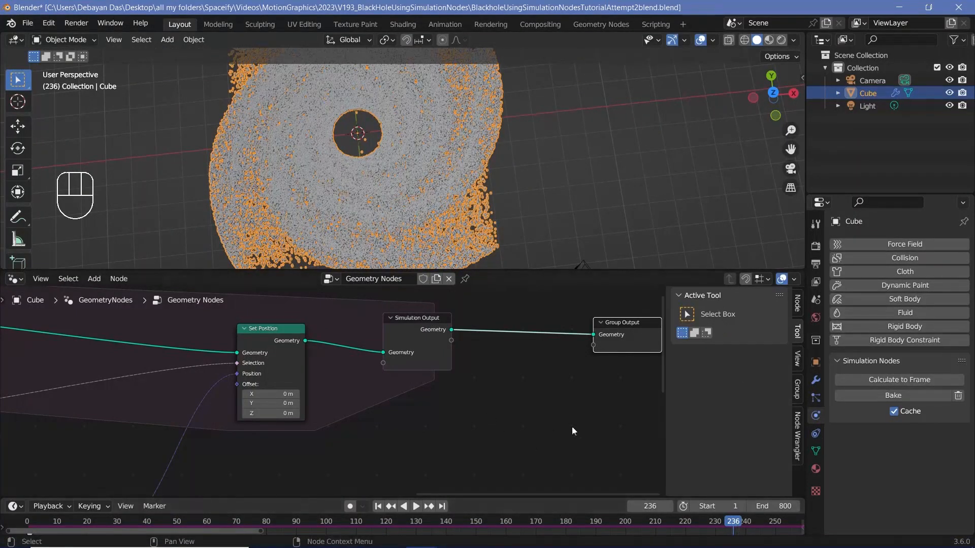
scroll(572, 430, "down", 2)
middle_click_drag(571, 431, 432, 401)
left_click(777, 505)
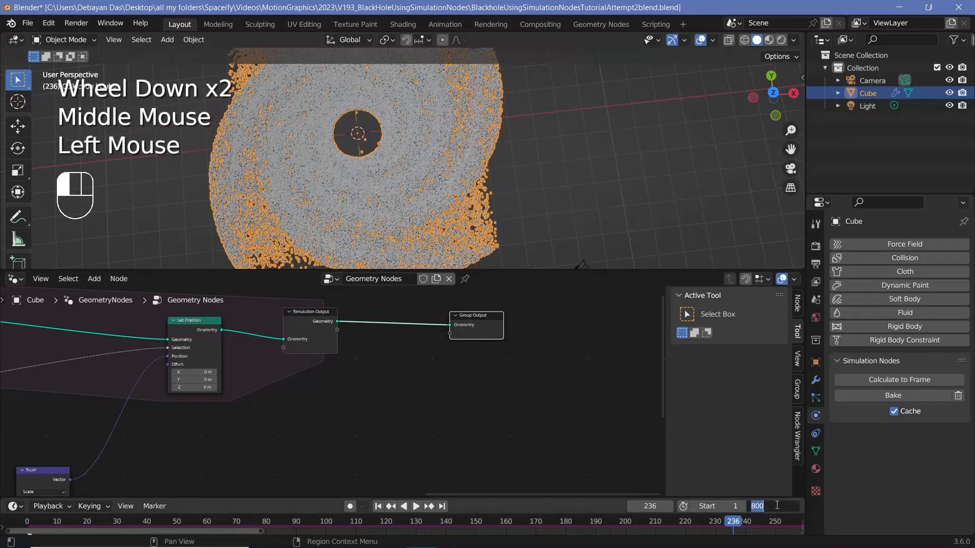
type("236+")
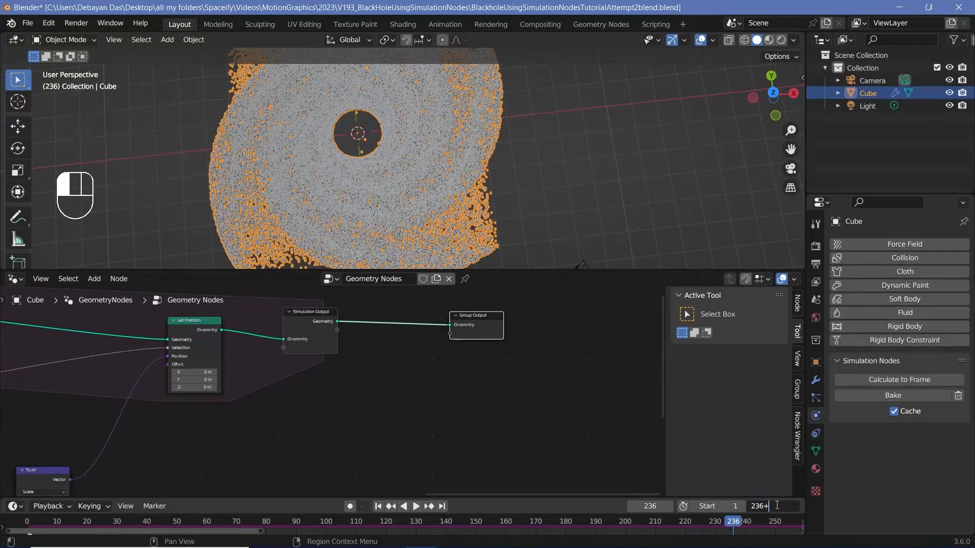
type("300")
key("Return")
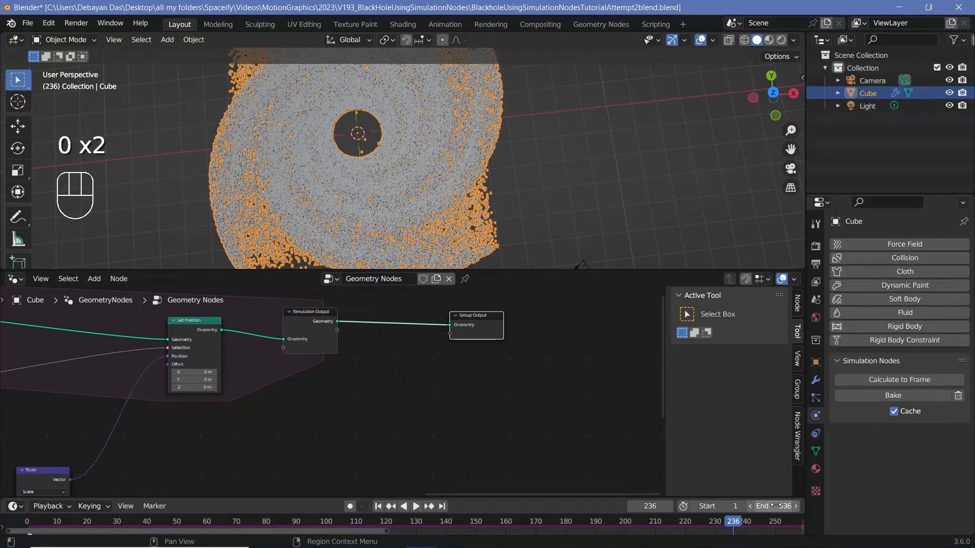
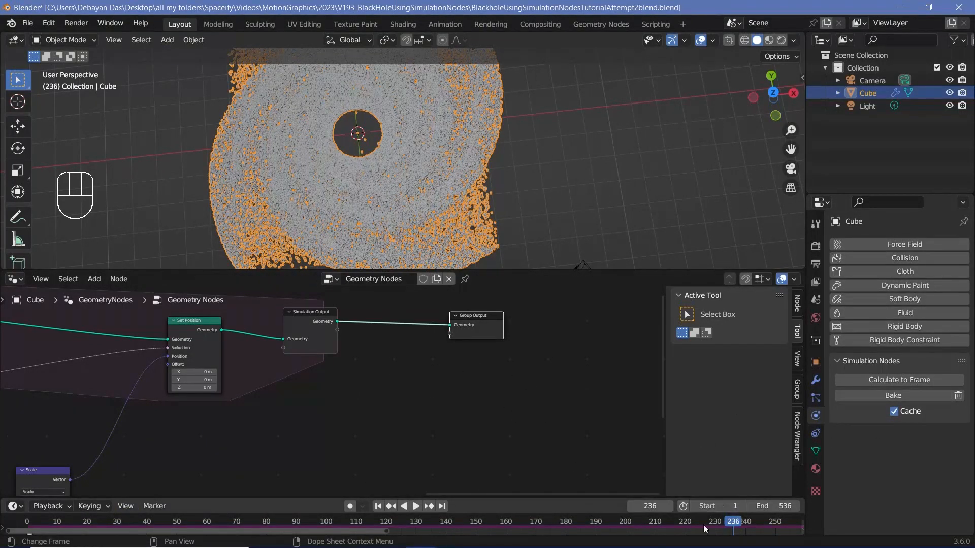
Bake the cube's simulation nodes and set the timeline's start frame to 236
left_click(867, 395)
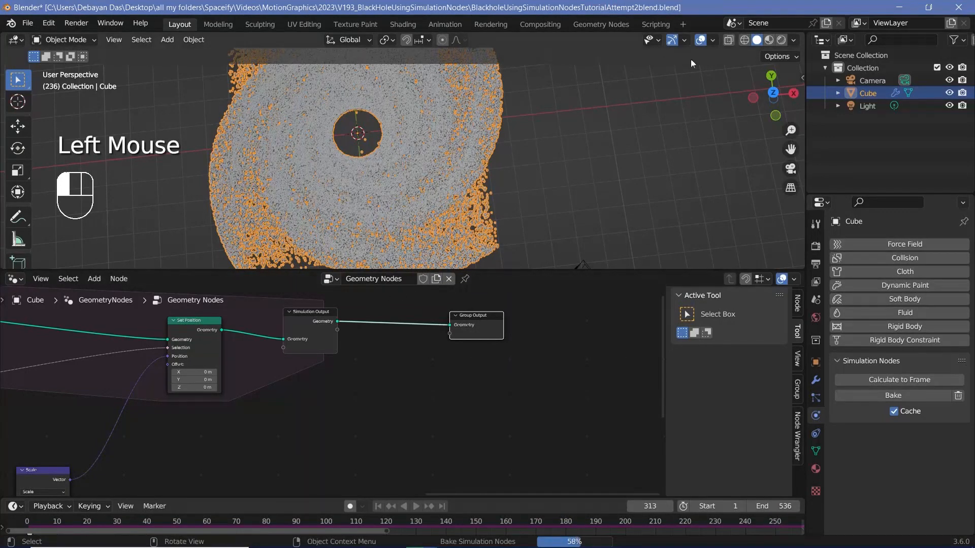
left_click(713, 505)
type("23")
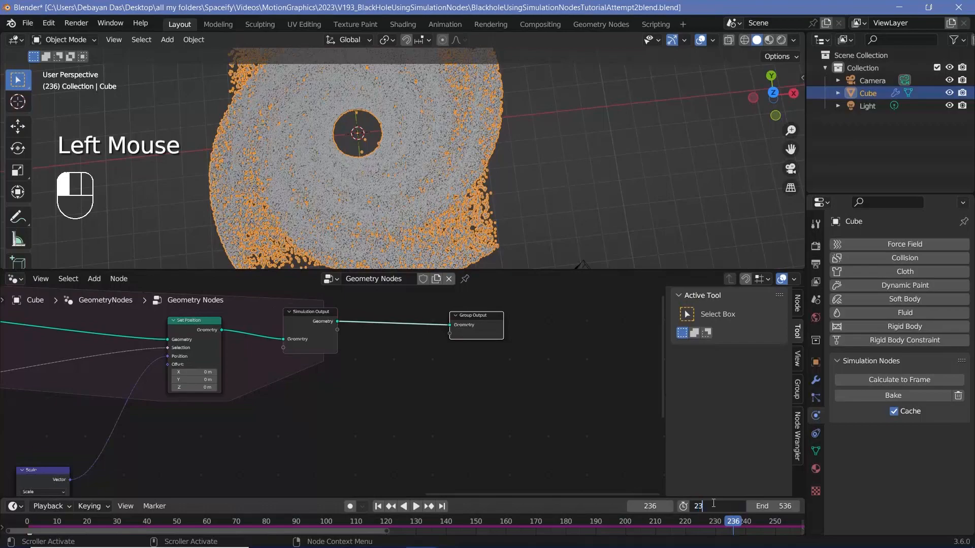
type("6")
key("Return")
Play the baked simulation and examine the swirling disc up close around its central hole
key("space")
scroll(401, 165, "down", 2)
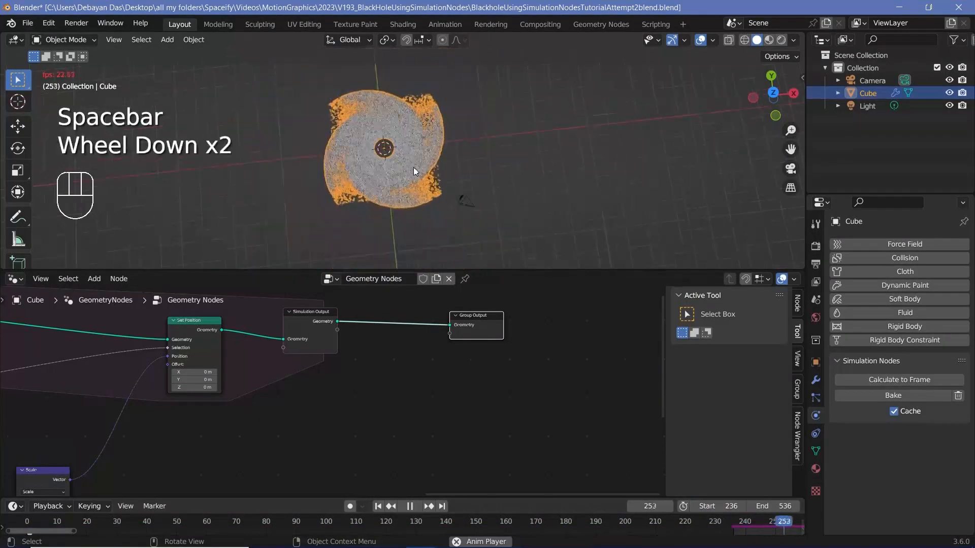
middle_click_drag(416, 171, 353, 172, "shift")
scroll(352, 173, "up", 3)
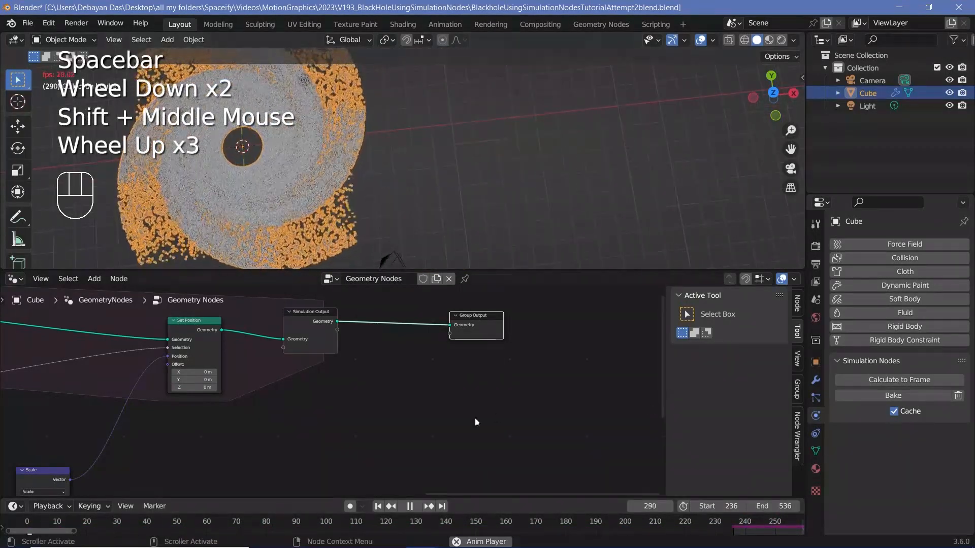
scroll(475, 419, "down", 2)
middle_click_drag(474, 419, 493, 409)
middle_click_drag(303, 151, 433, 147, "shift")
scroll(433, 145, "up", 2)
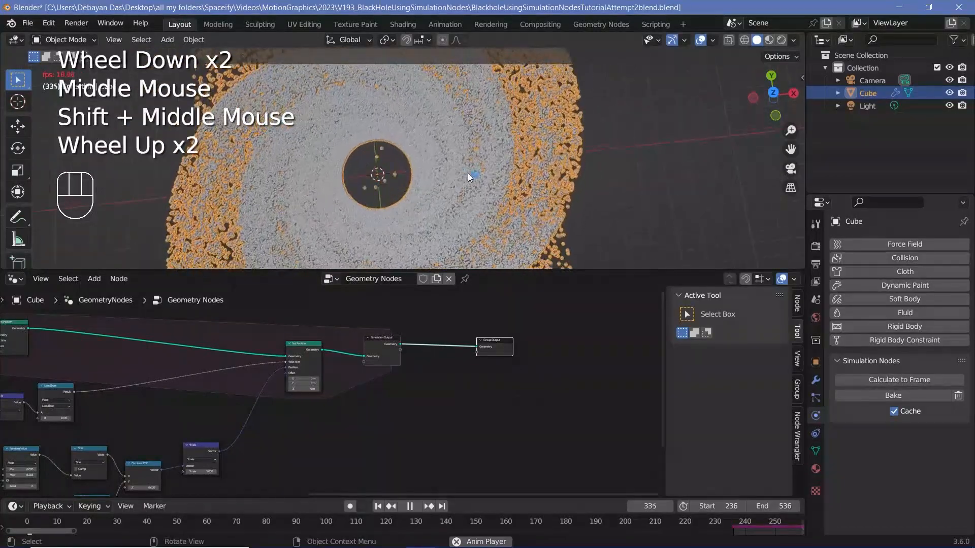
Move the Group Output node further away from Simulation Output and stop the playback at frame 399
middle_click_drag(513, 349, 438, 368)
scroll(438, 368, "up", 2)
left_click_drag(429, 366, 586, 368)
middle_click_drag(446, 377, 407, 376)
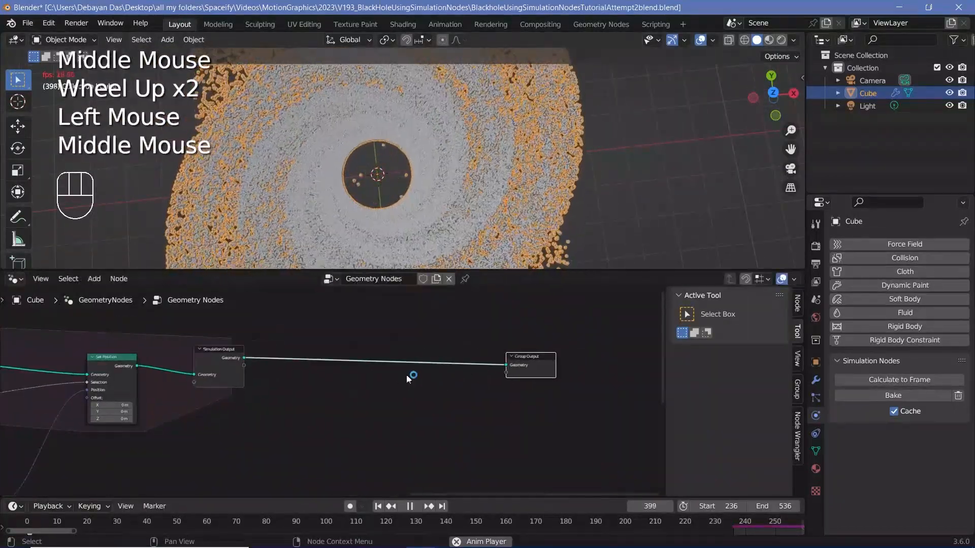
key("space")
Add an Instance on Points node on the link between Simulation Output and Group Output
key("shift+a")
mouse_move(376, 289)
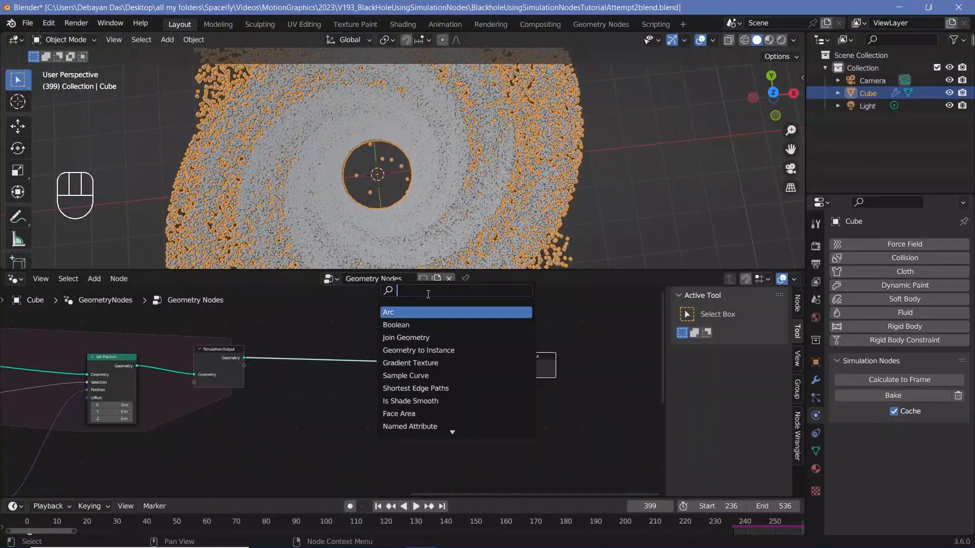
type("instance o")
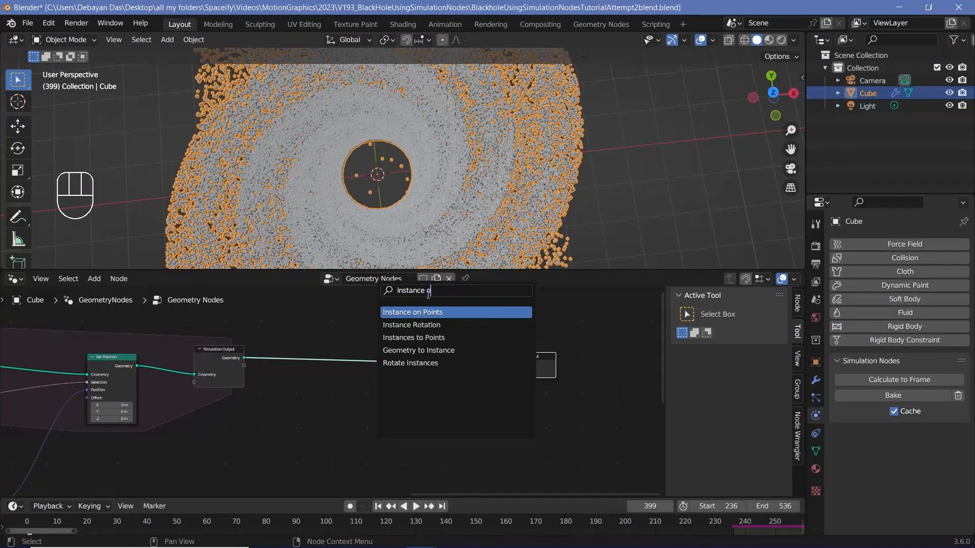
key("Return")
left_click(423, 369)
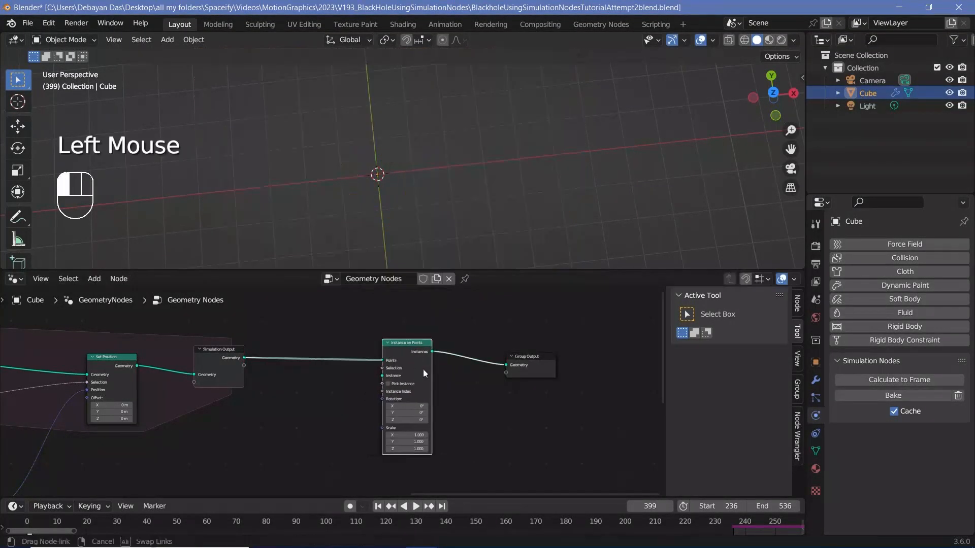
left_click(423, 370)
Add an Ico Sphere node between Simulation Output and Instance on Points, leaving it unconnected
middle_click_drag(350, 414, 372, 349)
scroll(372, 350, "up", 1, "shift")
key("shift+a")
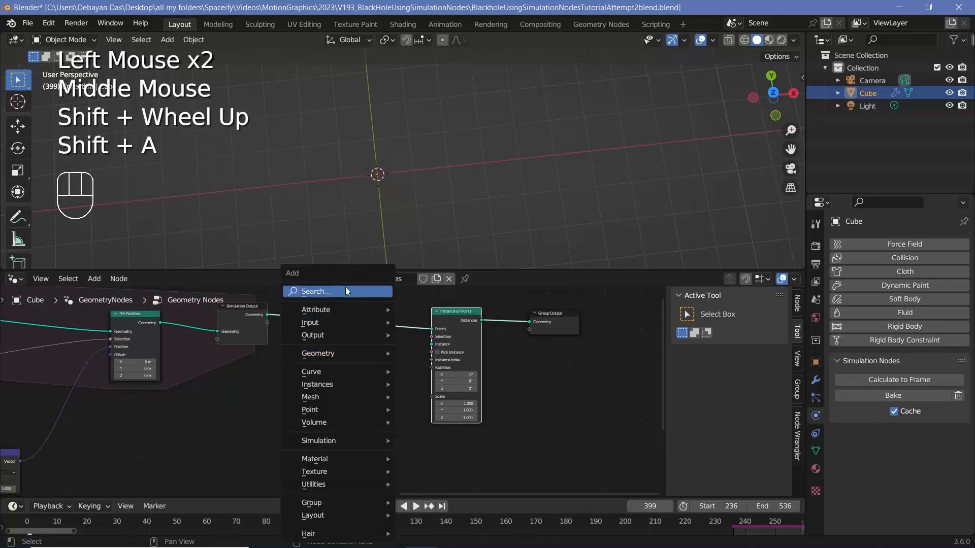
left_click(346, 289)
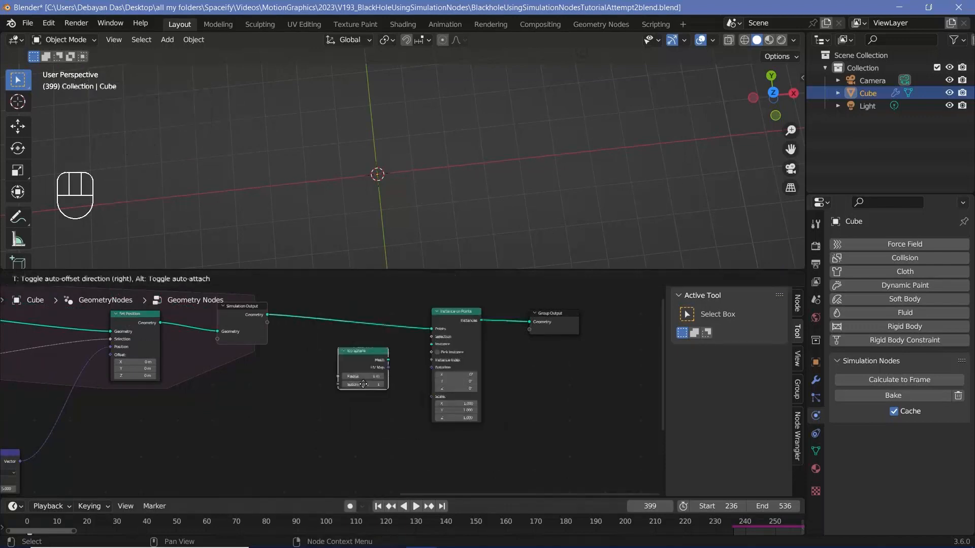
Set the Ico Sphere radius to 0.02 m and connect its Mesh output to the Instance input of Instance on Points
scroll(366, 386, "up", 2)
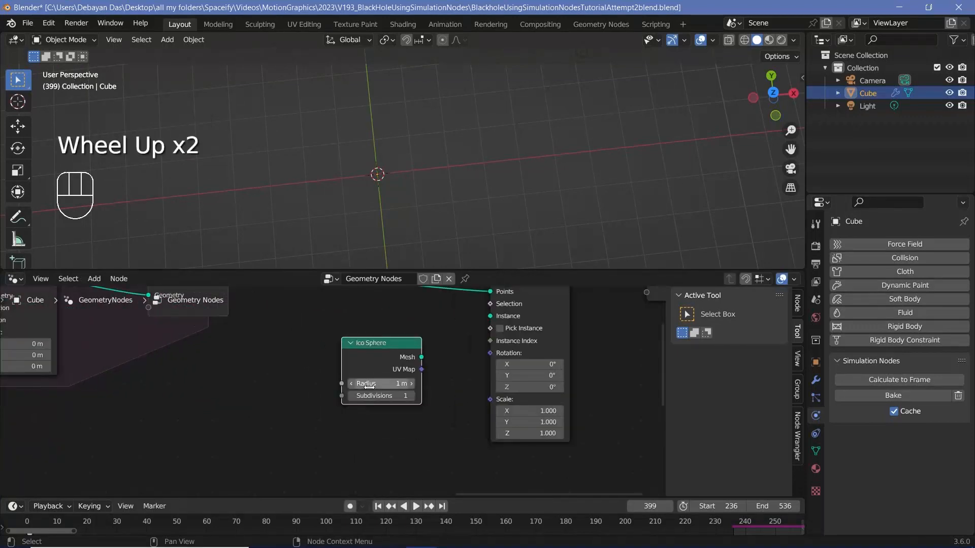
left_click(371, 387)
type("0.0")
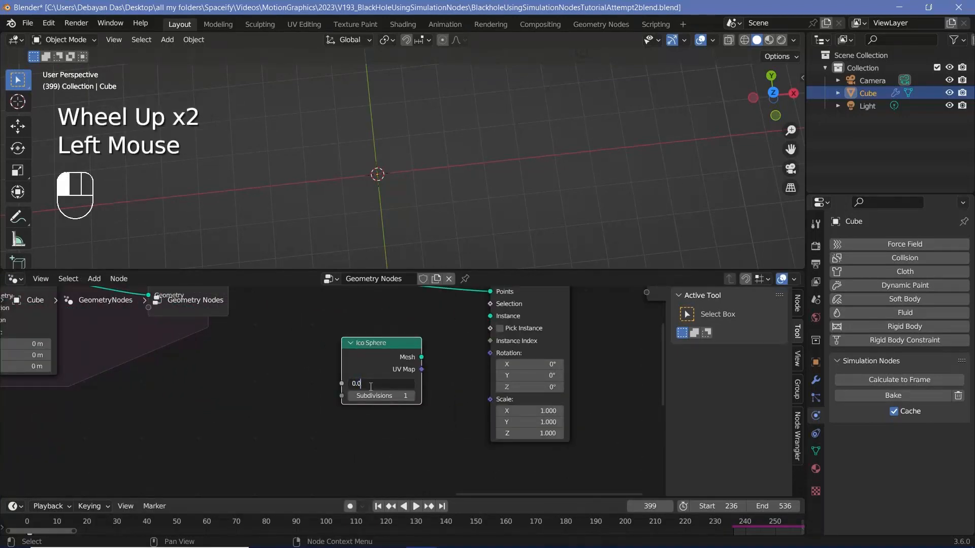
type("2")
key("Return")
left_click_drag(385, 366, 490, 316)
Save the Blender file and inspect the instanced spheres up close
scroll(426, 178, "down", 2)
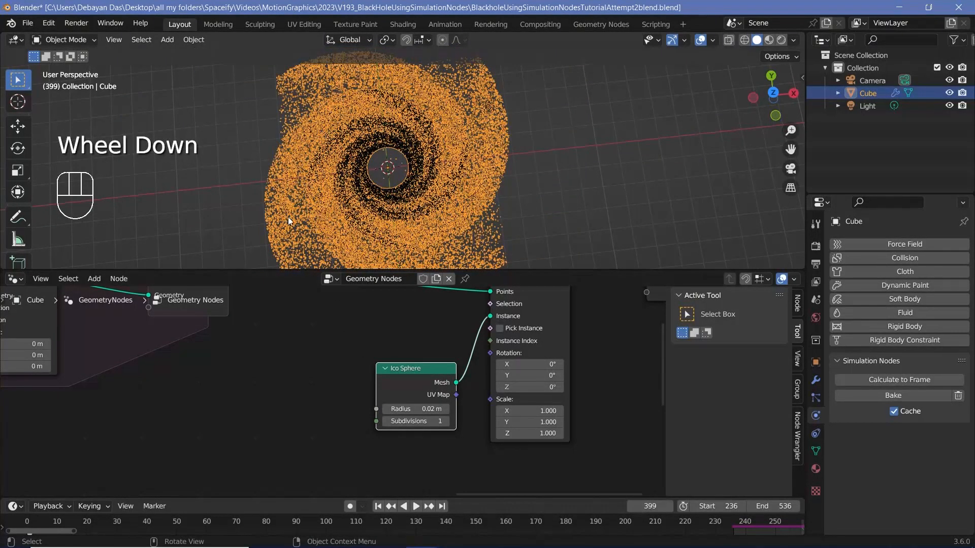
key("ctrl+s")
scroll(306, 103, "up", 2)
middle_click_drag(446, 194, 498, 243, "shift")
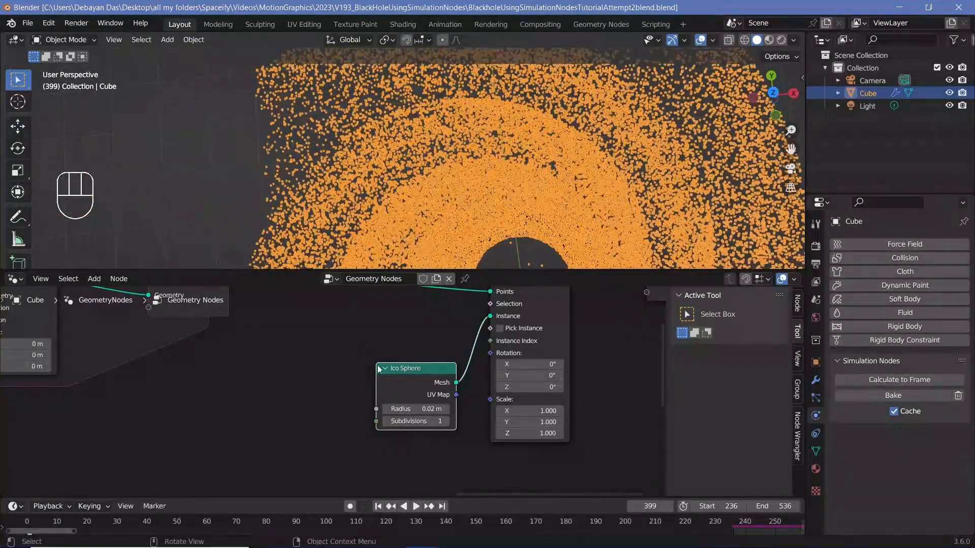
Move the Instance on Points, Ico Sphere and Group Output nodes together, further away from Simulation Output
scroll(471, 306, "down", 5)
left_click_drag(602, 428, 361, 309)
left_click_drag(486, 347, 539, 363)
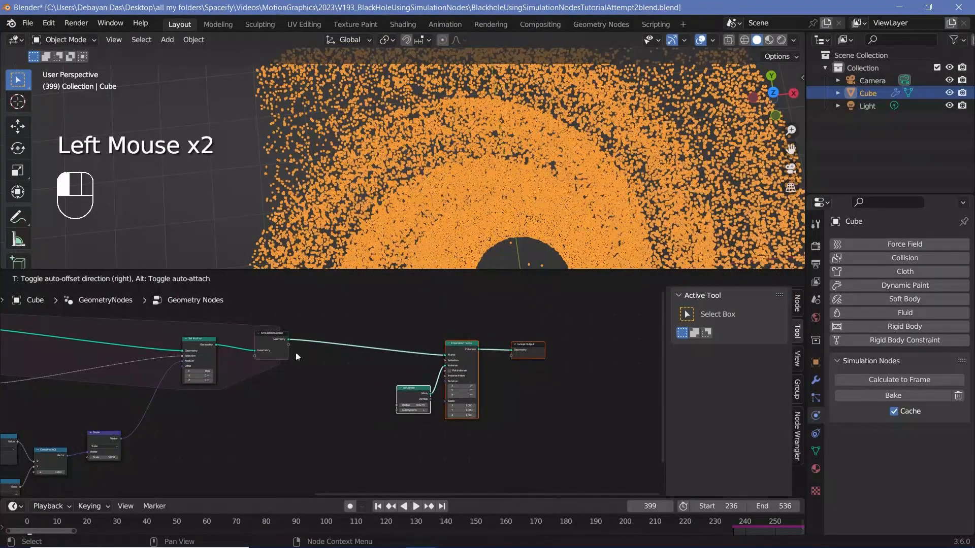
scroll(321, 375, "up", 2)
middle_click_drag(341, 370, 361, 368)
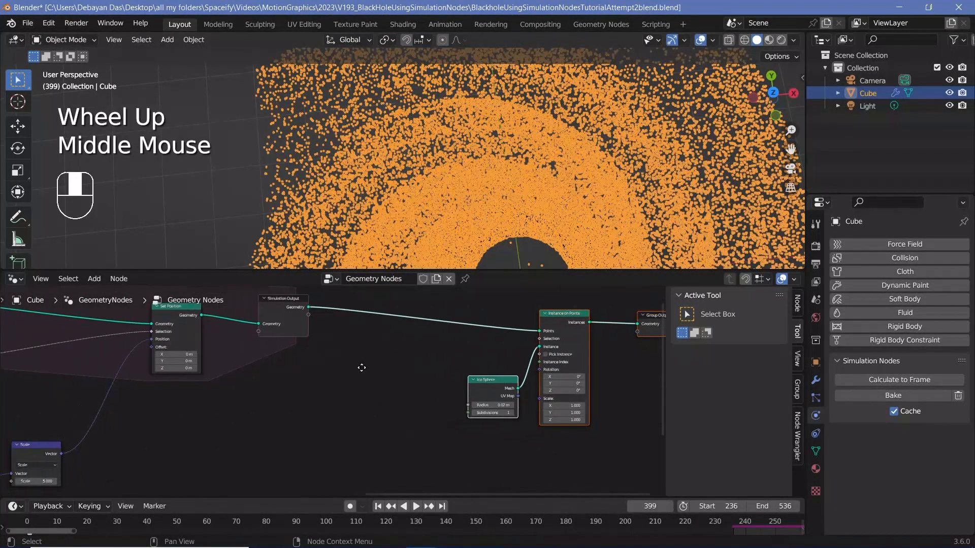
Add an Index of Nearest node in the gap between Simulation Output and the Ico Sphere node
scroll(375, 340, "up", 3)
key("shift+a")
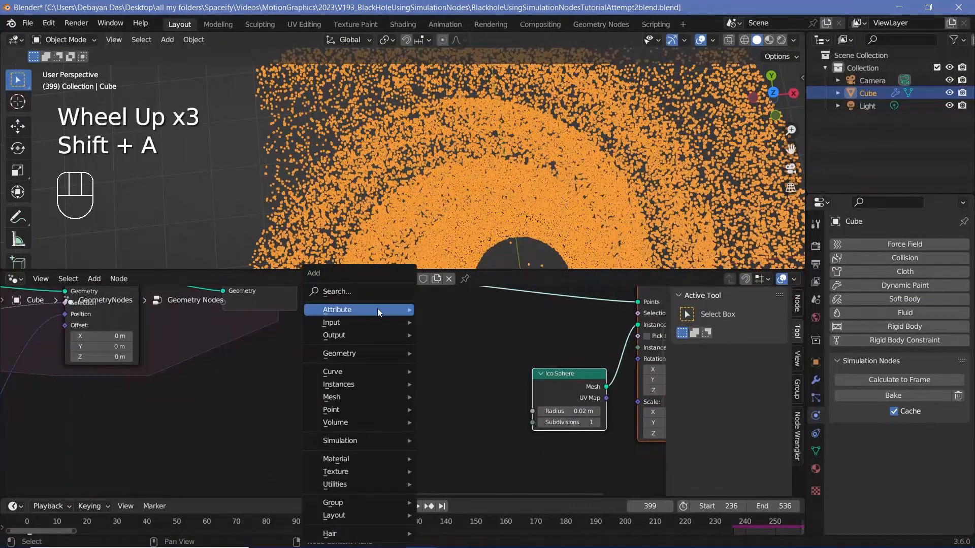
left_click(363, 291)
type("inde")
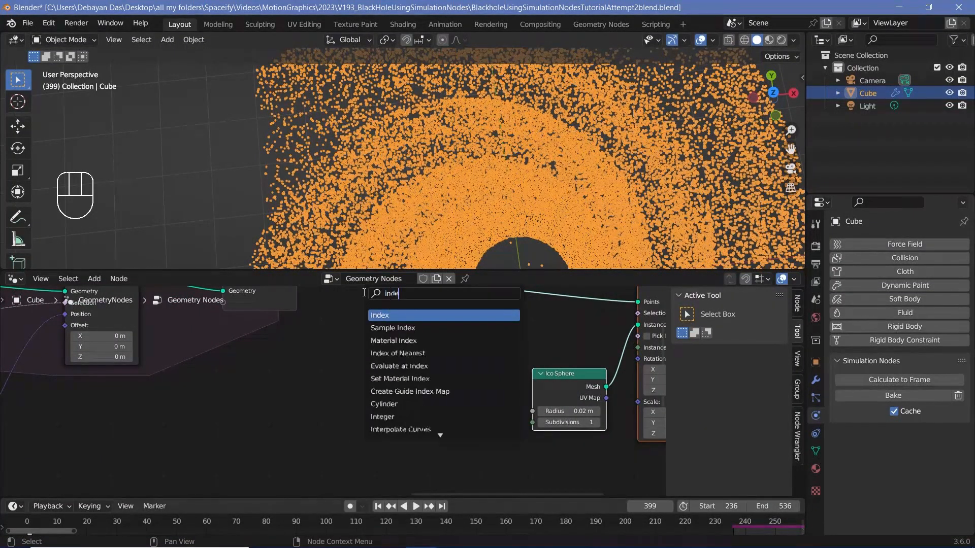
type("x of")
key("Return")
left_click(363, 294)
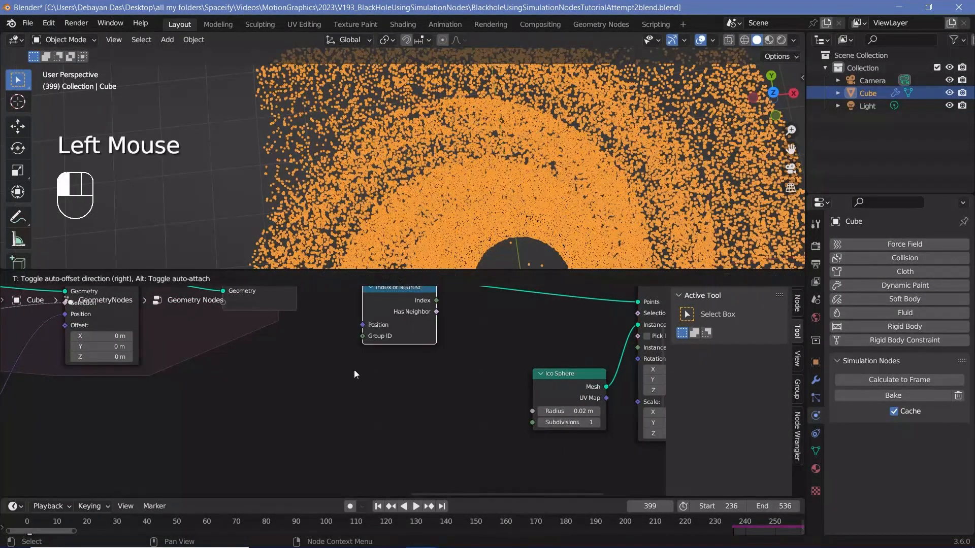
Add a Position node and connect it to the Position input of Index of Nearest
key("shift+a")
left_click(322, 293)
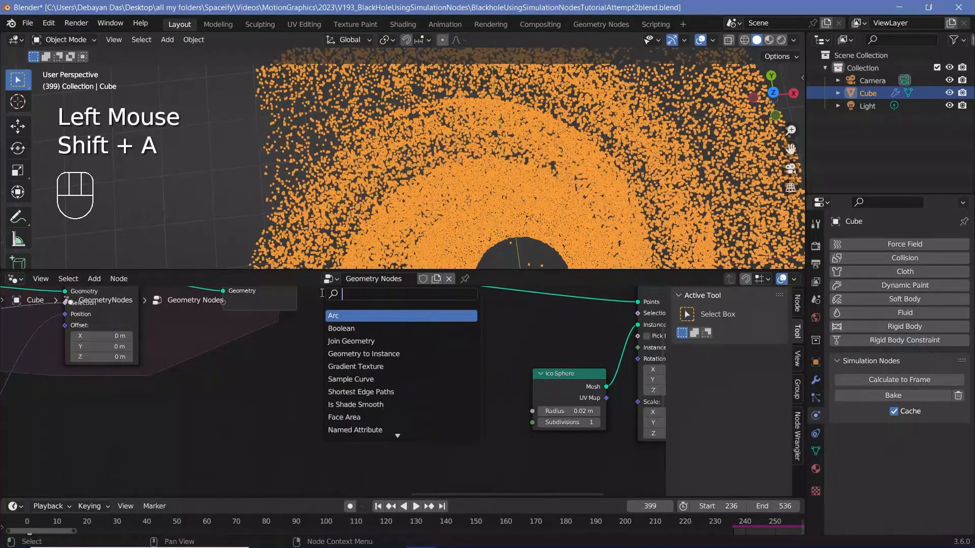
type("posit")
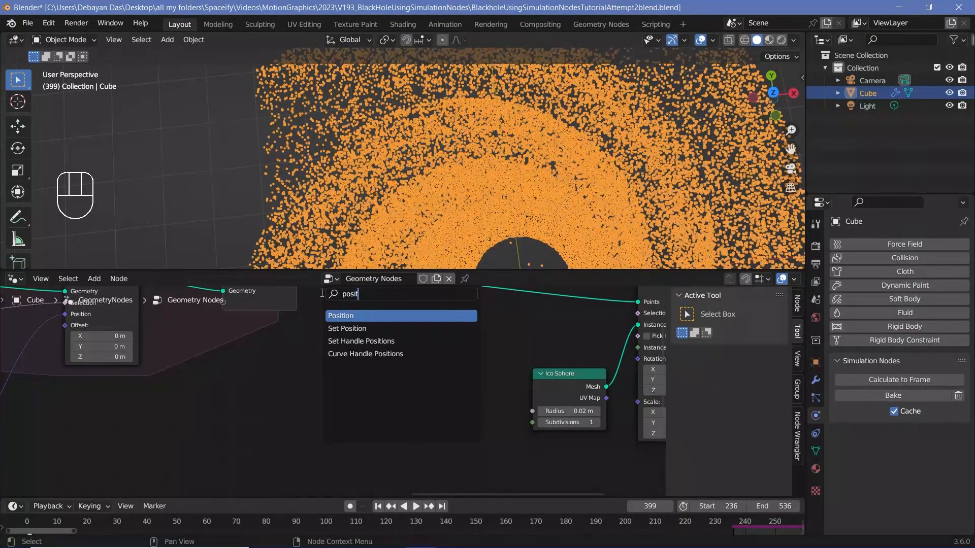
key("Return")
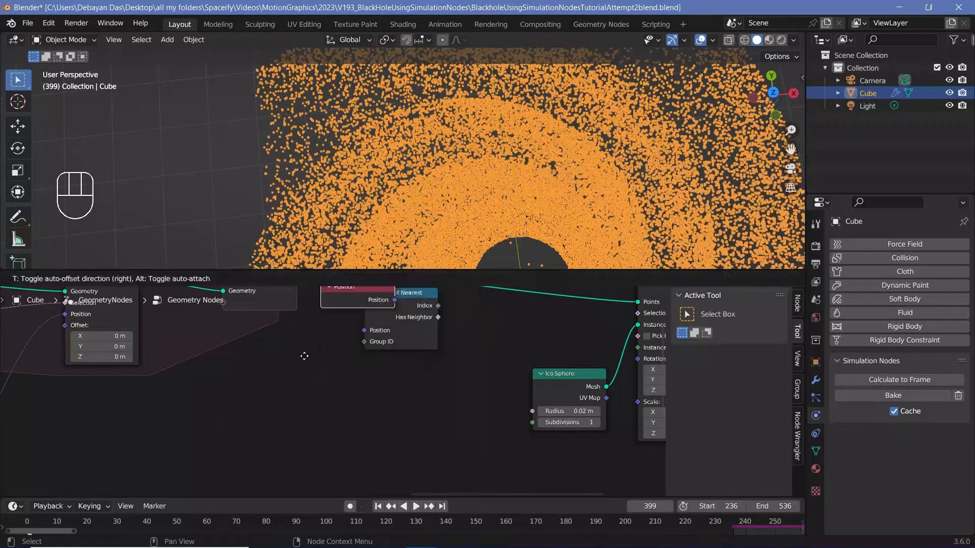
left_click(345, 353)
left_click_drag(344, 351, 364, 333)
Mute the Instance on Points node
middle_click_drag(364, 332, 591, 309)
left_click(591, 309)
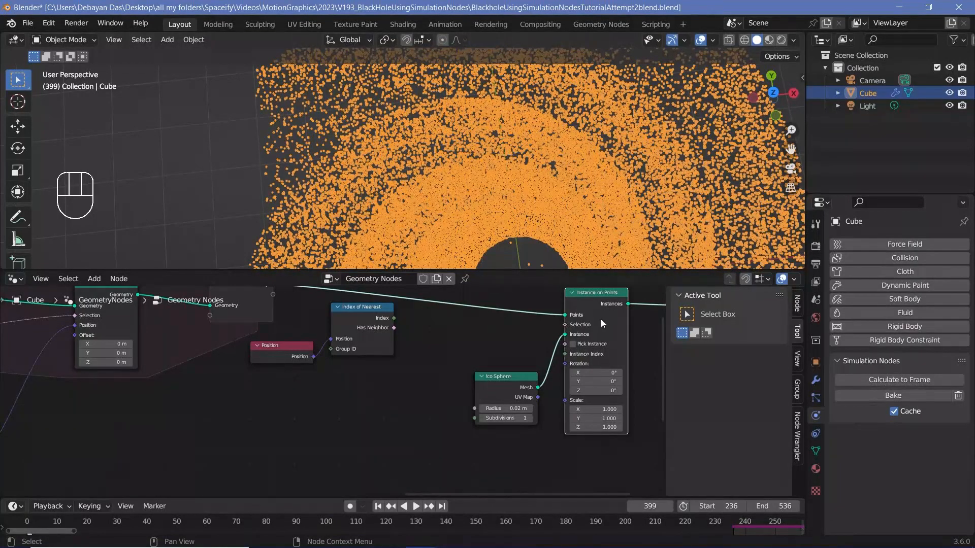
left_click(600, 319)
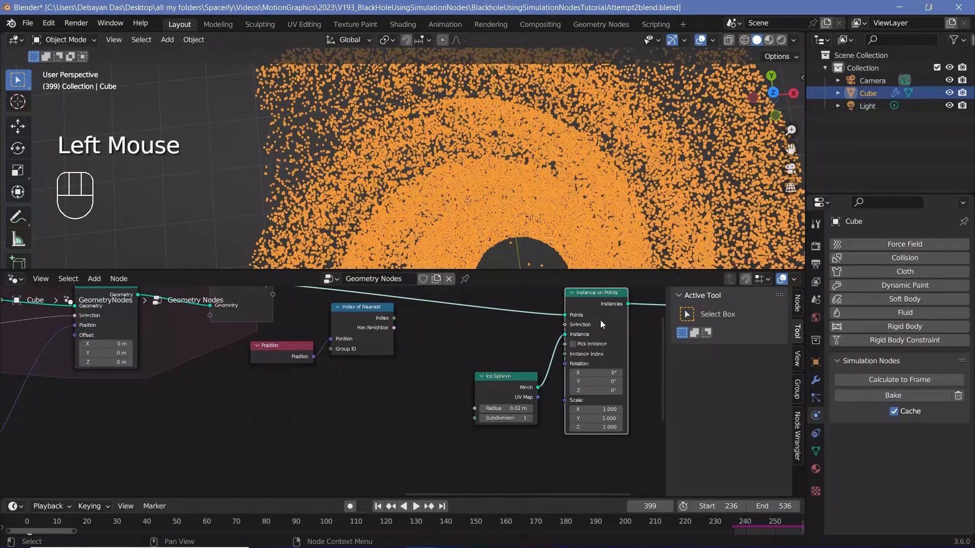
key("m")
scroll(452, 343, "down", 2)
Select the Index of Nearest node and shift it slightly upward relative to the Position node
left_click(368, 349)
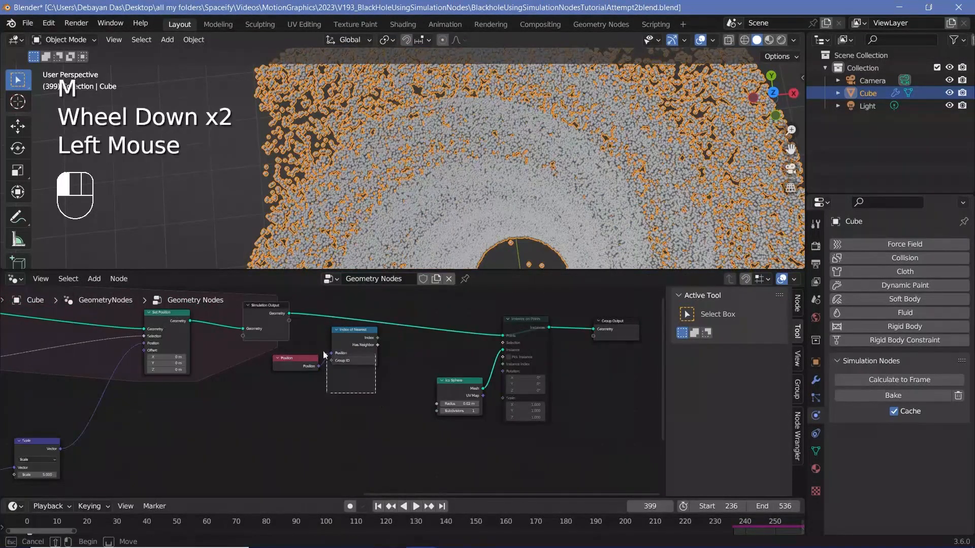
left_click(361, 347)
scroll(361, 347, "up", 2)
double_click(361, 346)
scroll(355, 350, "up", 2)
middle_click_drag(355, 350, 323, 374)
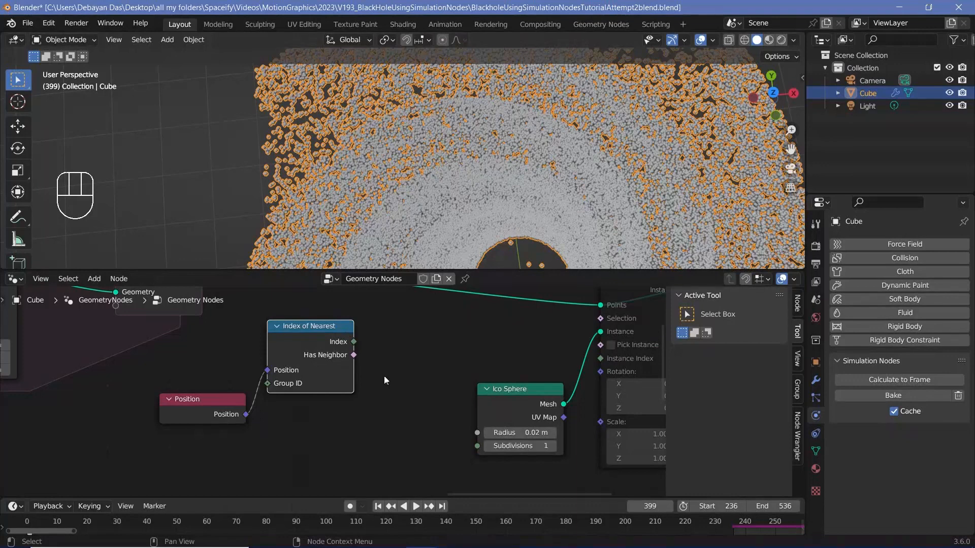
Add an Evaluate at Index node and link the Index output of Index of Nearest to its Index input
key("shift+a")
type("eval")
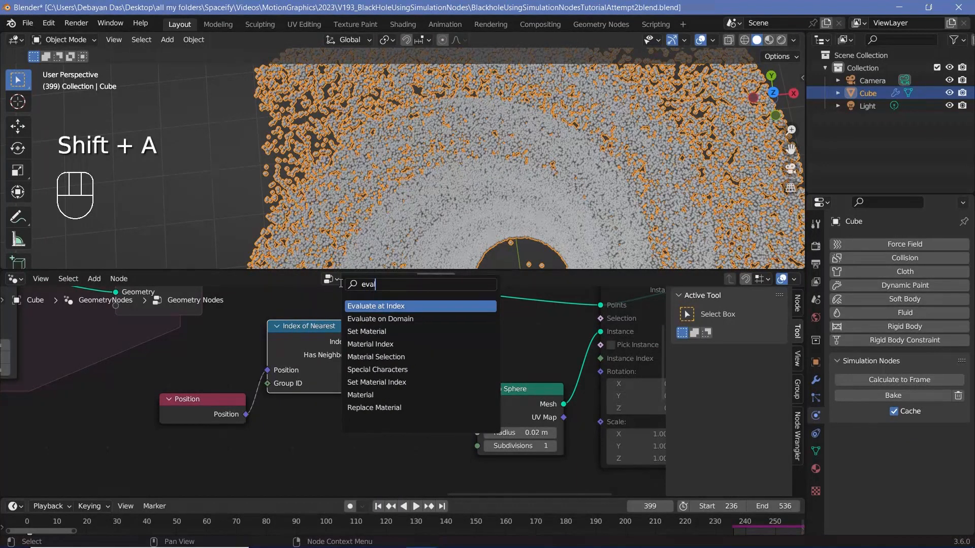
key("Return")
left_click_drag(355, 343, 365, 374)
left_click_drag(382, 318, 400, 325)
scroll(400, 325, "up", 2)
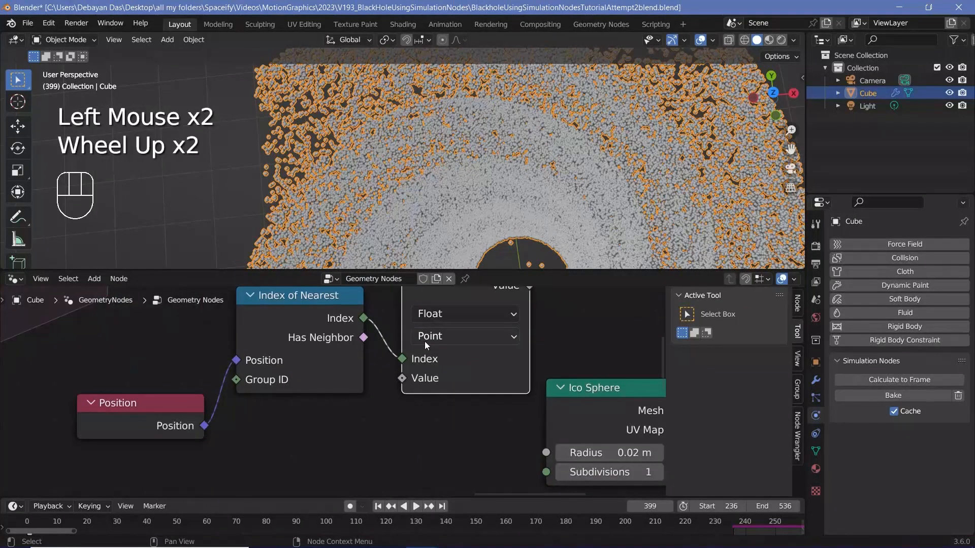
Set the Evaluate at Index node's data type to Vector and connect the Position node's output to its Value input
middle_click_drag(425, 341, 375, 361)
left_click(411, 336)
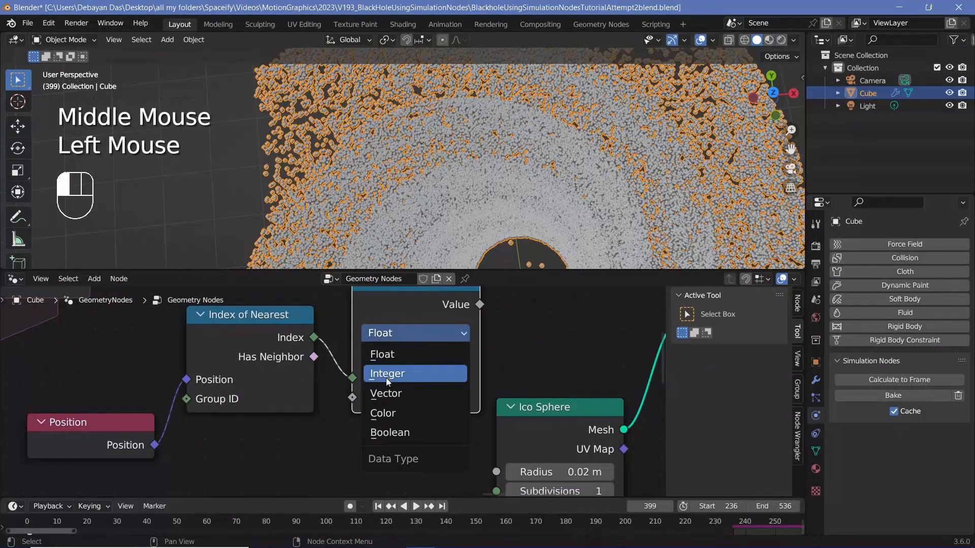
left_click(388, 394)
left_click_drag(158, 446, 349, 407)
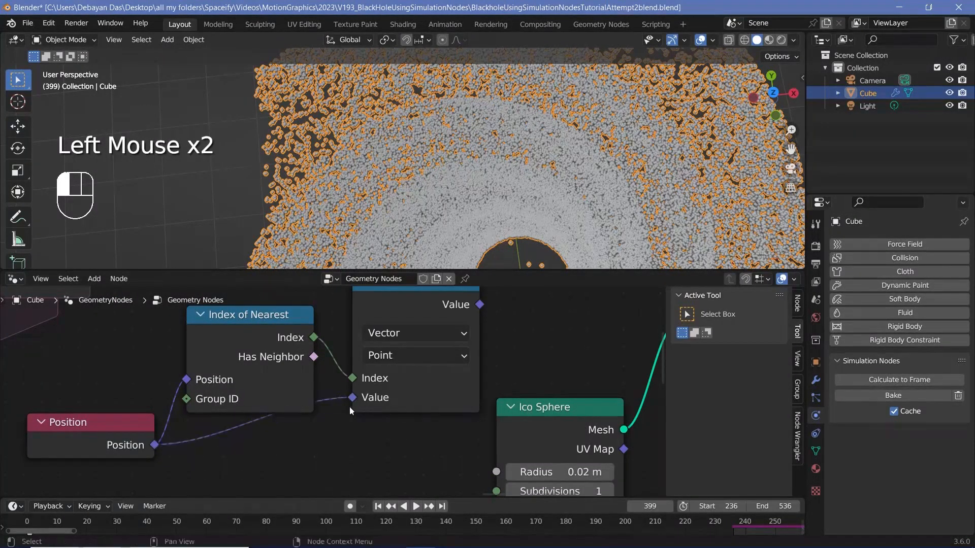
Place Evaluate at Index closer to Index of Nearest, and shift both together with the Position node below the simulation zone
scroll(349, 407, "down", 2)
left_click_drag(144, 400, 121, 419)
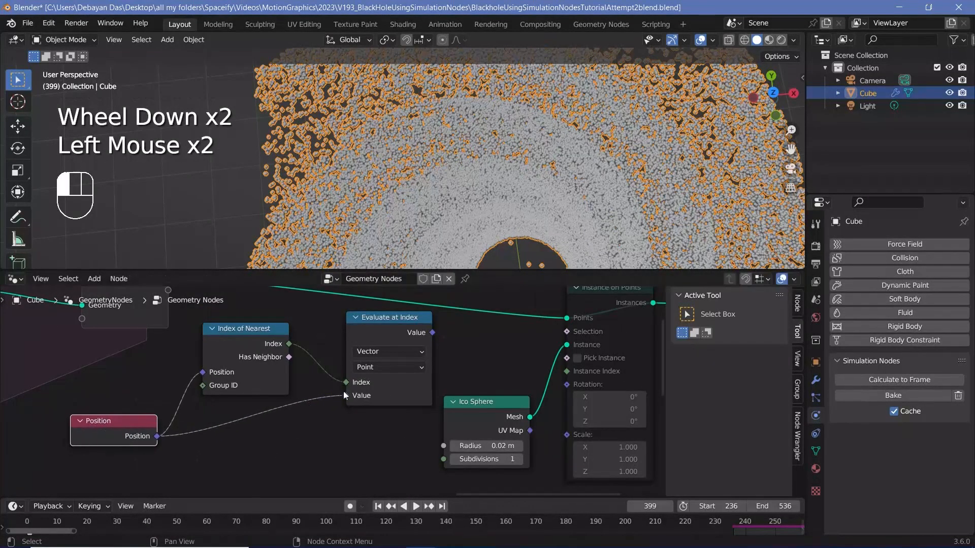
left_click_drag(383, 320, 336, 332)
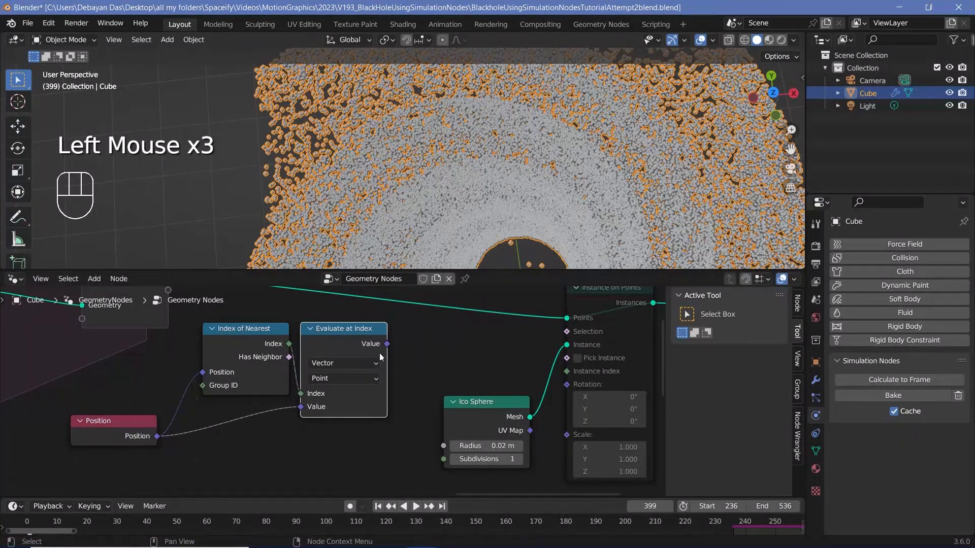
scroll(188, 379, "down", 2)
middle_click_drag(189, 378, 180, 377)
left_click_drag(180, 377, 353, 507)
left_click_drag(330, 350, 268, 404)
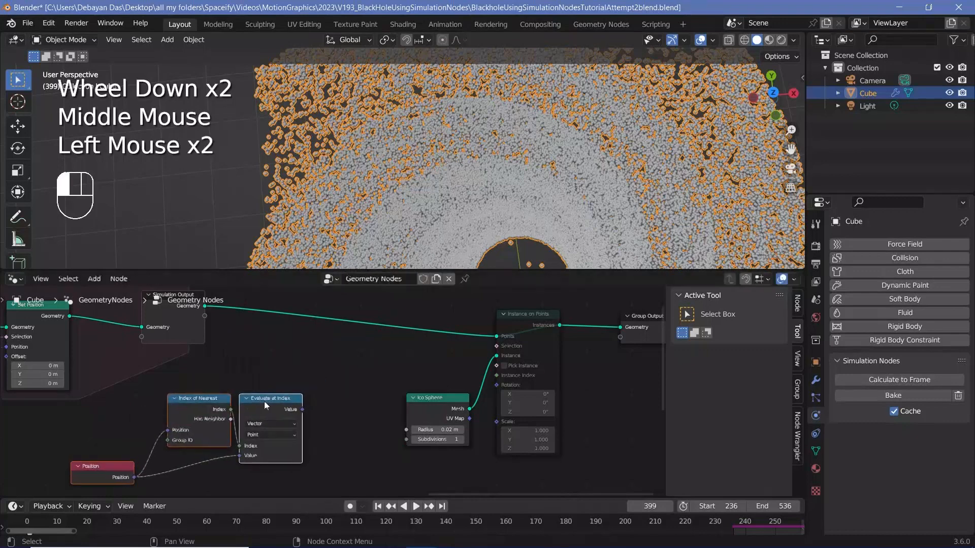
Add a Vector Math node beside Evaluate at Index and set its operation to Distance
key("shift+a")
type("vector")
key("Return")
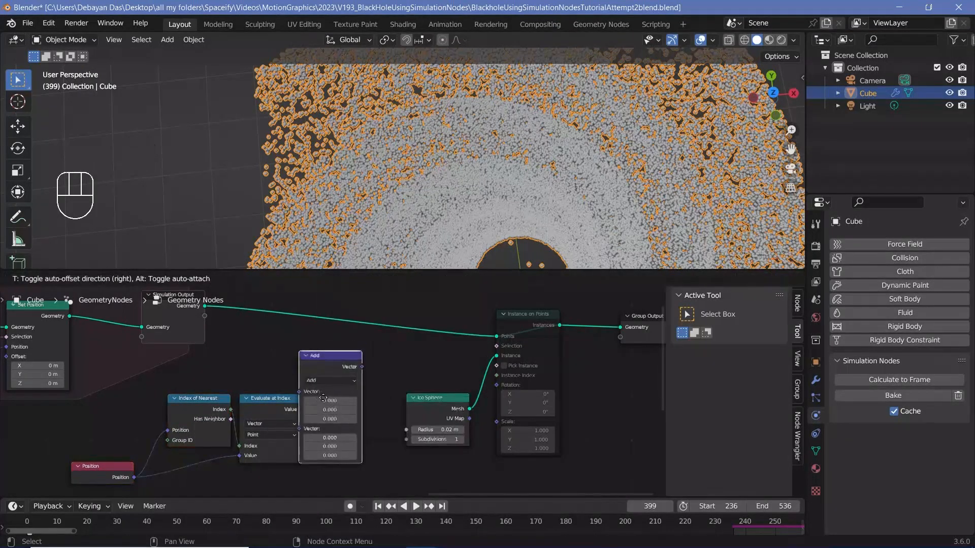
left_click(343, 381)
left_click(345, 373)
left_click(350, 412)
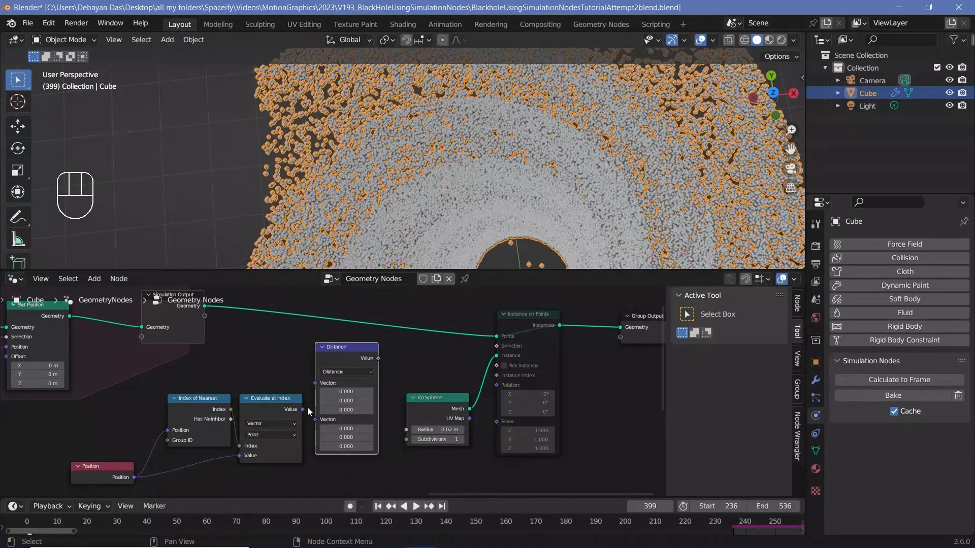
Connect the Evaluate at Index value and the Position output to the two Vector inputs of the Distance node
left_click_drag(304, 409, 315, 383)
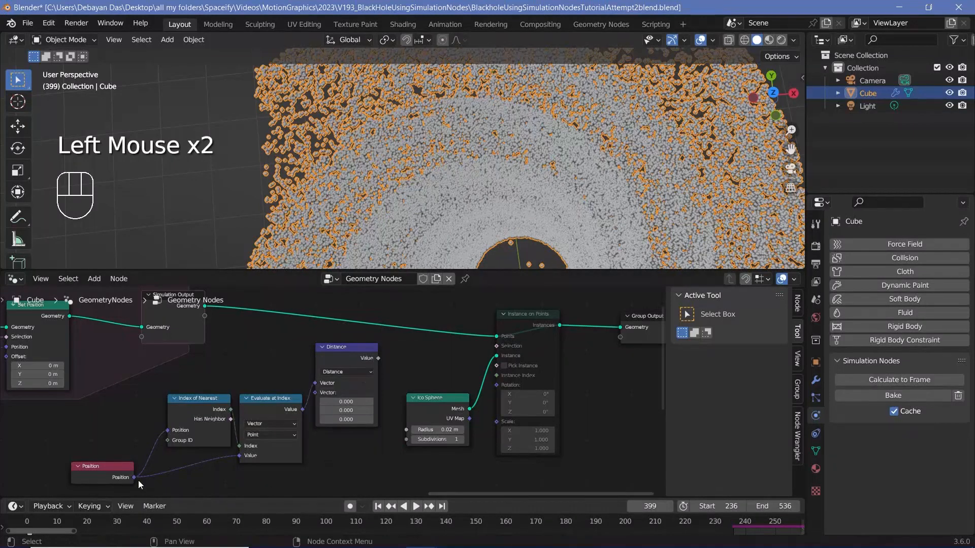
left_click_drag(134, 477, 279, 420)
left_click_drag(316, 392, 316, 392)
middle_click_drag(431, 374, 346, 383)
scroll(252, 361, "up", 2)
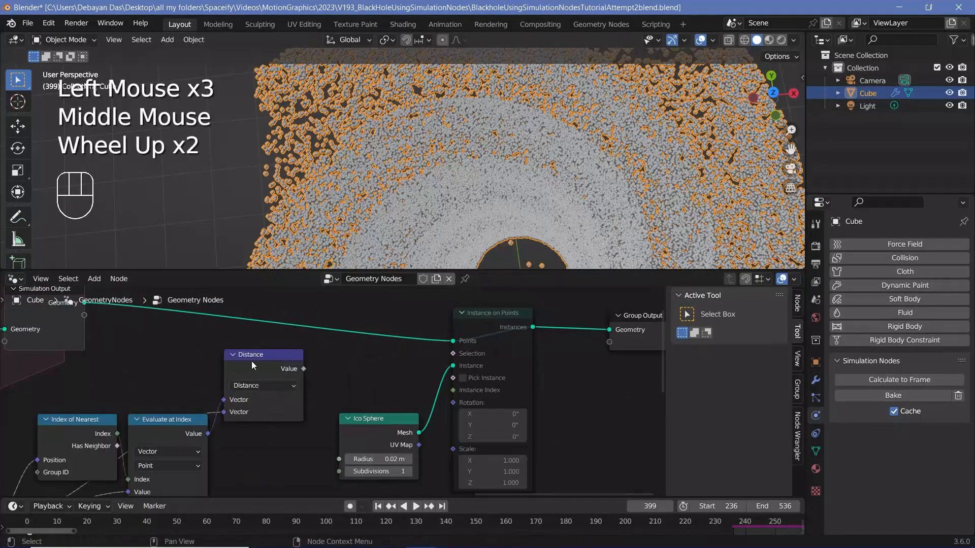
Tidy the Distance, Index of Nearest, Evaluate at Index and Position nodes to make room before the Ico Sphere node
left_click_drag(250, 389, 247, 377)
scroll(247, 377, "down", 2)
left_click_drag(144, 405, 277, 416)
left_click_drag(275, 389, 239, 397)
left_click_drag(100, 470, 74, 466)
Add a Compare node after the Distance node and connect the distance Value to its A input
key("shift+a")
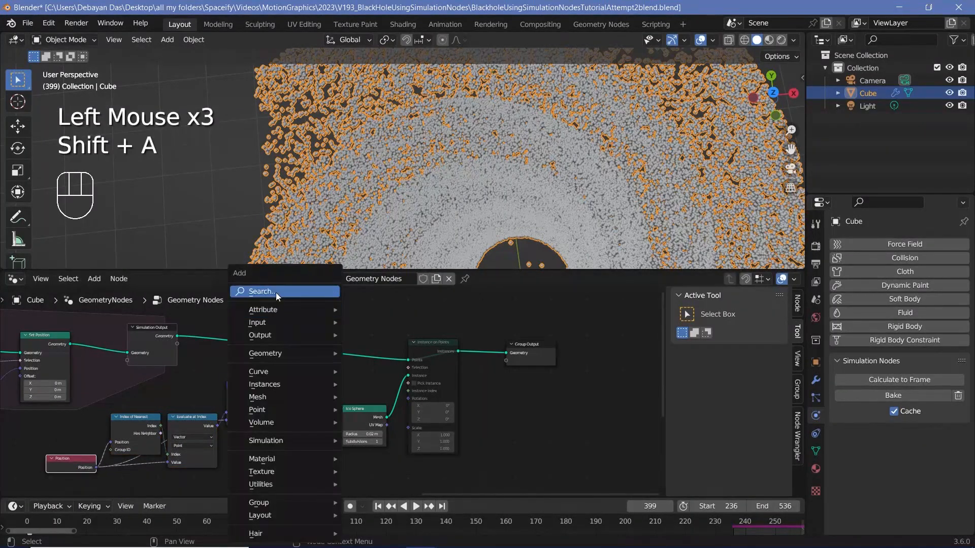
type("como")
mouse_move(276, 393)
left_mouse_down()
mouse_move(289, 415)
mouse_move(287, 406)
left_mouse_up()
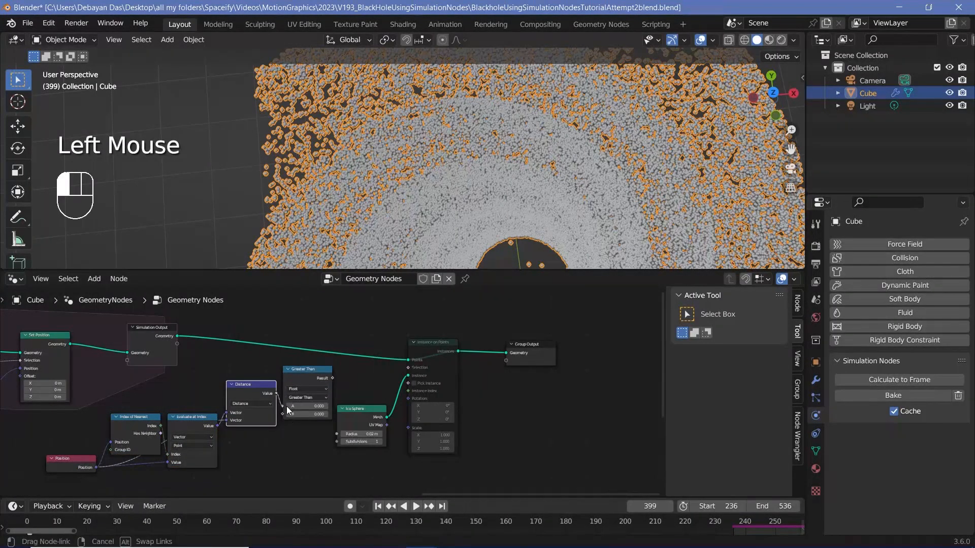
scroll(287, 406, "up", 2)
middle_click_drag(287, 406, 201, 399)
scroll(348, 388, "up", 3)
scroll(455, 328, "down", 2)
Set the Compare node's operation to Less Than with a B threshold of 0.2
left_click(446, 337)
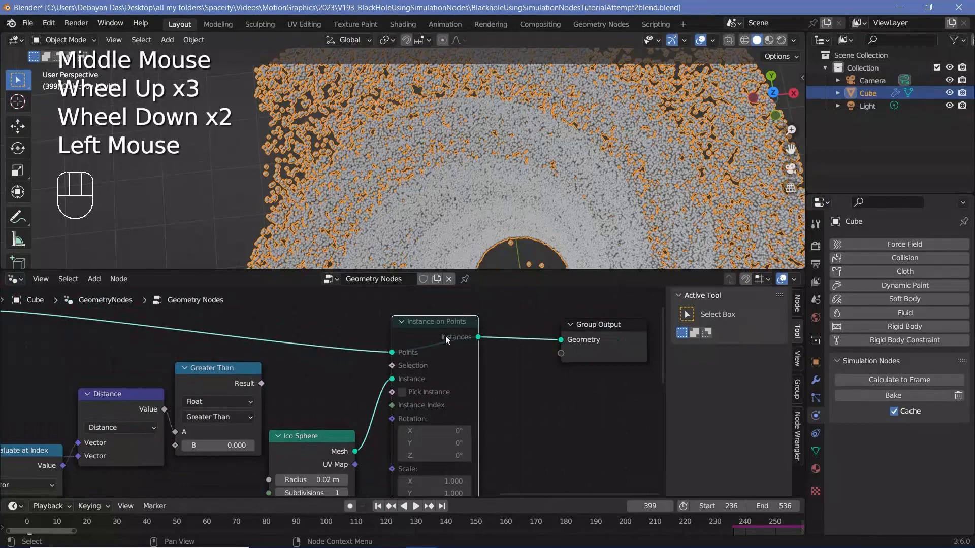
scroll(248, 452, "up", 2)
middle_click_drag(235, 452, 335, 417)
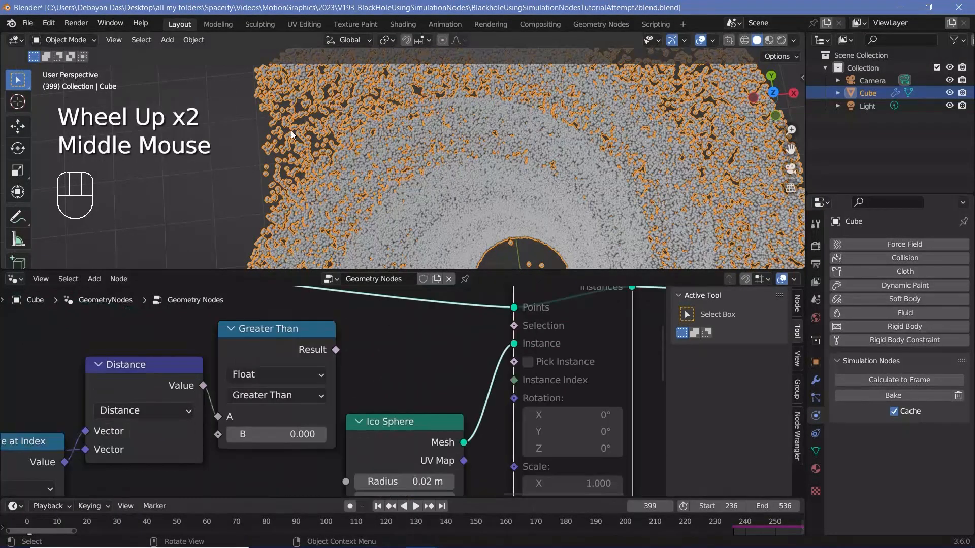
left_click(277, 395)
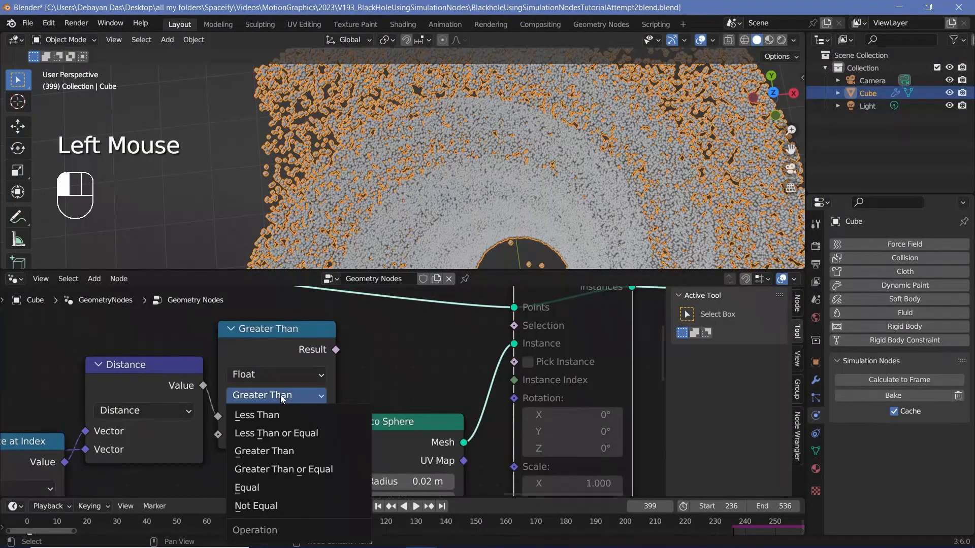
left_click(262, 413)
scroll(279, 477, "up", 3)
left_click(270, 453)
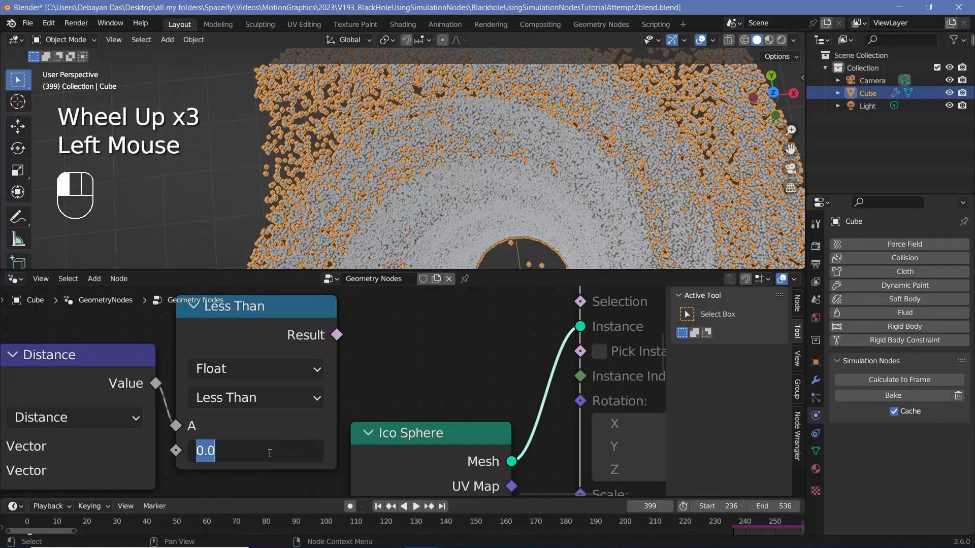
type("0.2")
key("Return")
Connect the Less Than result to the Selection input of Instance on Points and unmute that node
left_click_drag(337, 335, 583, 410)
scroll(583, 409, "down", 3)
middle_click_drag(583, 410, 370, 367)
left_click(370, 346)
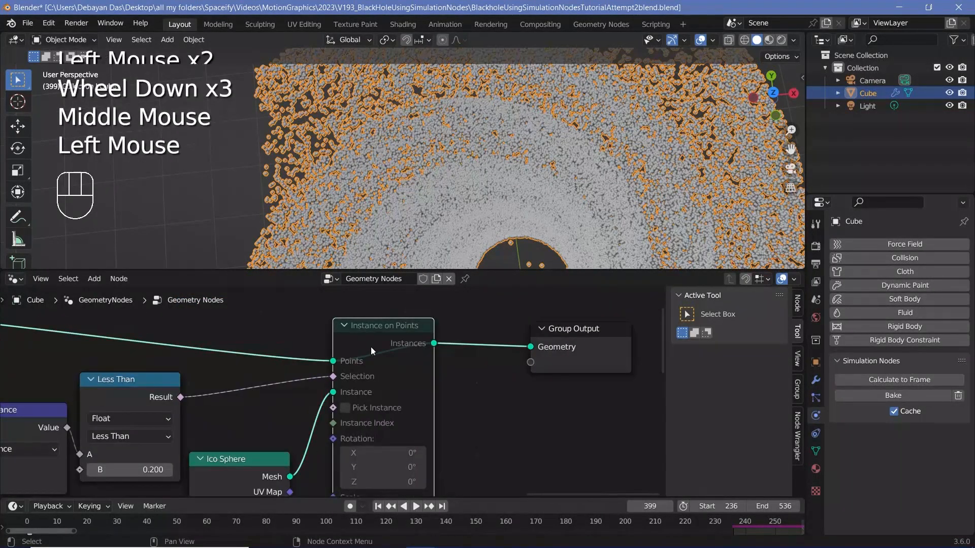
key("m")
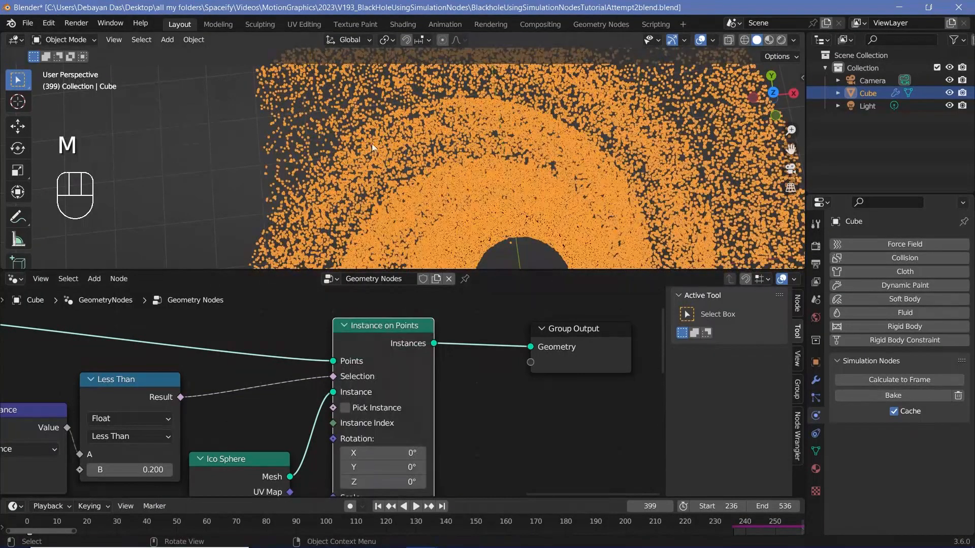
scroll(371, 144, "down", 3)
scroll(354, 150, "up", 3)
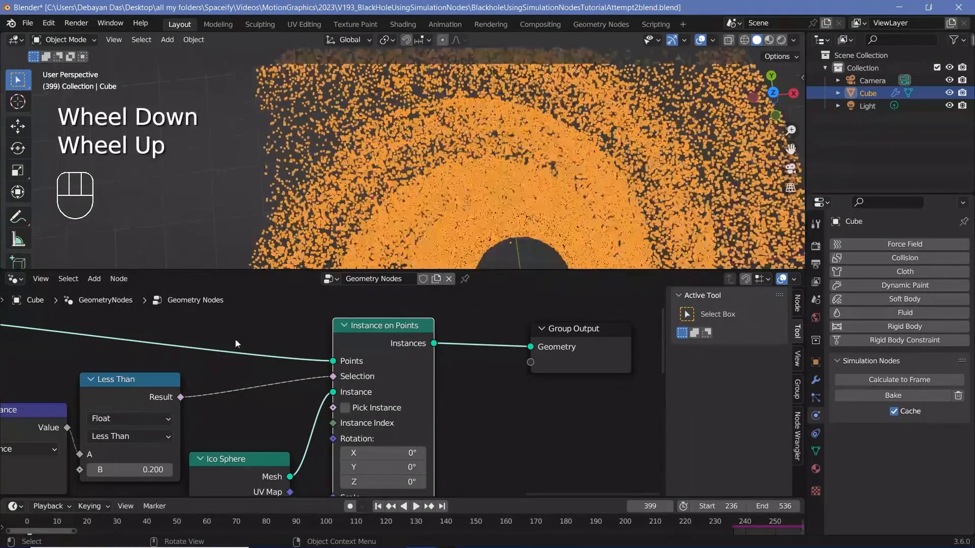
Lower the Less Than node's B threshold to 0.02
middle_click_drag(150, 418, 304, 392)
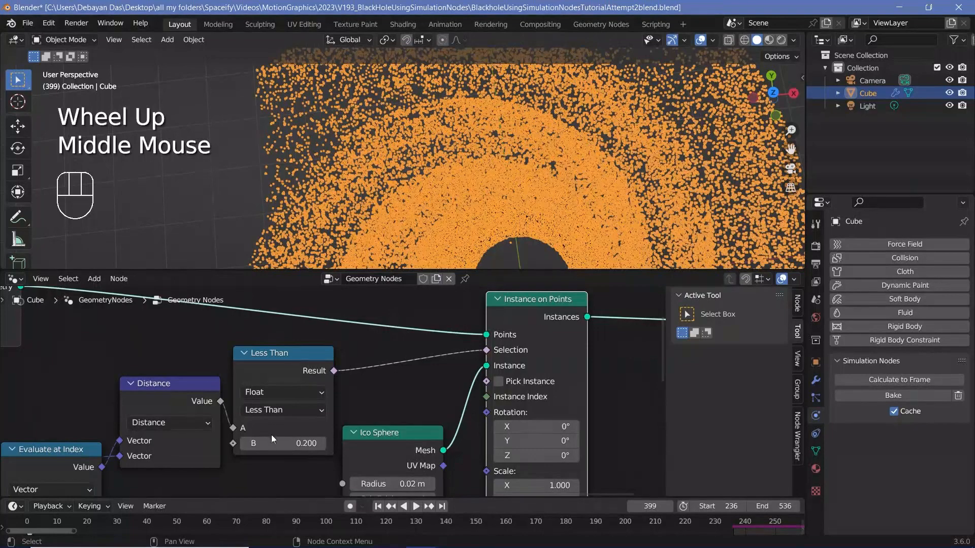
scroll(272, 441, "up", 2)
left_click(269, 458)
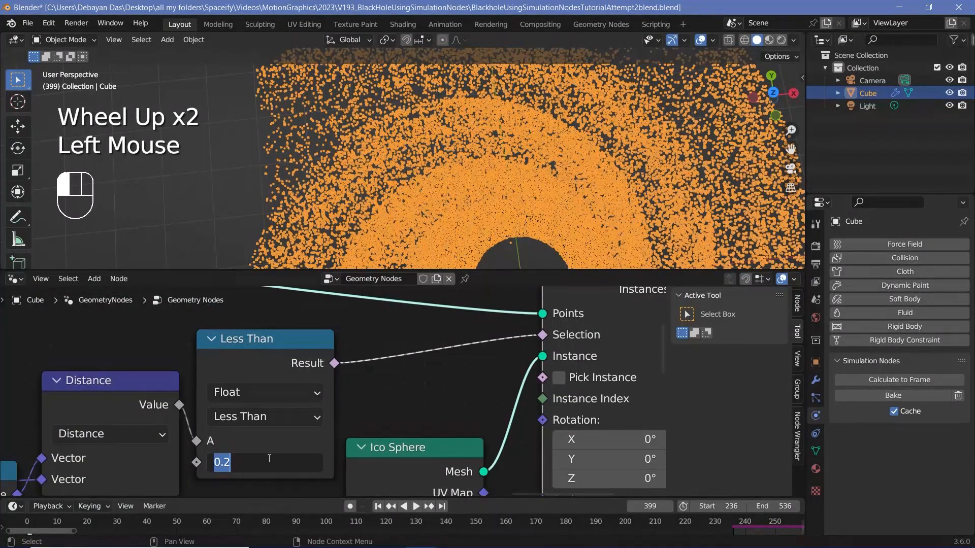
type("0.02")
key("Return")
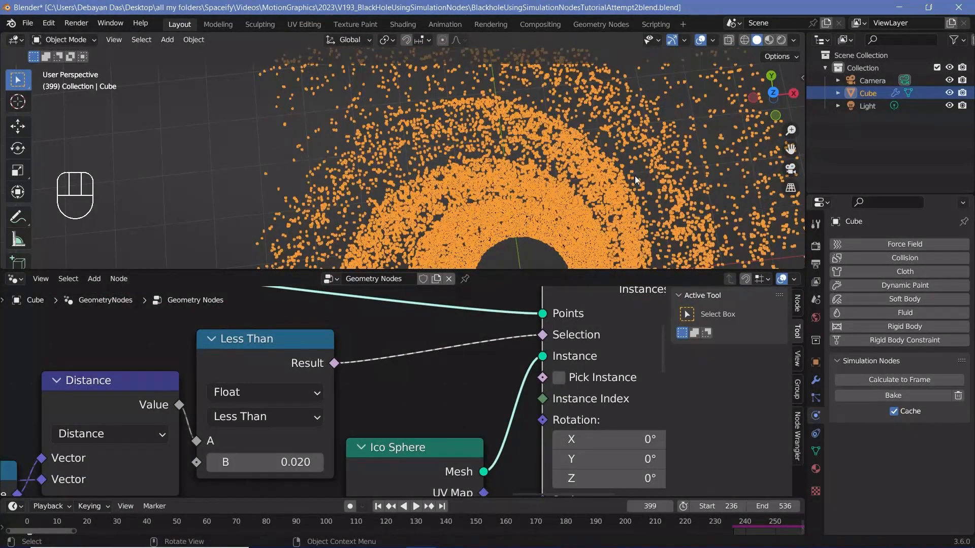
Examine the overall shape and density of the particle disc in the viewport
scroll(634, 176, "down", 3)
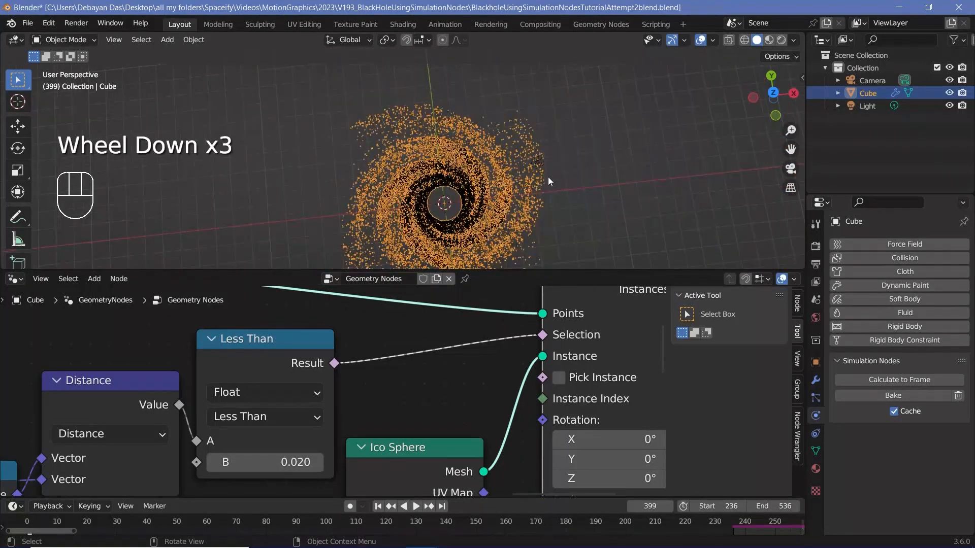
scroll(548, 182, "down", 1)
middle_click_drag(548, 181, 508, 175, "shift")
scroll(508, 175, "up", 1)
middle_click_drag(508, 175, 396, 167, "shift")
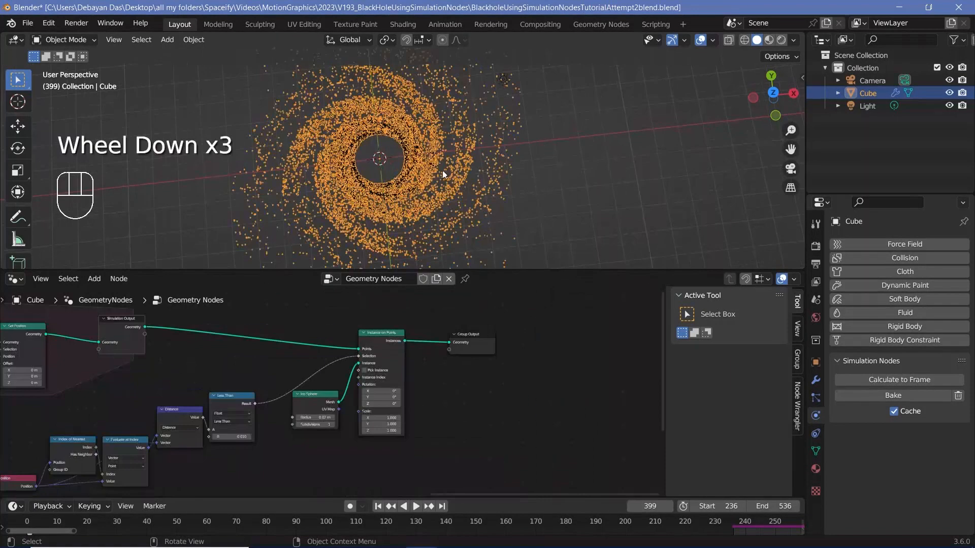
scroll(358, 217, "down", 1)
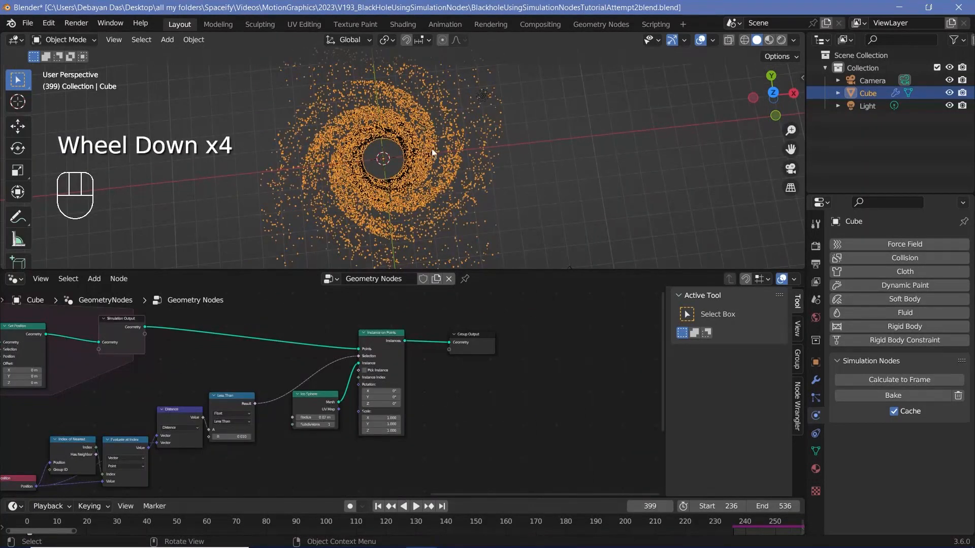
scroll(446, 160, "down", 1)
middle_click_drag(454, 150, 427, 194, "shift")
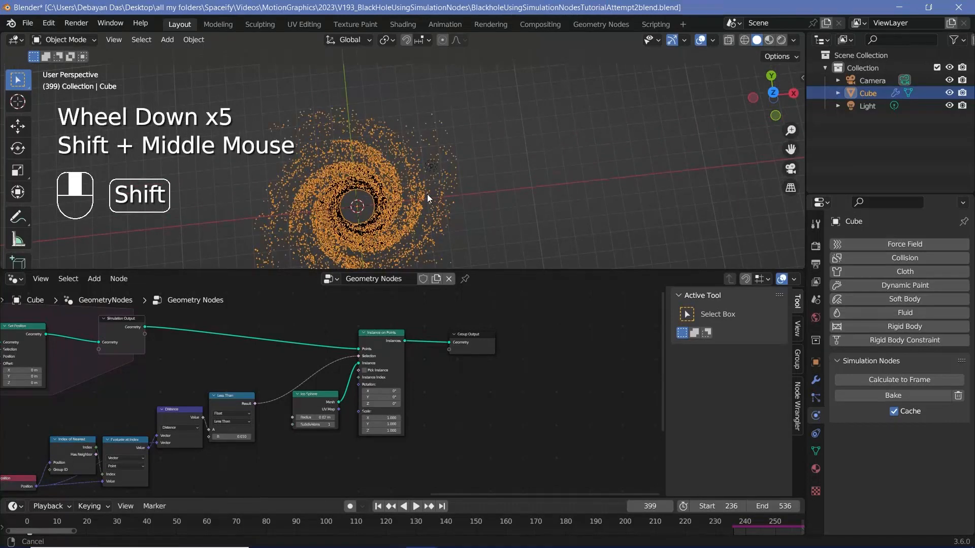
scroll(446, 123, "down", 3)
middle_click_drag(446, 123, 459, 78, "shift")
scroll(459, 78, "up", 2)
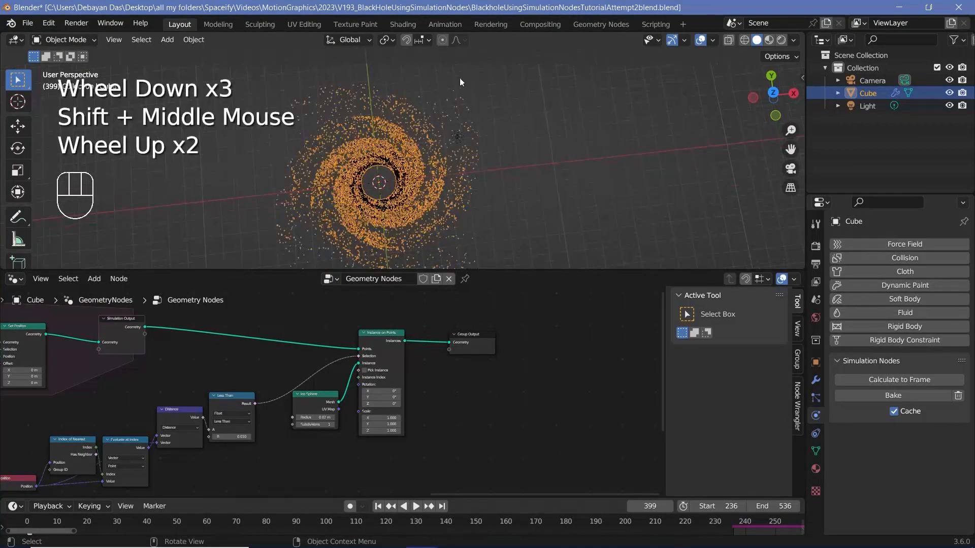
Move the Ico Sphere, Instance on Points and Group Output nodes together, farther away from the Less Than node
middle_click_drag(333, 337, 320, 303)
left_click_drag(311, 299, 497, 407)
left_click_drag(379, 298, 410, 326)
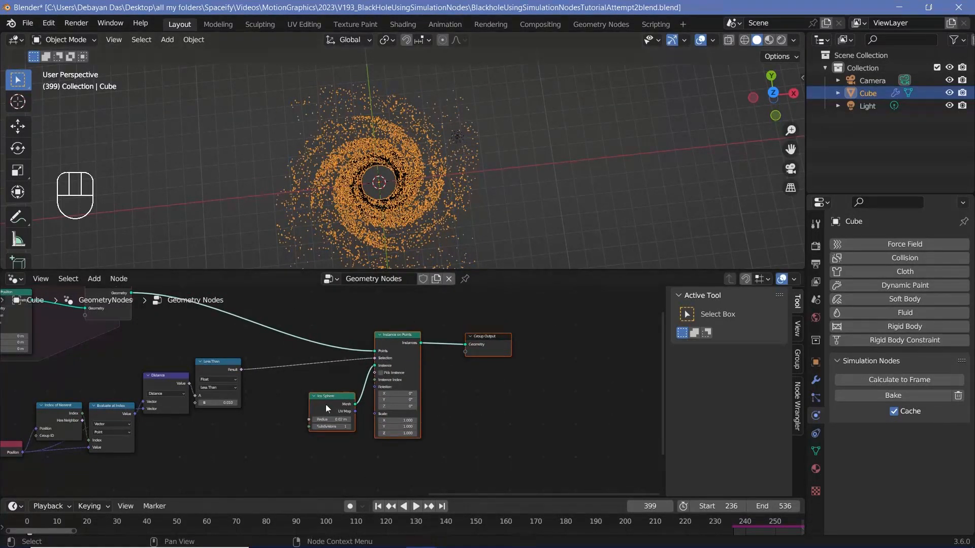
Insert a Boolean Math node set to And on the link between Less Than and the Instance on Points Selection input
scroll(315, 355, "up", 3)
middle_click_drag(183, 362, 240, 334)
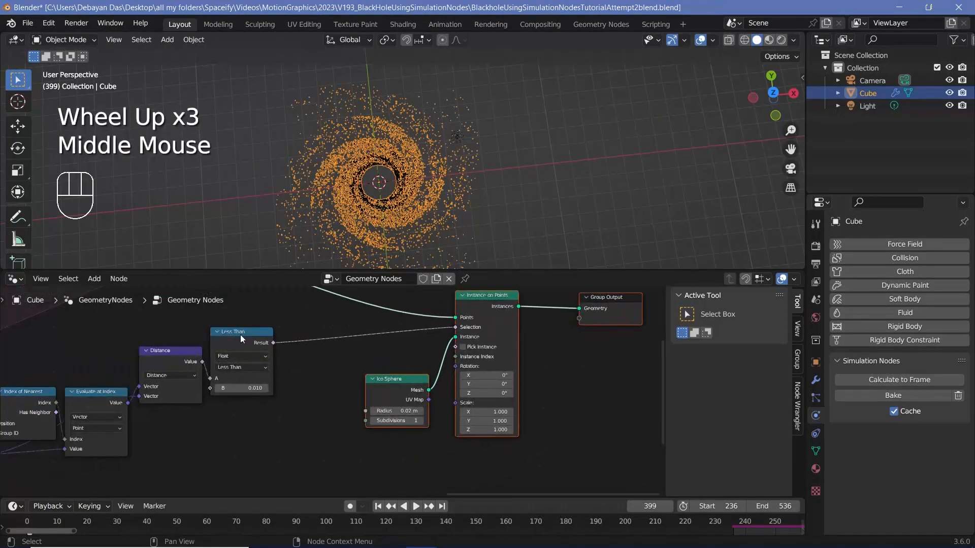
left_click(240, 335)
scroll(333, 391, "up", 2)
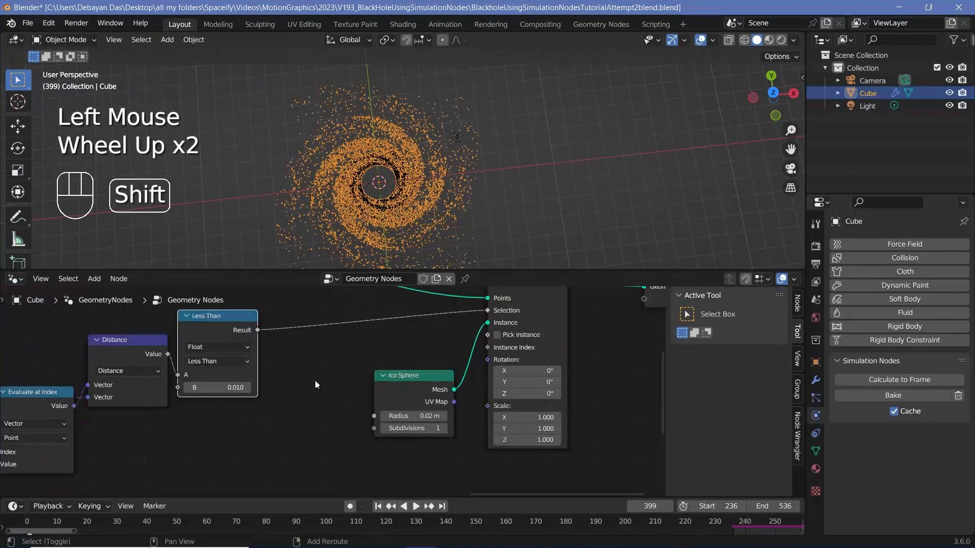
key("shift+a")
mouse_move(297, 293)
type("bool")
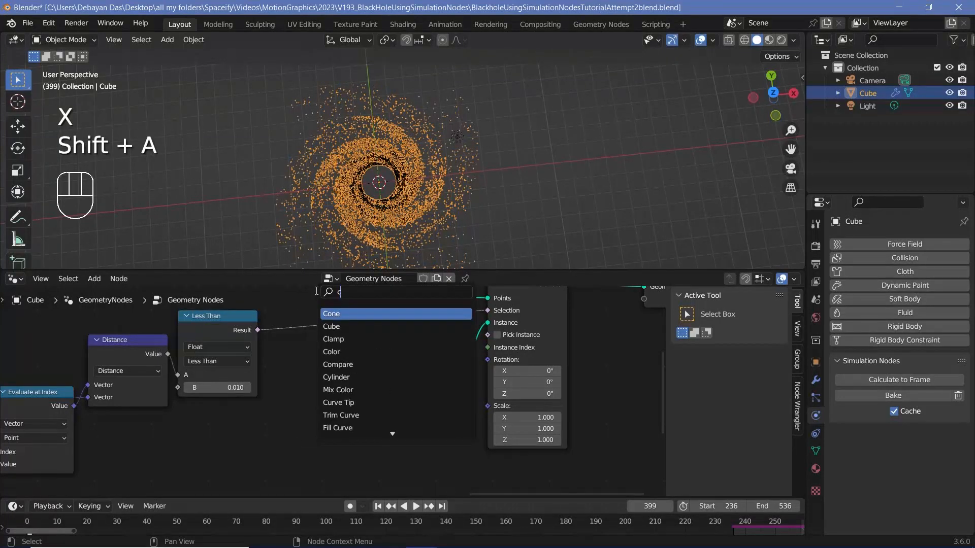
key("BackSpace")
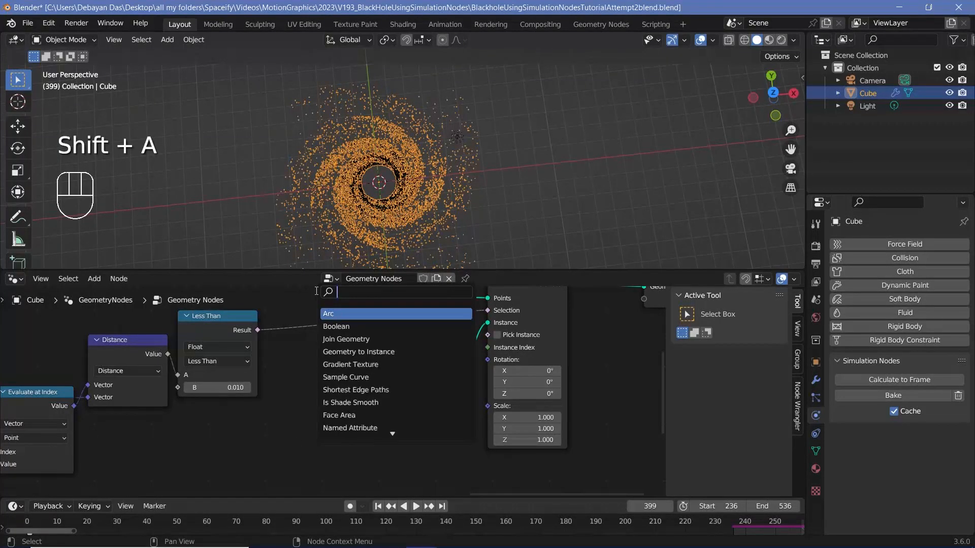
type("boo")
left_click(345, 327)
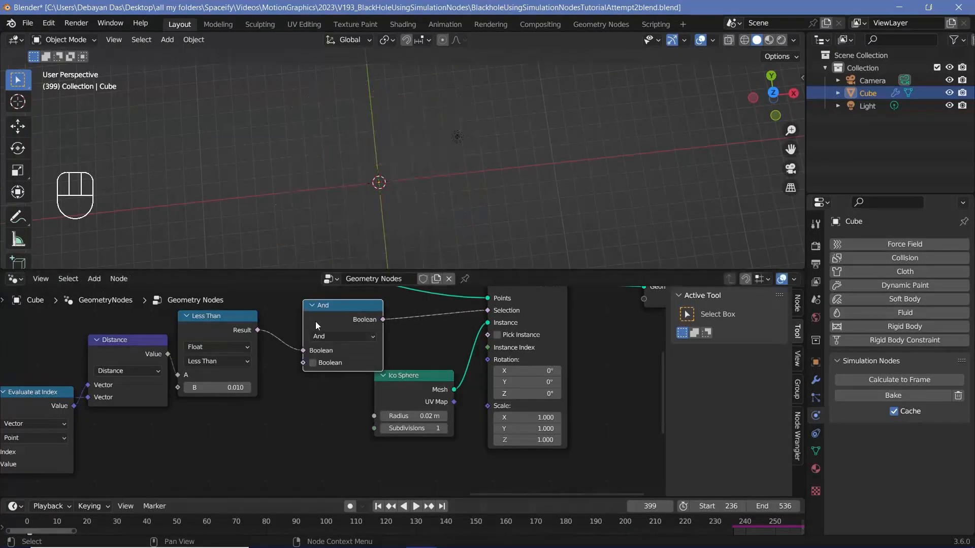
left_click(300, 315)
left_click(294, 321)
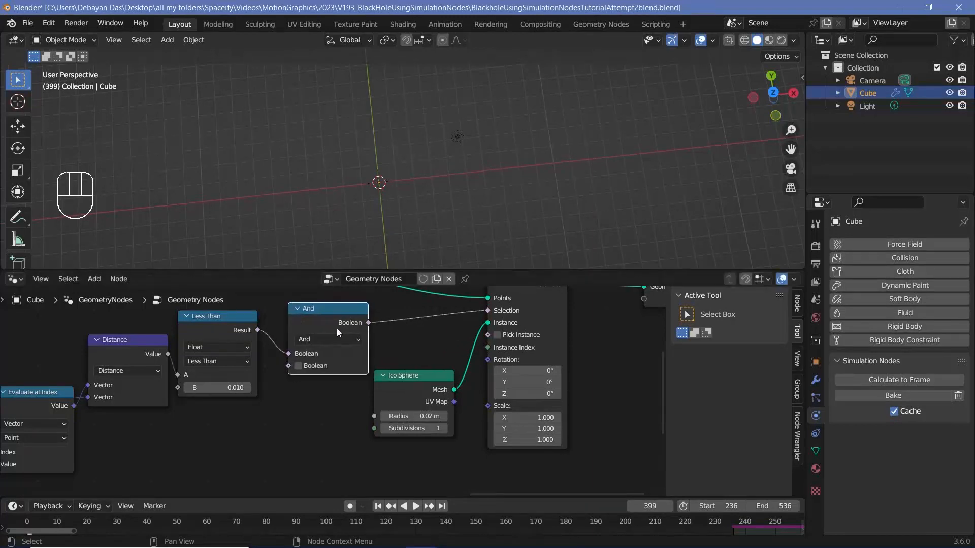
left_click(327, 317)
middle_click_drag(237, 441, 280, 415)
scroll(279, 416, "down", 3)
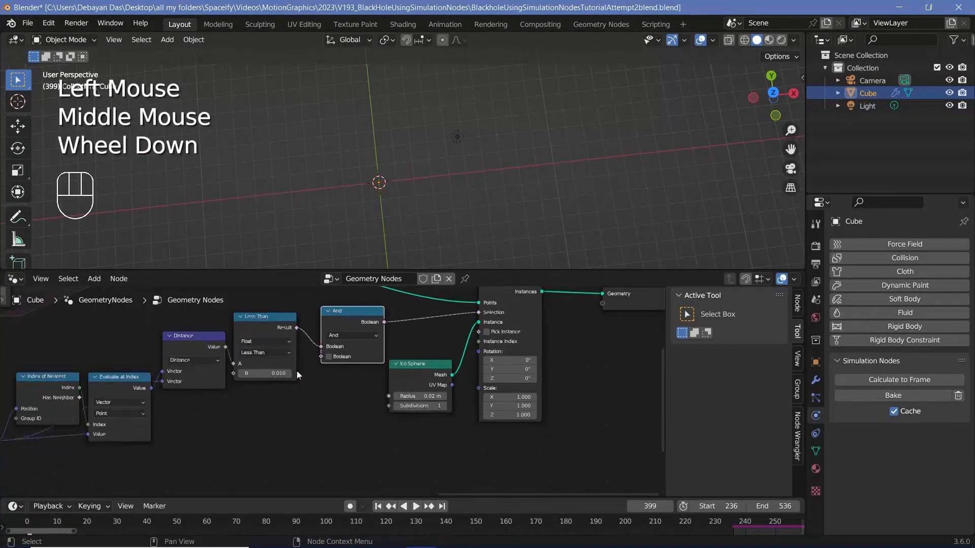
key("shift+a")
left_click(266, 286)
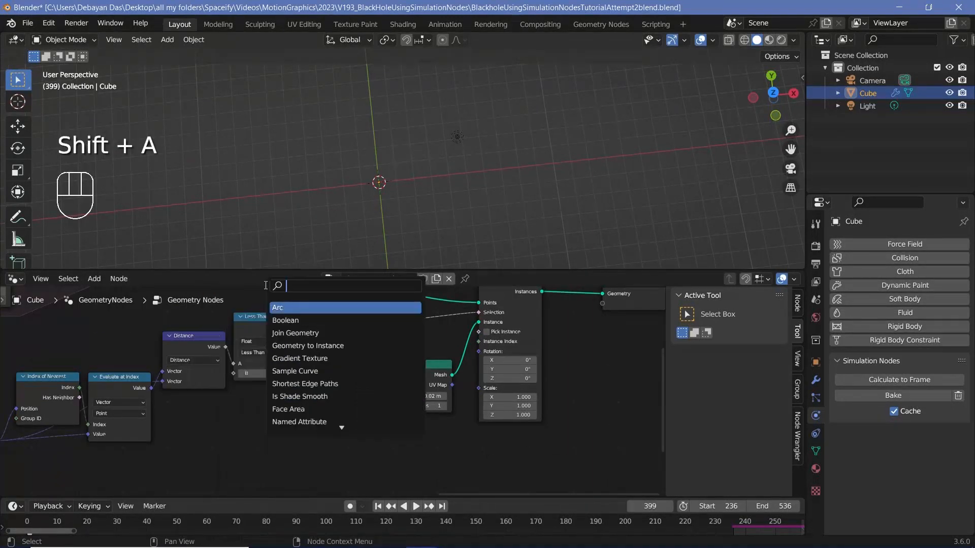
Duplicate the Position, Length and Less Than nodes from the simulation zone and place the copies below the And node's inputs
scroll(235, 405, "down", 2)
middle_click_drag(236, 405, 175, 366)
scroll(225, 422, "down", 2)
scroll(273, 376, "up", 2)
scroll(176, 366, "up", 2)
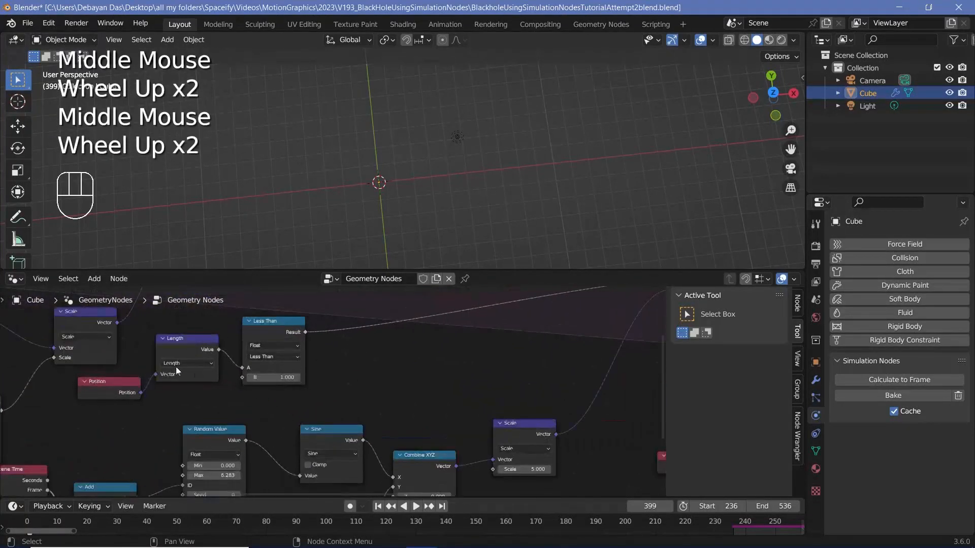
left_click(120, 382)
left_click(179, 347)
left_click(282, 330)
scroll(335, 390, "down", 2)
left_click_drag(345, 389, 199, 364)
scroll(396, 360, "down", 2)
middle_click_drag(396, 361, 227, 373)
key("shift+d")
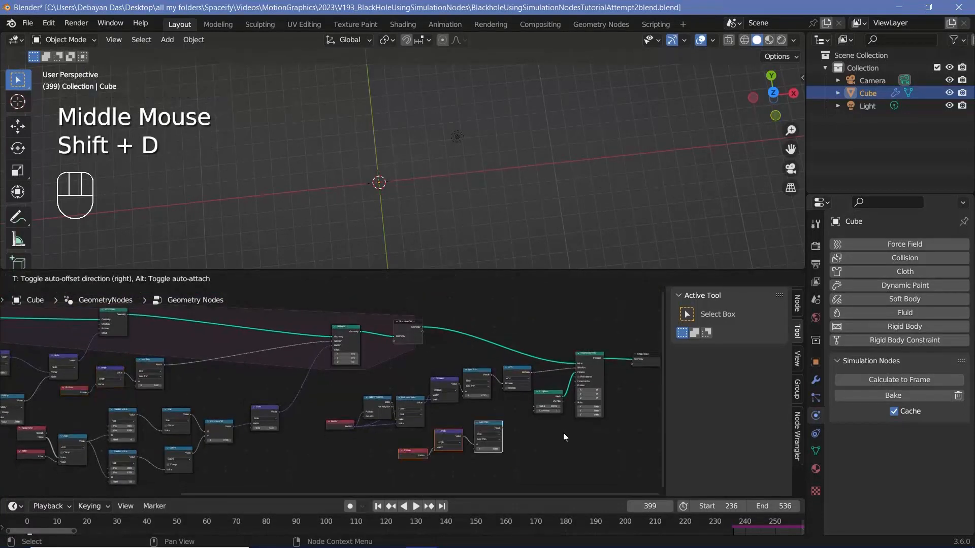
left_click(563, 433)
Connect the duplicated Less Than node's Result to the And node's second Boolean input and arrange the copied nodes
middle_click_drag(503, 427, 351, 375)
scroll(351, 376, "up", 2)
scroll(351, 375, "up", 3)
left_click_drag(355, 376, 357, 318)
scroll(371, 355, "down", 1)
middle_click_drag(373, 357, 426, 402)
left_click_drag(390, 432, 380, 426)
left_click(296, 444)
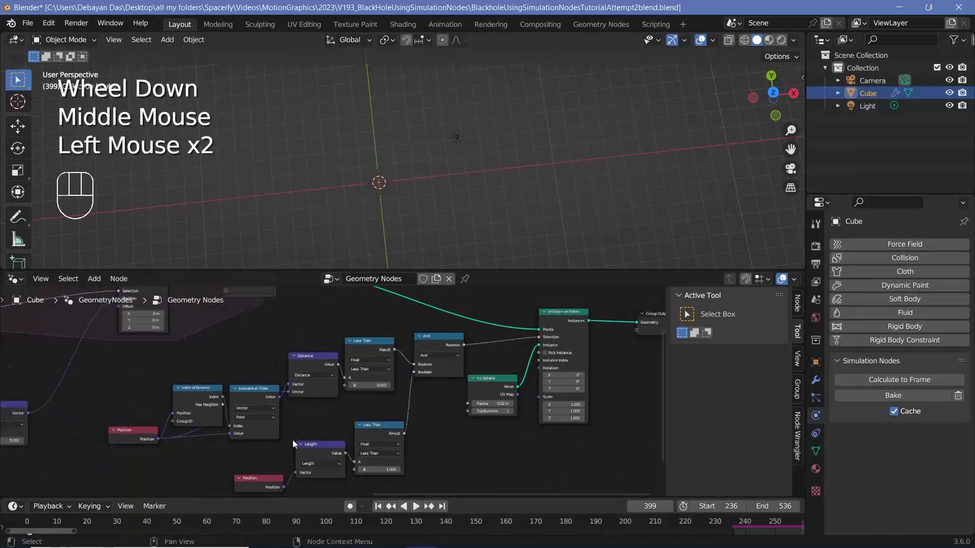
left_click(298, 445)
left_click(299, 446)
Set the duplicated Less Than node's B threshold to 6
scroll(376, 453, "up", 1)
middle_click_drag(379, 454, 195, 395)
scroll(196, 395, "up", 2)
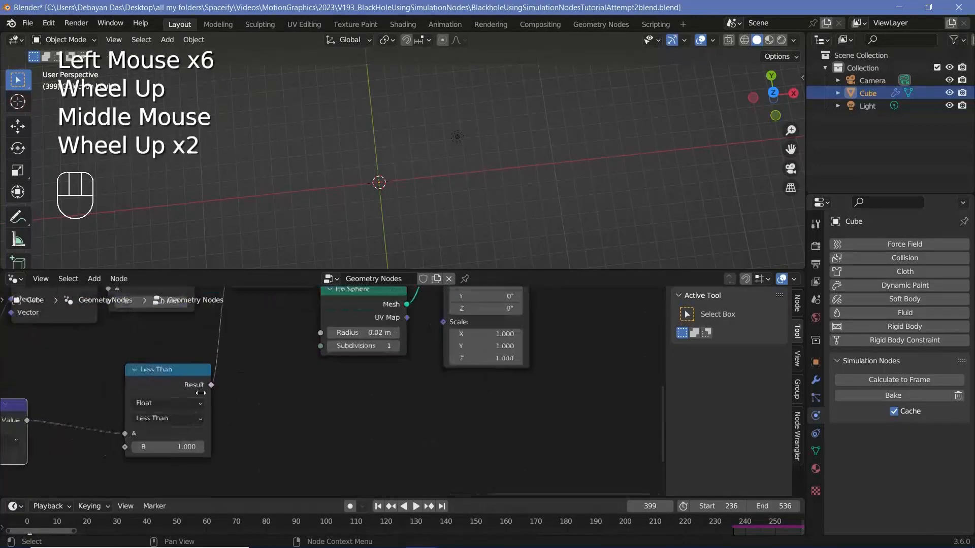
left_click(163, 449)
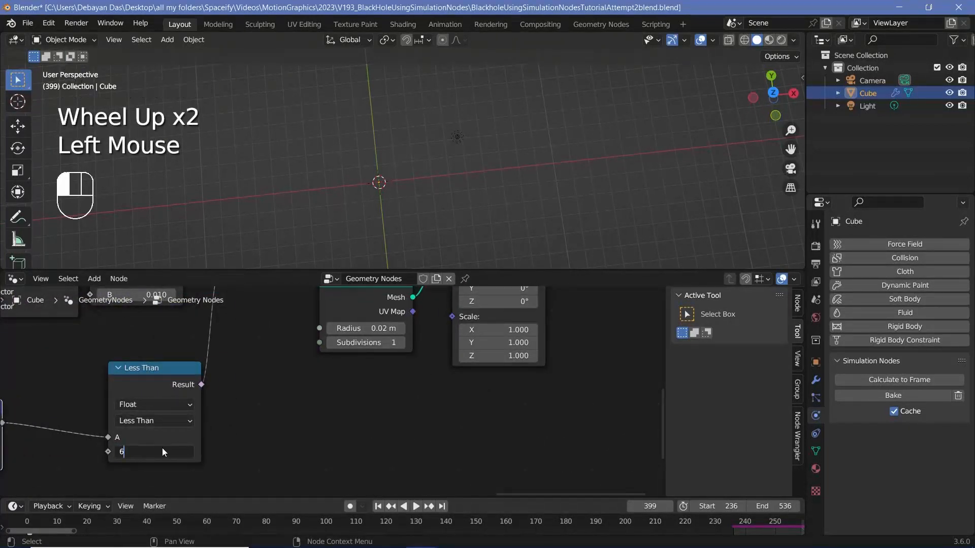
type("6")
key("Return")
scroll(471, 98, "up", 1)
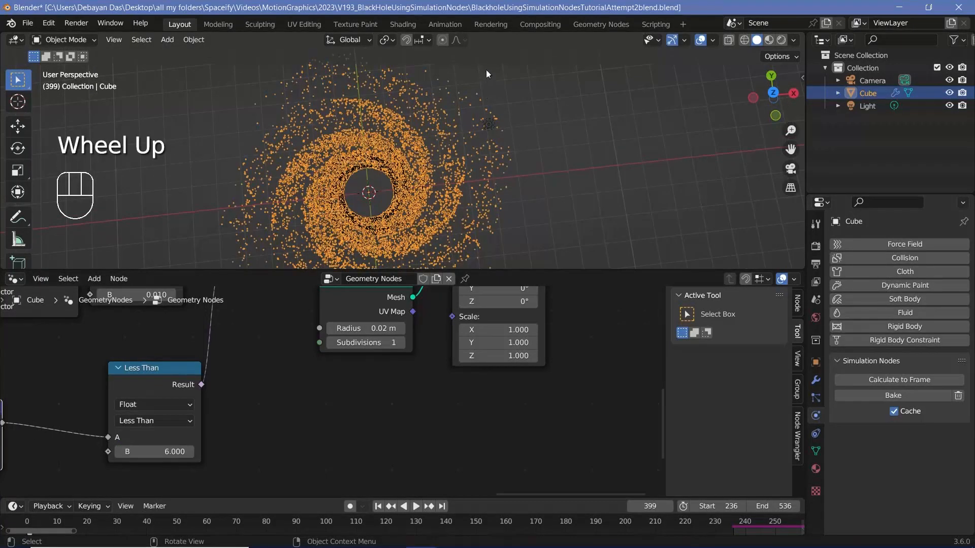
scroll(437, 196, "down", 2)
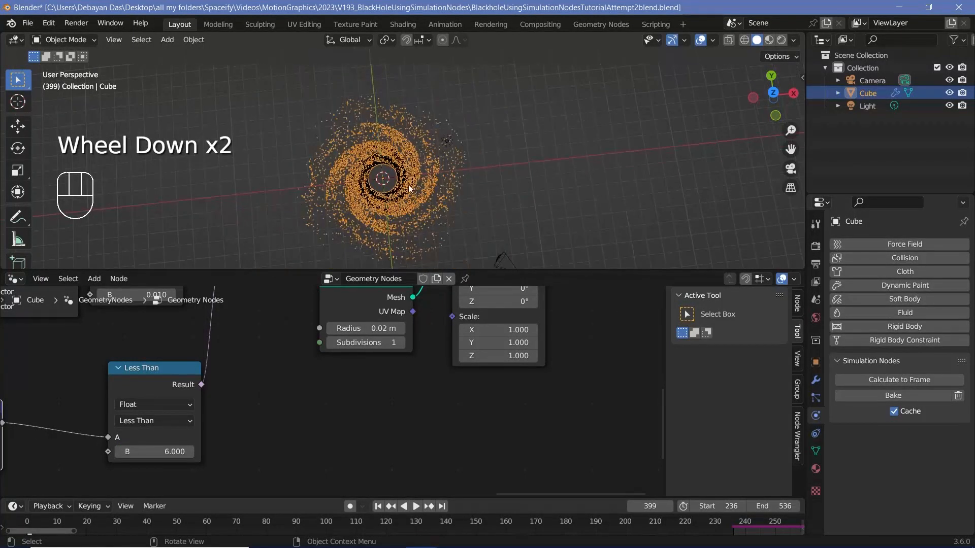
middle_click_drag(408, 184, 329, 159, "shift")
scroll(332, 185, "up", 2)
middle_click_drag(329, 159, 400, 168, "shift")
scroll(518, 374, "down", 1)
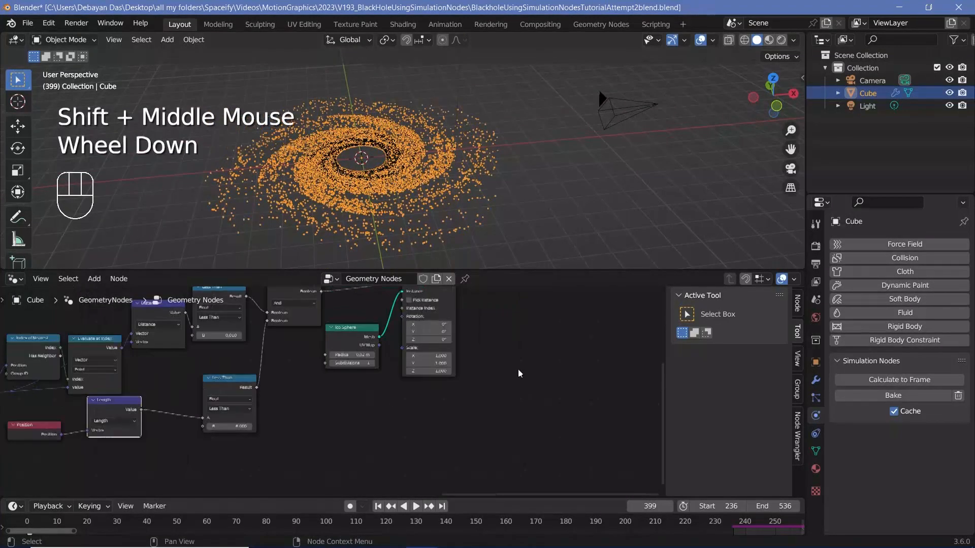
Insert a Set Material node between Instance on Points and Group Output and assign the existing Material to it
middle_click_drag(518, 374, 295, 435)
scroll(399, 395, "up", 2)
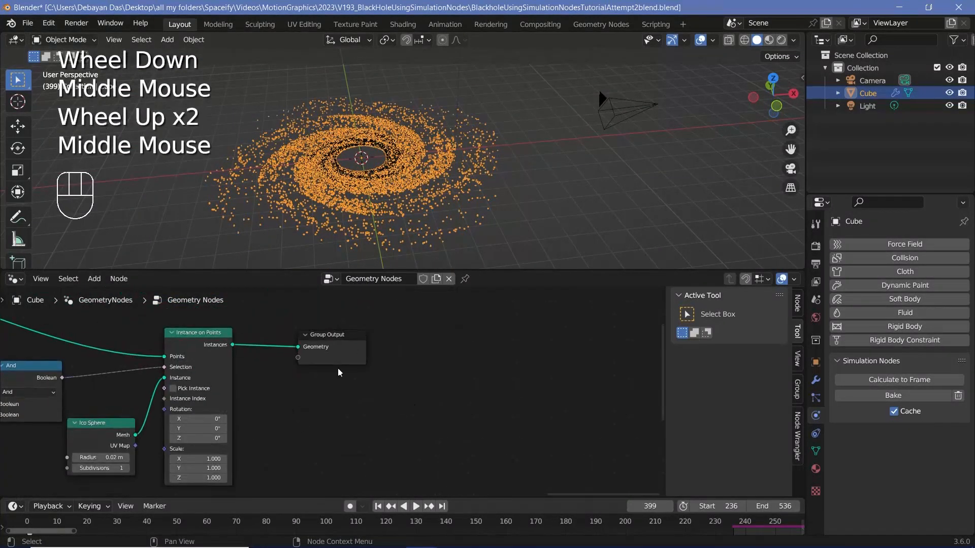
left_click(457, 354)
key("shift+a")
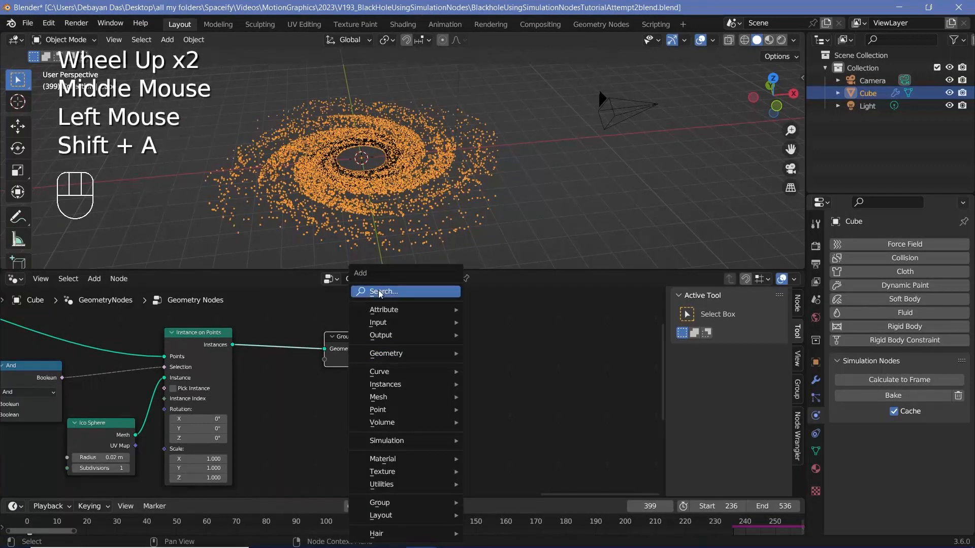
type("set ma")
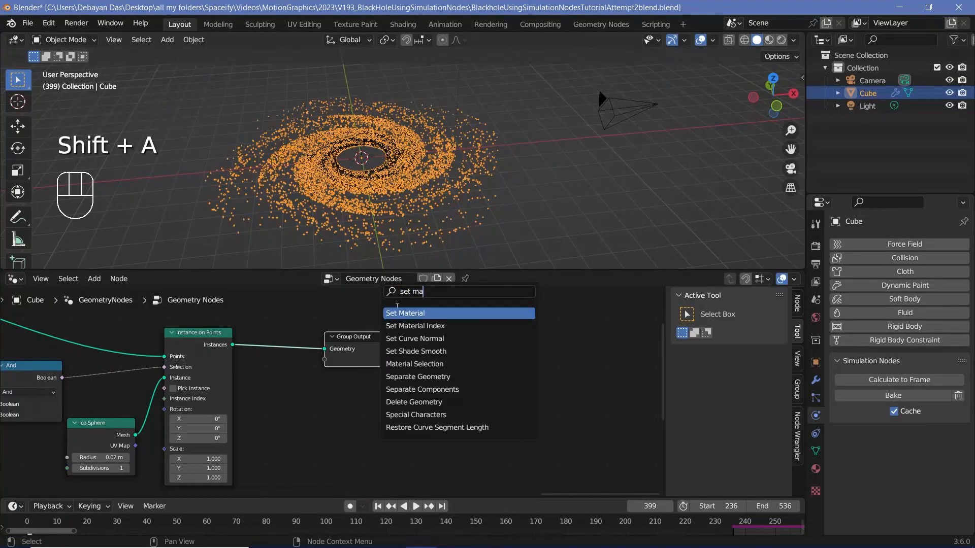
key("Return")
left_click(457, 364)
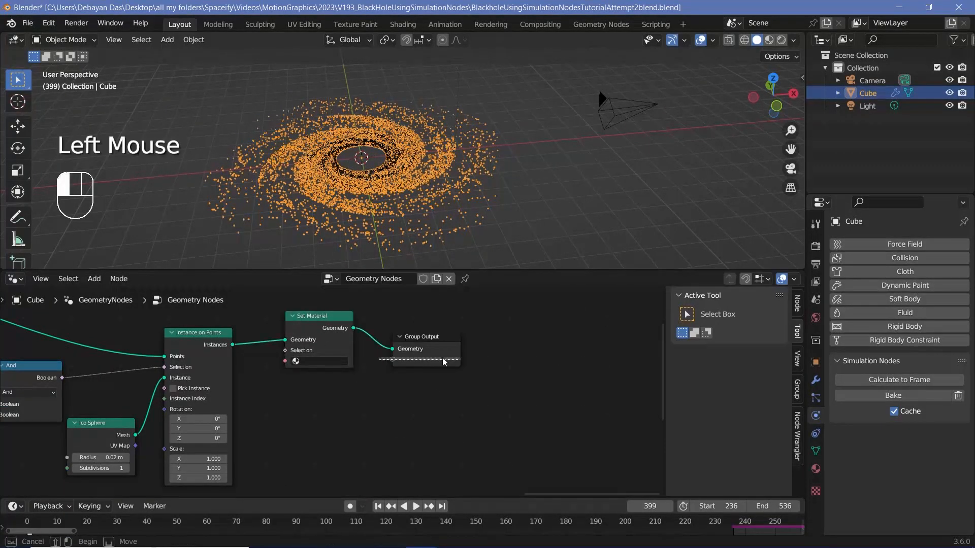
left_click_drag(443, 358, 443, 358)
left_click_drag(443, 359, 509, 355)
left_click(318, 363)
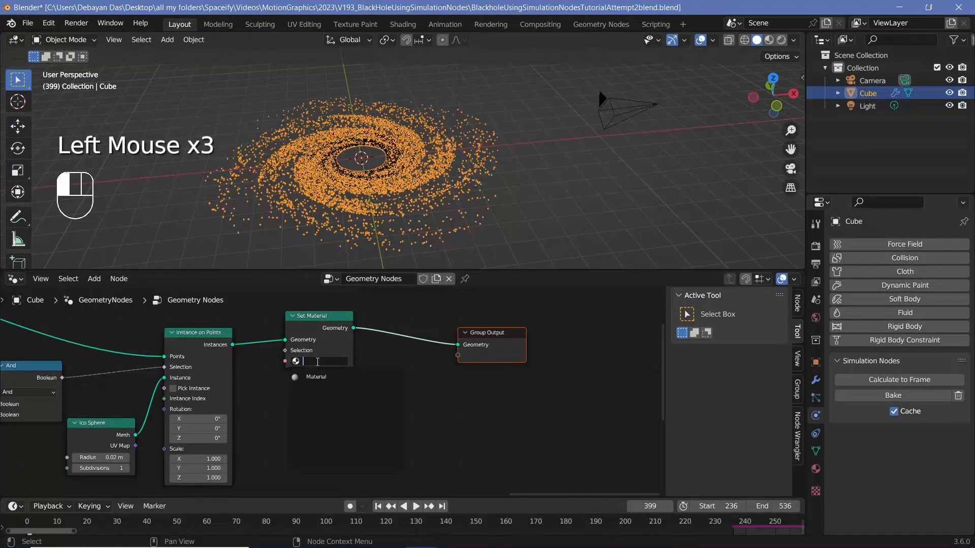
left_click(319, 379)
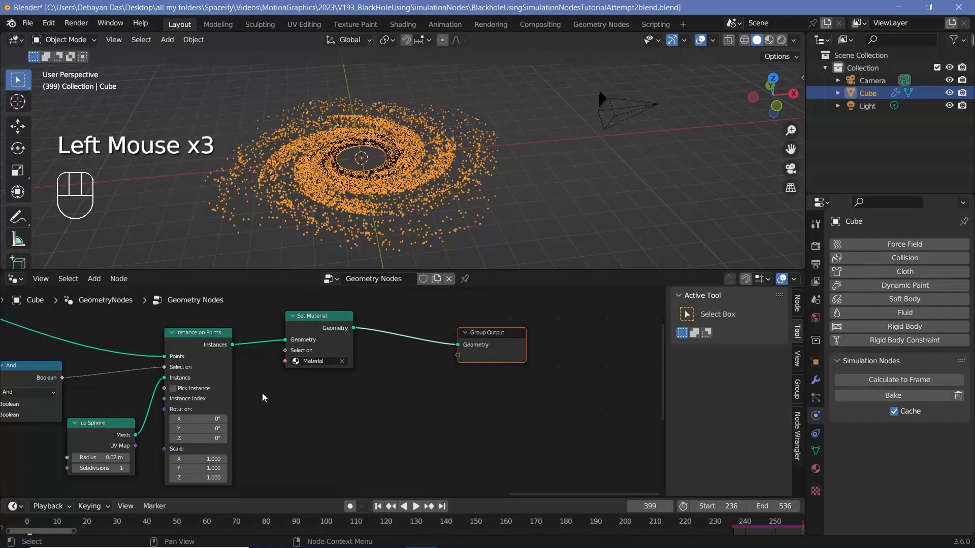
Switch the node editor to the Shader Editor to show the nodes of the material used by the particles
left_click(15, 279)
left_click(46, 397)
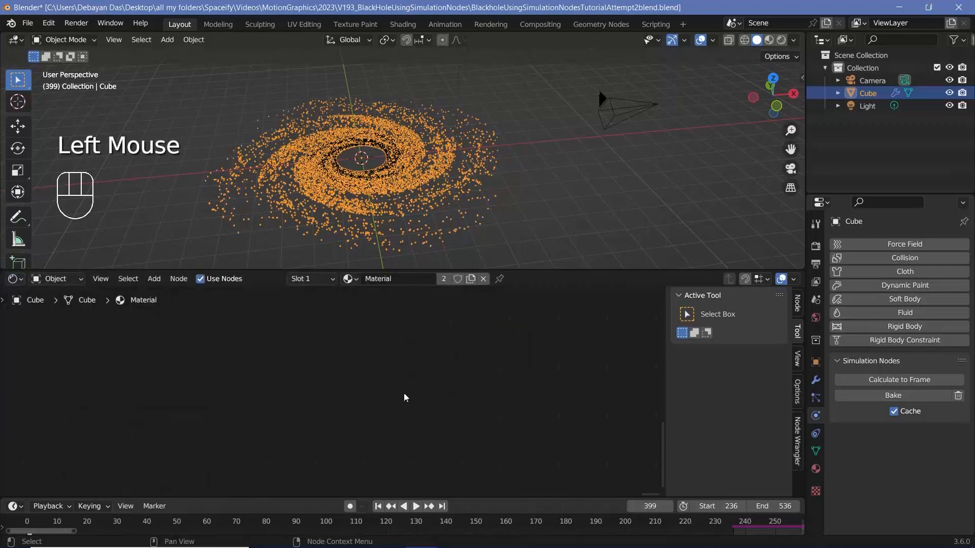
scroll(424, 361, "down", 6)
mouse_move(361, 426)
middle_mouse_down()
mouse_move(294, 294)
mouse_move(369, 420)
middle_mouse_up()
key("KP_Decimal")
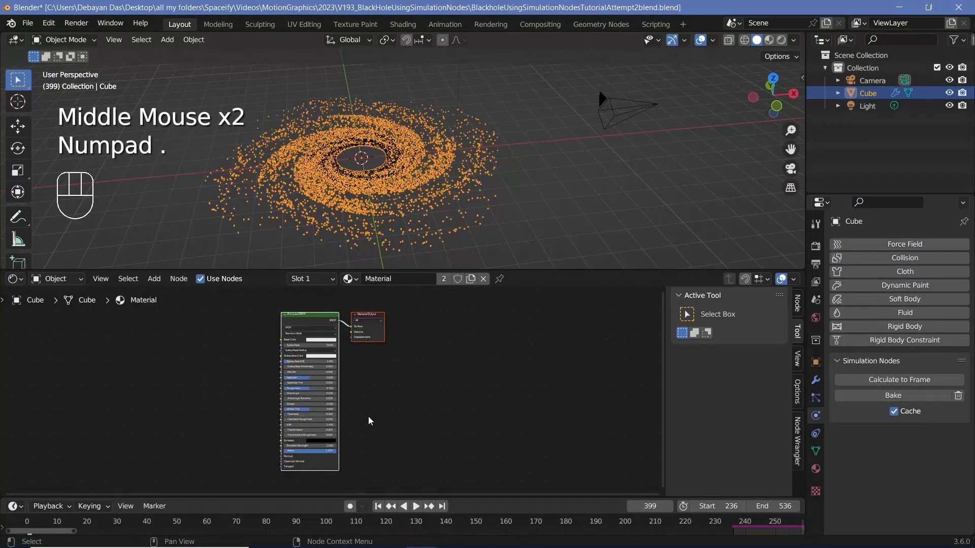
scroll(296, 349, "up", 3)
scroll(317, 175, "up", 3)
middle_click_drag(310, 183, 316, 231)
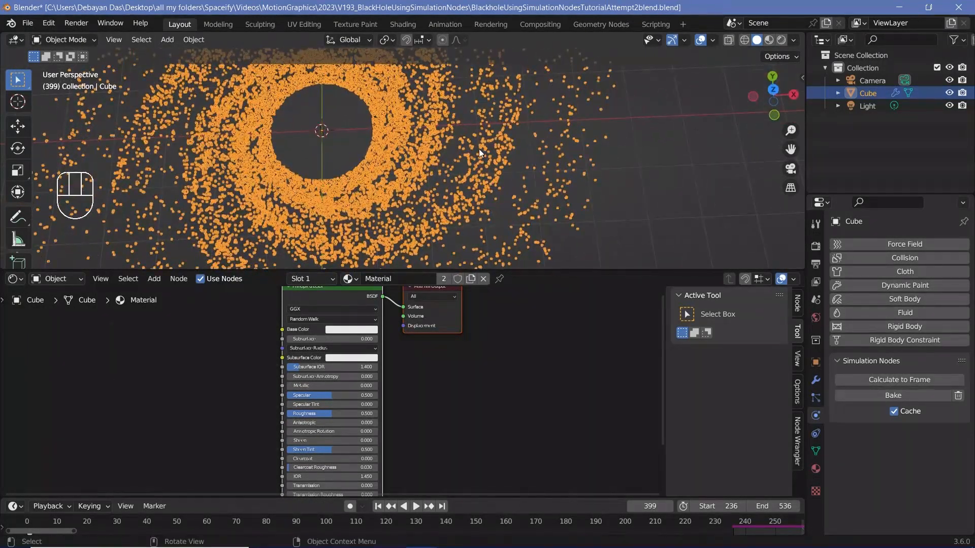
scroll(480, 147, "down", 2)
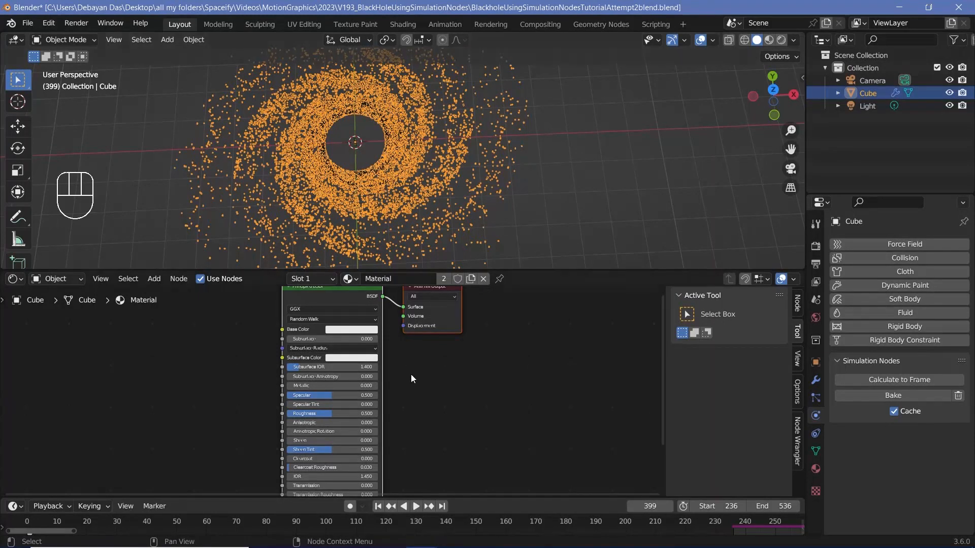
Enable Bloom and Screen Space Reflections in the Eevee render settings
left_click(816, 247)
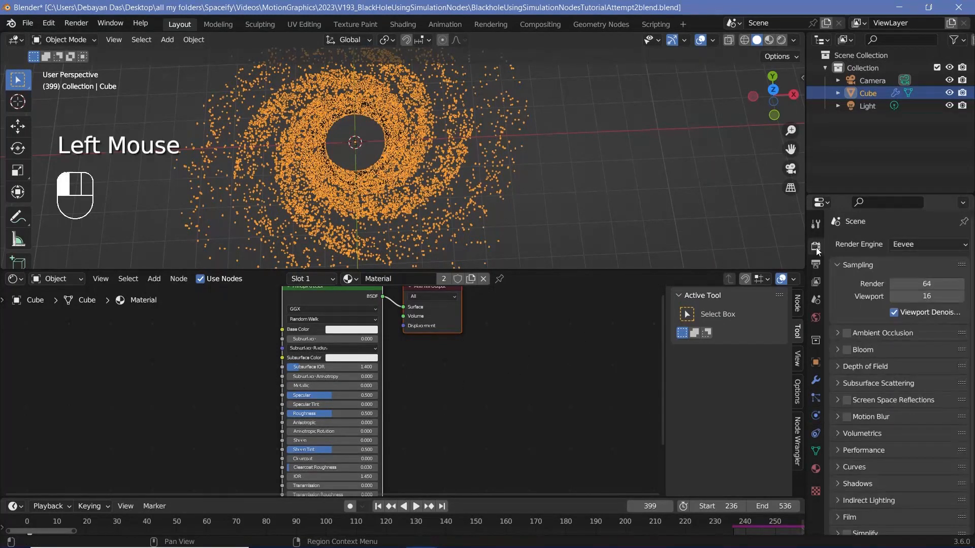
left_click(847, 349)
left_click(847, 401)
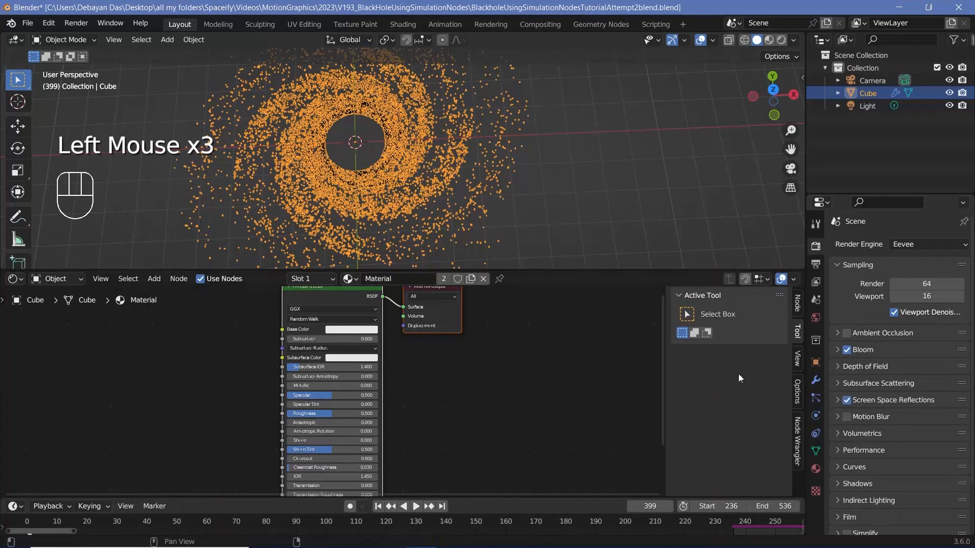
left_click(838, 400)
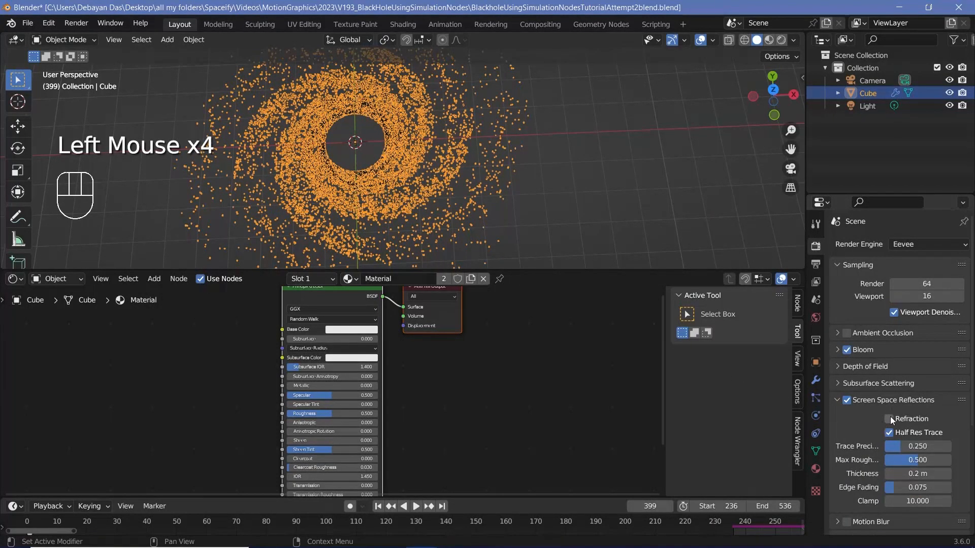
left_click(836, 400)
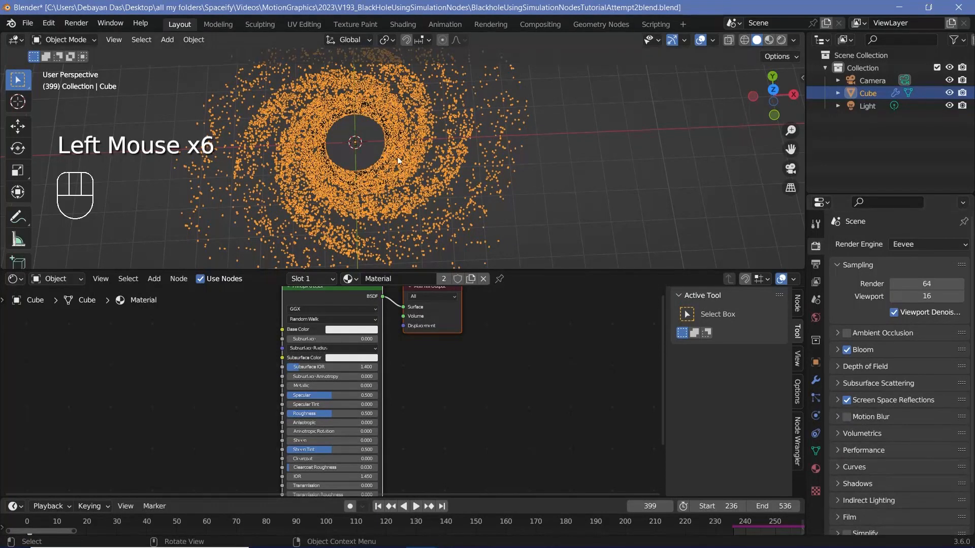
Set the scene's frame rate to 30 fps and the render output path to //
left_click(816, 266)
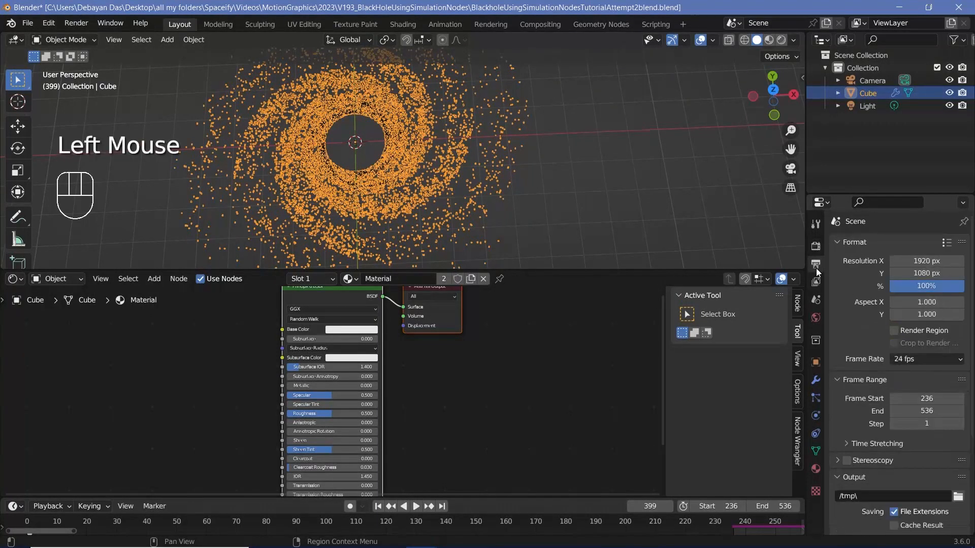
left_click(904, 359)
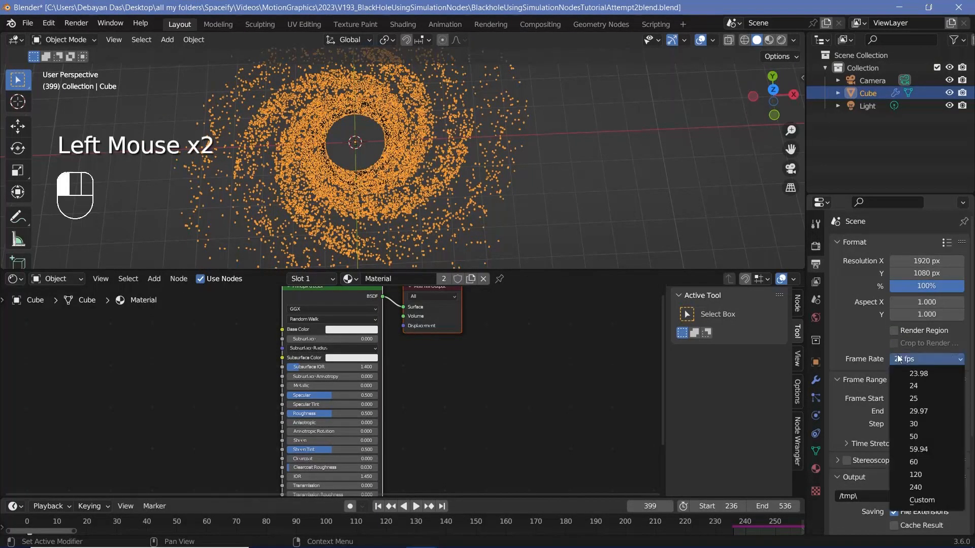
left_click(914, 424)
left_click(862, 492)
type("//")
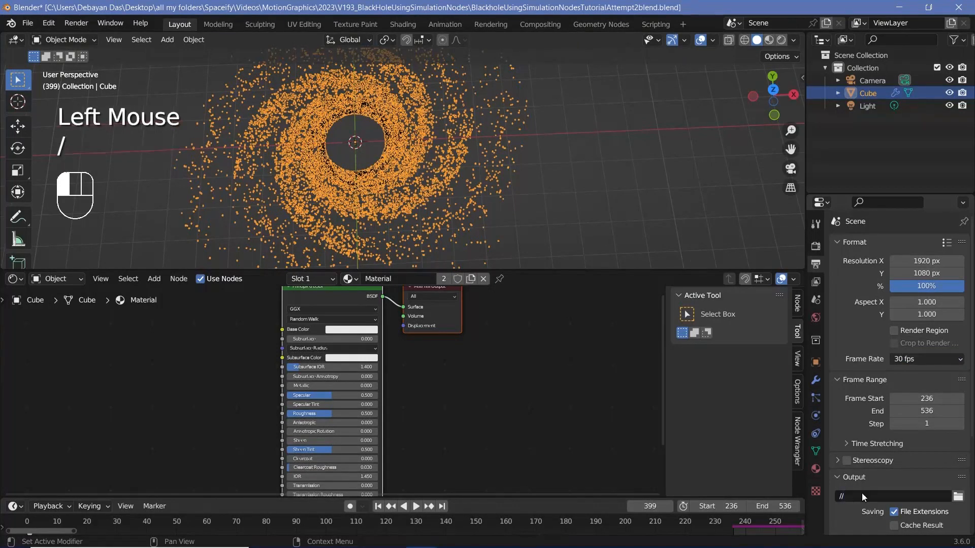
Set the render output to FFmpeg Video in an MPEG-4 container with Perceptually Lossless output quality
scroll(870, 476, "down", 3)
left_click(900, 420)
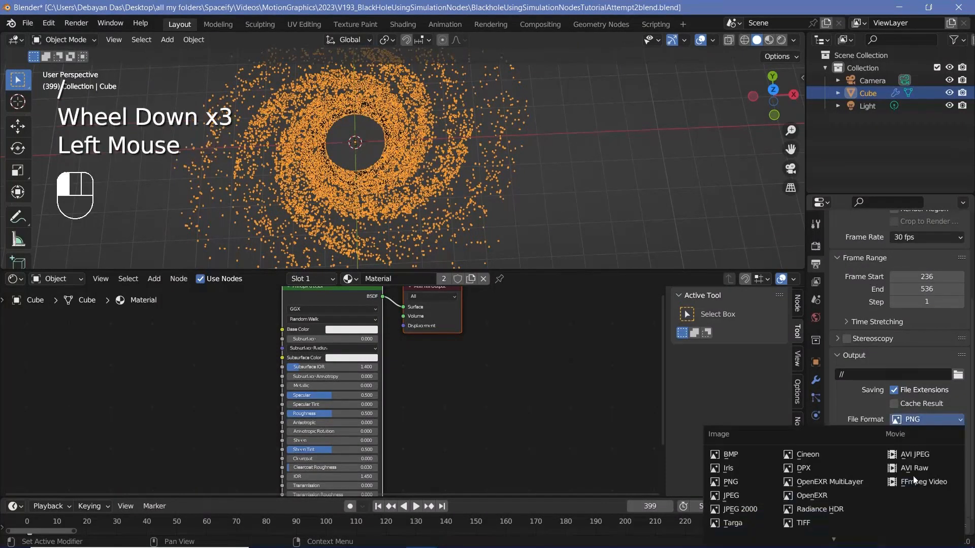
left_click(913, 481)
scroll(871, 487, "down", 2)
left_click(921, 390)
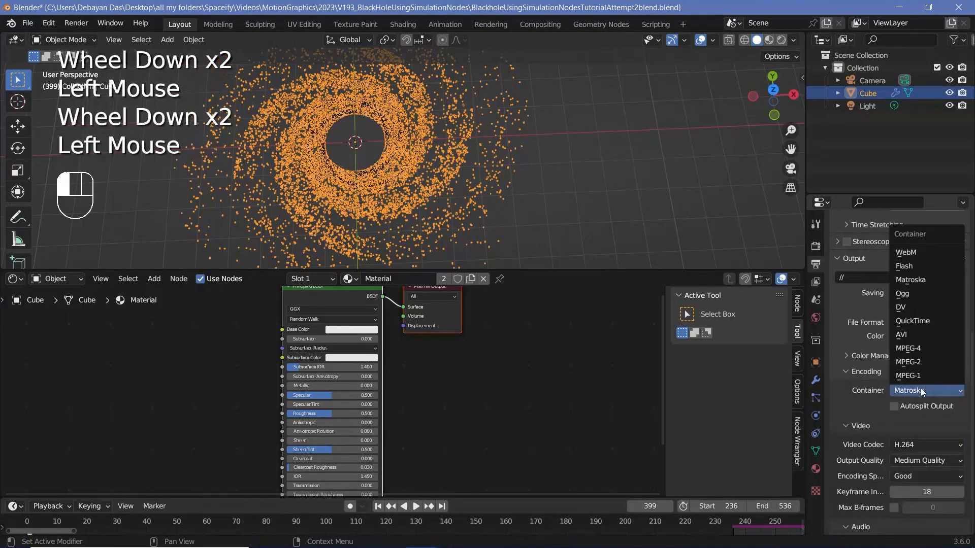
left_click(916, 343)
left_click(913, 462)
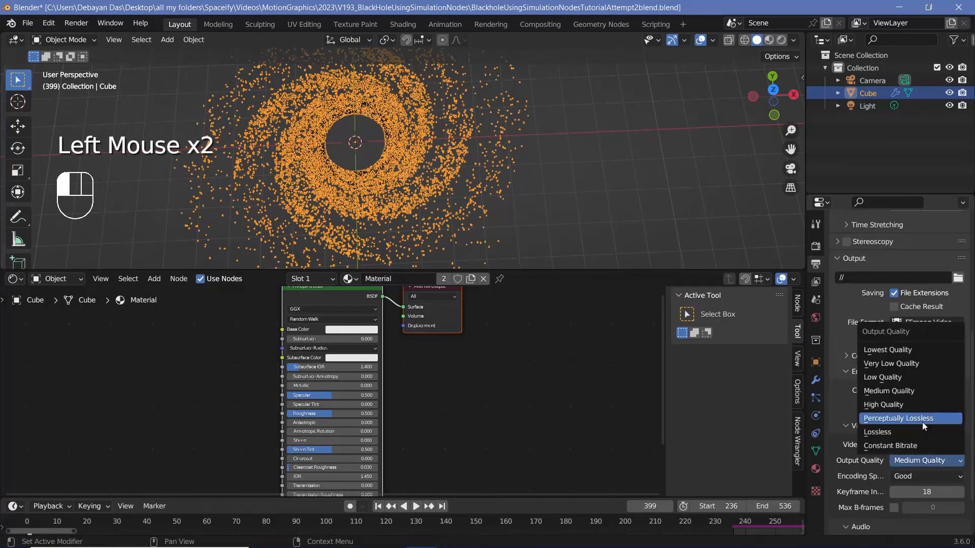
left_click(922, 422)
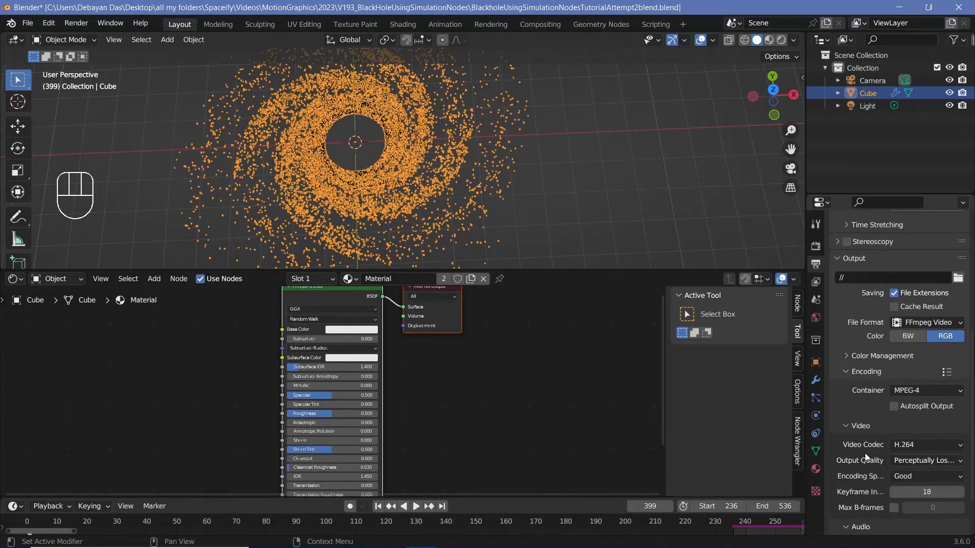
Examine the individual particle spheres in the disc up close in the viewport
middle_click_drag(339, 152, 349, 169)
scroll(348, 168, "up", 3)
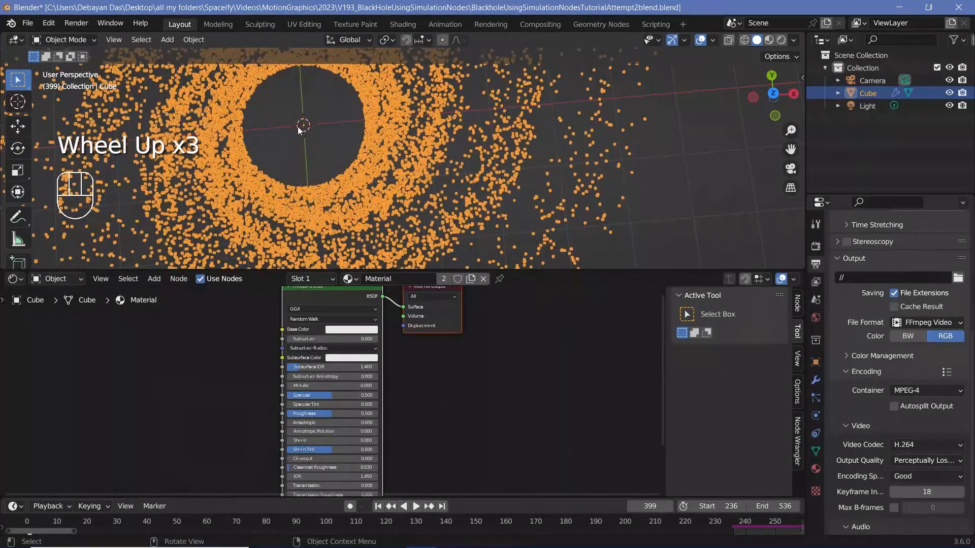
scroll(404, 208, "down", 2)
middle_click_drag(404, 209, 468, 200, "shift")
scroll(343, 136, "up", 2)
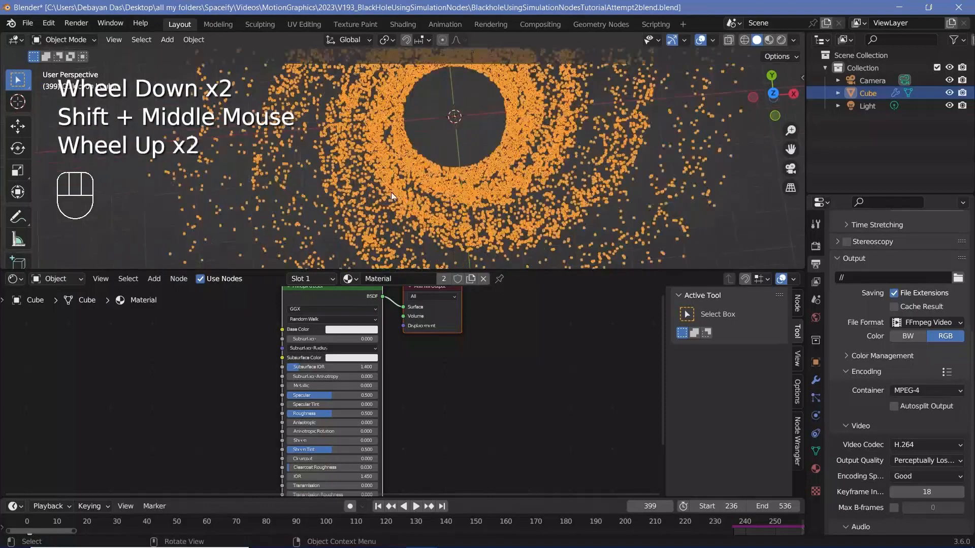
scroll(309, 193, "up", 3)
middle_click_drag(309, 194, 337, 164, "shift")
scroll(337, 163, "up", 2)
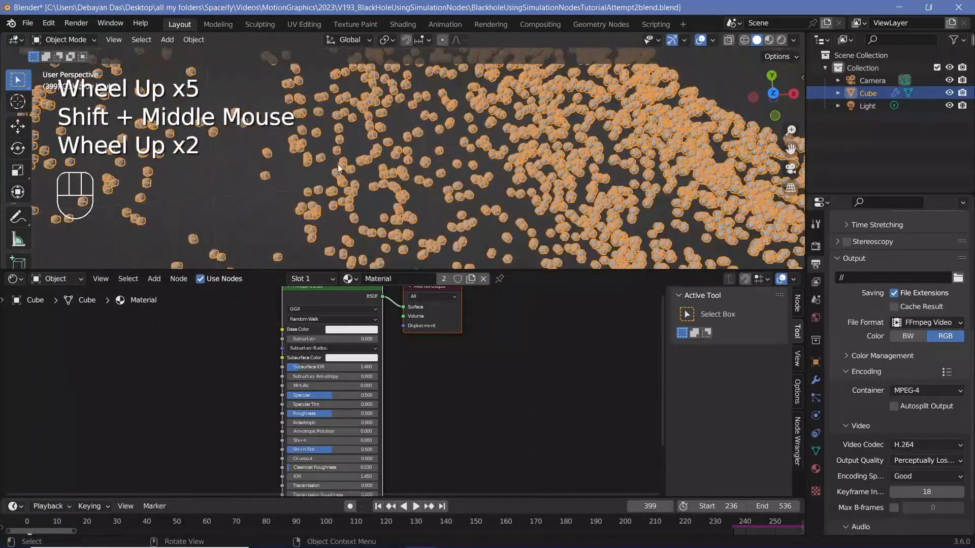
scroll(257, 323, "down", 2)
middle_click_drag(257, 323, 316, 315)
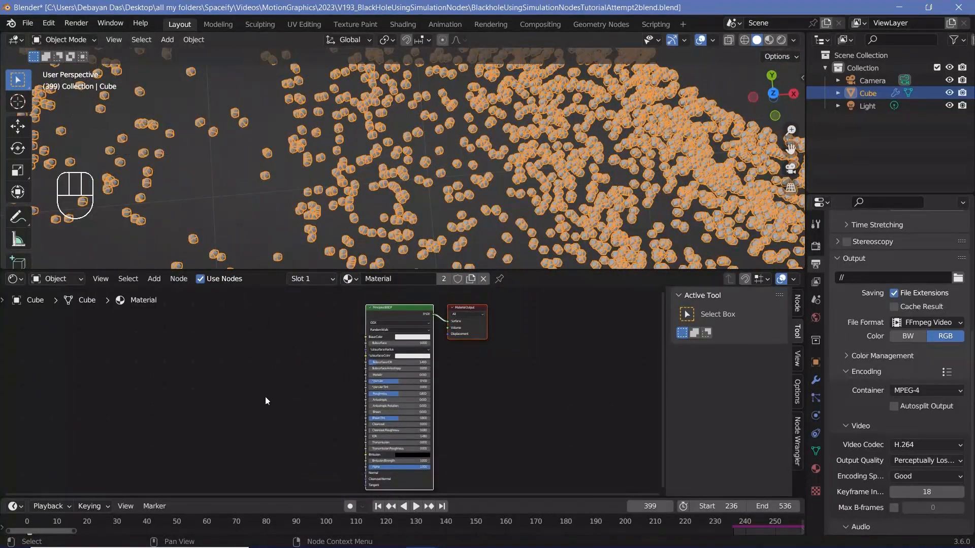
Add a UV sphere at the centre of the particle disc
middle_click_drag(265, 397, 251, 374)
scroll(288, 377, "up", 1)
scroll(281, 368, "down", 1)
scroll(467, 86, "down", 3)
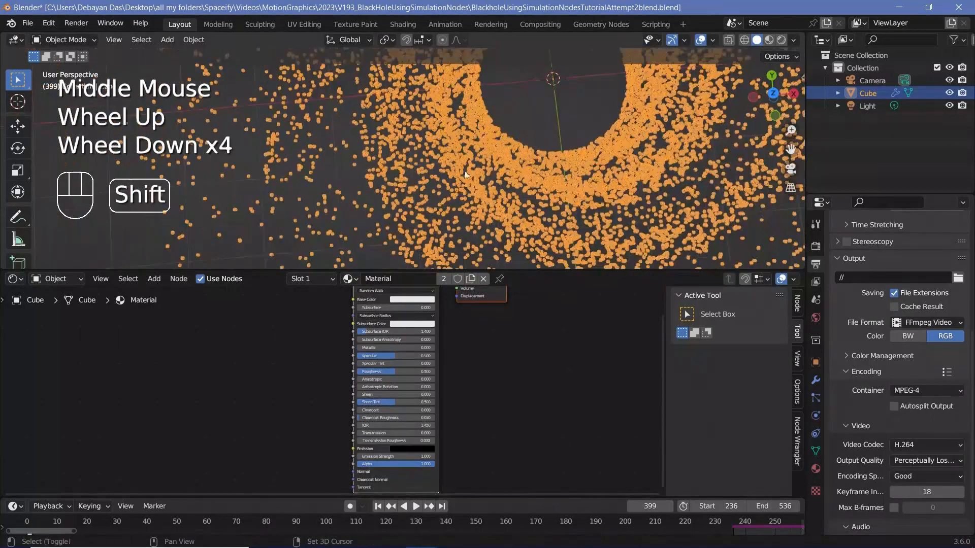
middle_click_drag(467, 86, 434, 148, "shift")
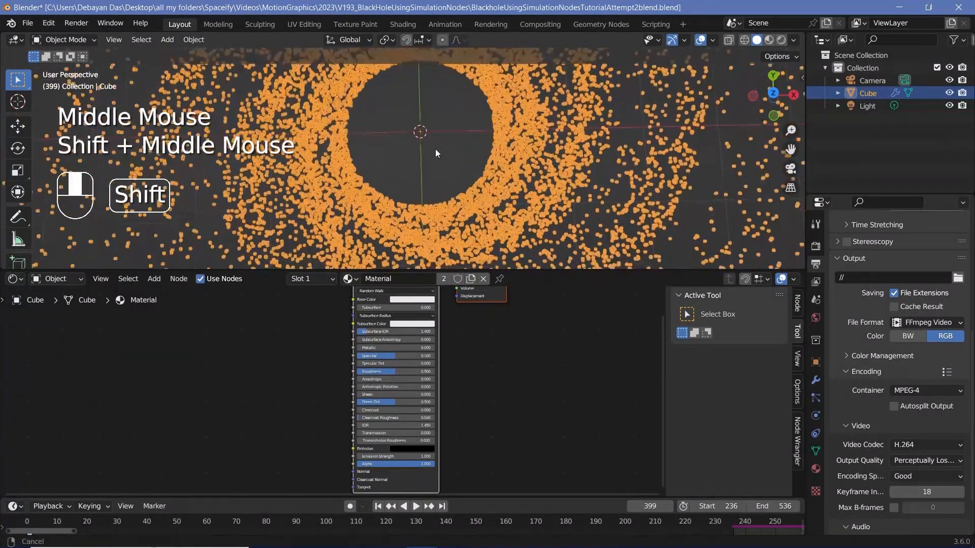
key("shift+a")
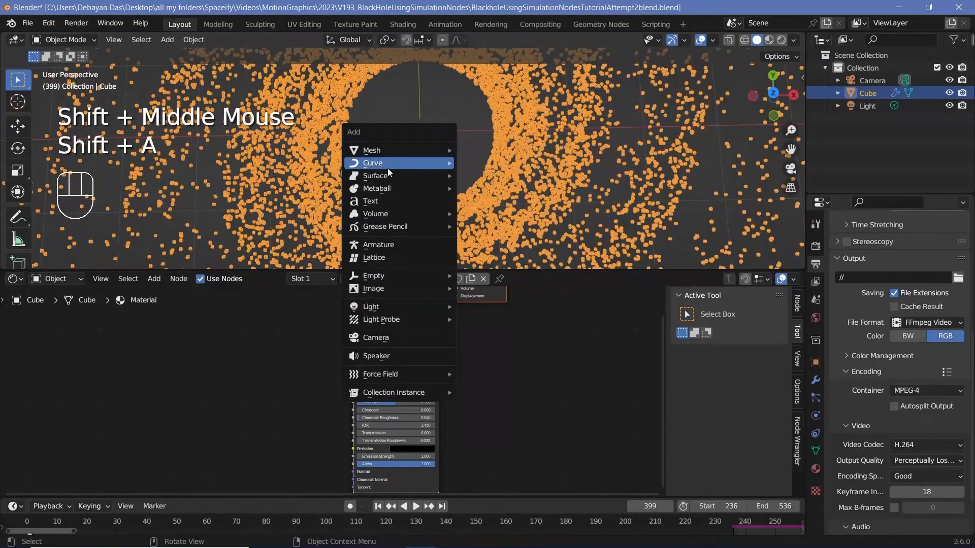
left_click(503, 188)
scroll(405, 175, "down", 2)
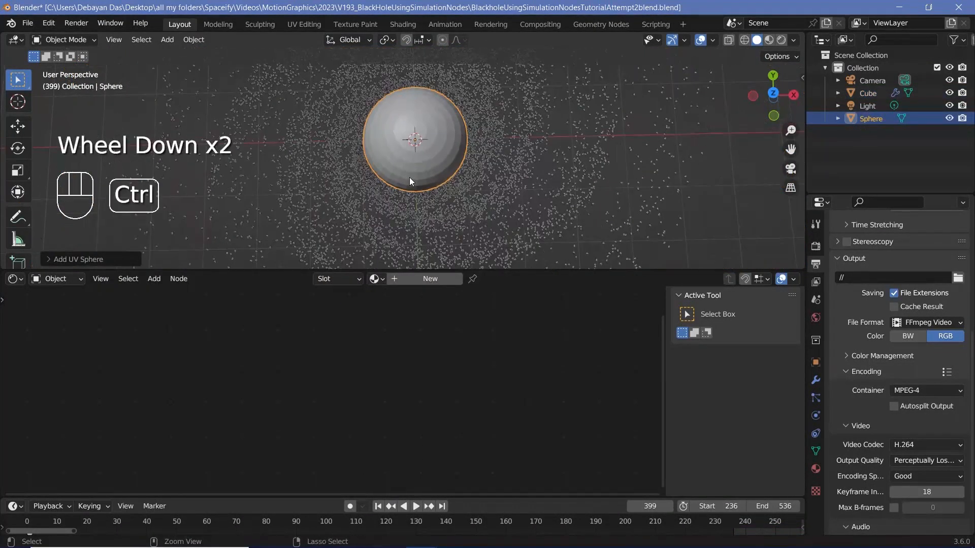
Give the central sphere a level 2 Subdivision Surface modifier and shade it smooth
key("ctrl+2")
middle_click_drag(414, 160, 239, 50)
left_click(198, 39)
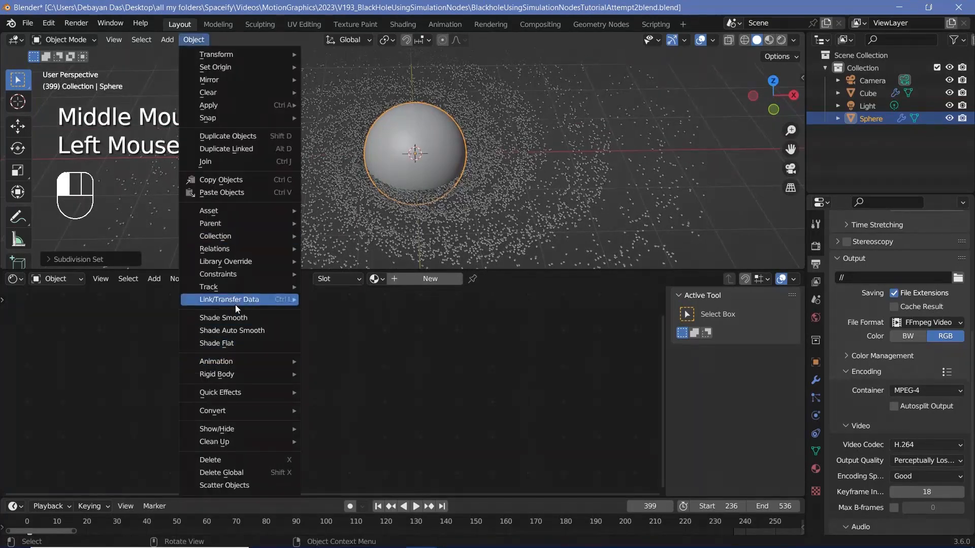
Add a Gradient Texture node to the particle disc's material and link its colour to the Principled BSDF
left_click(292, 161)
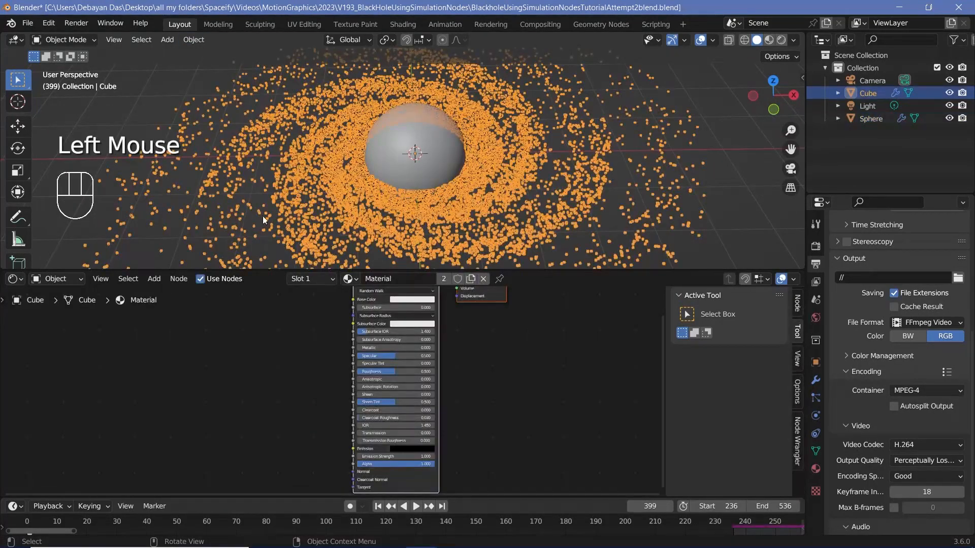
middle_click_drag(265, 356, 289, 361)
scroll(289, 360, "up", 3)
middle_click_drag(290, 361, 312, 365)
key("shift+a")
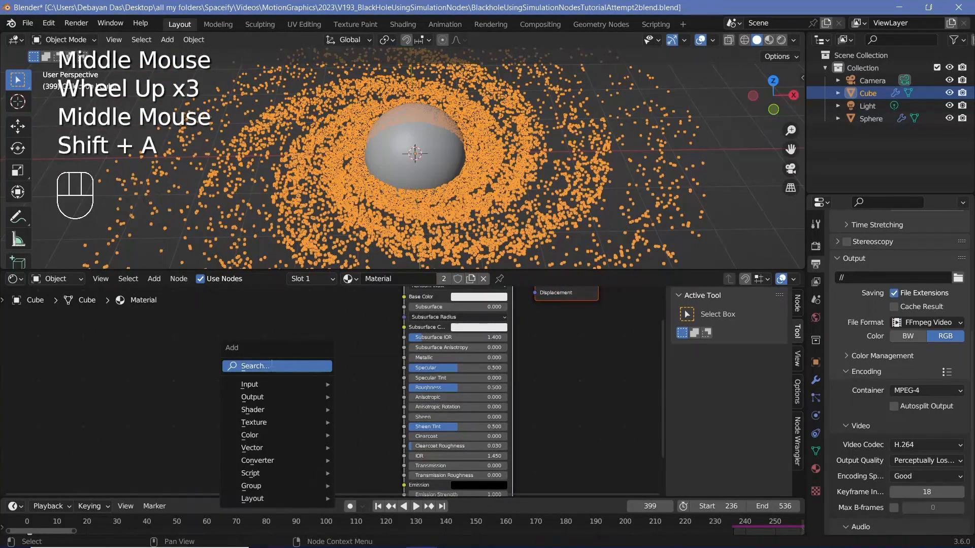
type("gradi")
key("Return")
left_click(252, 375)
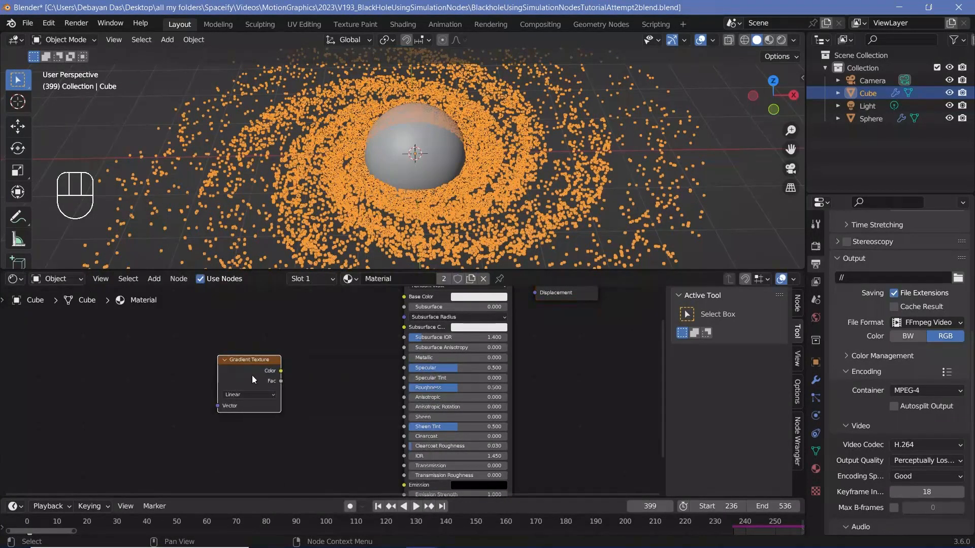
left_click(253, 374, "ctrl+shift")
scroll(351, 349, "down", 1)
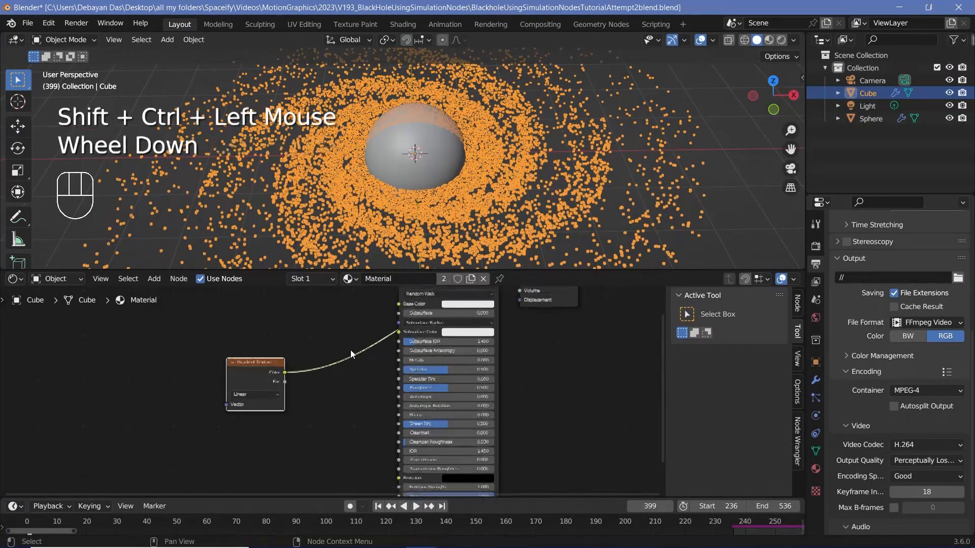
scroll(350, 349, "down", 1)
middle_click_drag(709, 98, 729, 96)
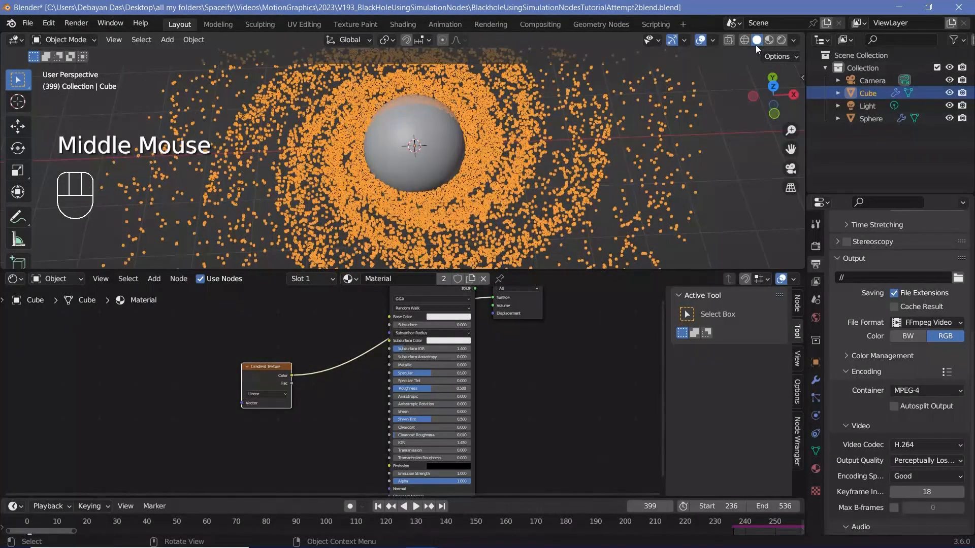
Switch the viewport to rendered shading with overlays hidden, and relink the gradient's colour to Base Color
left_click(781, 41)
left_click(700, 41)
middle_click_drag(465, 153, 460, 168)
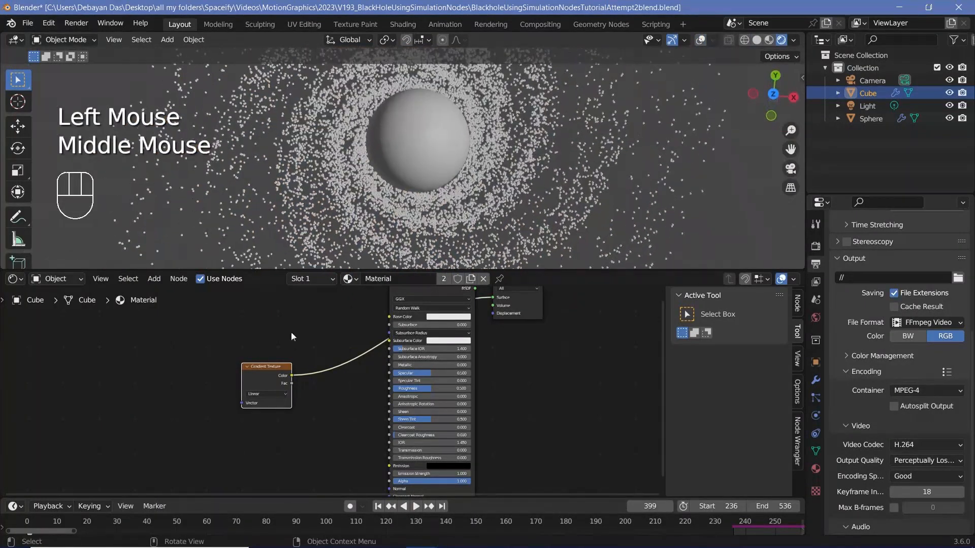
scroll(370, 326, "down", 2)
scroll(355, 200, "up", 5)
scroll(354, 200, "down", 3)
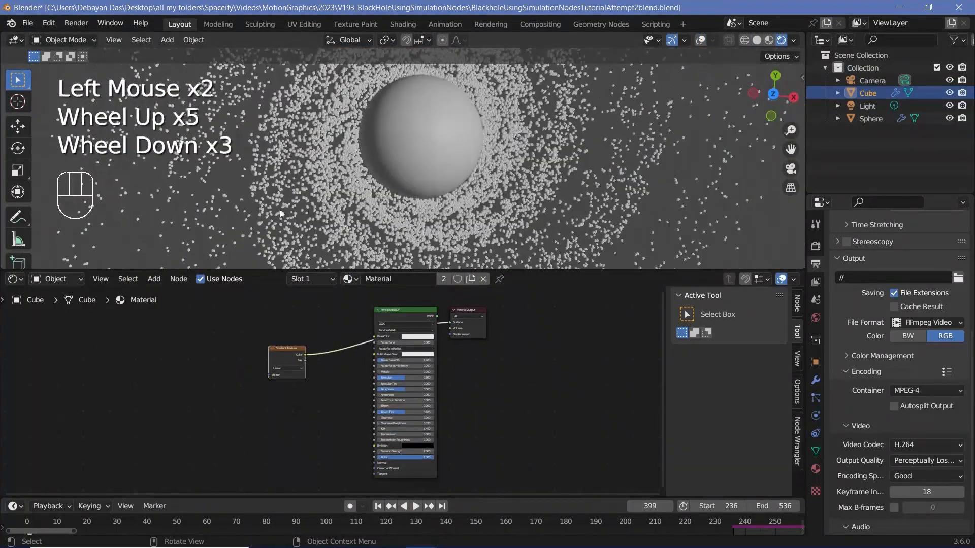
Add Texture Coordinate and Mapping nodes to the Gradient Texture and feed the Mapping vector from the Object coordinates
middle_click_drag(269, 352, 316, 330)
scroll(320, 331, "up", 3)
left_click(331, 333)
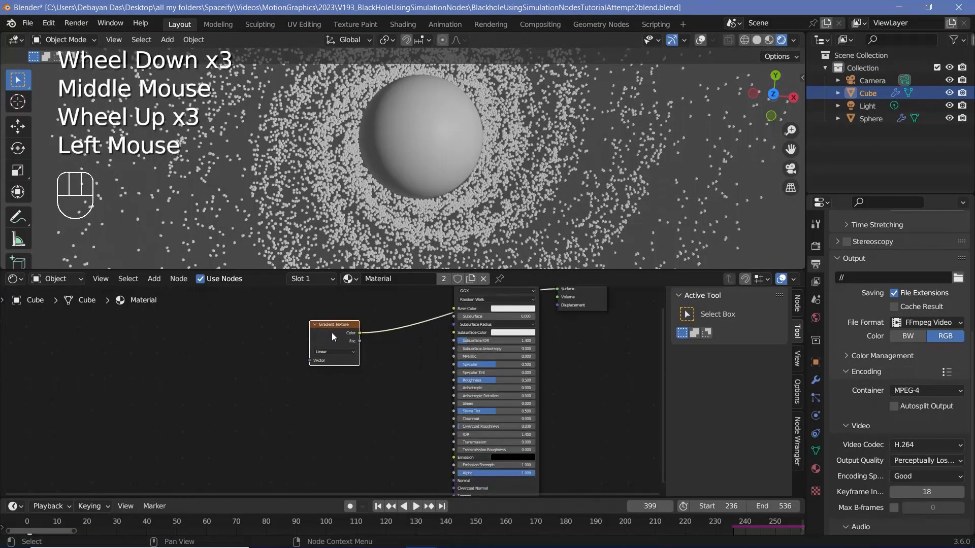
key("ctrl+t")
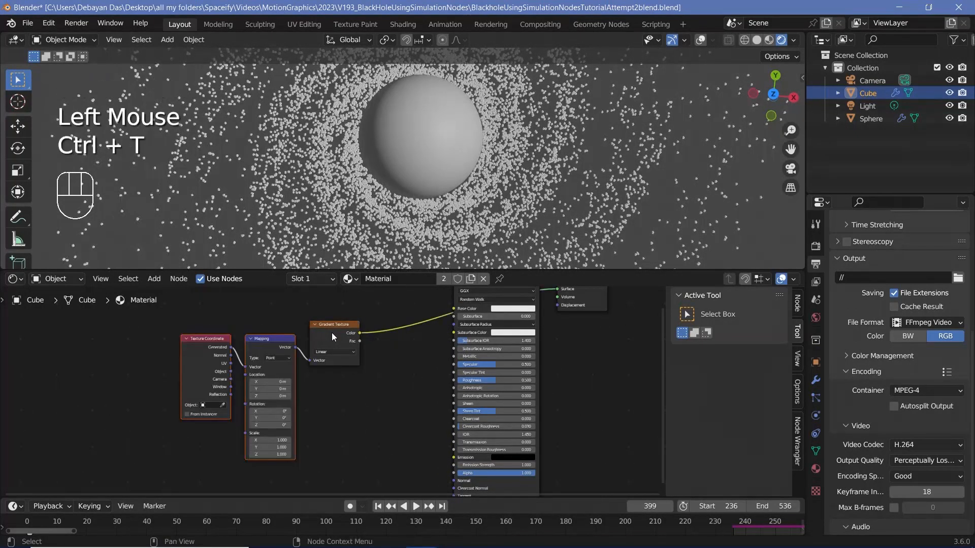
scroll(331, 333, "up", 2)
left_click(242, 337)
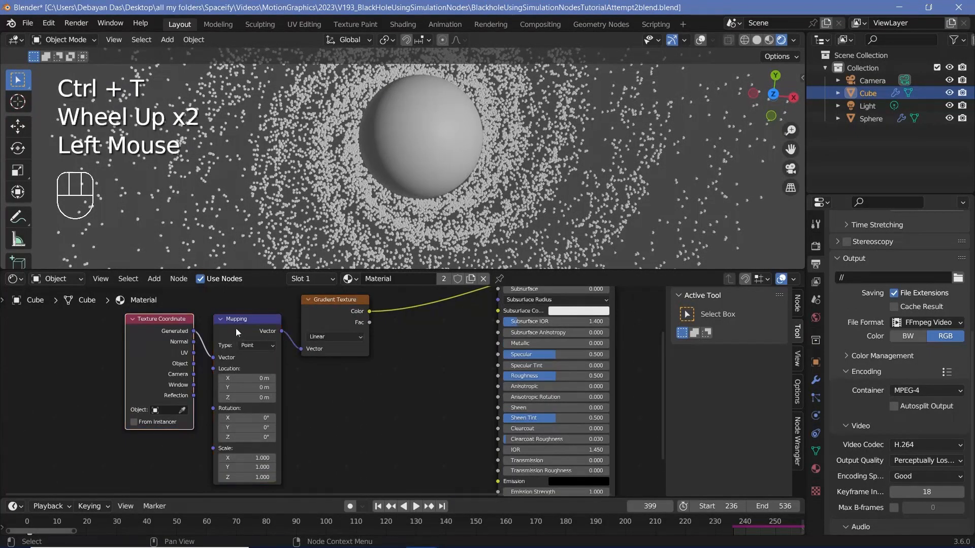
left_click(236, 331)
left_click_drag(193, 364, 213, 357)
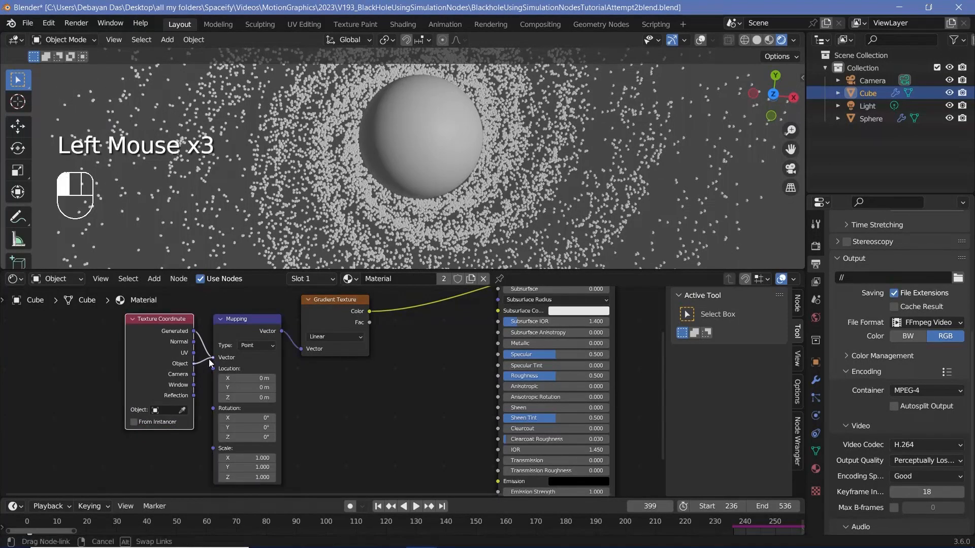
Try a Mapping scale of 8.630 on all three axes and inspect its effect on the particles' shading
scroll(317, 205, "up", 3)
middle_click_drag(318, 205, 428, 182, "shift")
scroll(429, 182, "up", 2)
scroll(429, 182, "up", 7)
scroll(428, 182, "down", 7)
scroll(429, 182, "up", 2)
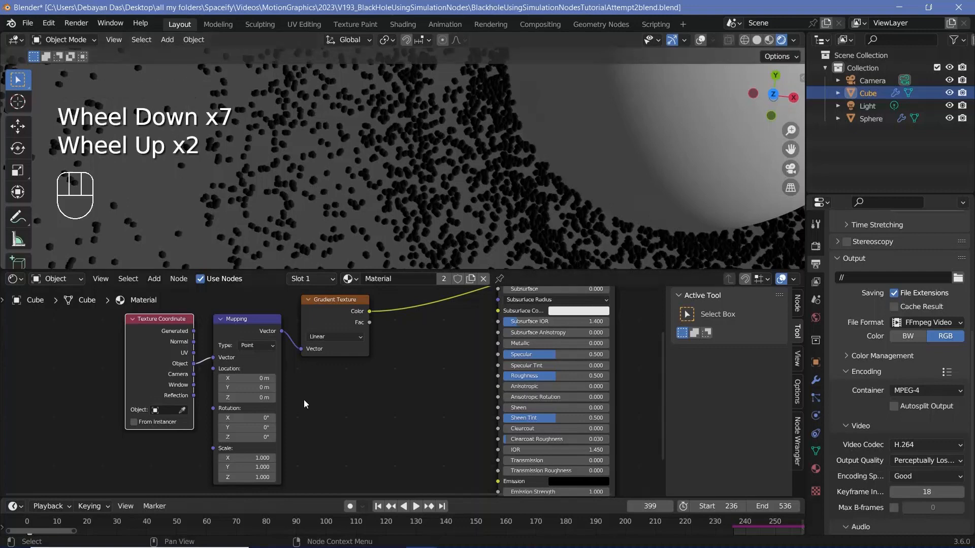
middle_click_drag(305, 402, 321, 359)
left_click_drag(278, 414, 303, 434, "shift")
scroll(349, 165, "up", 8)
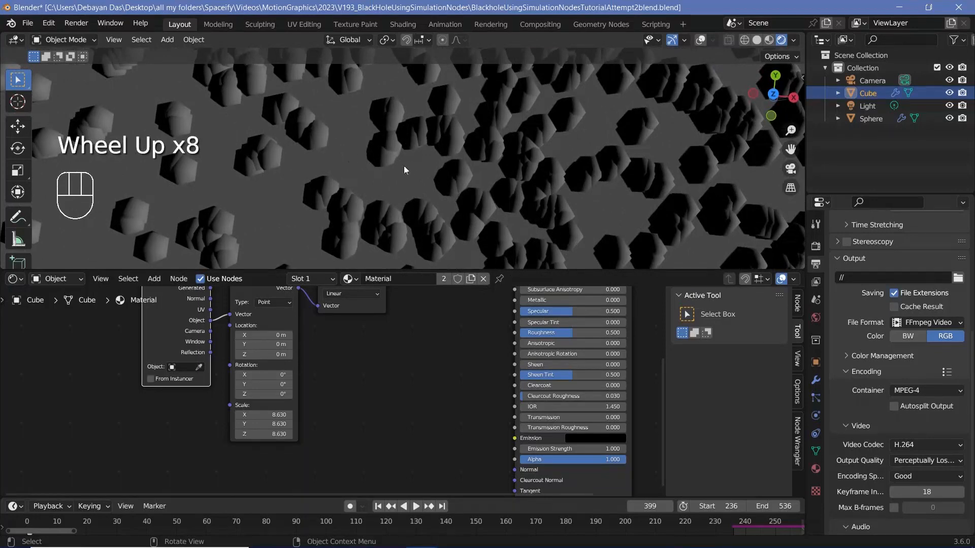
scroll(429, 231, "down", 10)
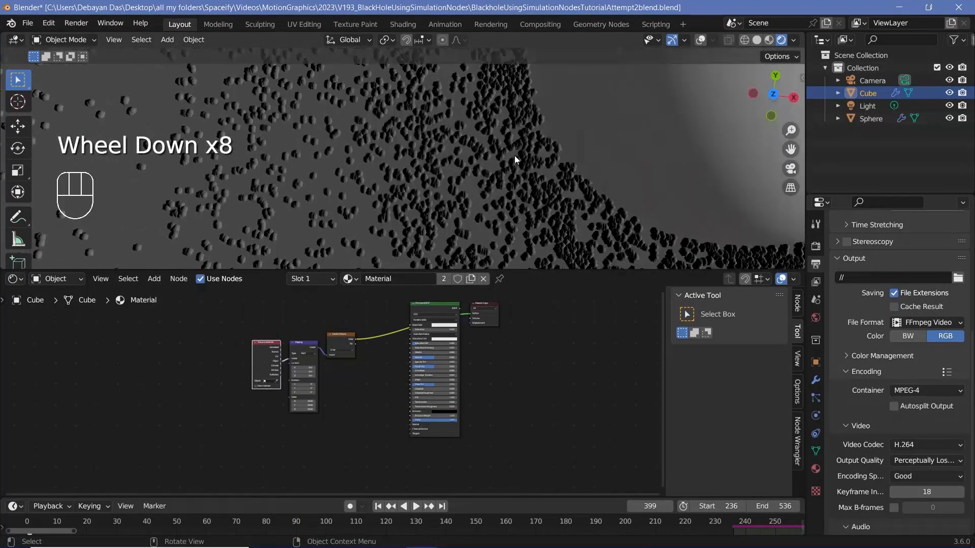
middle_click_drag(512, 166, 383, 178, "shift")
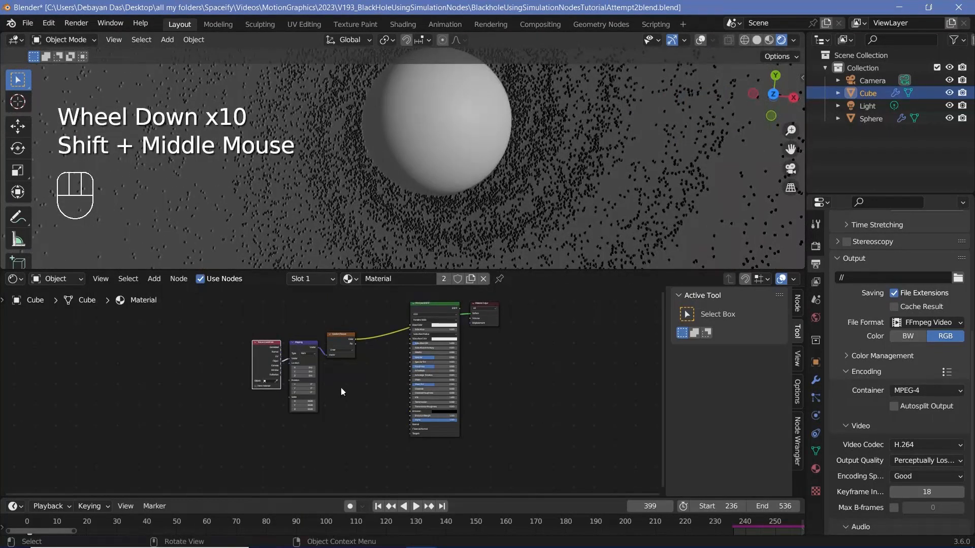
Set the Texture Coordinate node's reference object to Sphere
scroll(253, 398, "up", 4)
left_click(175, 366)
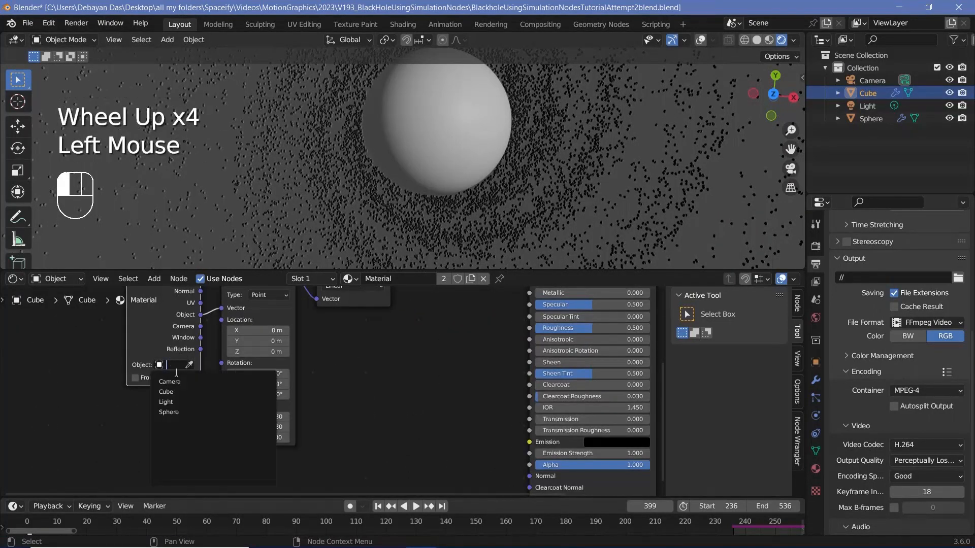
left_click(181, 416)
scroll(413, 159, "down", 2)
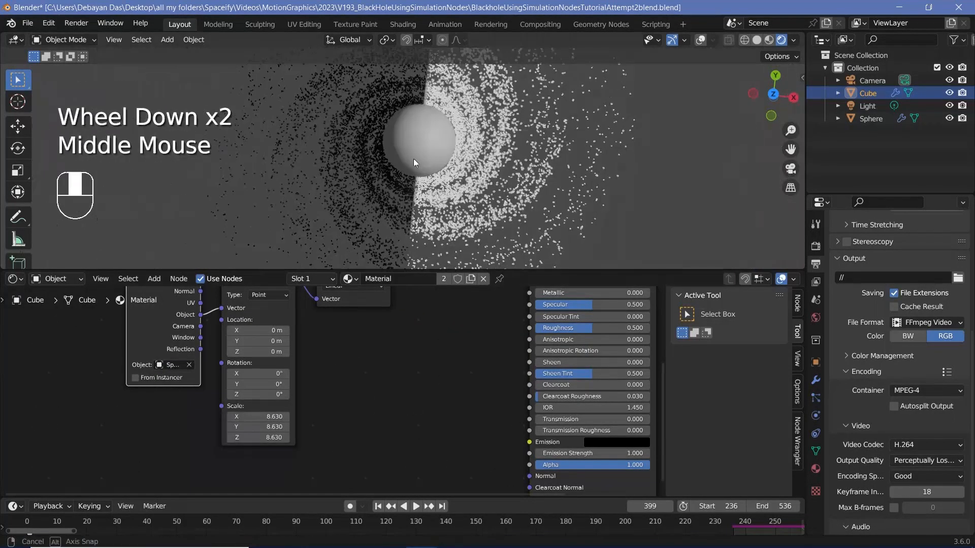
middle_click_drag(414, 159, 470, 230)
Set the Mapping node's X, Y and Z scale to 1
scroll(311, 448, "up", 2)
left_click_drag(241, 429, 240, 460, "shift")
type("1")
key("Return")
scroll(368, 358, "down", 2)
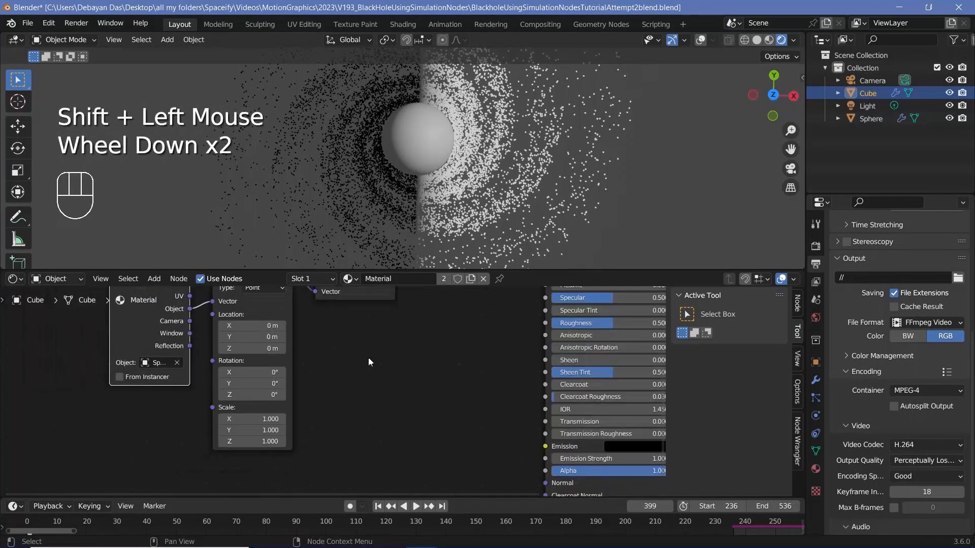
Change the Gradient Texture type to Spherical and set the Mapping scale to 0.230 on all three axes
middle_click_drag(367, 357, 300, 433)
scroll(280, 346, "up", 1)
left_click(280, 346)
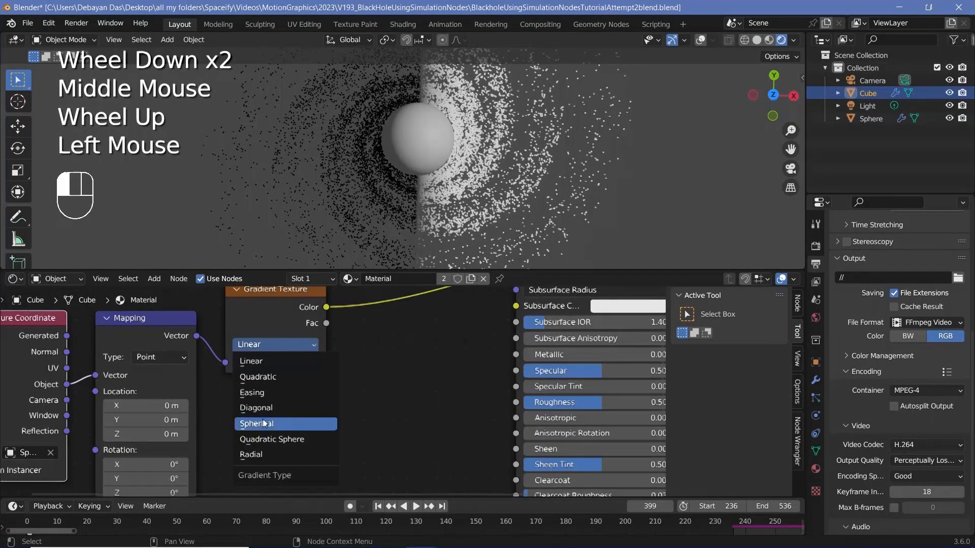
left_click(269, 424)
middle_click_drag(330, 309, 395, 197)
left_click_drag(237, 412, 147, 441, "shift")
scroll(364, 393, "down", 5)
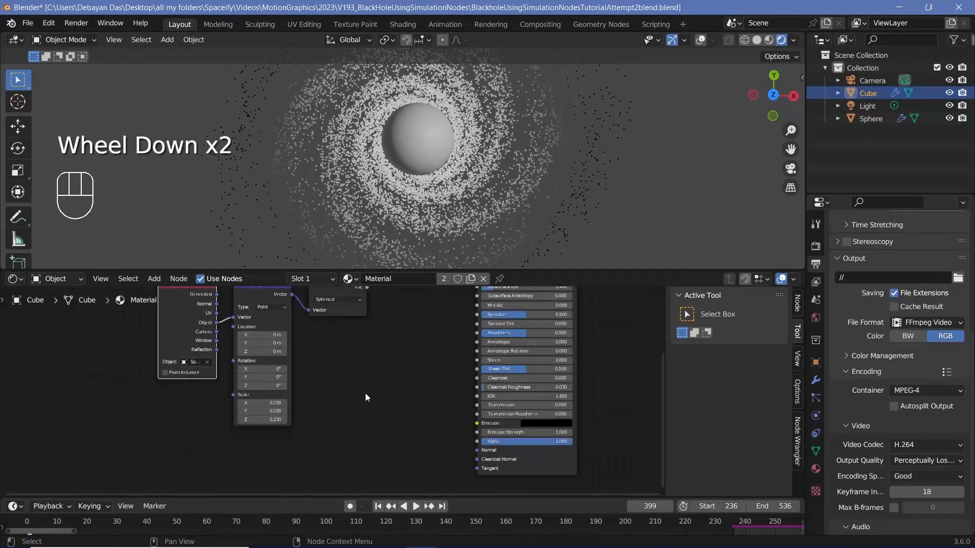
Shift the texture nodes away from the shader and insert a Color Ramp between the Gradient Texture and the Principled BSDF
left_click_drag(369, 388, 224, 306)
left_click_drag(324, 327, 194, 345)
key("shift+a")
left_click(330, 342)
type("col")
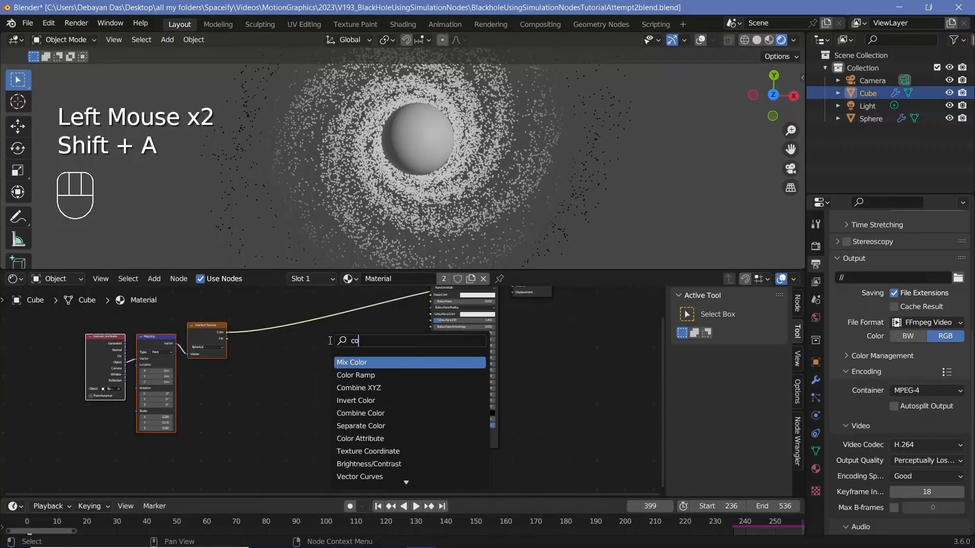
left_click(337, 375)
left_click(278, 333)
left_click(300, 317)
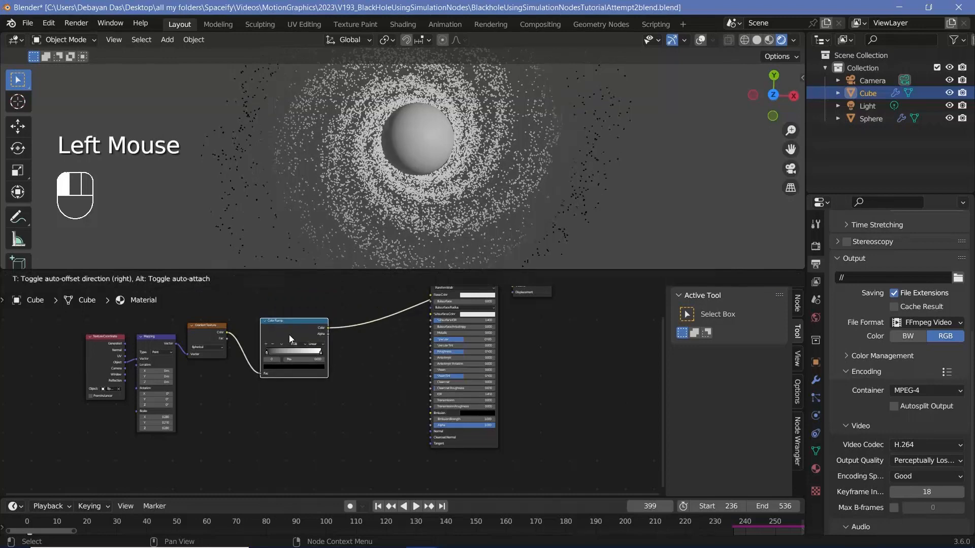
Change the Color Ramp's first stop from black to a fully saturated blue
scroll(288, 334, "up", 4)
middle_click_drag(280, 404, 285, 424)
scroll(286, 424, "up", 2)
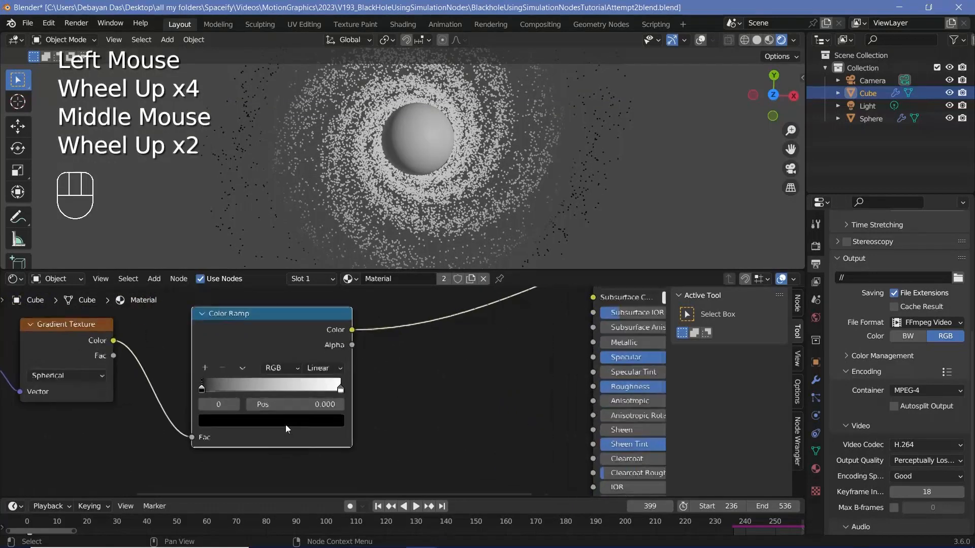
left_click(203, 392)
left_click(239, 421)
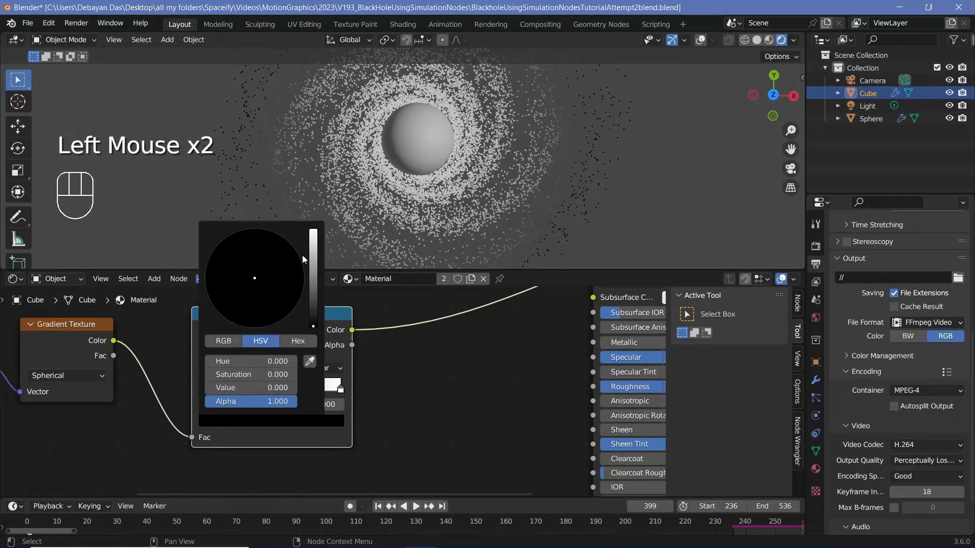
left_click_drag(314, 326, 298, 253)
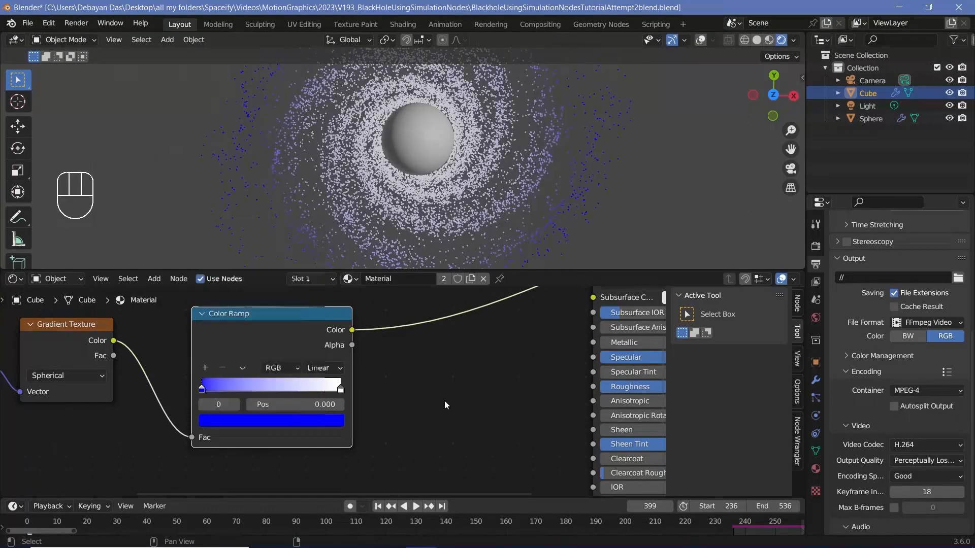
Add a middle stop to the Color Ramp at position 0.500 and colour it cyan
left_click(340, 390)
left_click(341, 391)
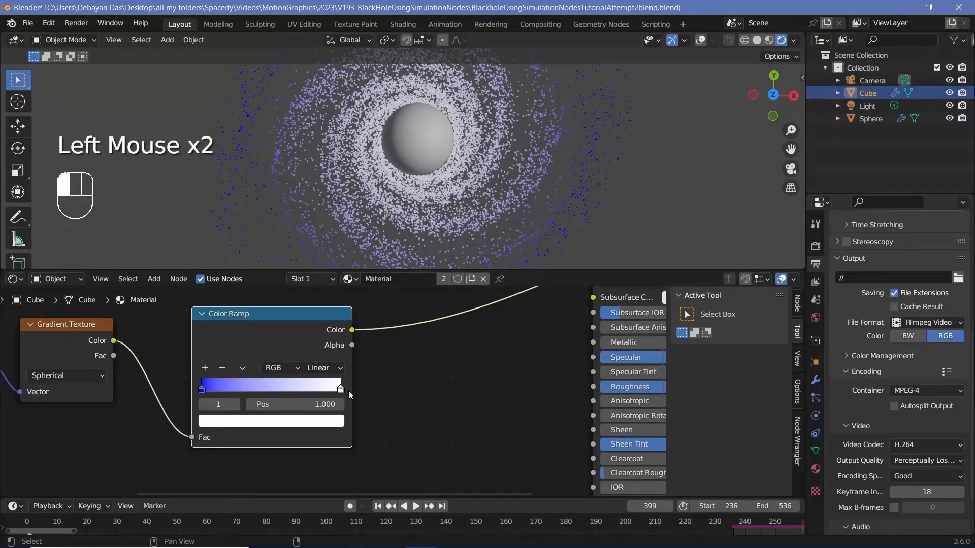
left_click(205, 367)
left_click(271, 390)
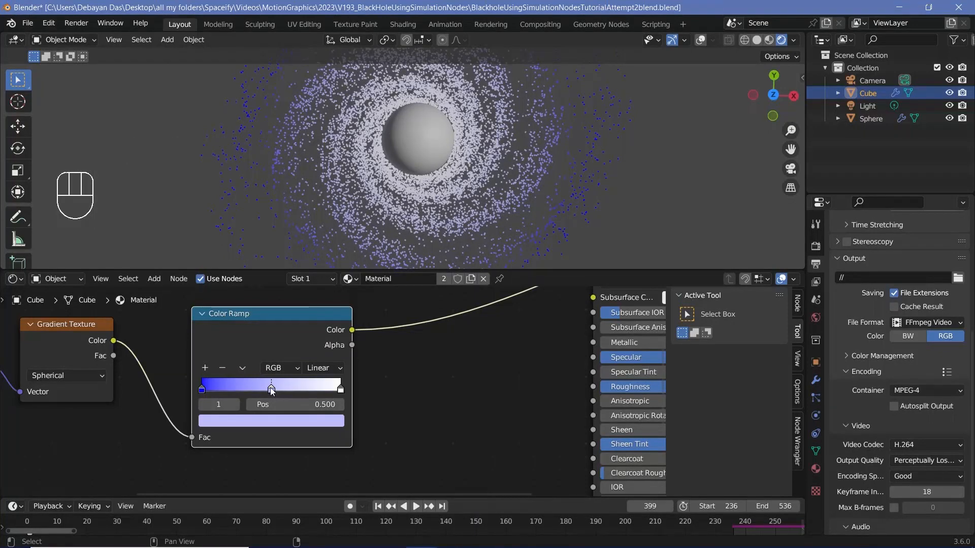
left_click(272, 391)
left_click(269, 422)
left_click_drag(267, 253, 255, 229, "ctrl")
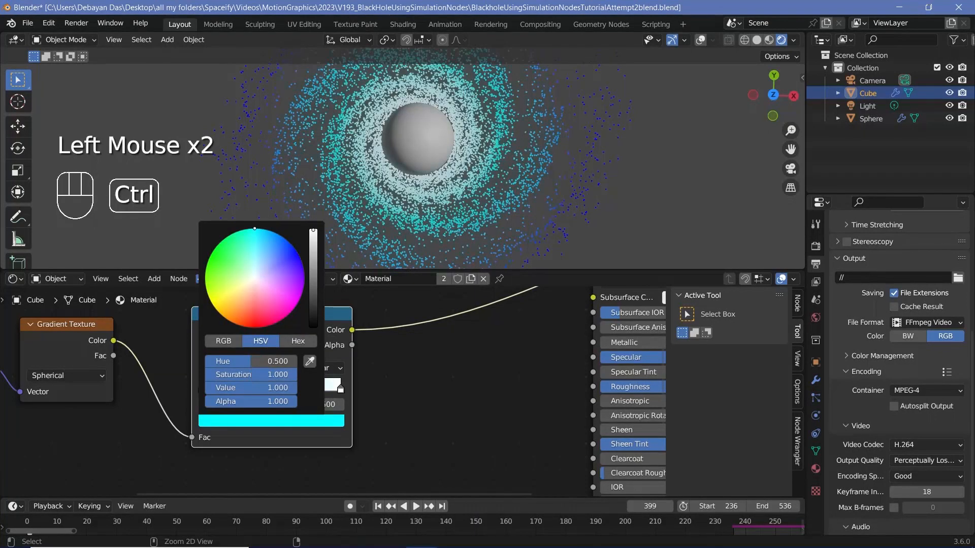
Shift the cyan stop slightly towards the white end and move the blue stop to about position 0.084
middle_click_drag(452, 172, 469, 101)
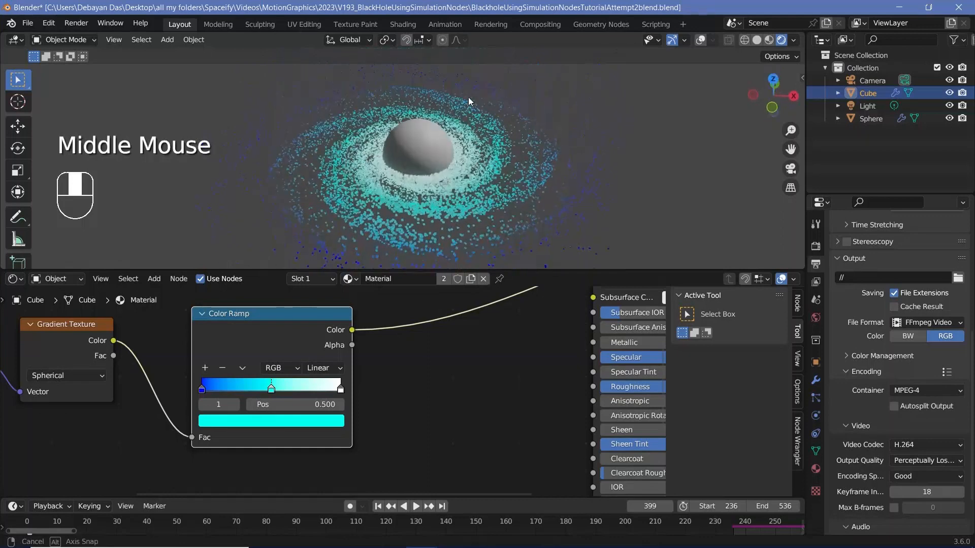
left_click_drag(272, 390, 285, 390)
left_click_drag(203, 390, 214, 390)
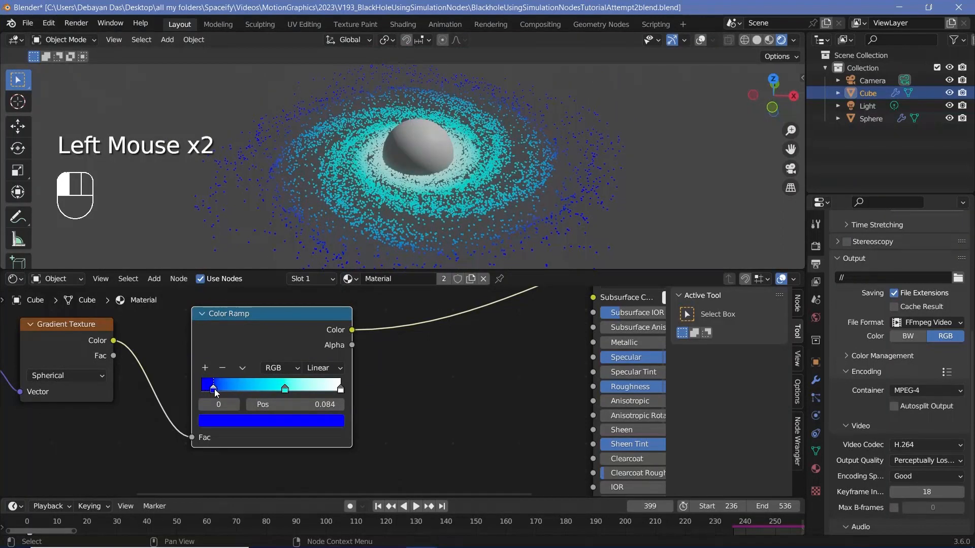
Set the Color Ramp's interpolation to Ease
left_click(311, 374)
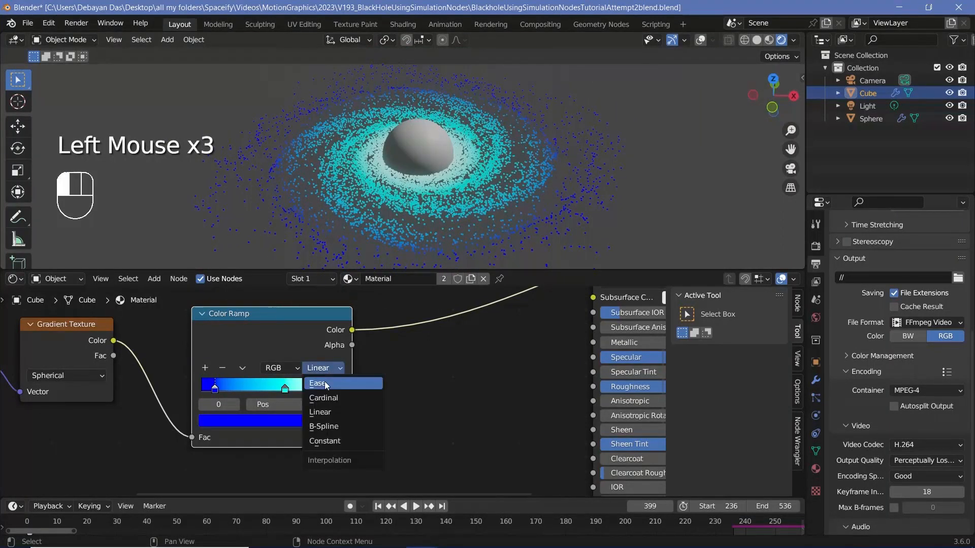
left_click(324, 382)
scroll(406, 213, "down", 2)
middle_click_drag(406, 214, 404, 297)
Connect the Color Ramp's Color output to the Principled BSDF's Emission input and set Emission Strength to 5
middle_click_drag(347, 331, 280, 325)
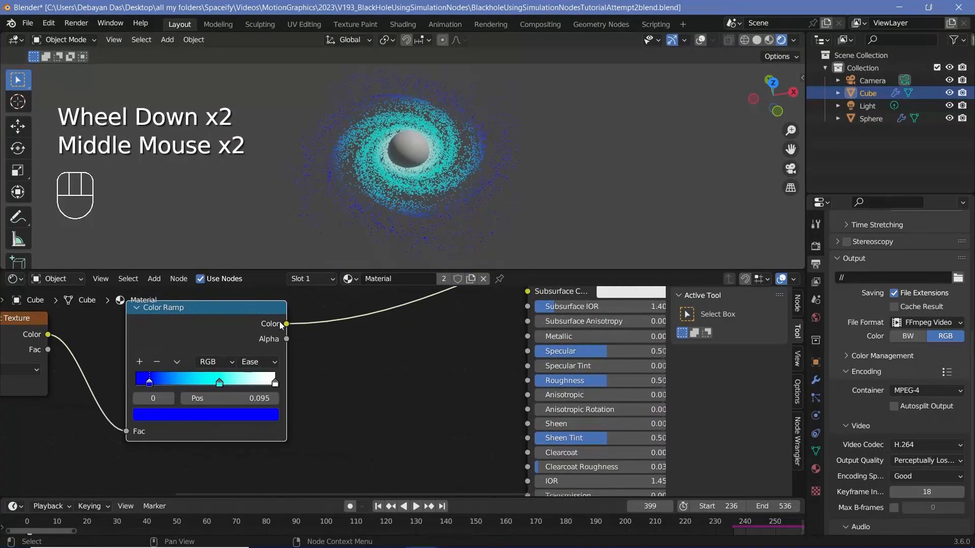
left_click_drag(288, 329, 529, 411)
middle_click_drag(489, 432, 364, 419)
scroll(364, 419, "up", 2)
left_click(478, 425)
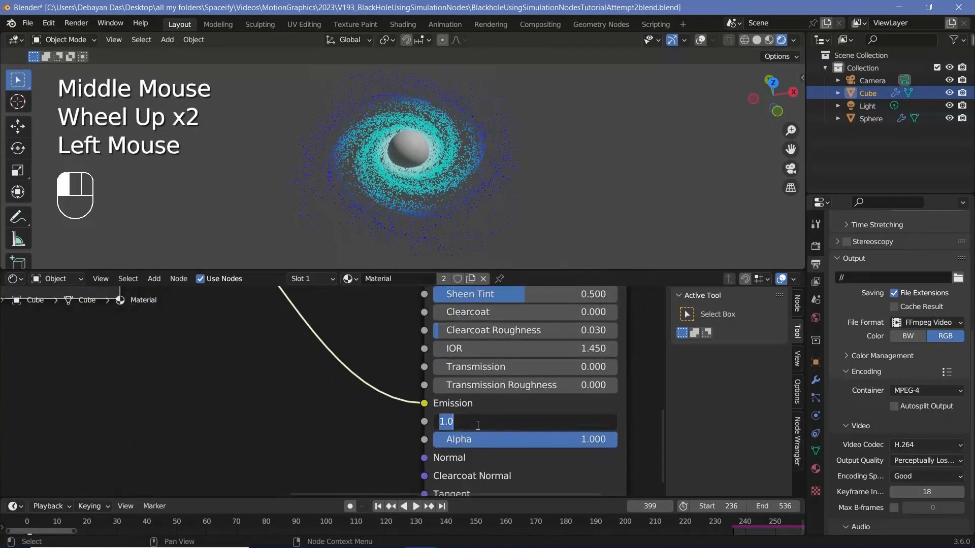
type("5")
key("Return")
scroll(492, 396, "down", 2)
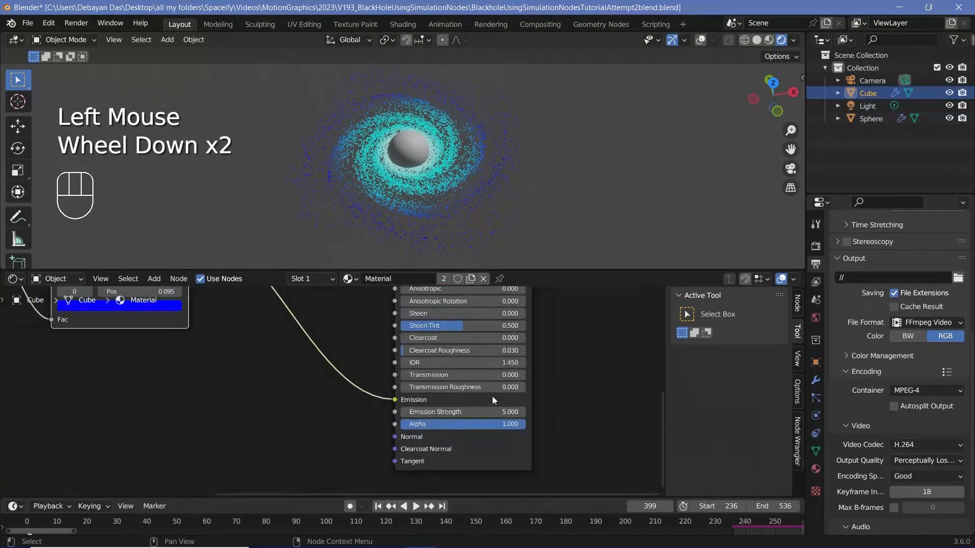
Remove the link between the Color Ramp and the Principled BSDF's Base Color, keeping the Emission link
middle_click_drag(492, 396, 364, 303)
scroll(416, 337, "down", 3)
scroll(416, 337, "down", 1)
left_click(368, 303)
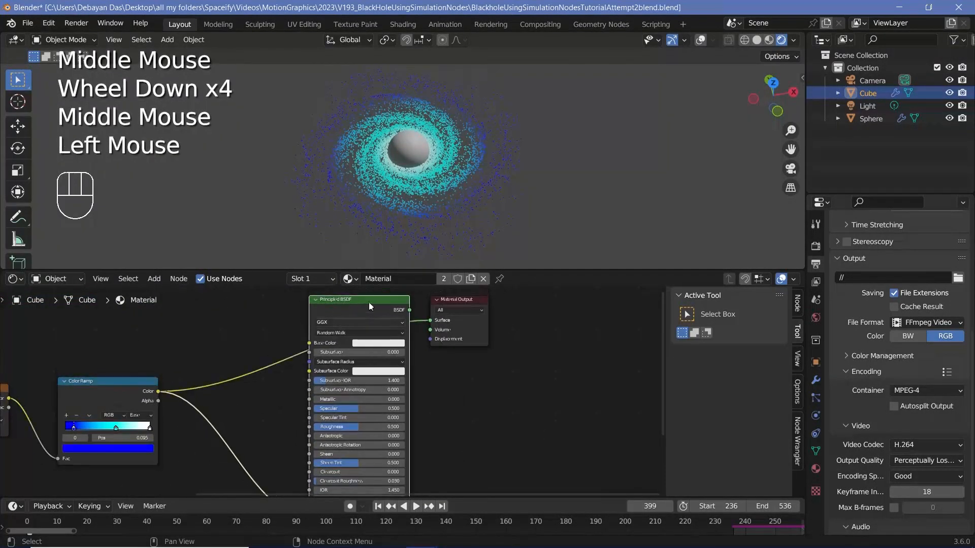
left_click(366, 317, "ctrl+shift")
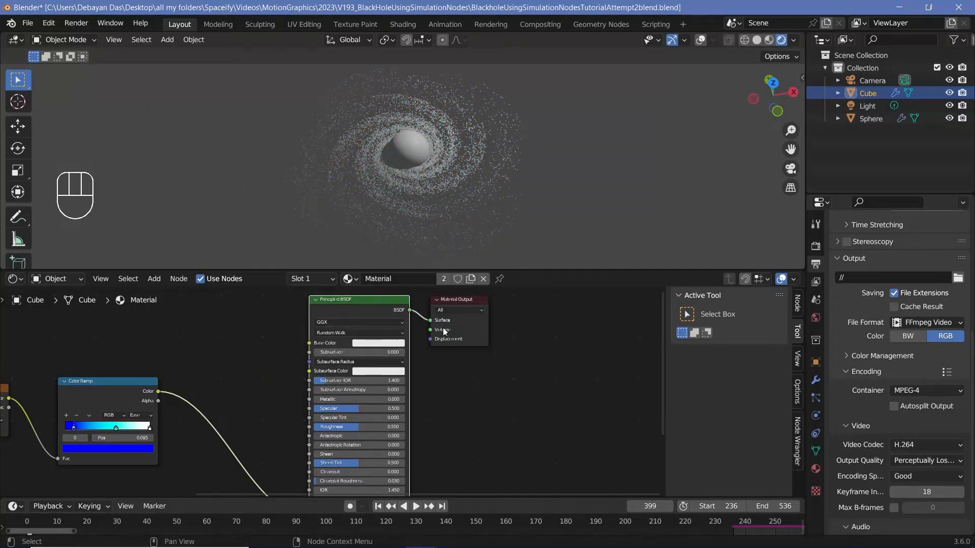
scroll(407, 162, "up", 3)
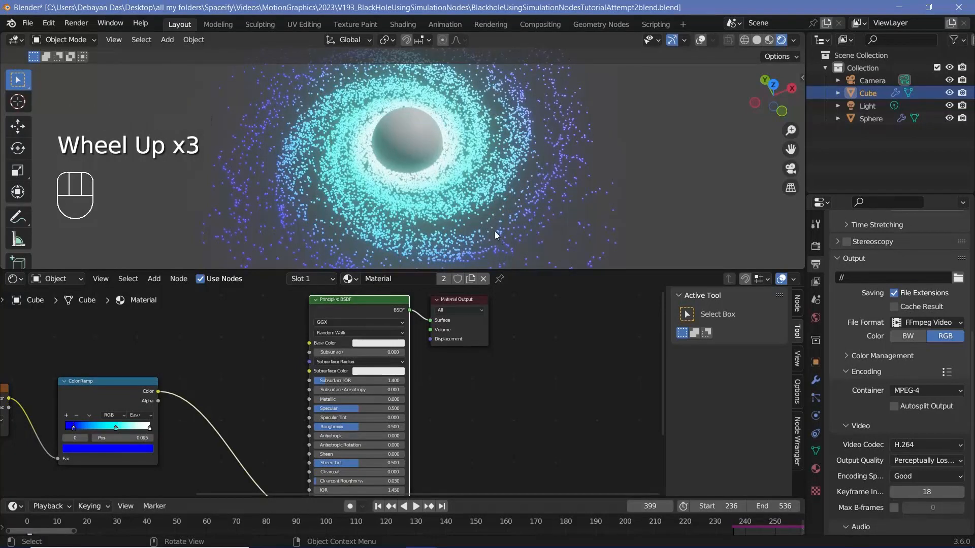
Darken the World background colour to black
left_click(816, 319)
left_click(908, 329)
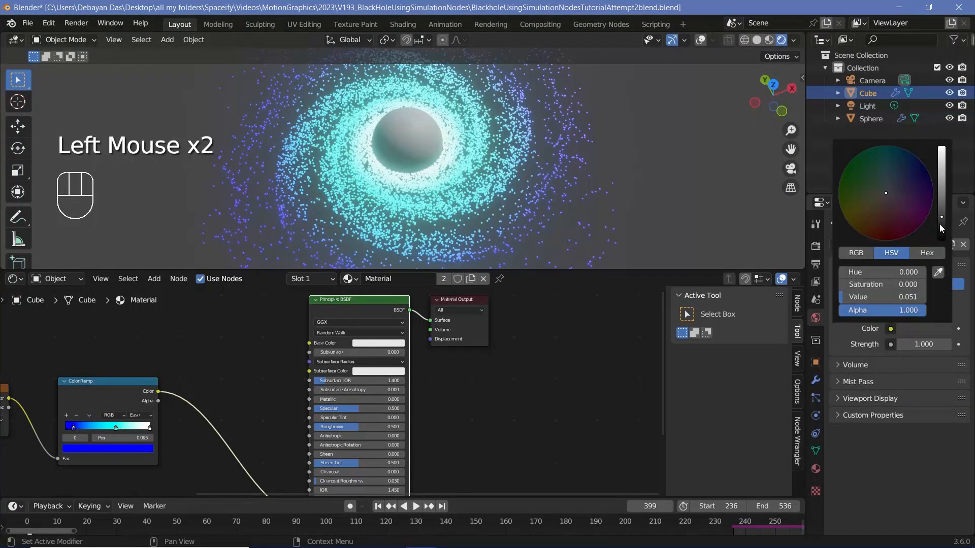
left_click_drag(941, 223, 941, 236)
scroll(412, 186, "down", 2)
scroll(413, 186, "up", 2)
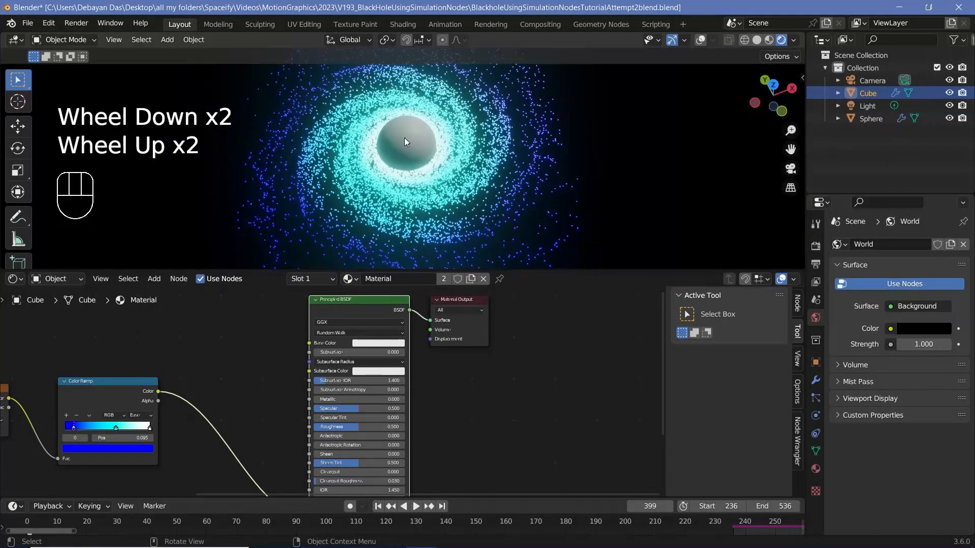
Give the central sphere a new material and delete its Principled BSDF node
left_click(404, 138)
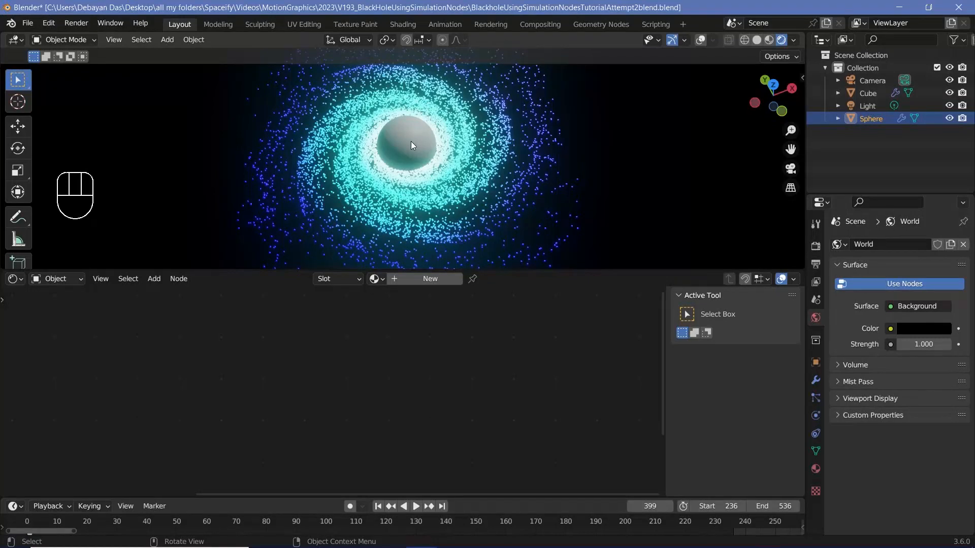
left_click(412, 281)
left_click(361, 305)
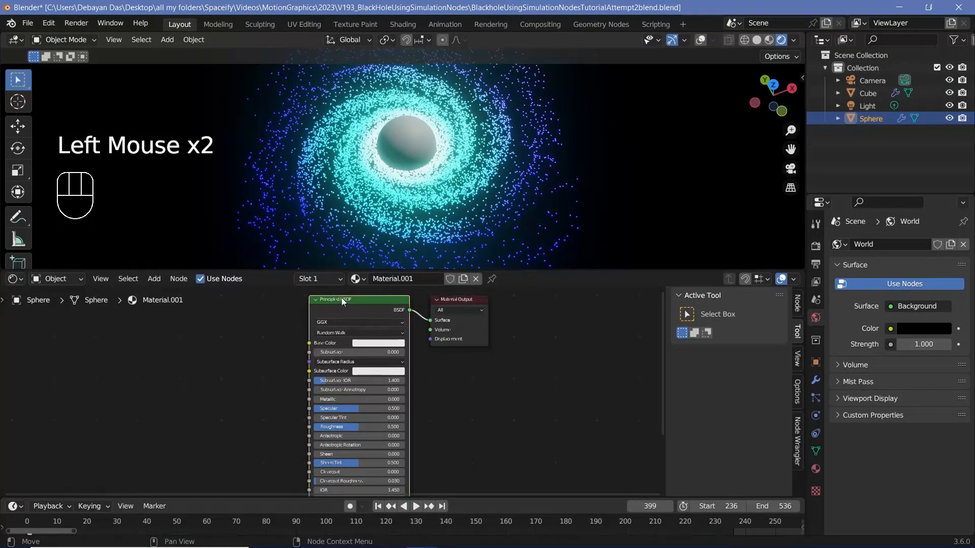
key("x")
Add a Refraction BSDF to the sphere's material and connect it to the Material Output's Surface
key("shift+a")
left_click(336, 369)
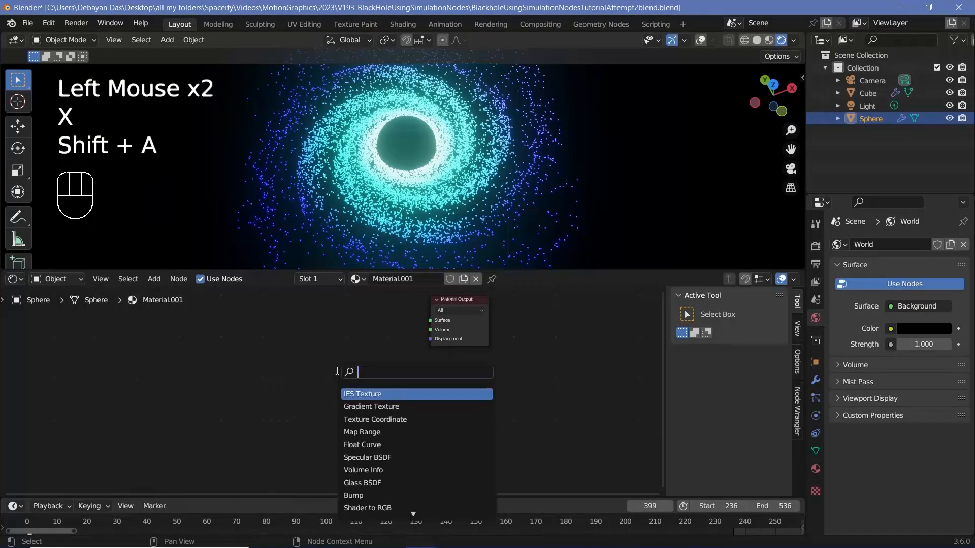
type("refra")
key("Return")
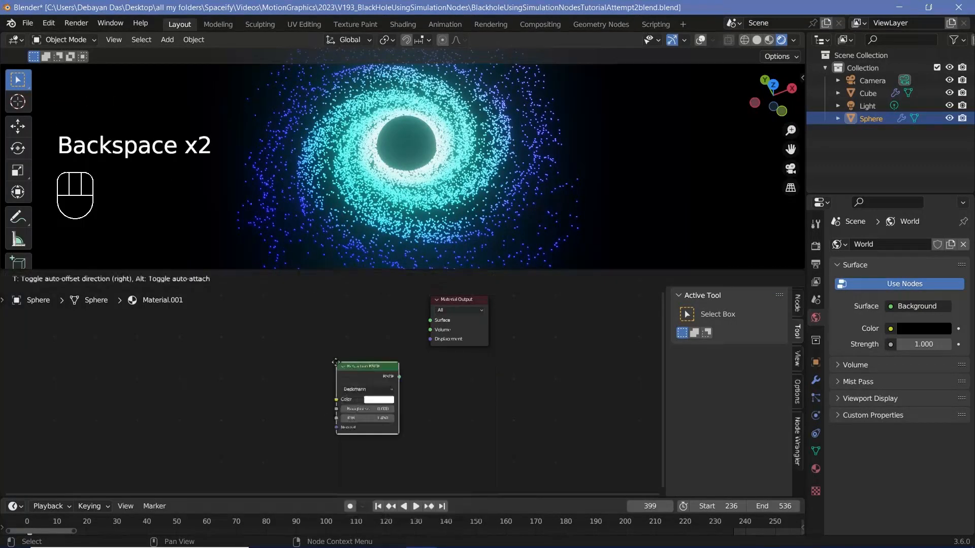
left_click(376, 339)
left_click_drag(426, 321, 429, 320)
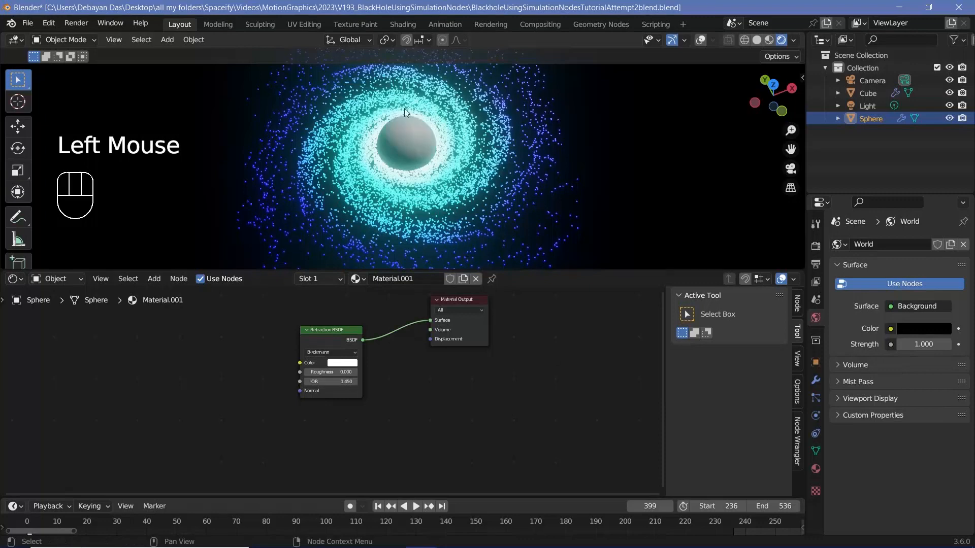
middle_click_drag(417, 150, 411, 130)
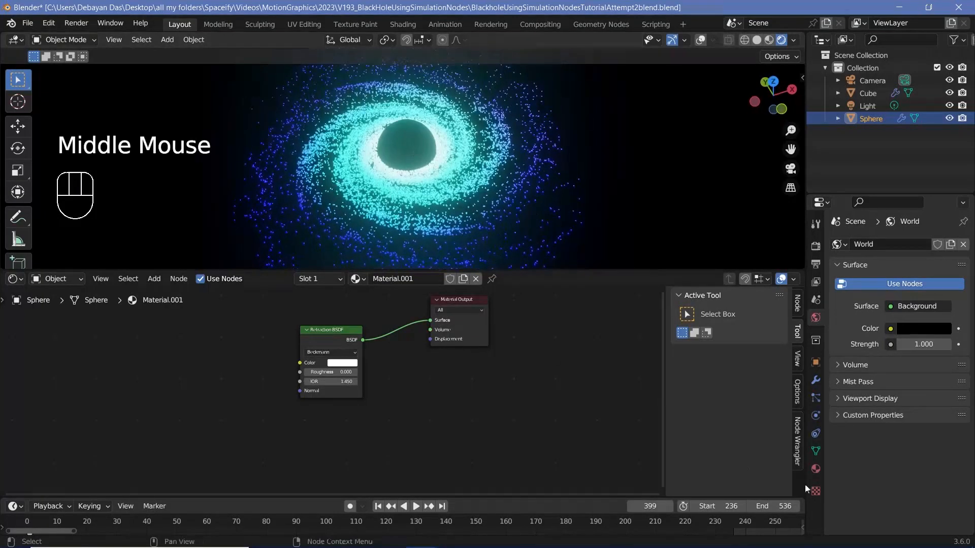
Set the sphere material's Blend Mode to Alpha Blend and enable Screen Space Refraction
left_click(817, 469)
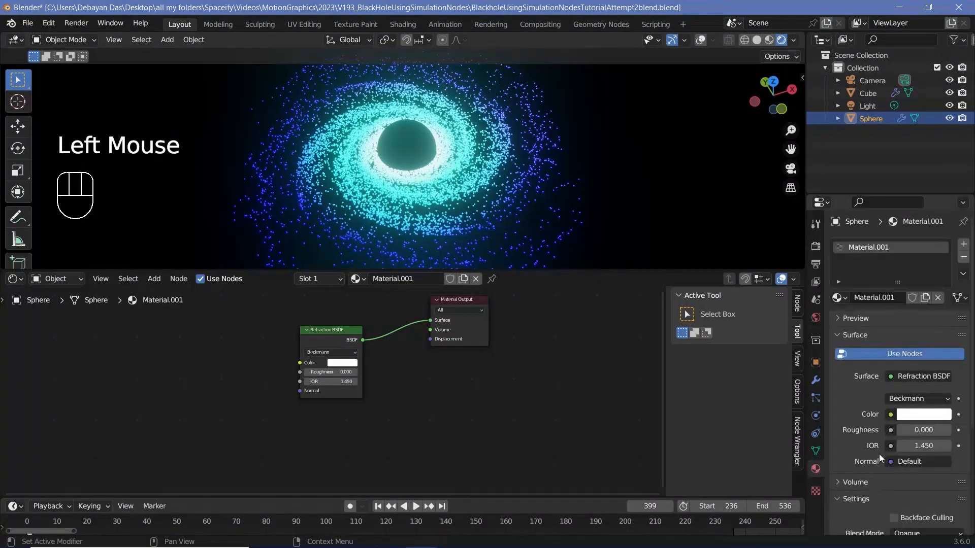
scroll(878, 454, "down", 3)
left_click(899, 394)
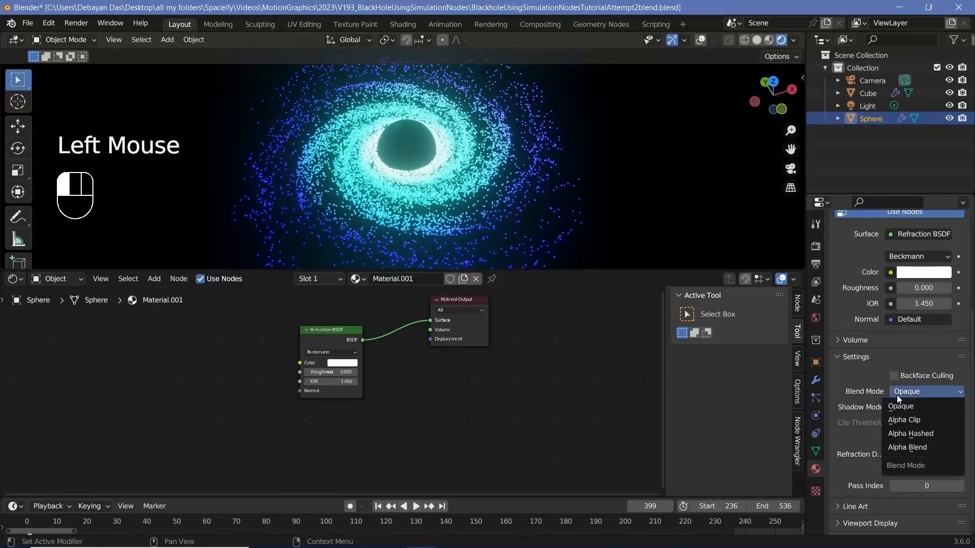
left_click(897, 447)
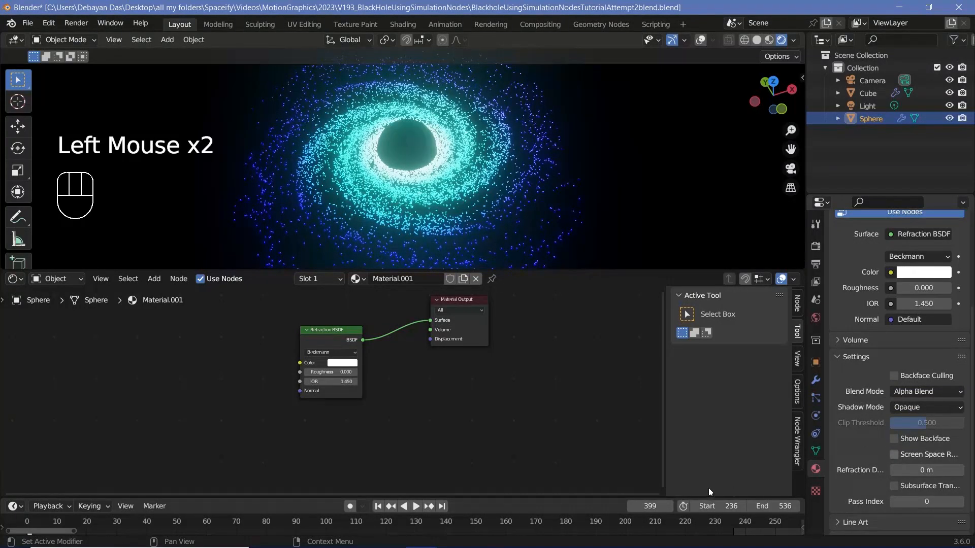
middle_click_drag(409, 138, 385, 171)
scroll(413, 153, "up", 4)
scroll(330, 373, "up", 3)
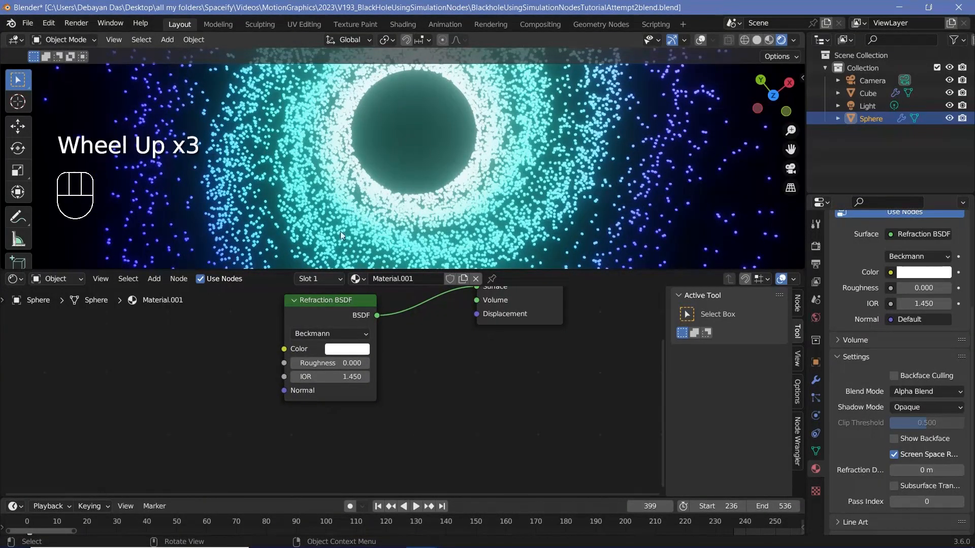
Add a Layer Weight node and connect its Facing output to the Refraction BSDF's IOR
middle_click_drag(200, 321, 283, 312)
key("shift+a")
left_click(281, 341)
type("la")
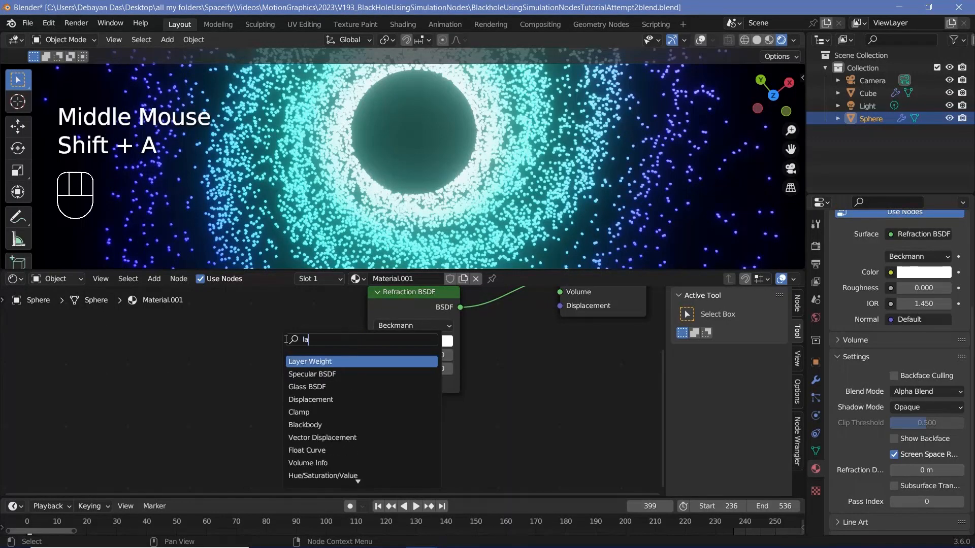
key("Return")
left_click(252, 385)
left_click_drag(257, 389, 367, 369)
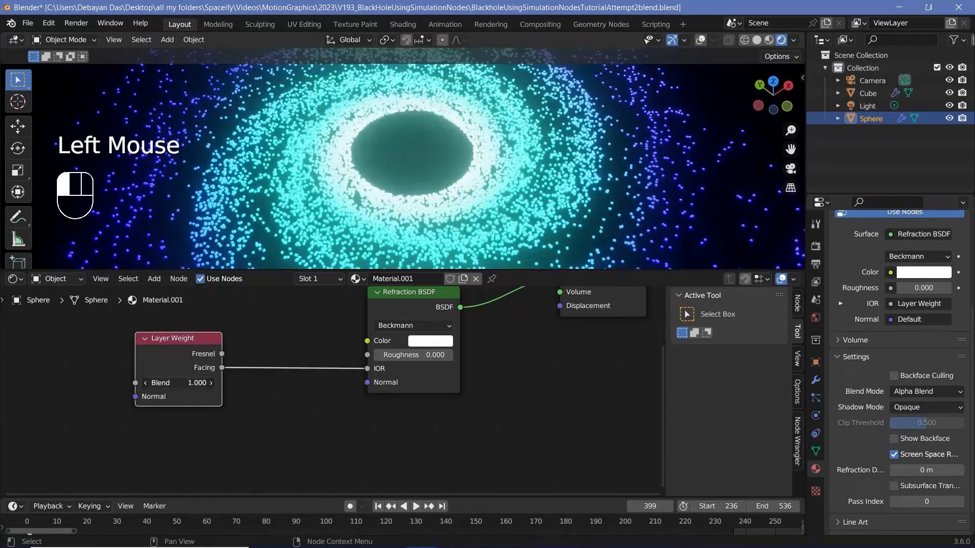
Set the Layer Weight node's Blend to 0.9
mouse_move(197, 383)
left_mouse_down()
mouse_move(176, 383)
mouse_move(201, 382)
mouse_move(185, 383)
left_mouse_up()
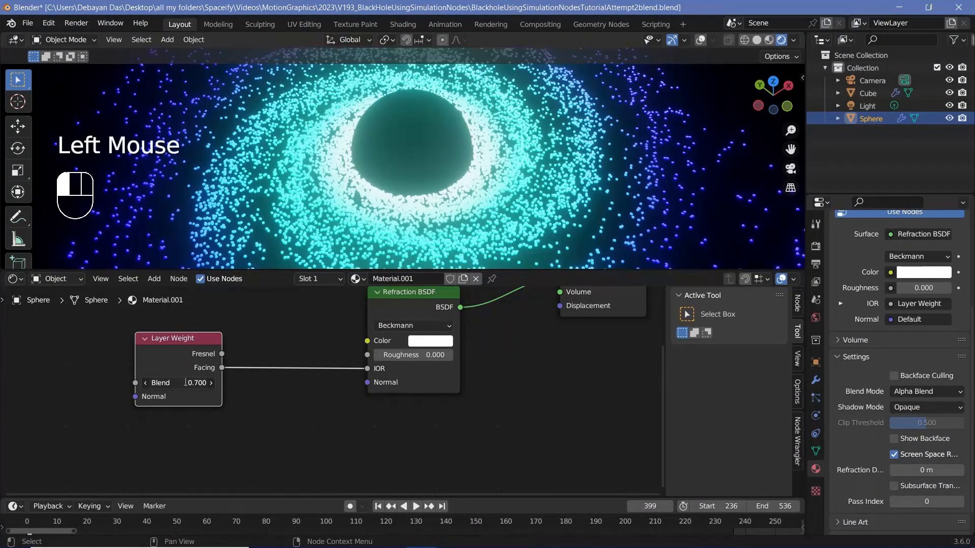
type(".9")
key("Return")
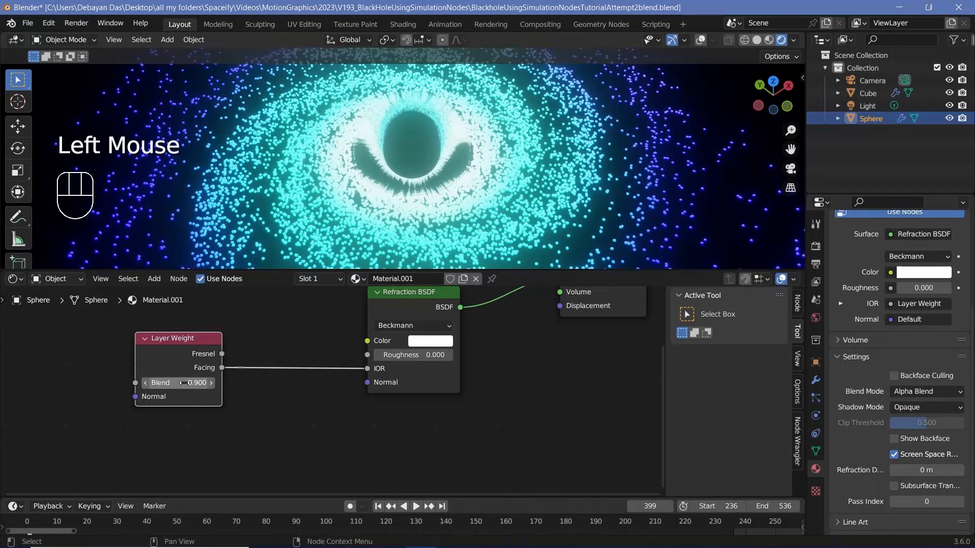
middle_click_drag(461, 162, 448, 102)
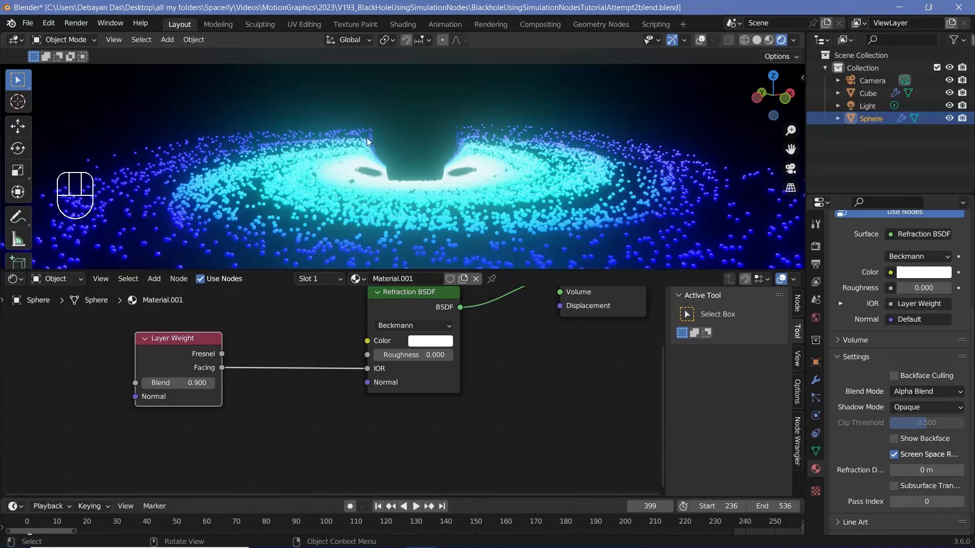
middle_click_drag(416, 109, 455, 229)
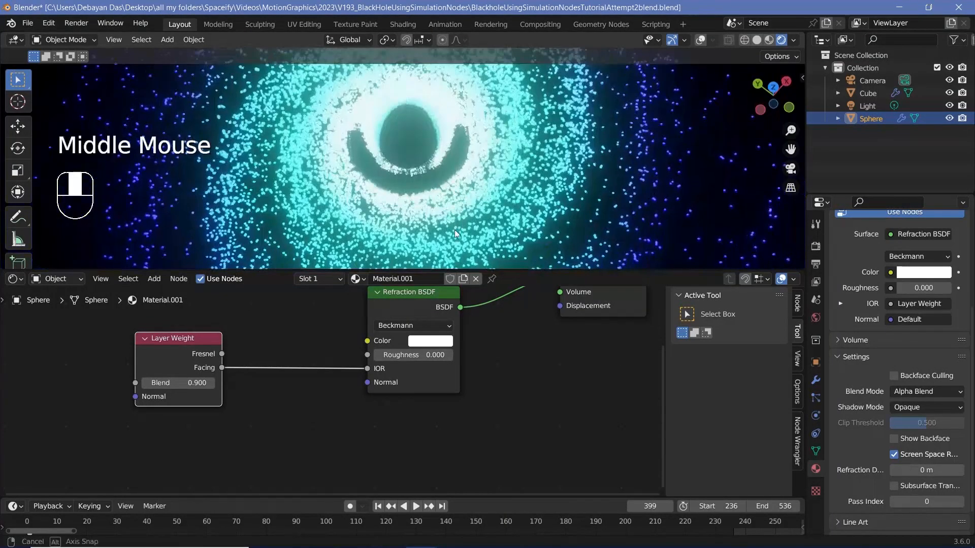
scroll(437, 146, "down", 3)
scroll(435, 145, "up", 2)
Insert a Math node between Layer Weight and the Refraction BSDF's IOR, set to Power with exponent -1
left_click_drag(165, 348, 103, 354)
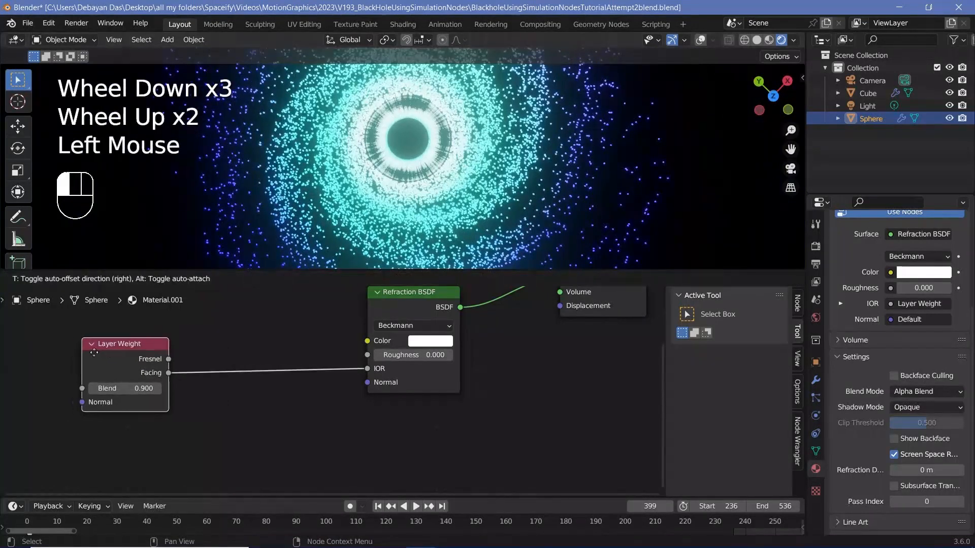
key("shift+a")
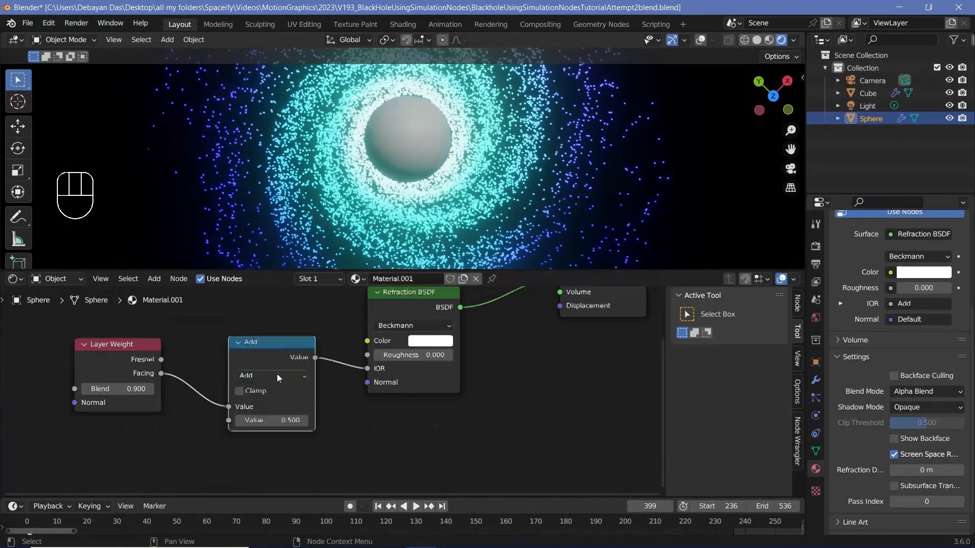
left_click(276, 375)
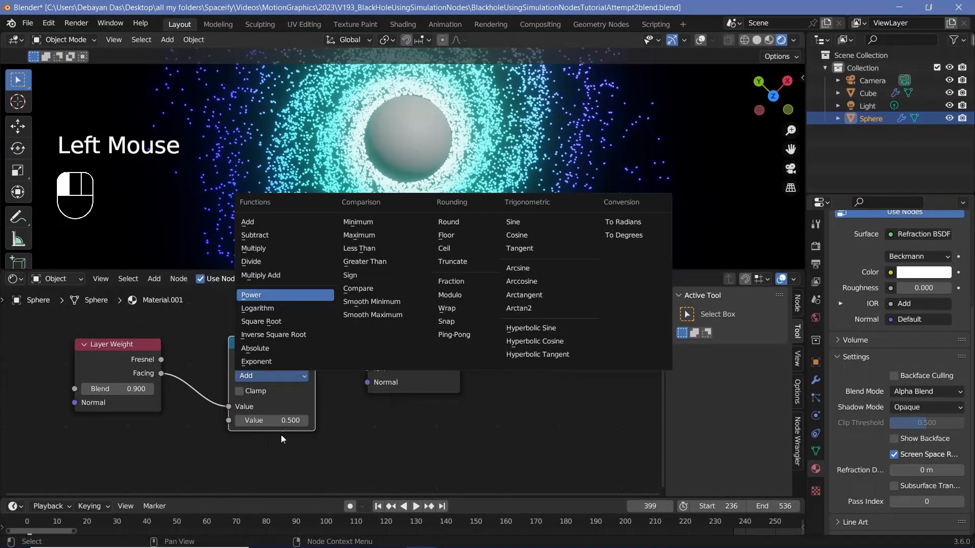
left_click(278, 295)
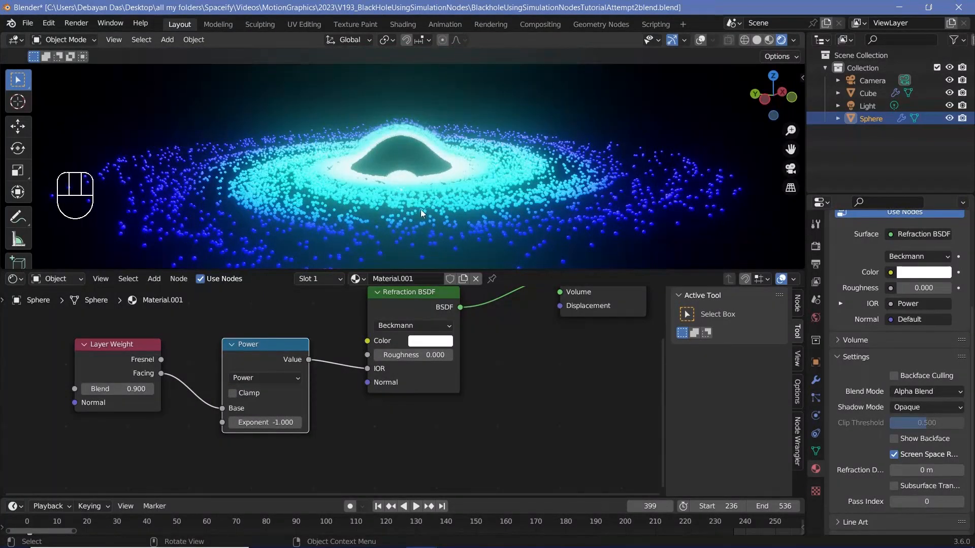
Examine the light bending around the sphere from edge-on and from above the particle disc
middle_click_drag(420, 209, 415, 187)
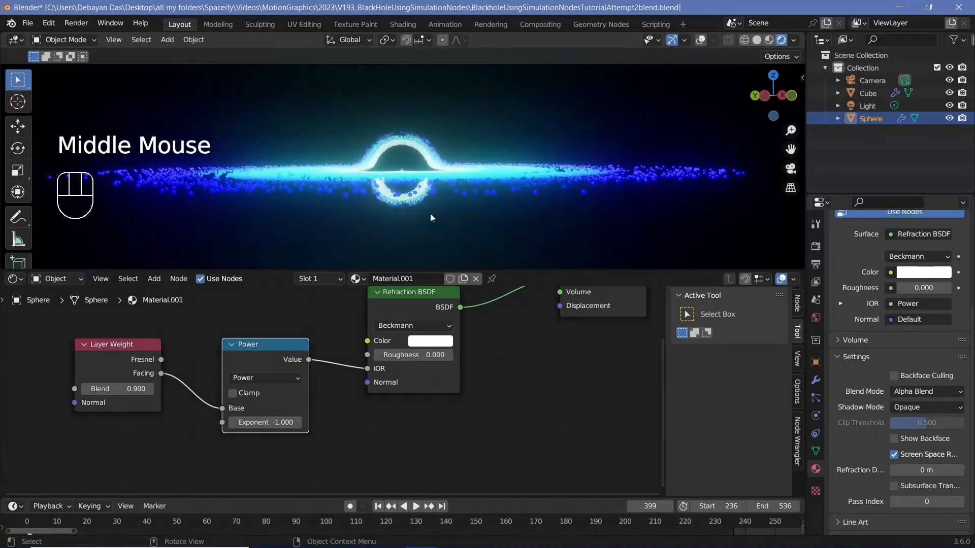
scroll(367, 176, "up", 2)
scroll(418, 161, "down", 2)
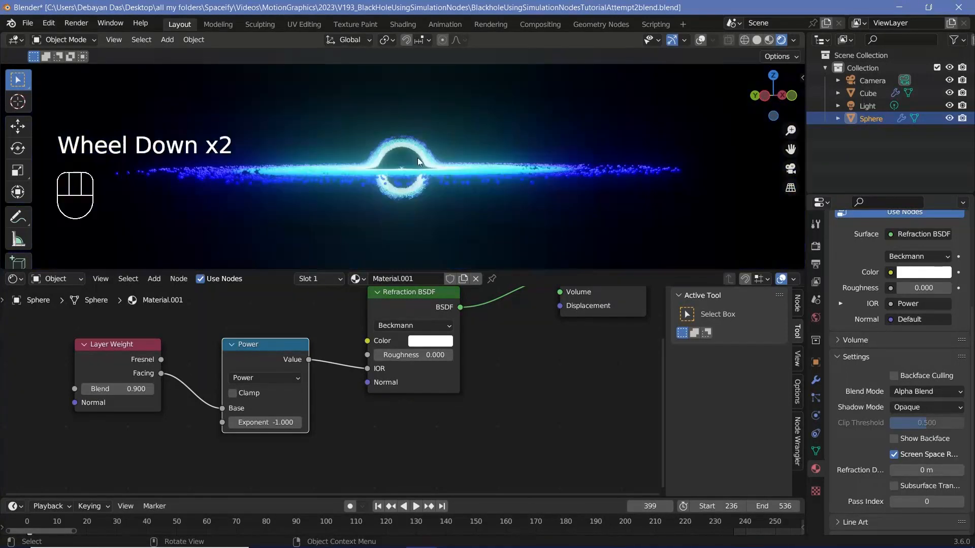
middle_click_drag(417, 157, 419, 103)
scroll(403, 174, "up", 1)
scroll(404, 174, "up", 1)
scroll(431, 125, "down", 2)
scroll(424, 126, "down", 2)
scroll(425, 133, "up", 3)
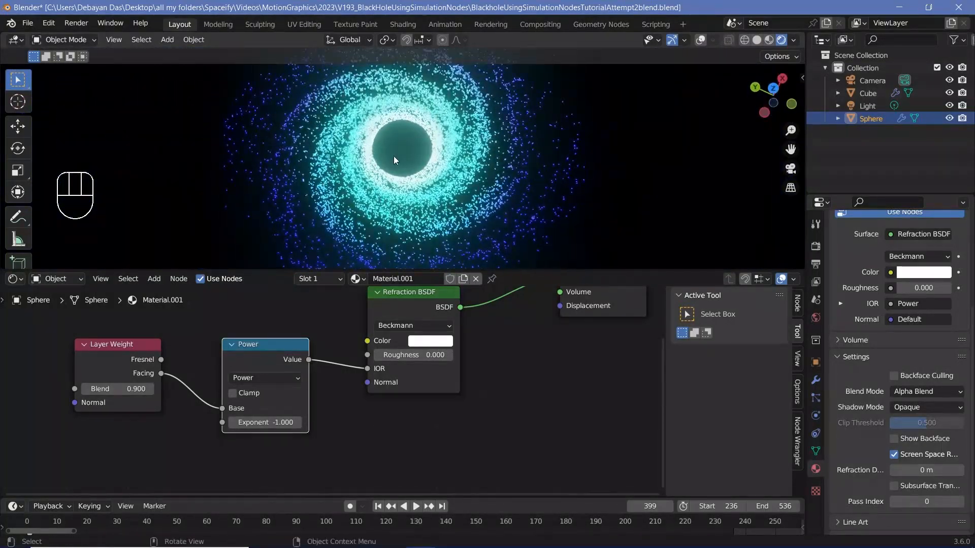
Select the camera and clear its location
key("KP_7")
scroll(397, 154, "down", 2)
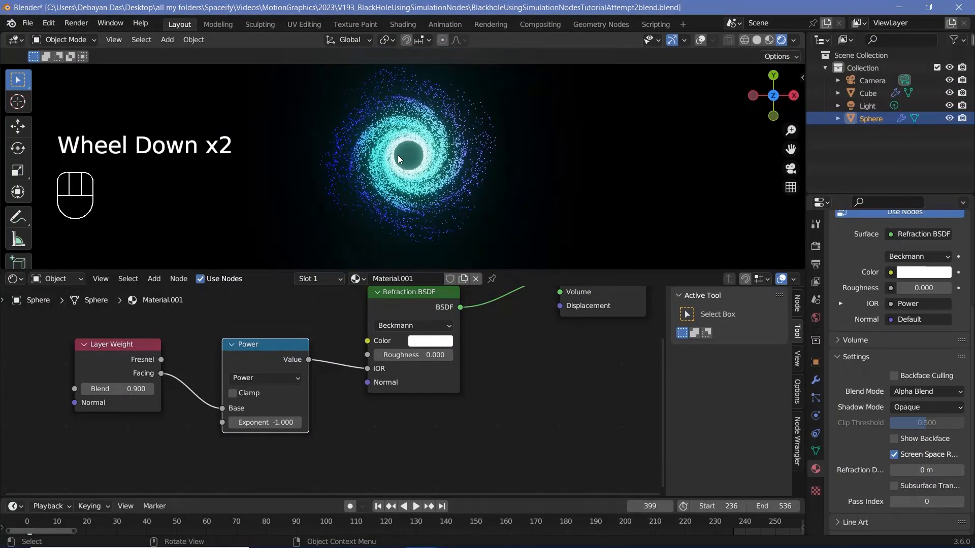
middle_click_drag(397, 155, 385, 166, "shift")
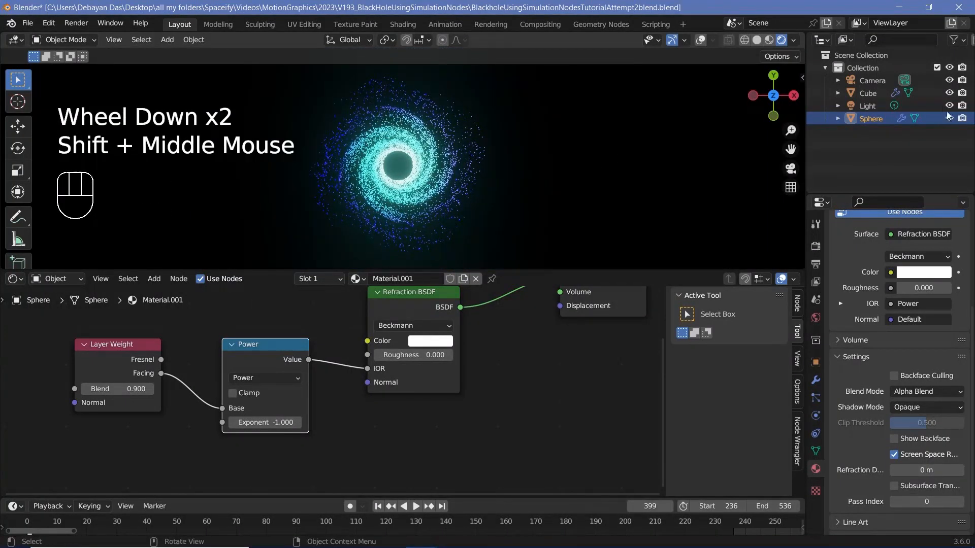
left_click(878, 80)
key("alt+g")
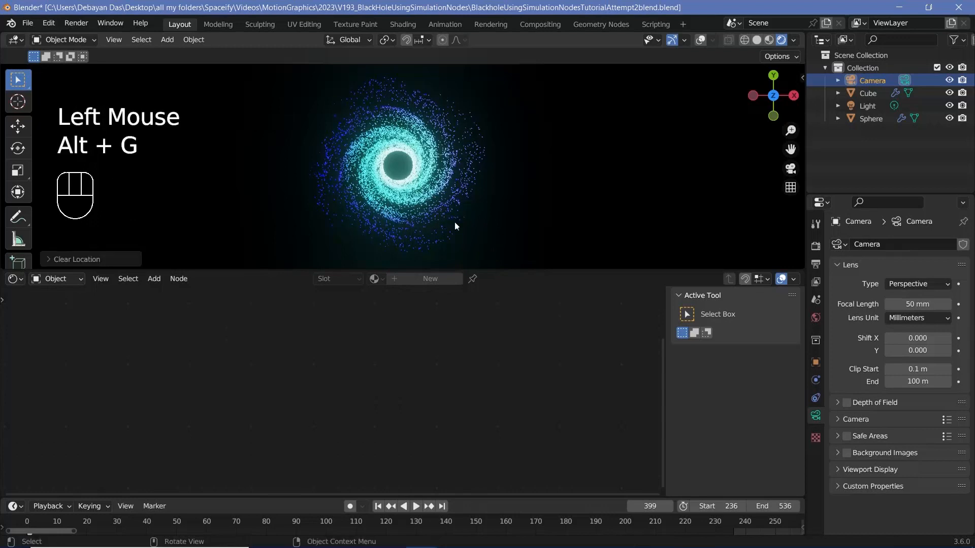
Clear the camera's rotation and move it up along the global Z axis above the particle disc
key("alt+r")
key("g")
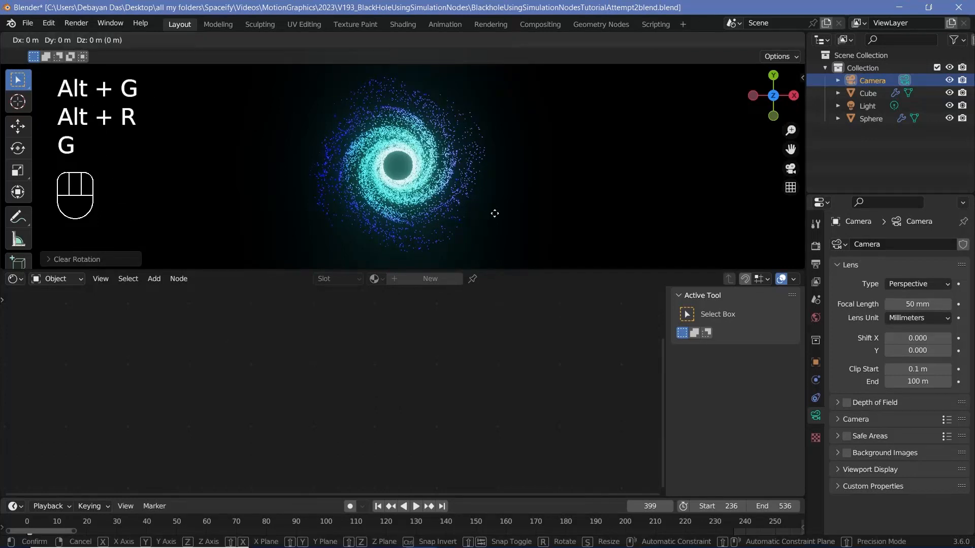
key("z")
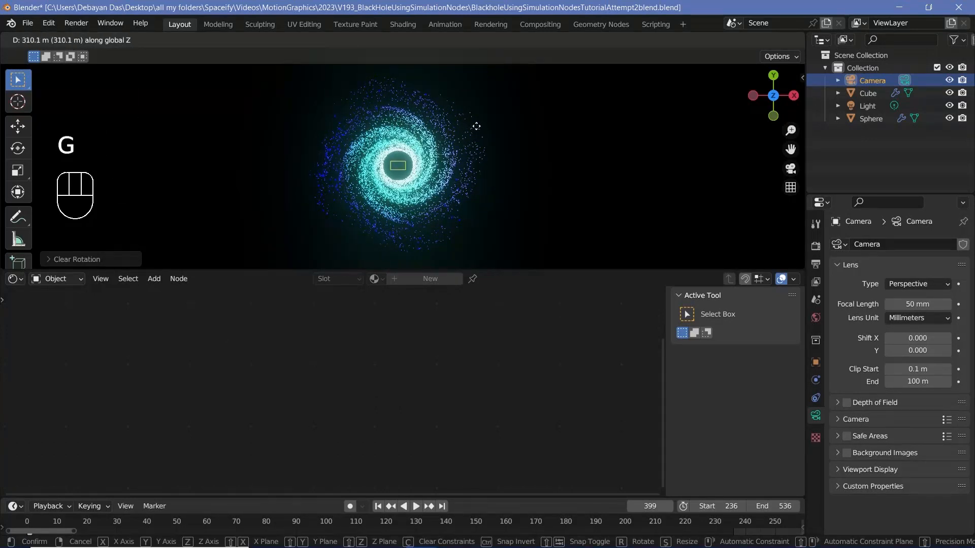
left_click(478, 231)
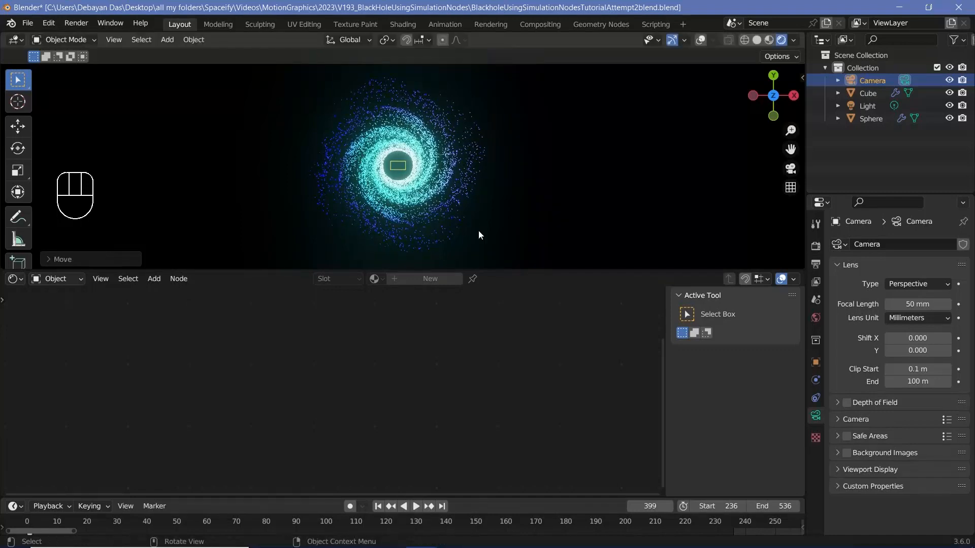
Look through the camera and raise it further along Z until the whole particle disc fits inside the frame
key("KP_0")
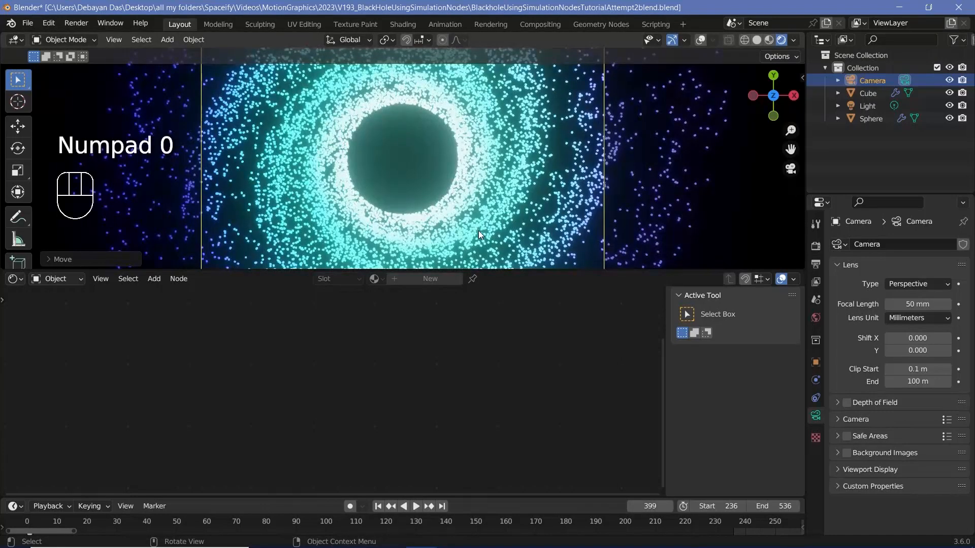
key("g")
key("z")
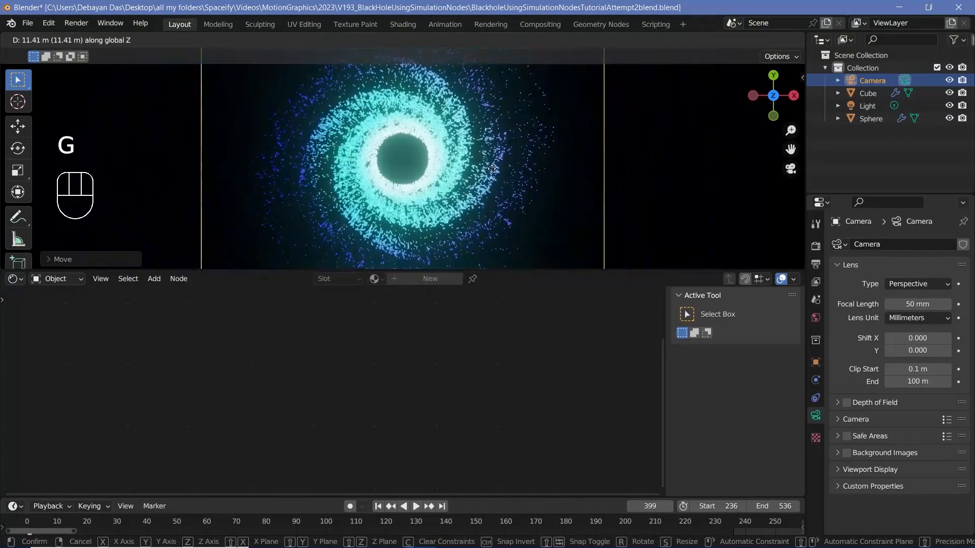
left_click(459, 187)
scroll(459, 187, "down", 5)
scroll(459, 187, "up", 2)
key("g")
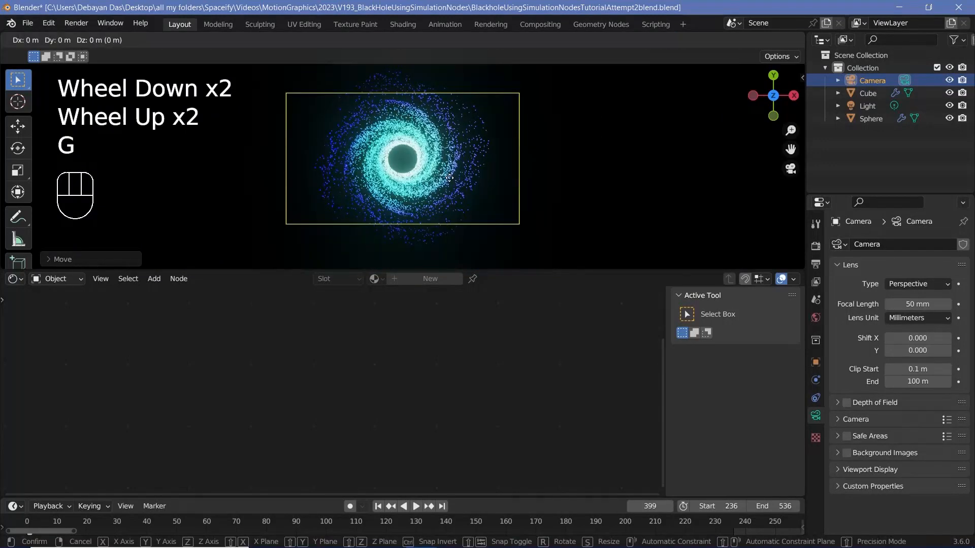
key("z")
left_click(447, 191)
scroll(447, 190, "up", 3)
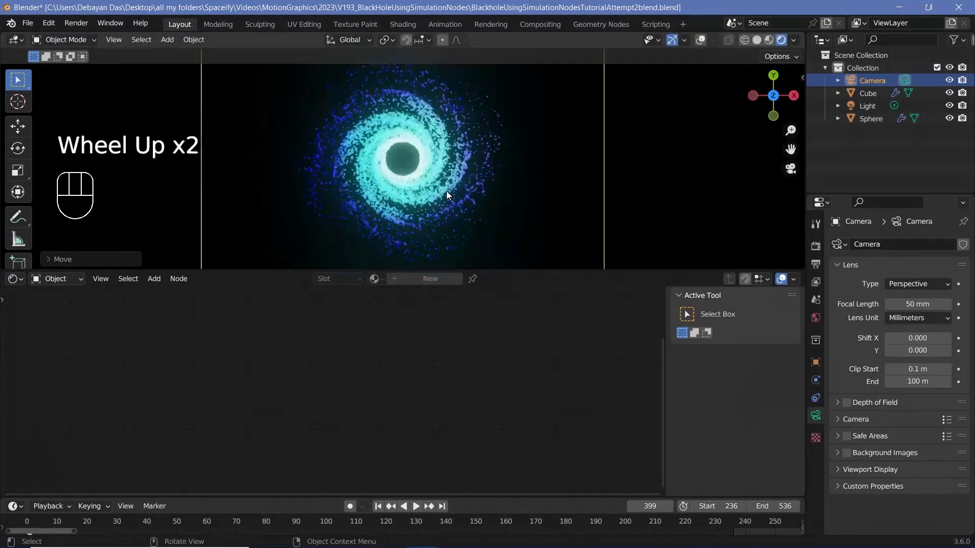
scroll(513, 202, "down", 2)
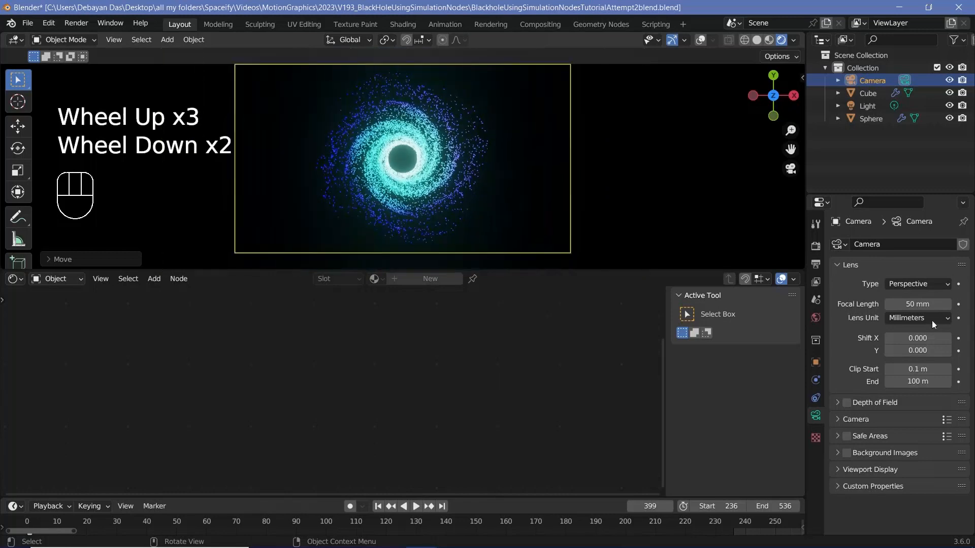
scroll(376, 148, "up", 2)
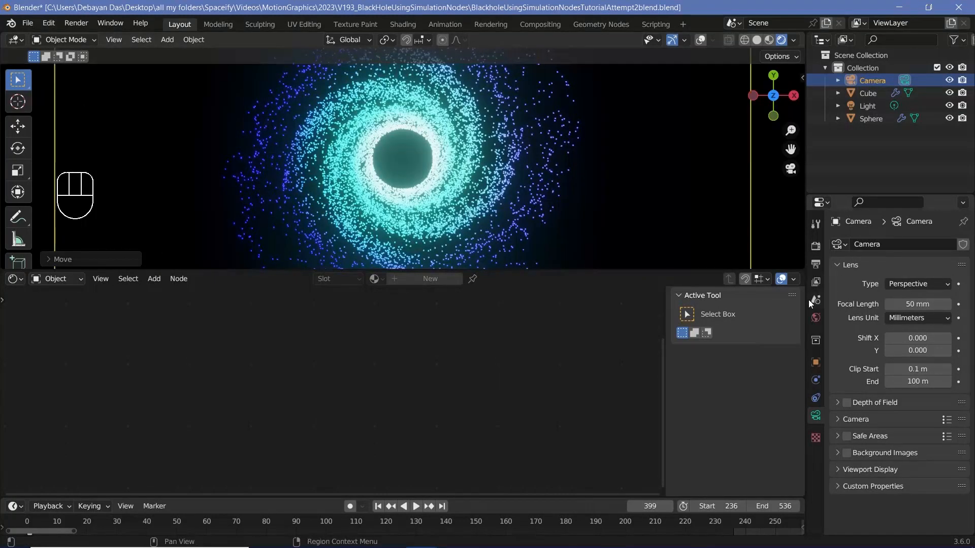
scroll(490, 159, "down", 2)
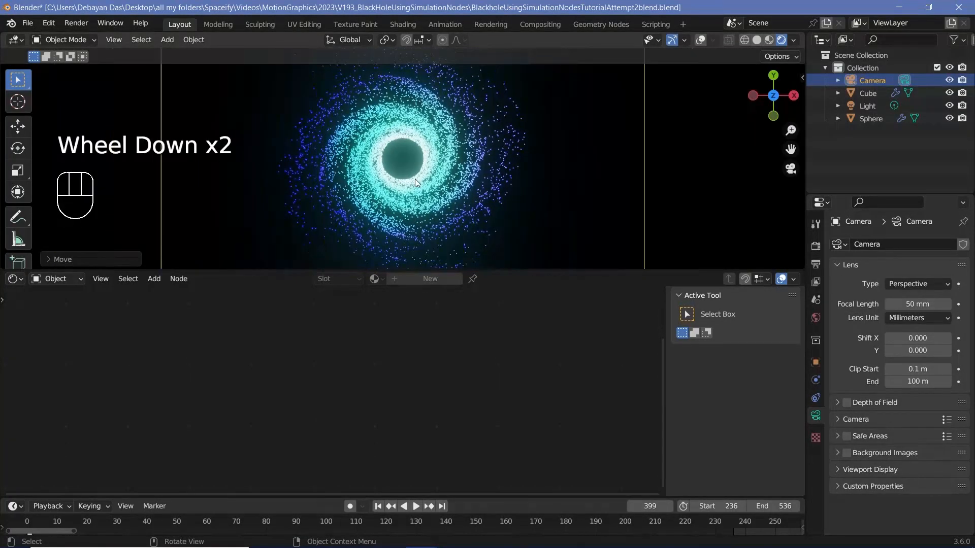
Start rendering the black hole animation
left_click(76, 24)
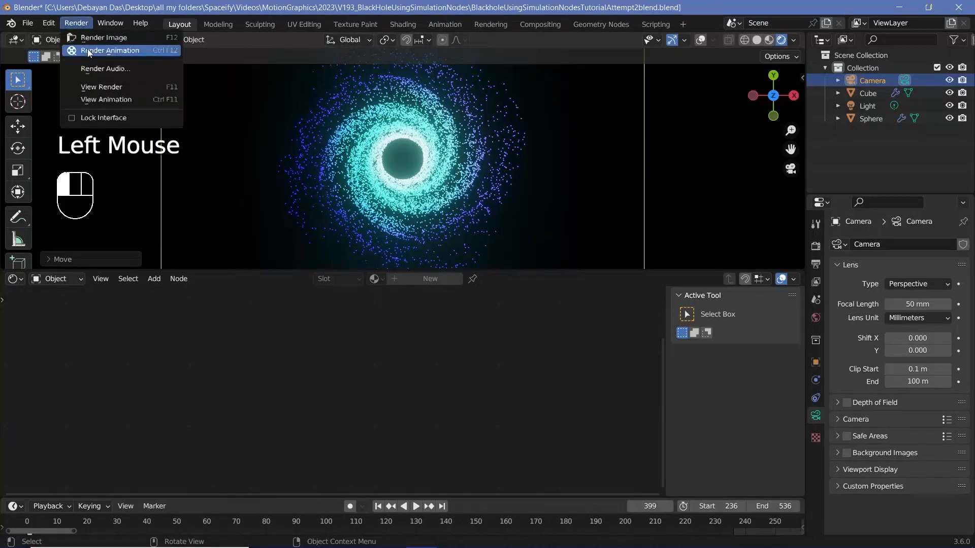